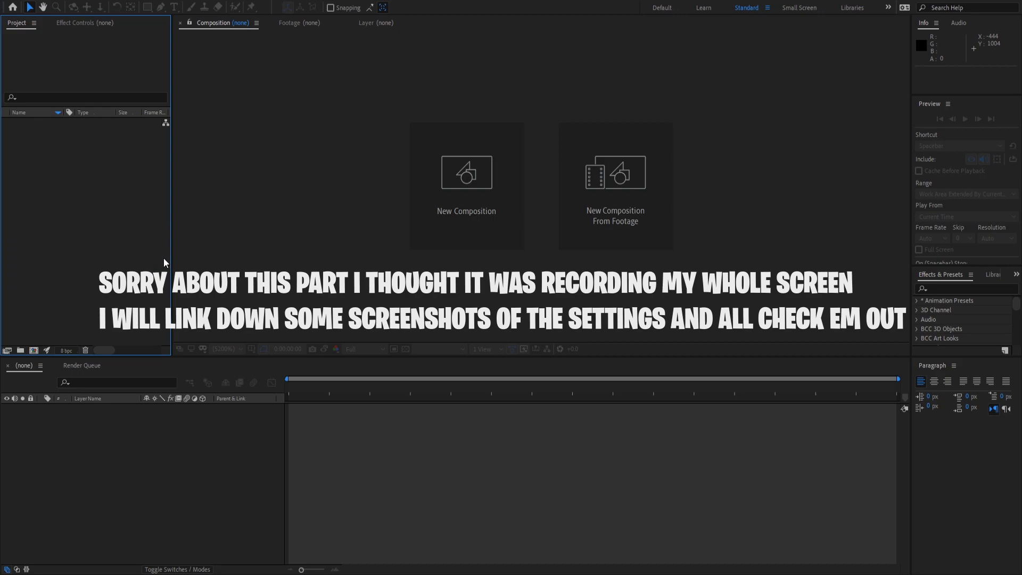
Create the 1920x1080, 24 fps composition 'Montage' and import the WAV song and MP4 clip.
key(ctrl+n)
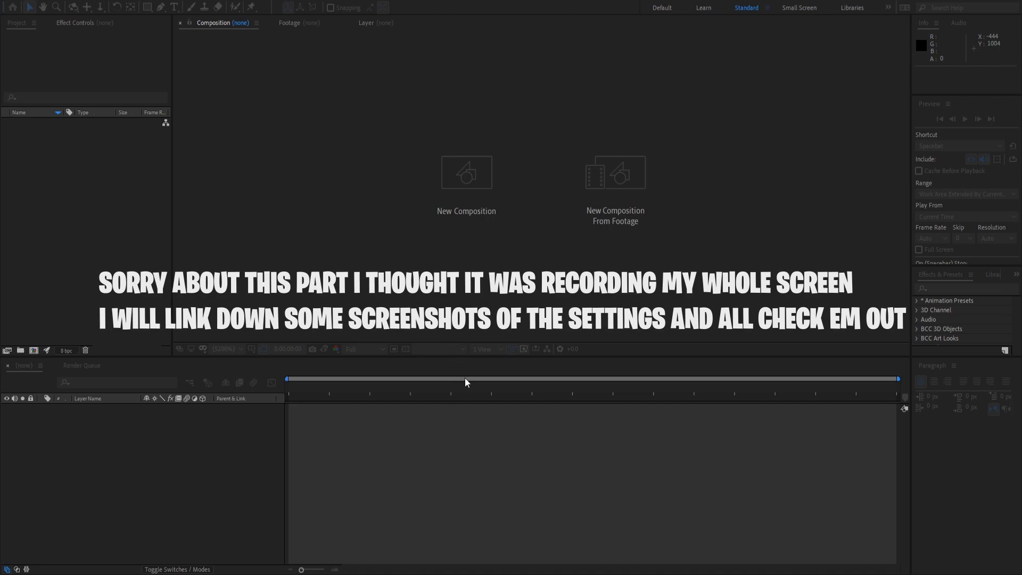
click(561, 407)
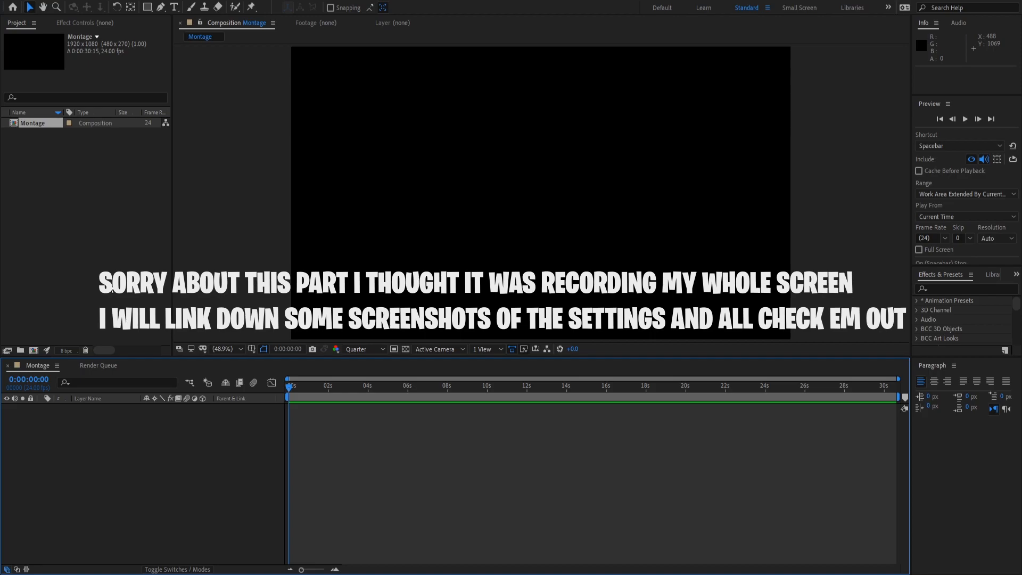
click(99, 327)
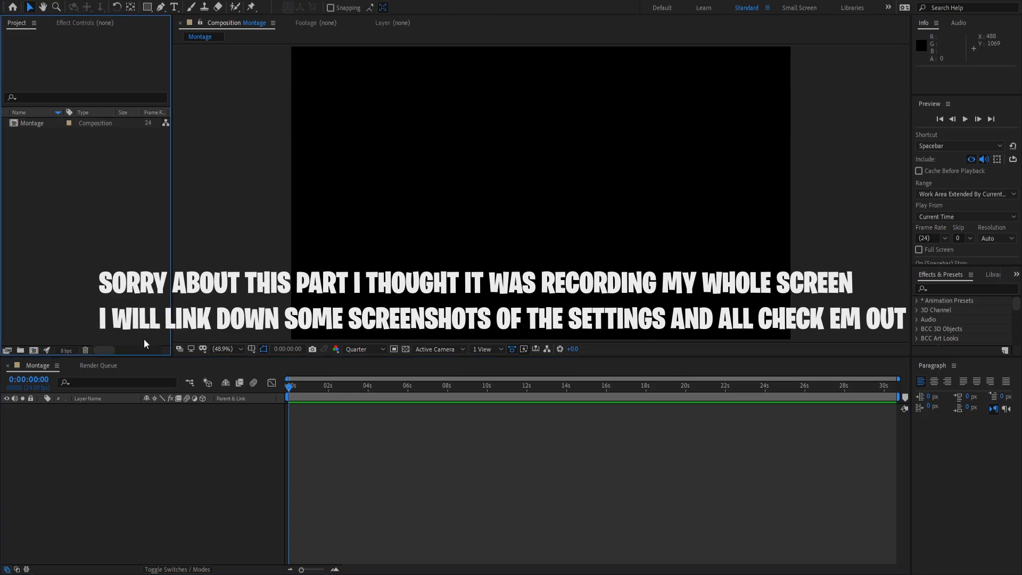
click(348, 347)
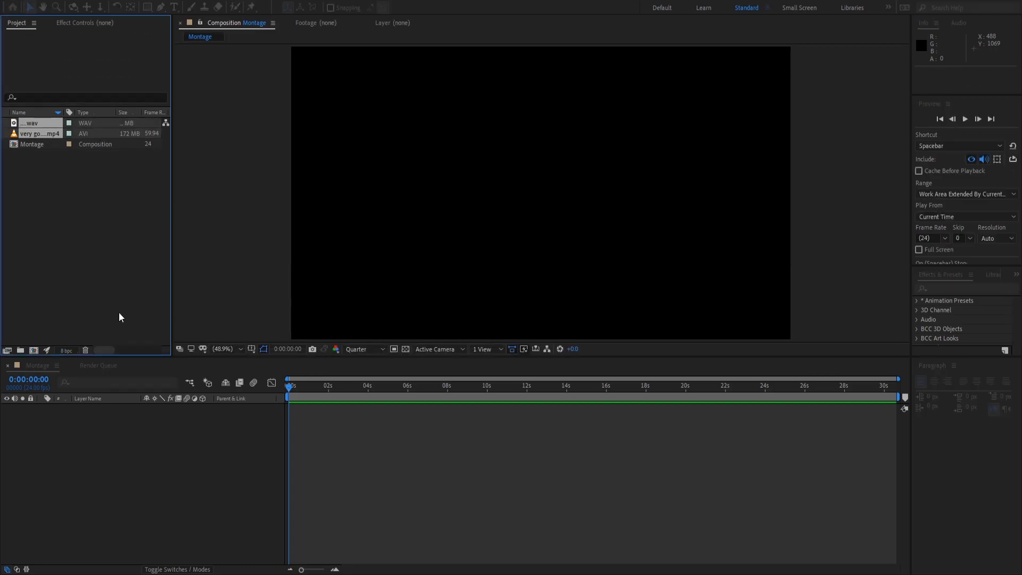
Add the WAV song as a layer in Montage, preview its audio, and rewind to the start.
click(25, 208)
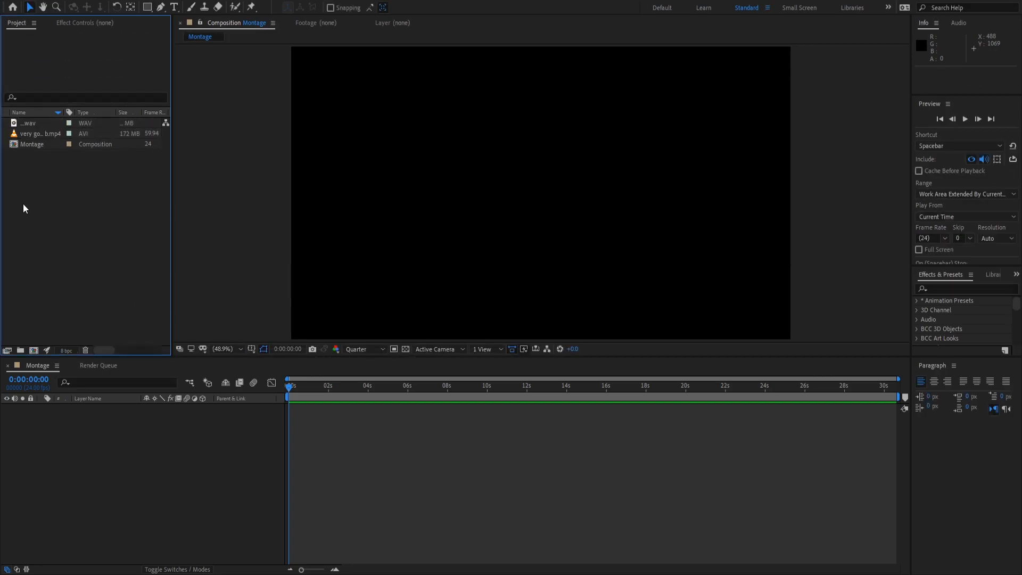
drag(29, 123, 225, 429)
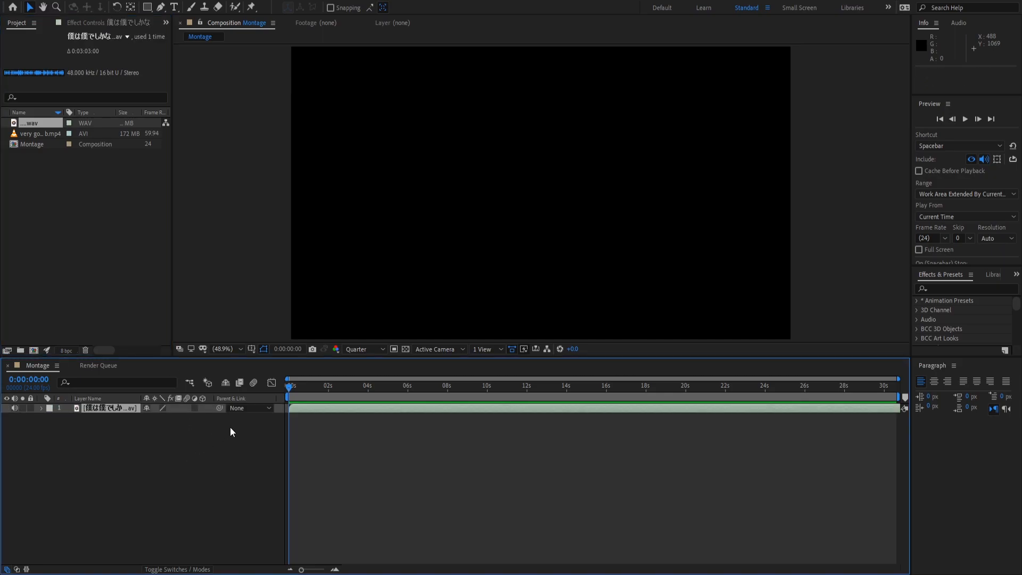
key(space)
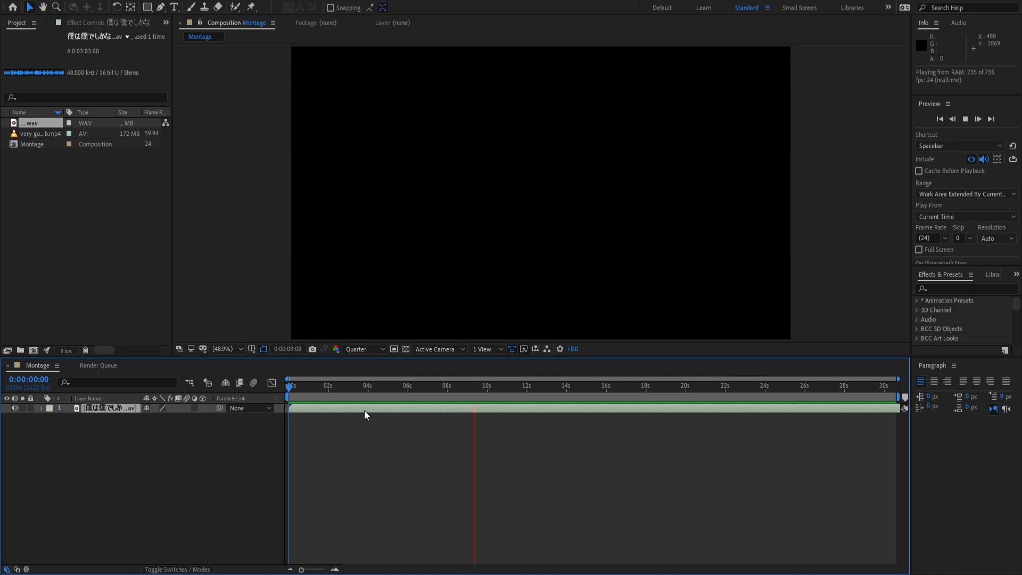
key(space)
drag(315, 386, 256, 394)
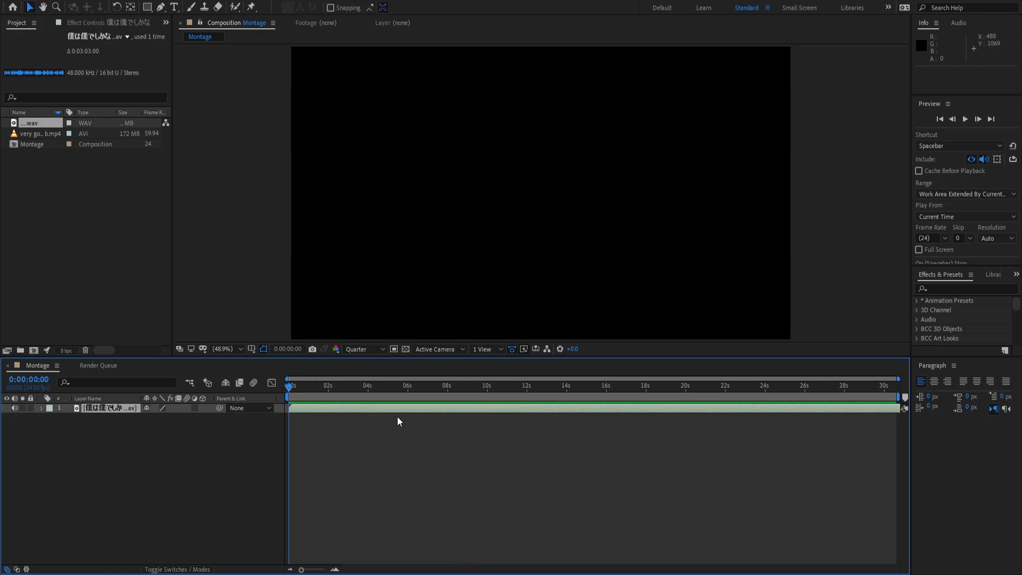
Preview the song with its waveform shown and park the current time at 0:00:07:23.
key(l)
key(l)
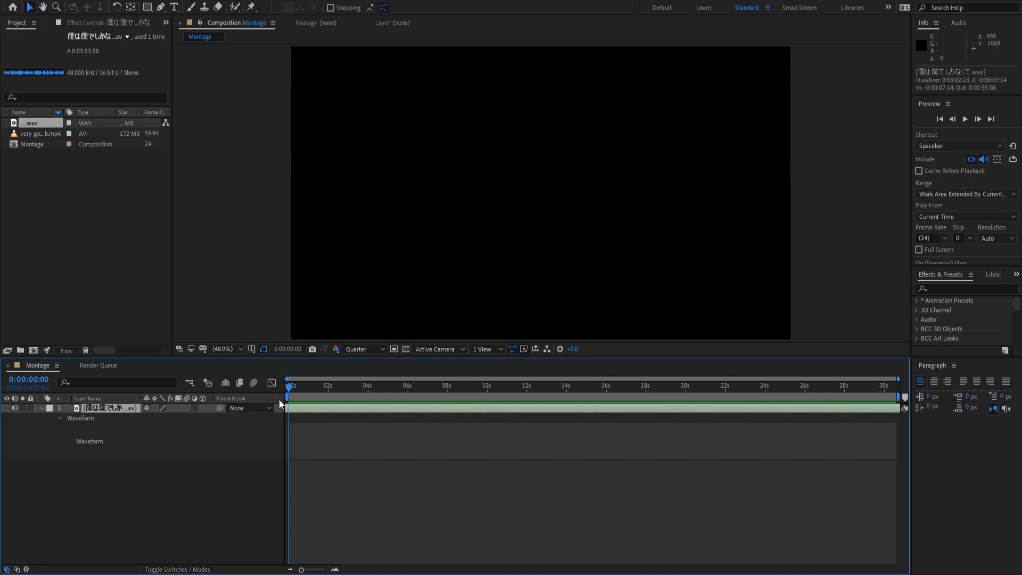
key(space)
mouse_move(300, 387)
mouse_down()
mouse_move(305, 401)
mouse_move(326, 404)
mouse_move(289, 404)
mouse_move(234, 374)
mouse_up()
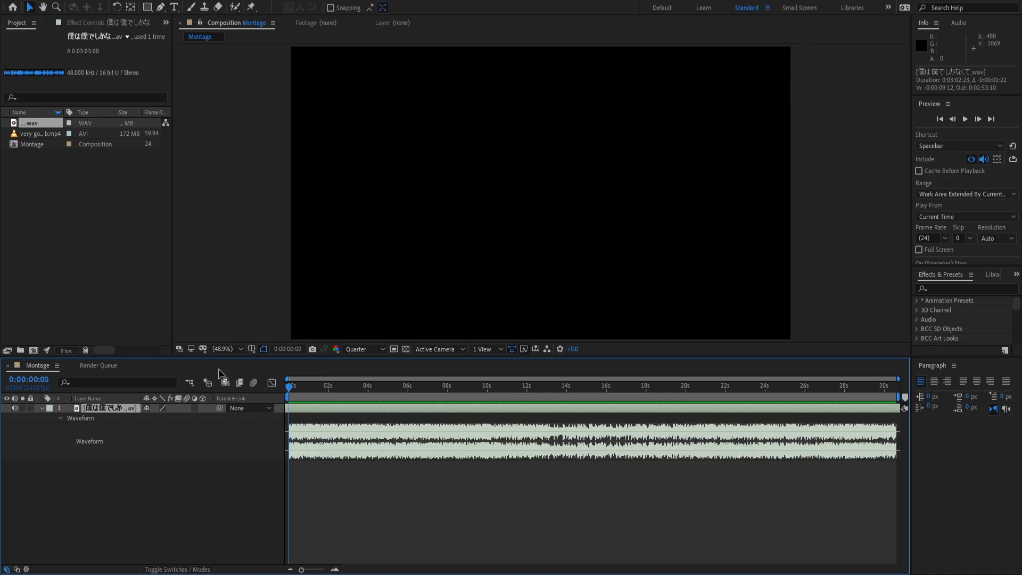
key(l)
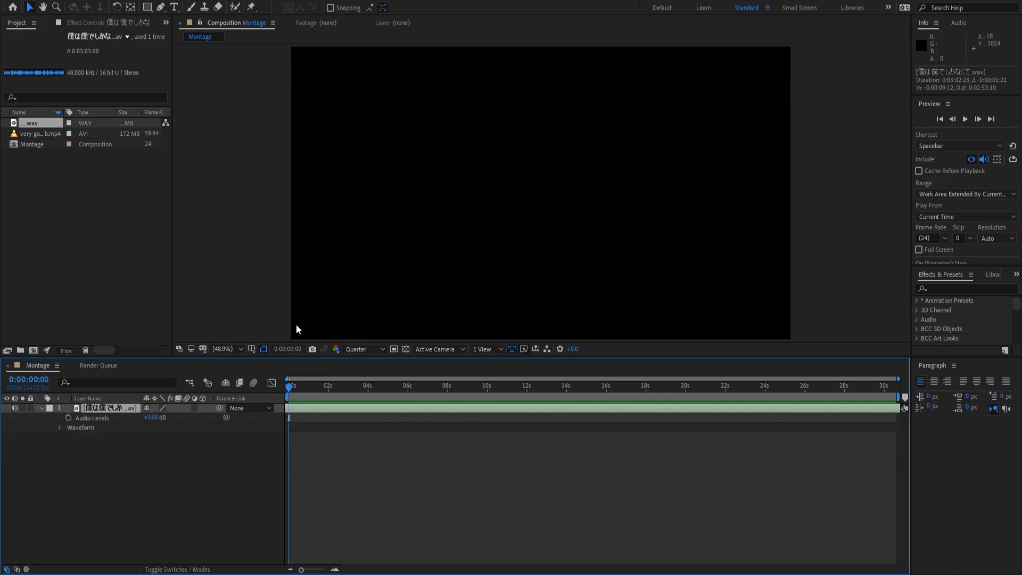
key(l)
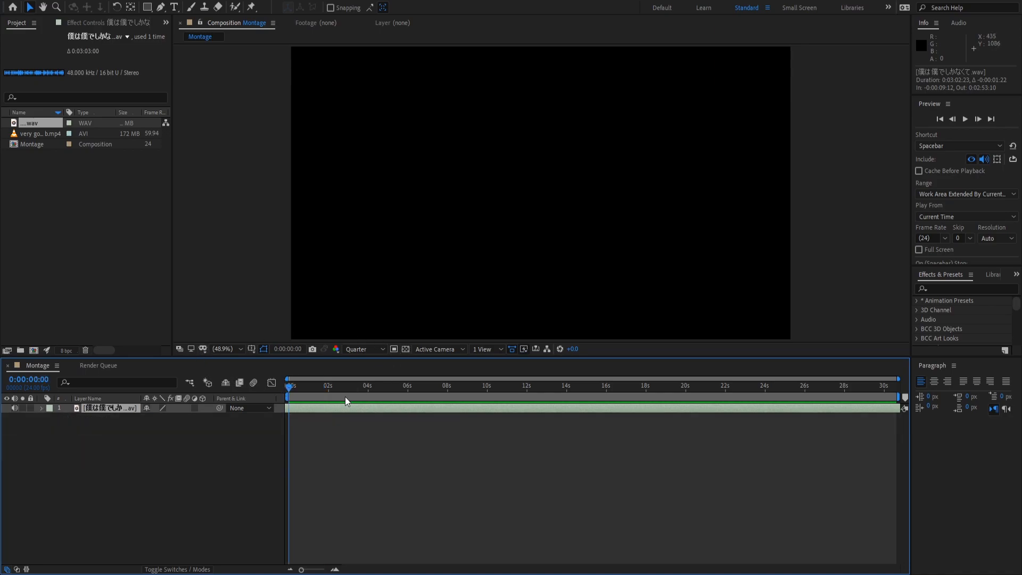
key(space)
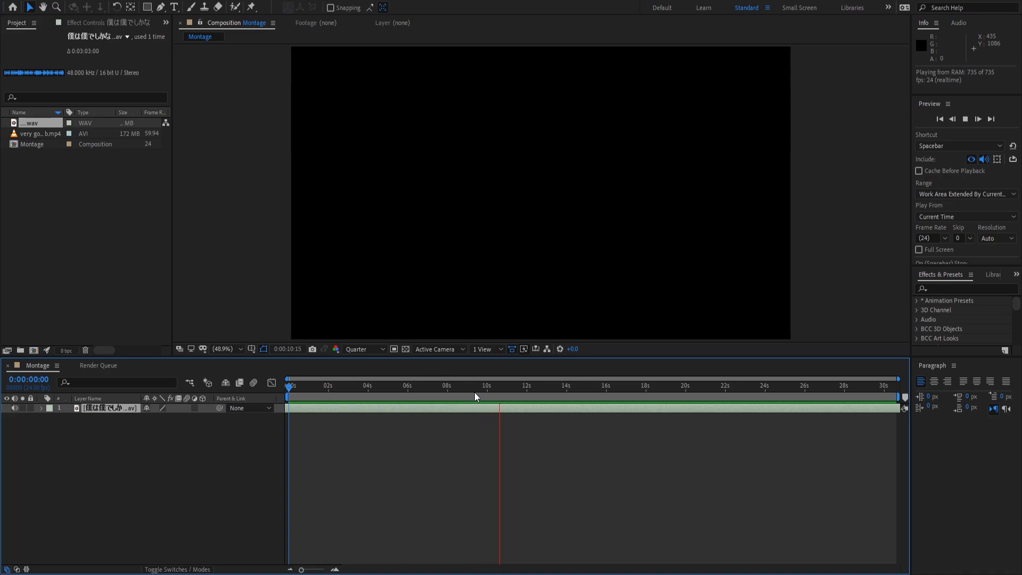
drag(480, 392, 446, 389)
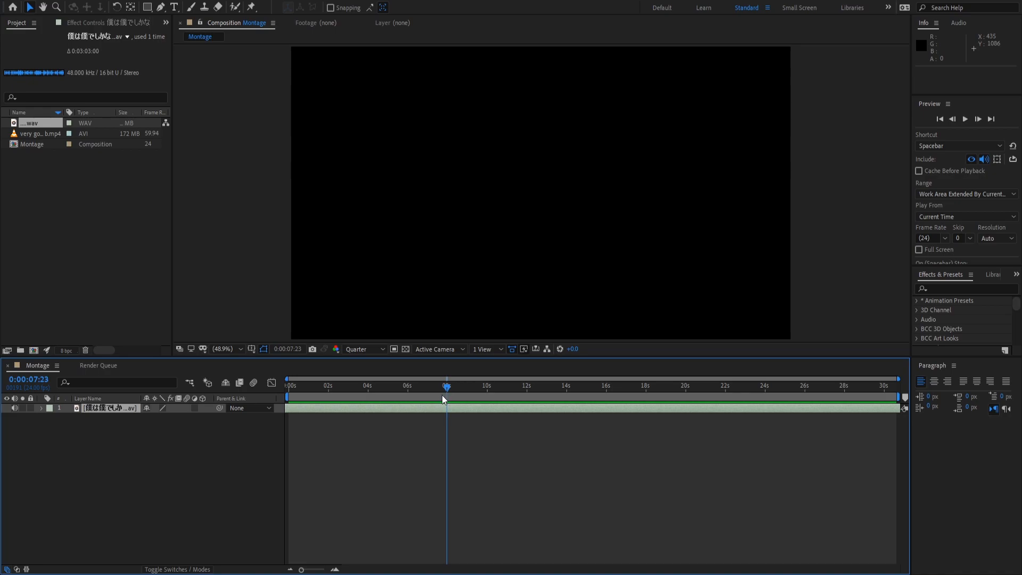
Split the song layer at 0:00:07:23 and delete its opening piece.
key(ctrl+shift+d)
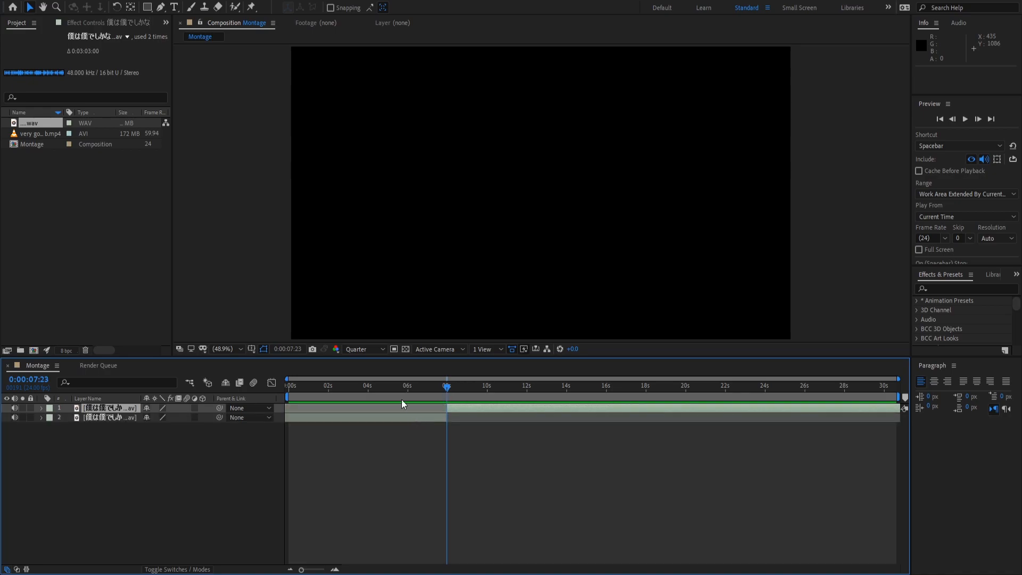
click(373, 418)
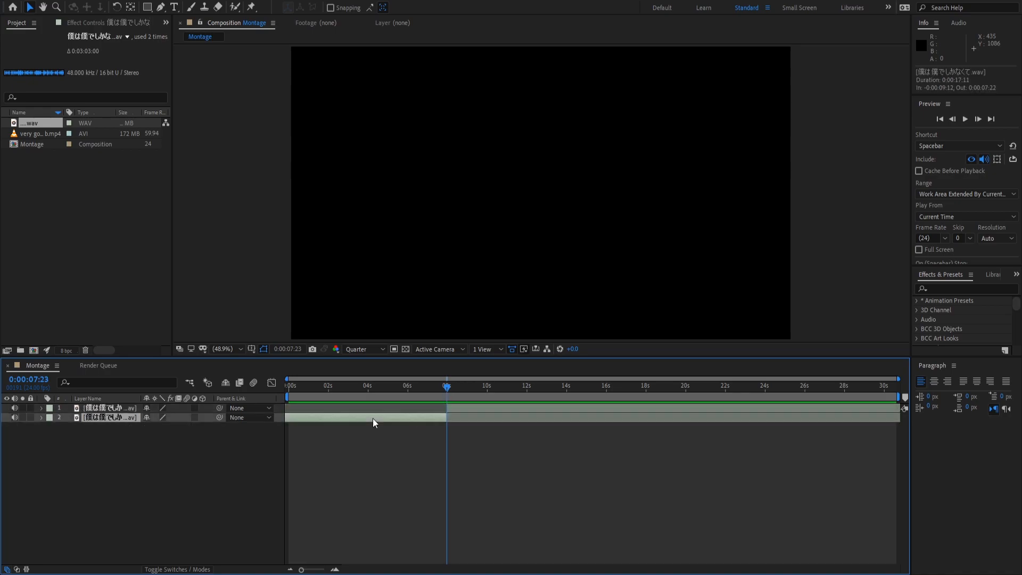
key(Delete)
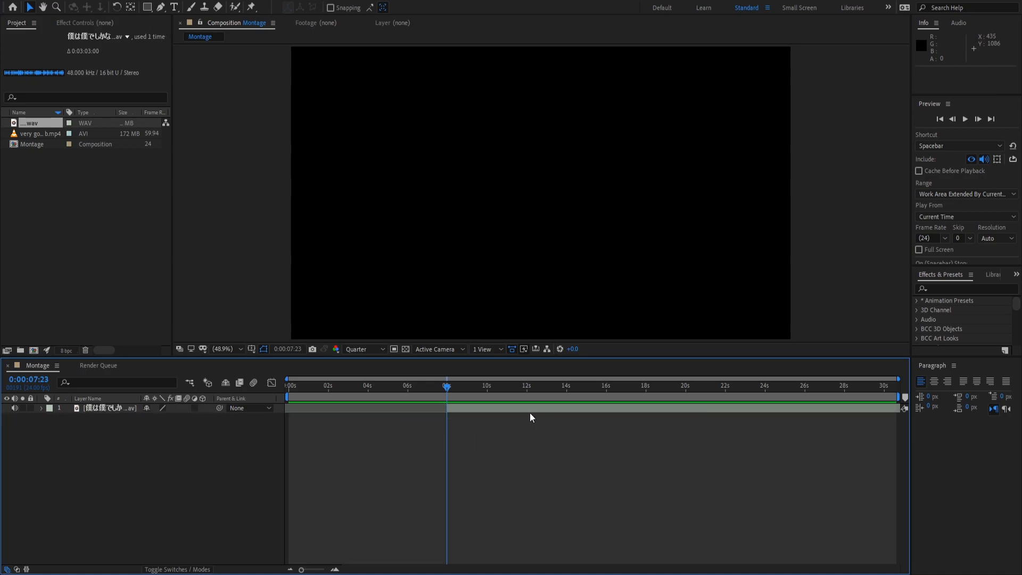
Move the remaining song to 0:00:00:00 and preview the trimmed music.
click(515, 410)
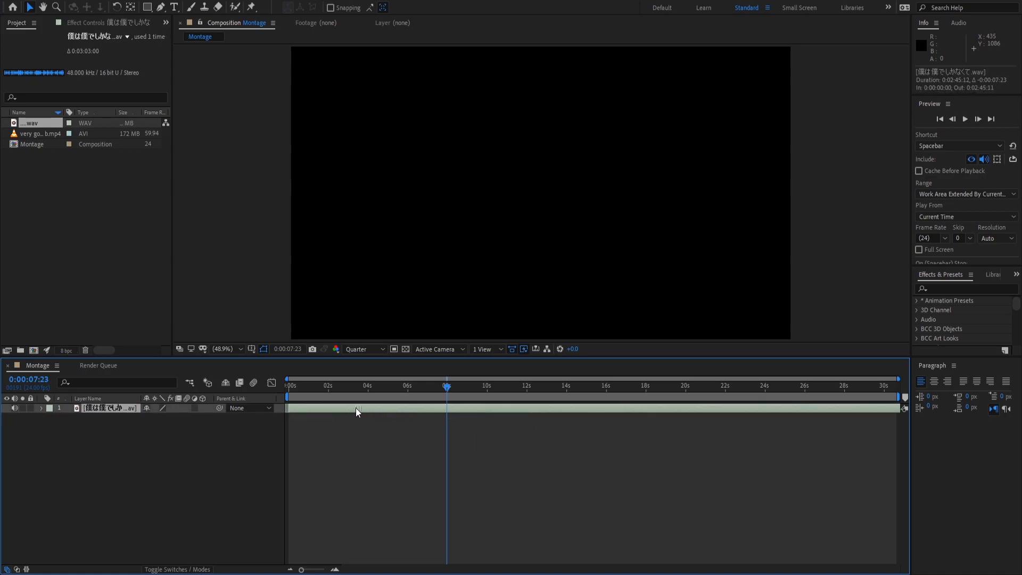
key(Home)
key(space)
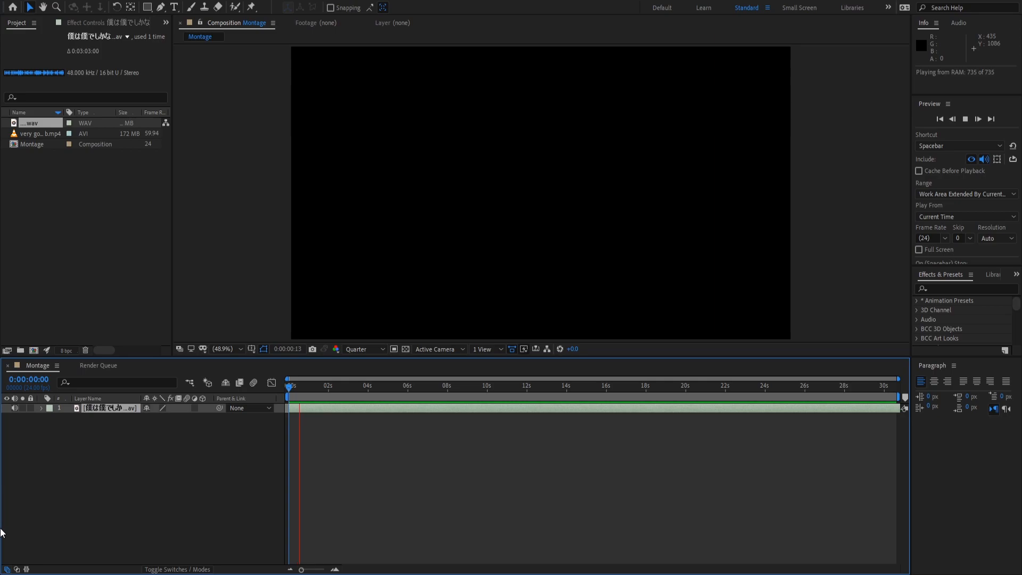
key(space)
drag(298, 387, 195, 398)
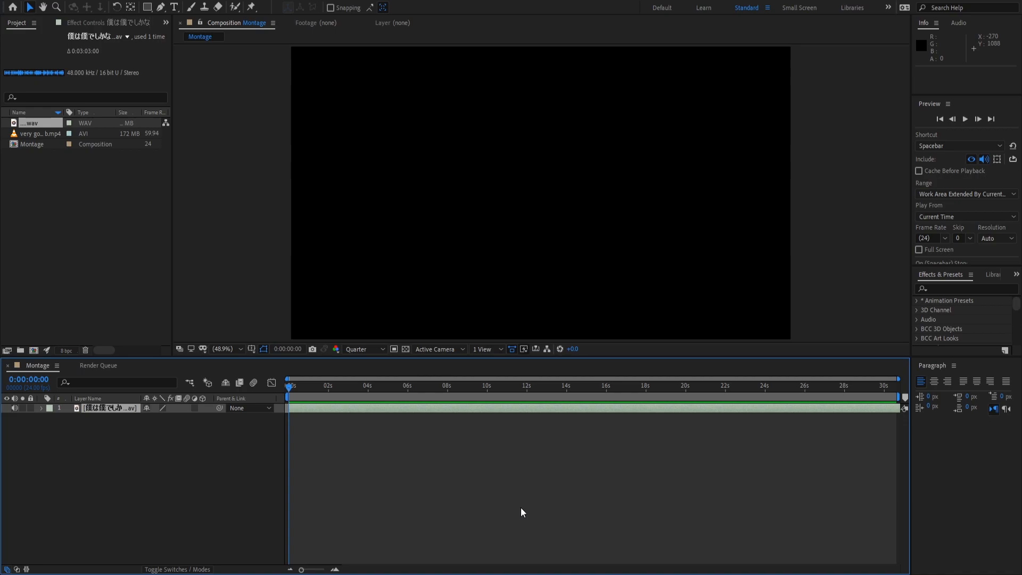
click(310, 439)
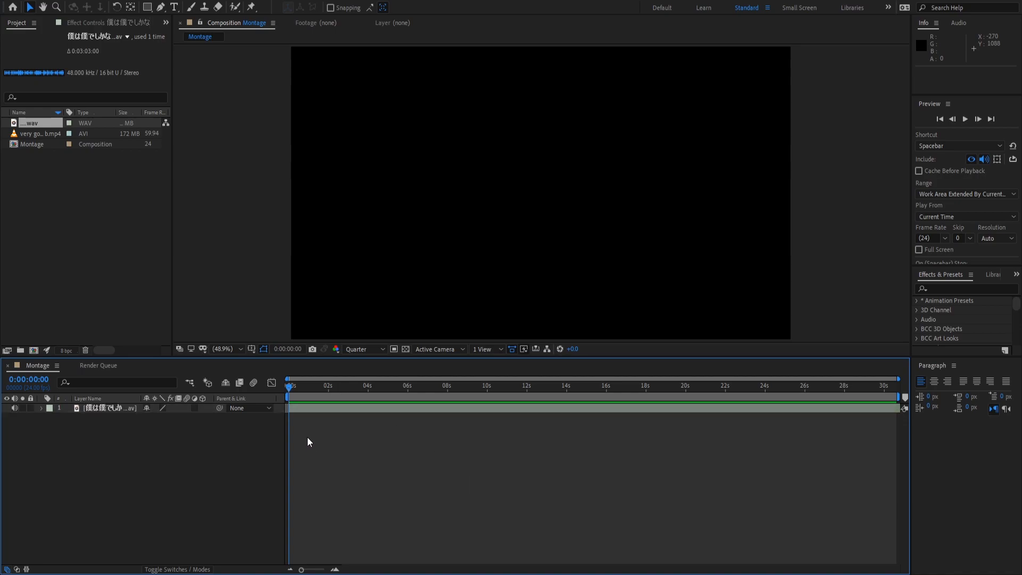
Play the song and add layer markers on the first two beats, up to 0:00:03:15.
click(301, 407)
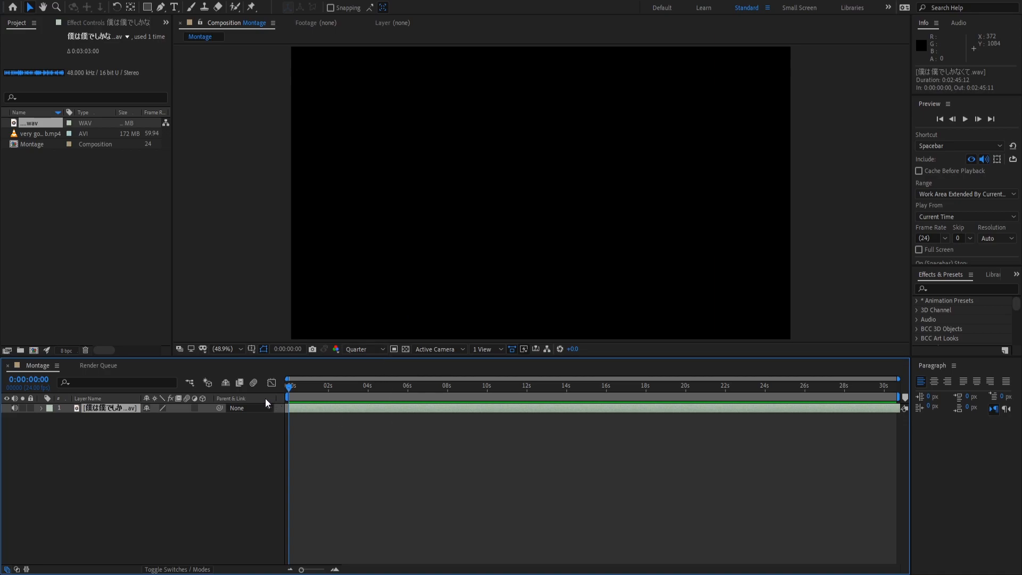
click(326, 427)
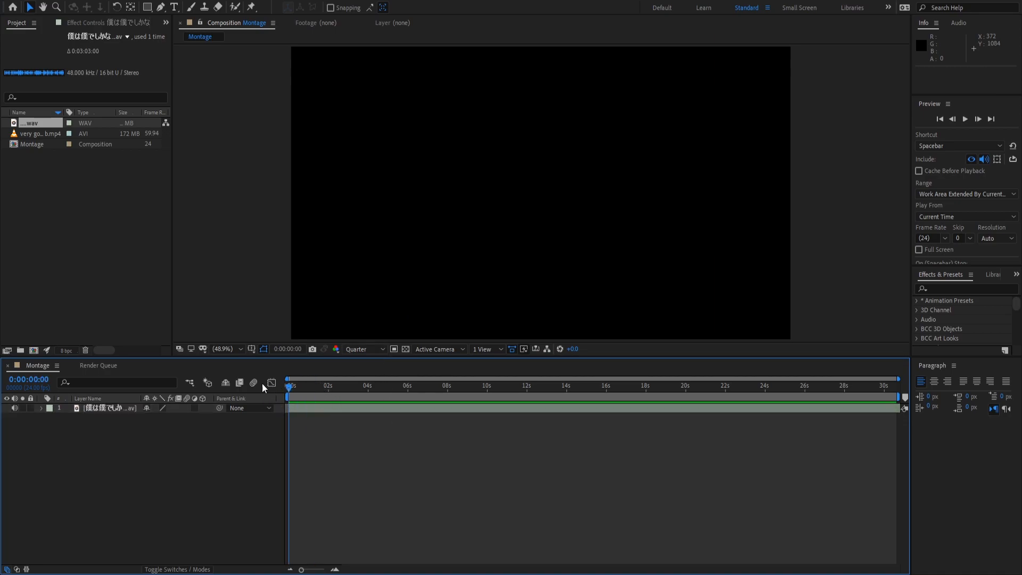
key(space)
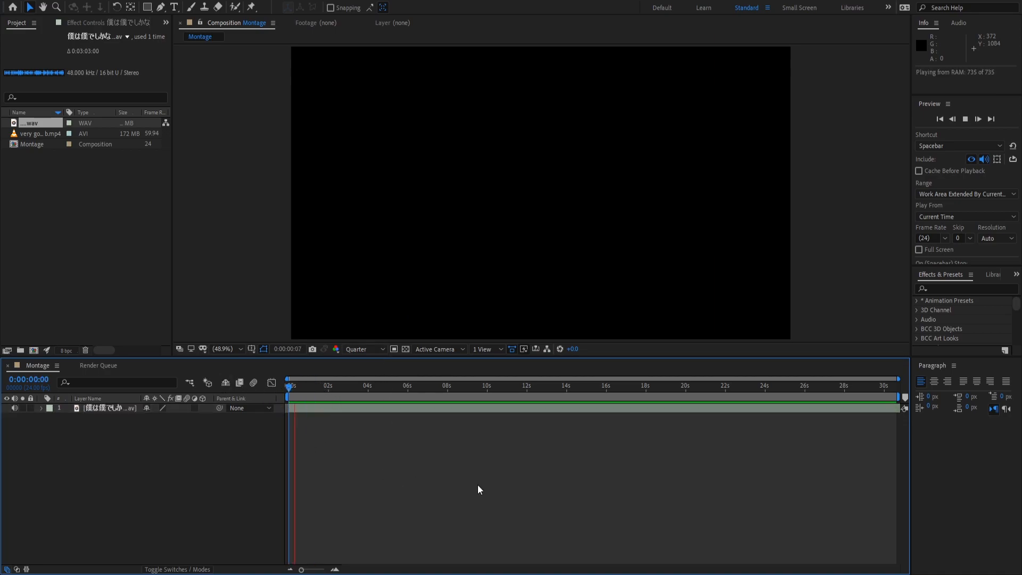
key(KP_Multiply)
key(KP_Multiply)
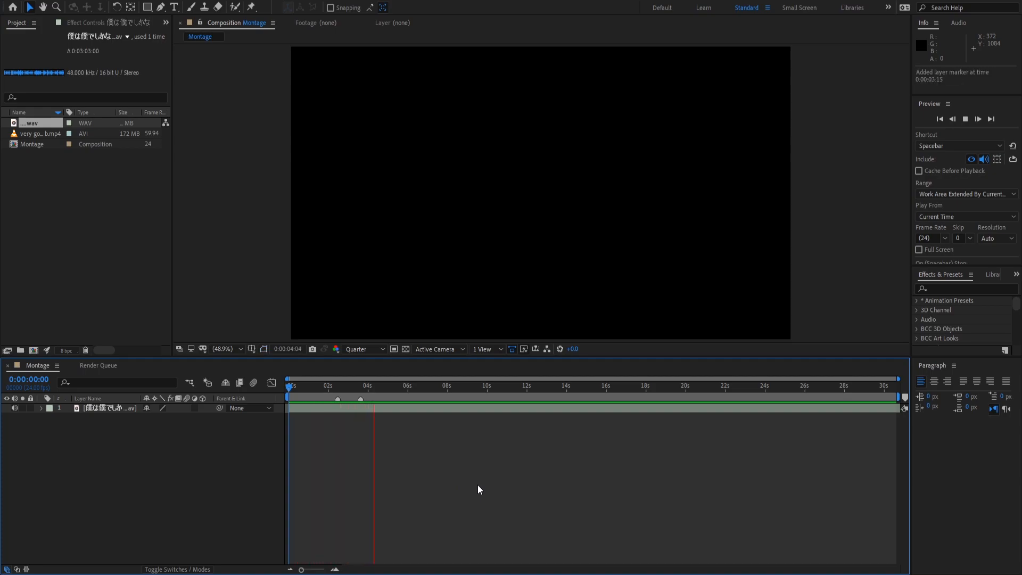
key(KP_Multiply)
key(KP_Multiply)
key(KP_Multiply)
key(KP_Multiply)
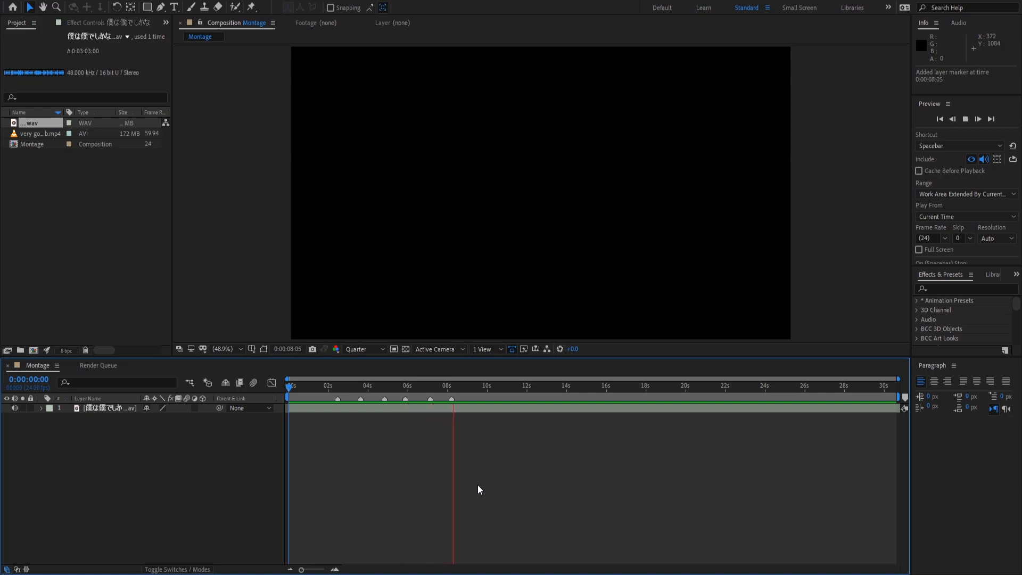
key(KP_Multiply)
key(KP_Multiply)
key(KP_Multiply)
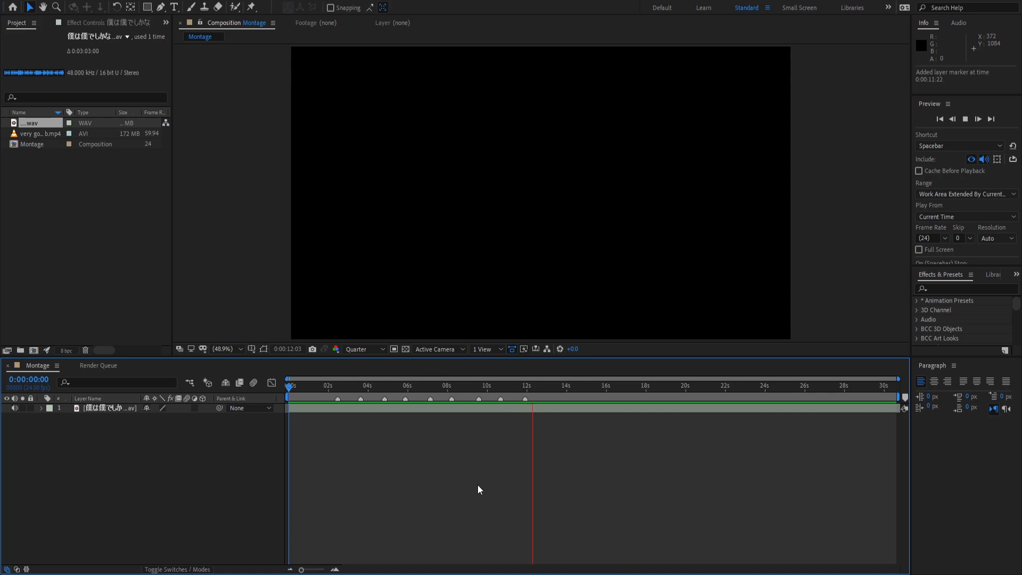
key(KP_Multiply)
key(KP_Multiply)
key(KP_Multiply)
key(KP_Multiply)
key(KP_Multiply)
key(KP_Multiply)
Stop playback after the last beat marker near 18 seconds and return to the first marker.
key(space)
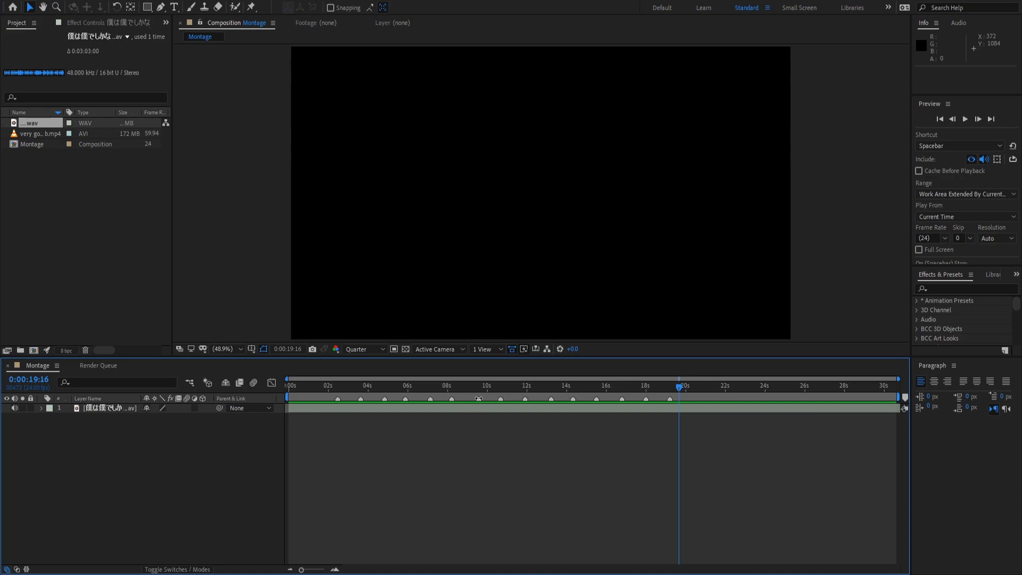
click(345, 386)
click(320, 408)
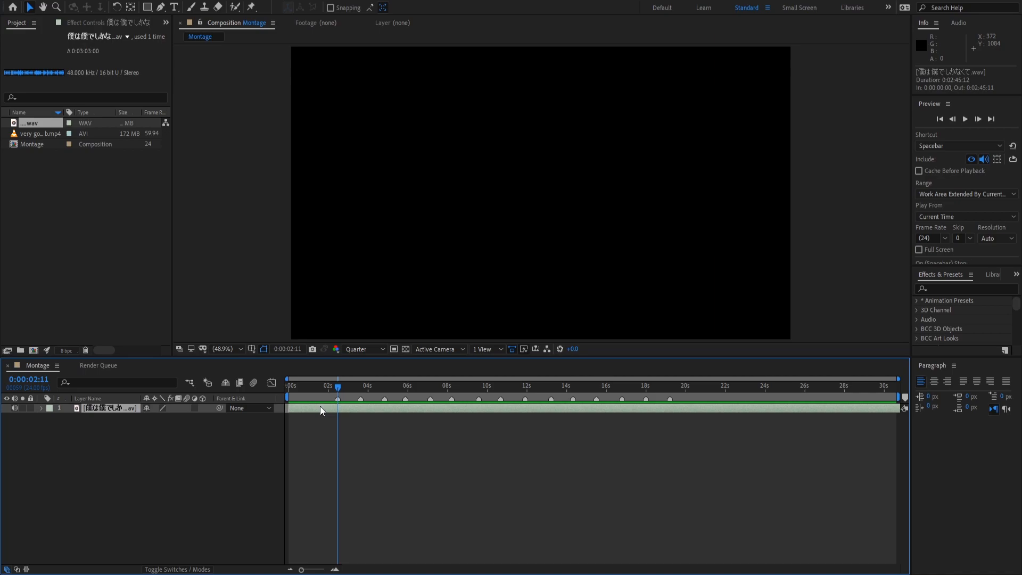
Show the waveform, zoom the timeline in, and replay to check the beat markers' timing.
key(l)
key(l)
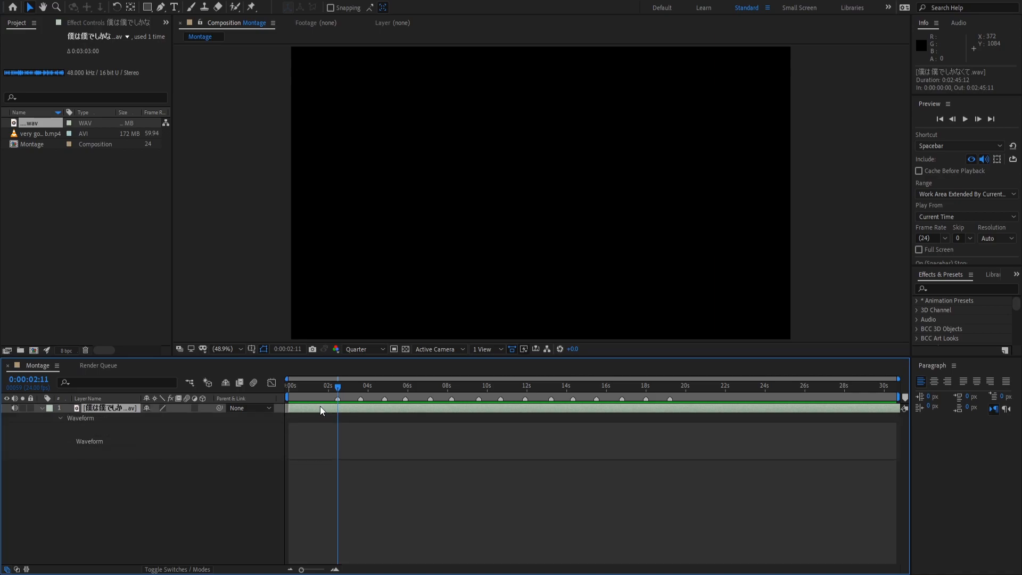
click(328, 566)
click(334, 570)
click(333, 569)
key(space)
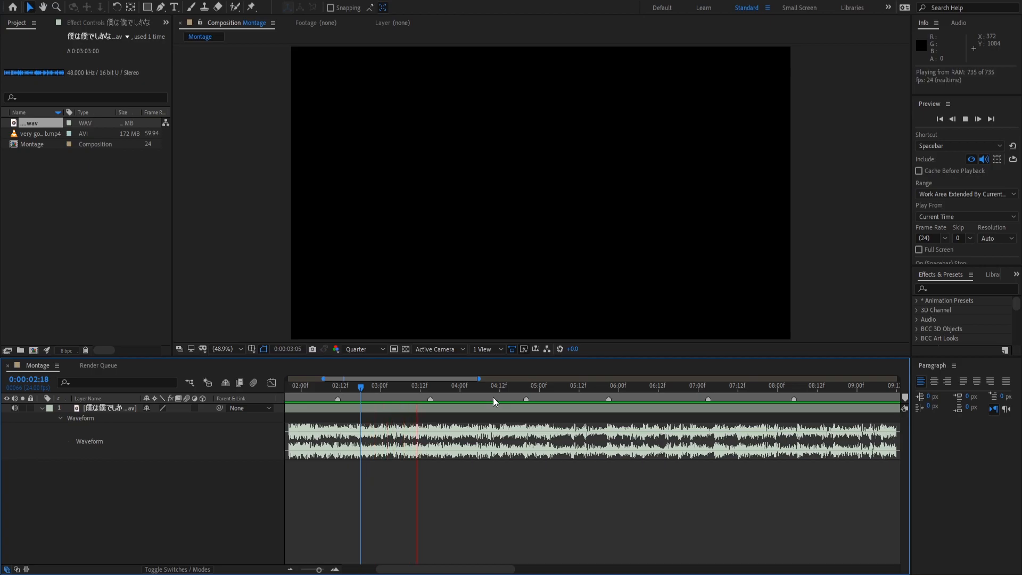
key(space)
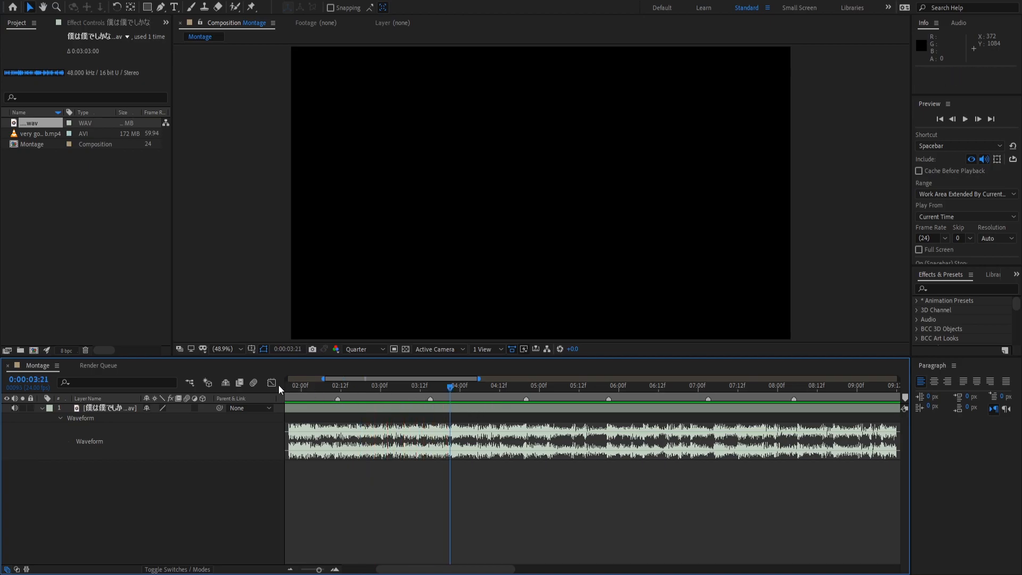
key(l)
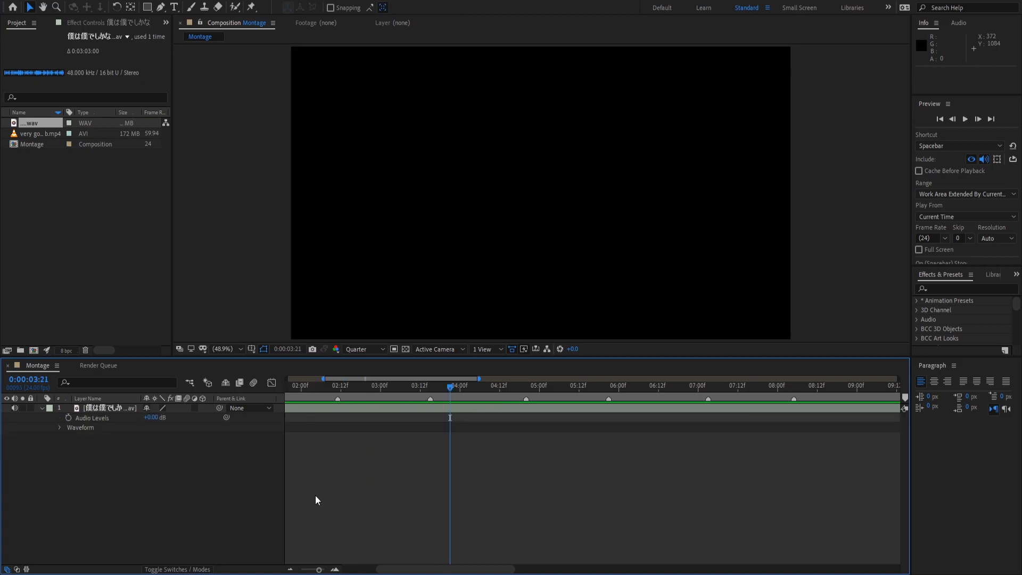
click(290, 569)
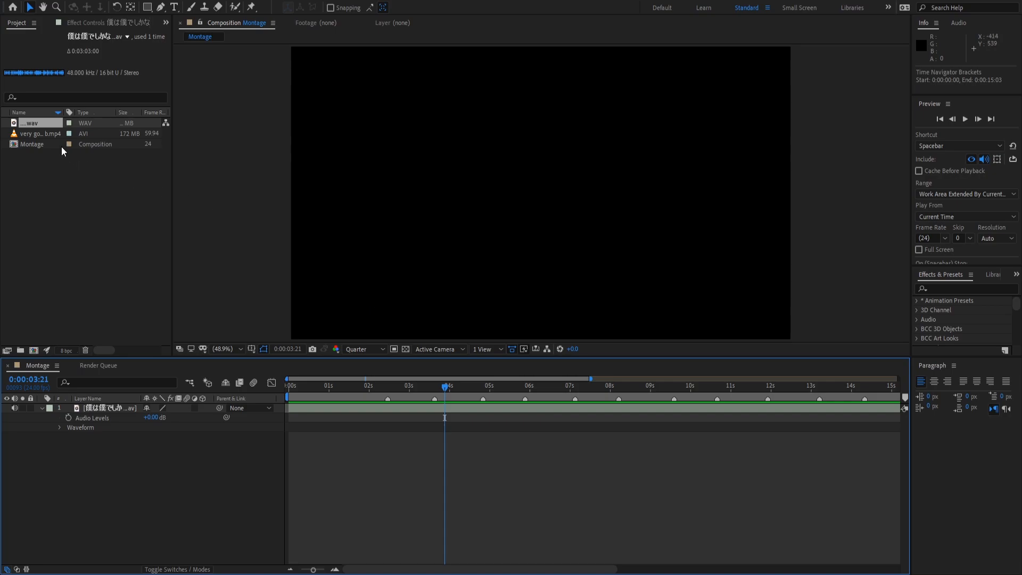
Add the Valorant MP4 above the song, preview it, and start it around 0:00:01:21.
drag(46, 130, 112, 410)
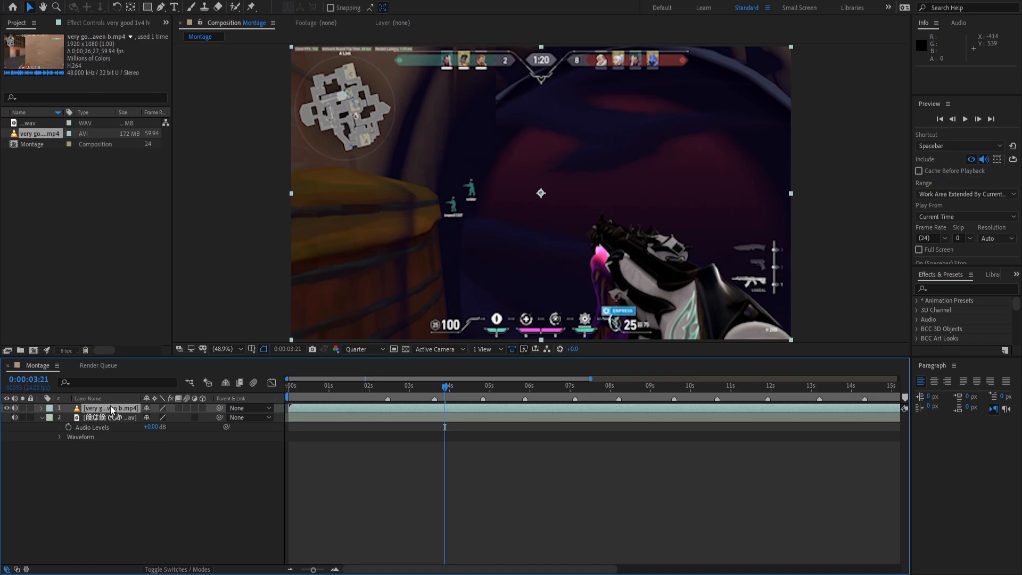
drag(401, 387, 288, 388)
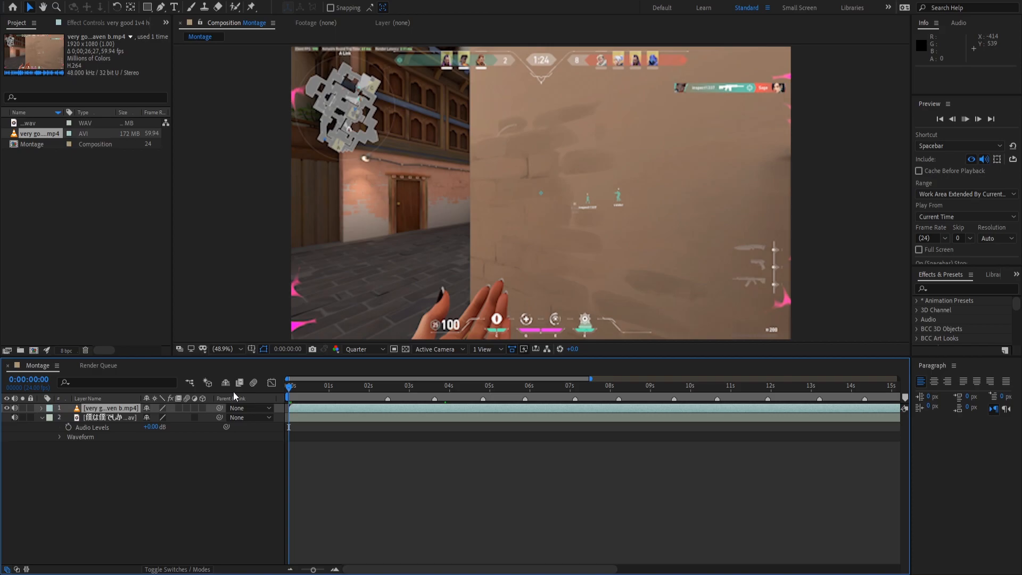
key(space)
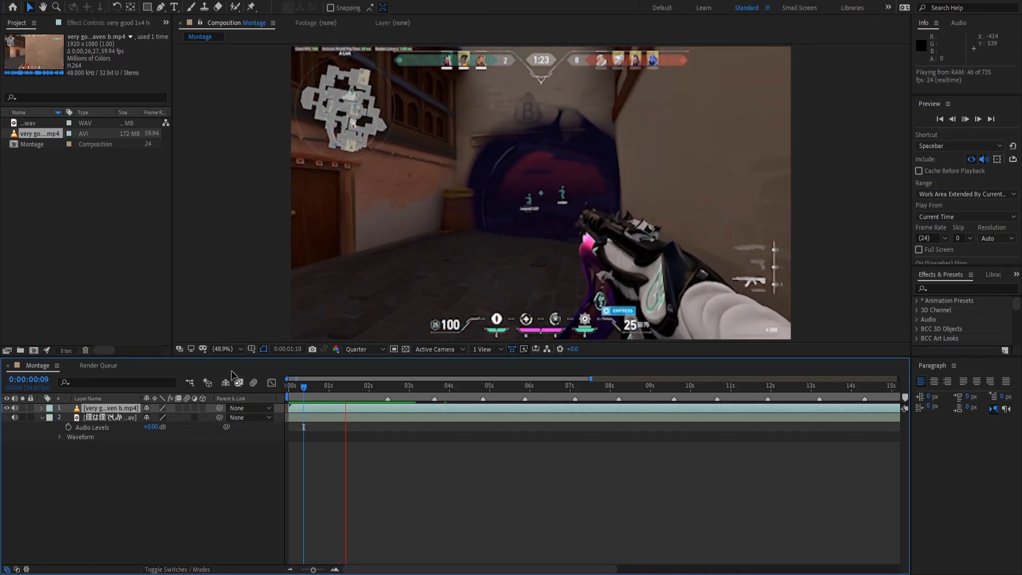
key(space)
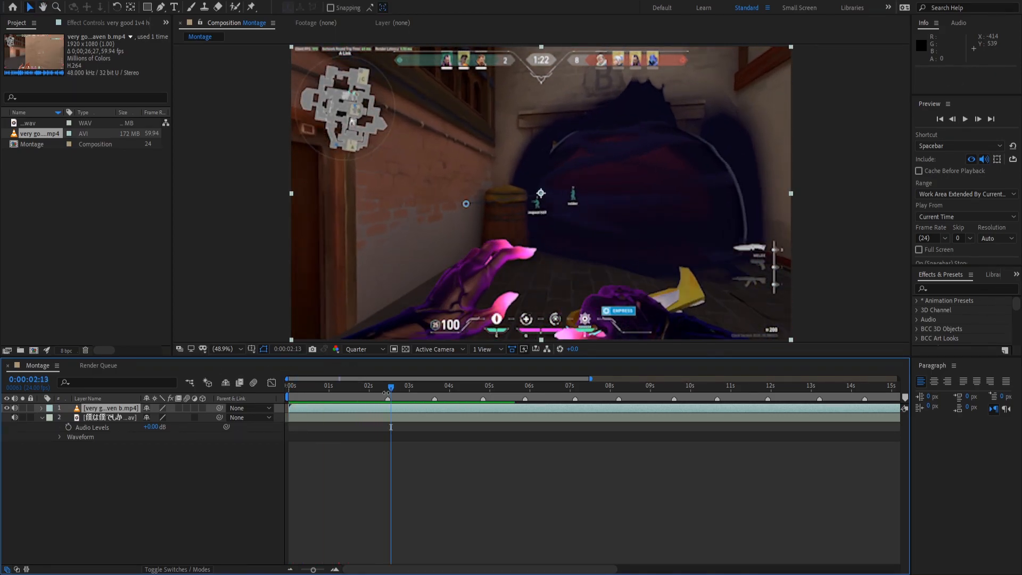
drag(386, 392, 460, 415)
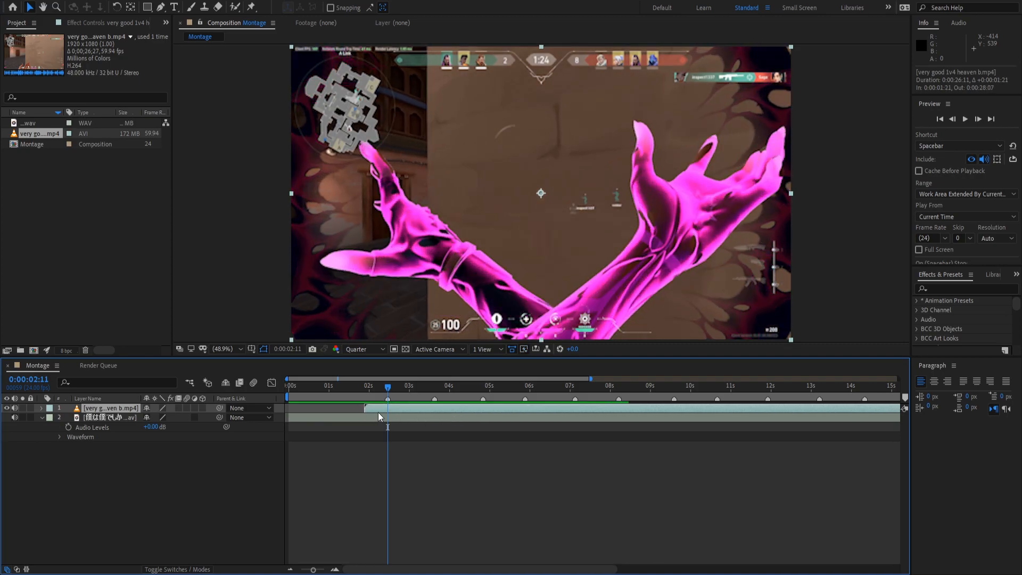
Split the gameplay clip at the beat, delete its front piece, and preview the cut.
key(space)
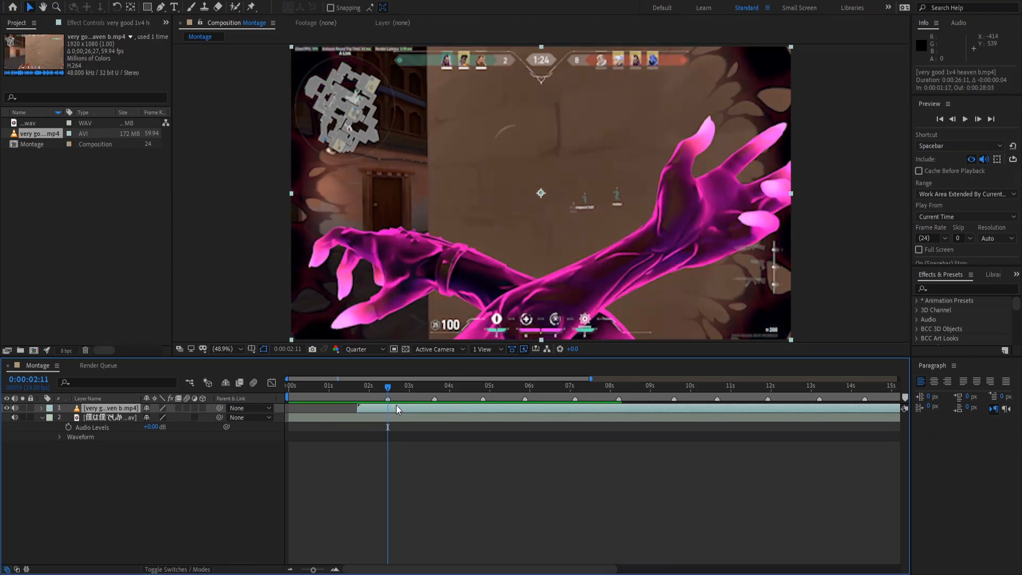
key(space)
mouse_move(403, 409)
mouse_down()
mouse_move(429, 407)
mouse_move(396, 411)
mouse_up()
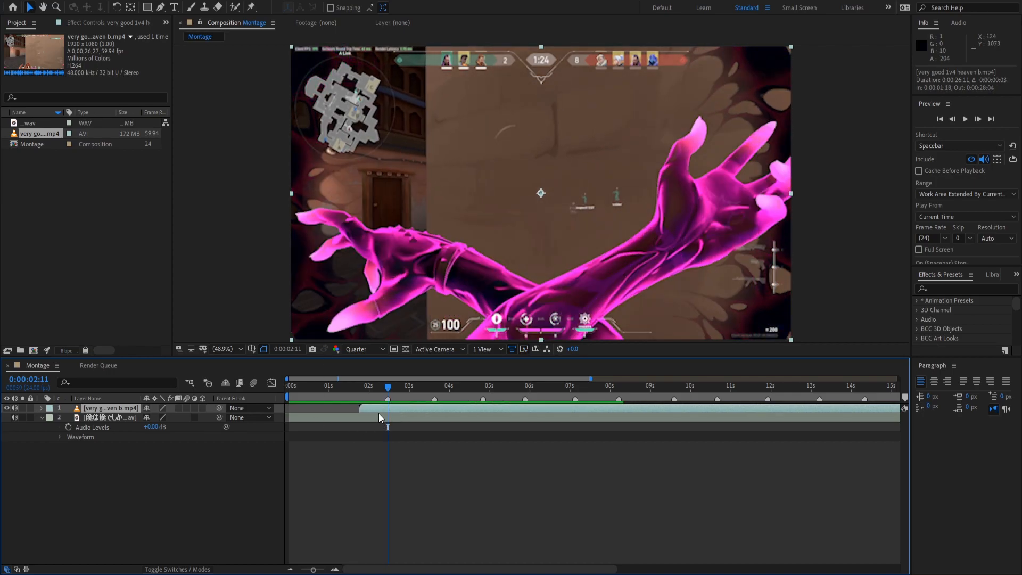
key(ctrl+shift+d)
click(374, 414)
key(Delete)
key(space)
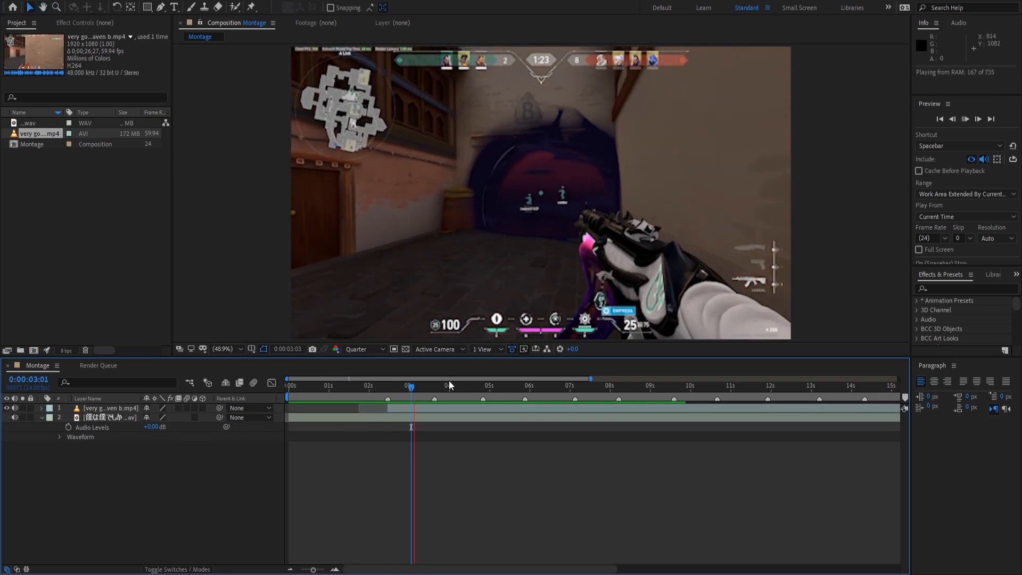
key(space)
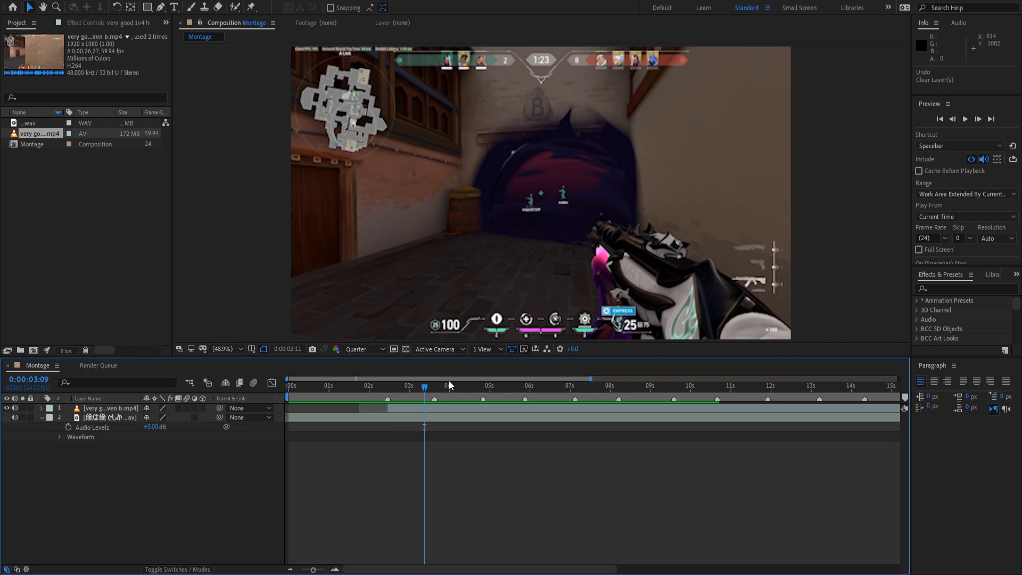
Redo the front-piece deletion and slide the clip onto the 0:00:02:11 beat marker.
key(ctrl+z)
key(Delete)
click(391, 407)
drag(400, 407, 411, 409)
key(space)
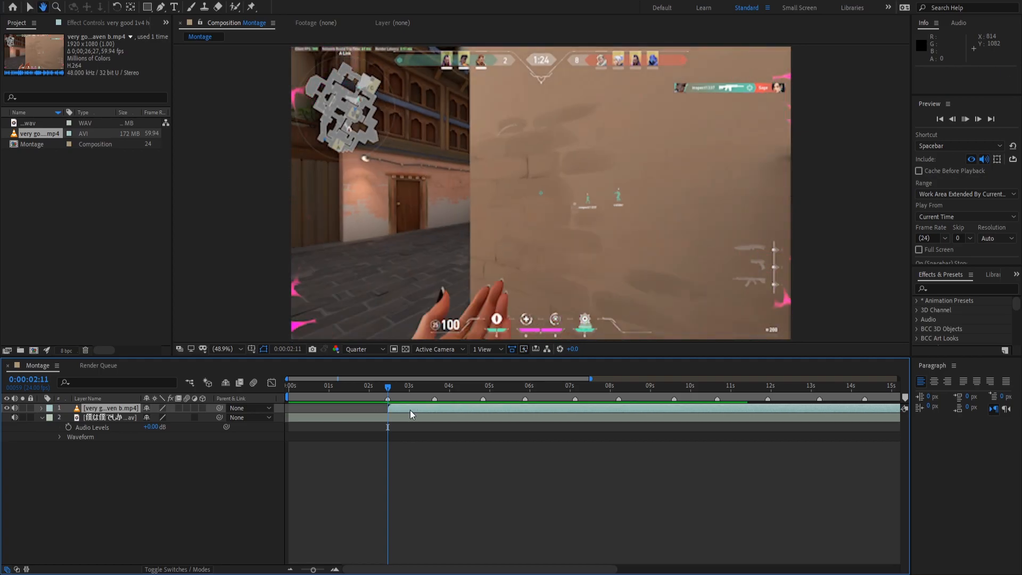
key(space)
key(Page_Up)
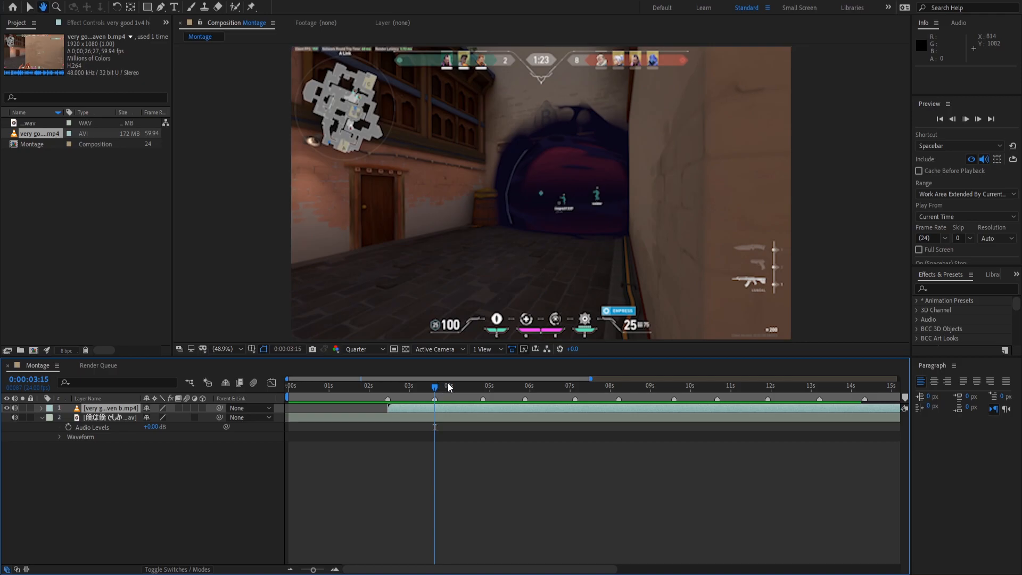
key(space)
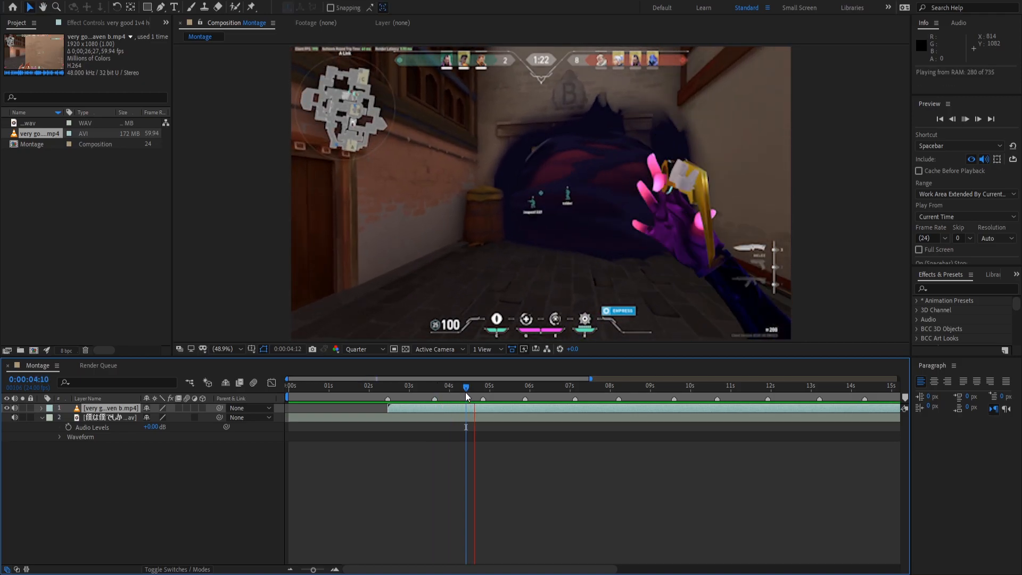
Return to the 0:00:03:15 beat and split the gameplay clip there.
key(space)
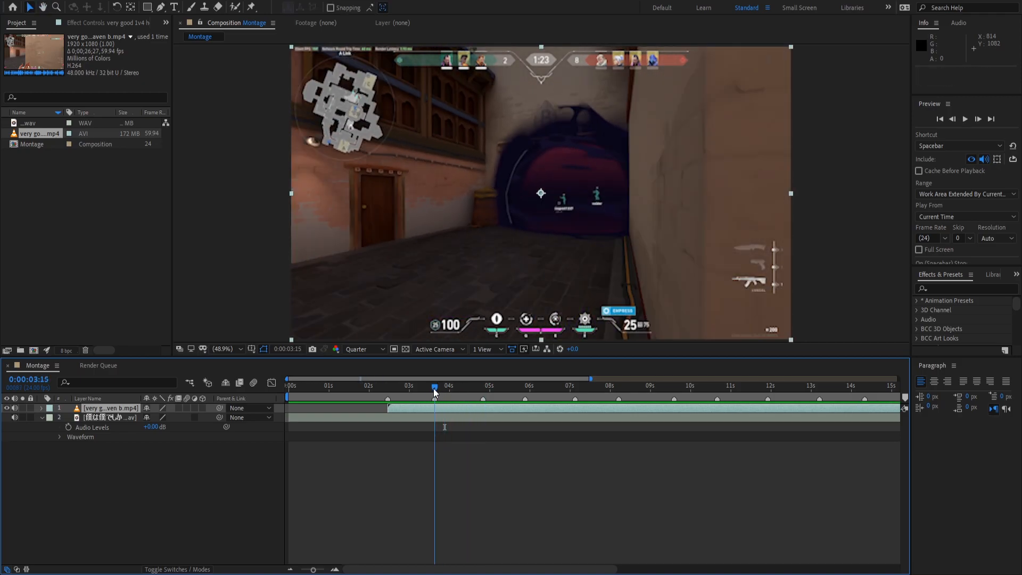
key(Page_Up)
key(Page_Up)
key(Page_Up)
drag(428, 385, 434, 386)
click(440, 433)
click(437, 408)
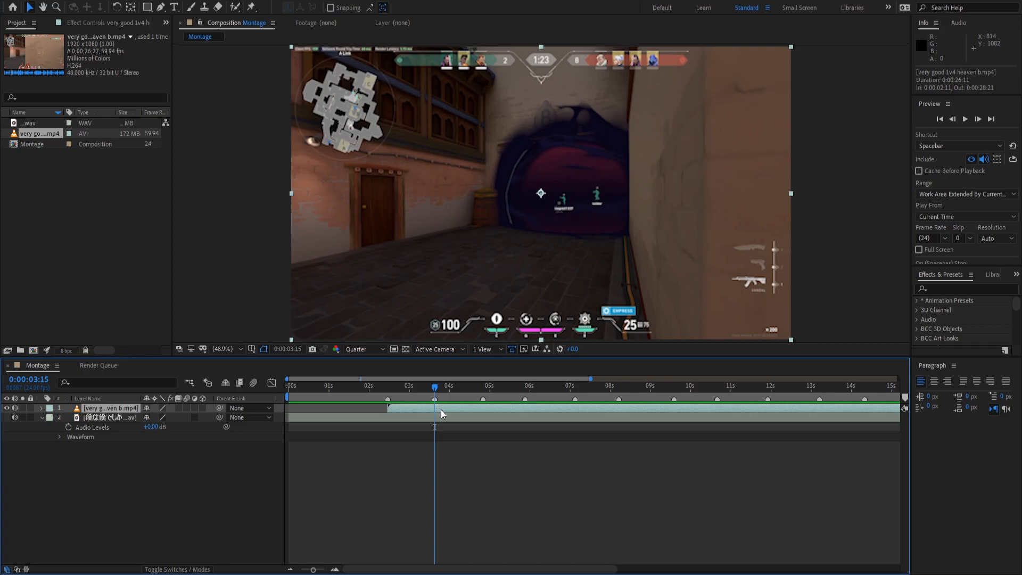
key(ctrl+shift+d)
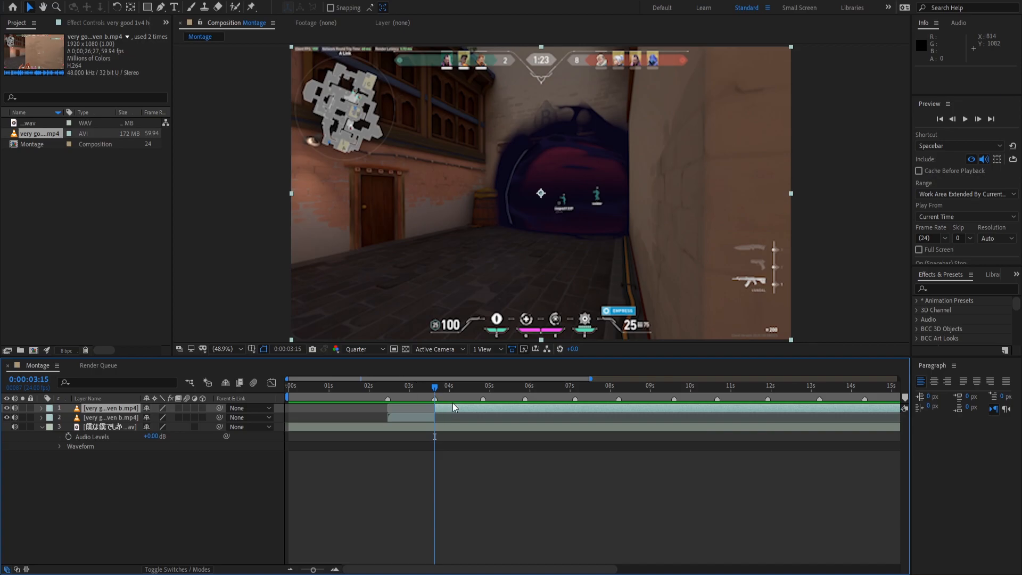
Slide the new shot to later match footage, split again at 3:15, and delete the leftover piece.
drag(452, 410, 272, 401)
key(ctrl+z)
drag(466, 405, 385, 392)
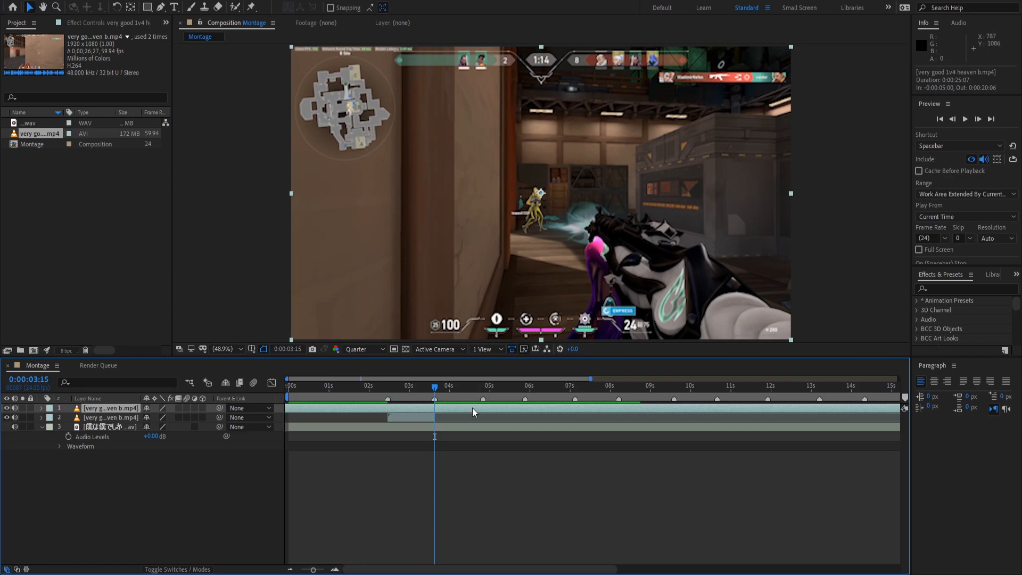
drag(470, 408, 466, 408)
key(ctrl+shift+d)
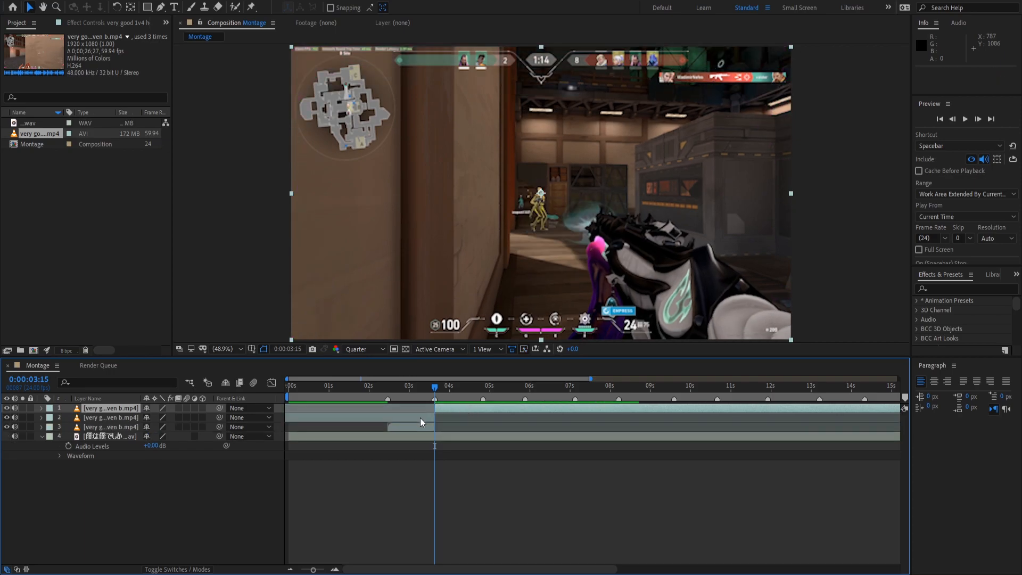
click(419, 418)
key(Delete)
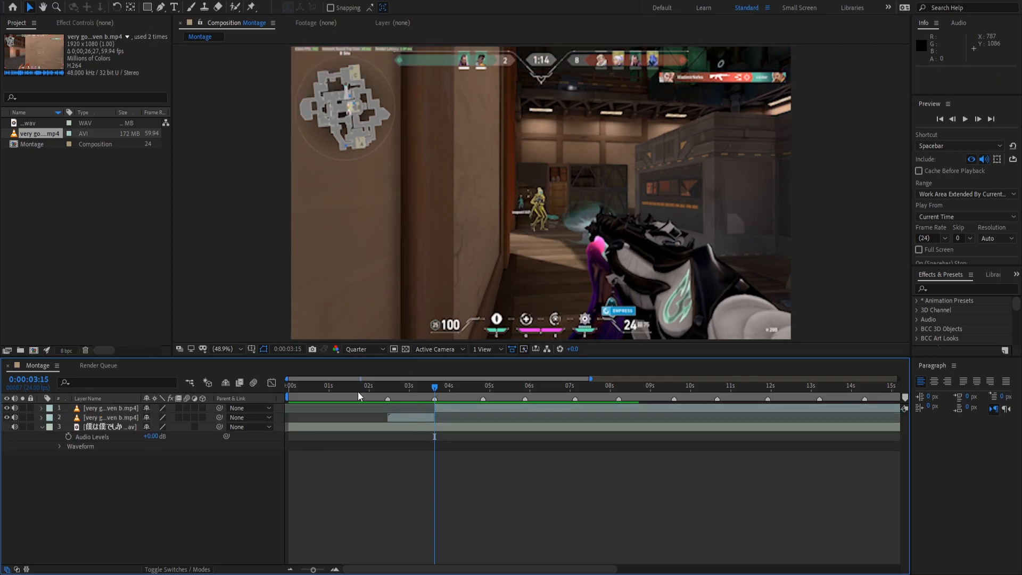
click(373, 390)
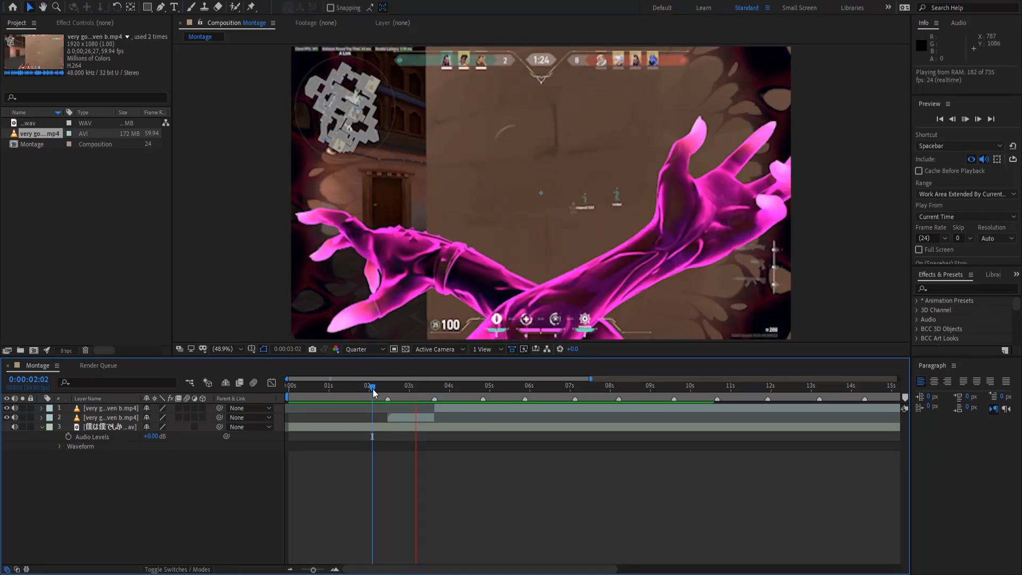
key(space)
key(space)
key(space)
click(428, 391)
key(space)
key(space)
key(space)
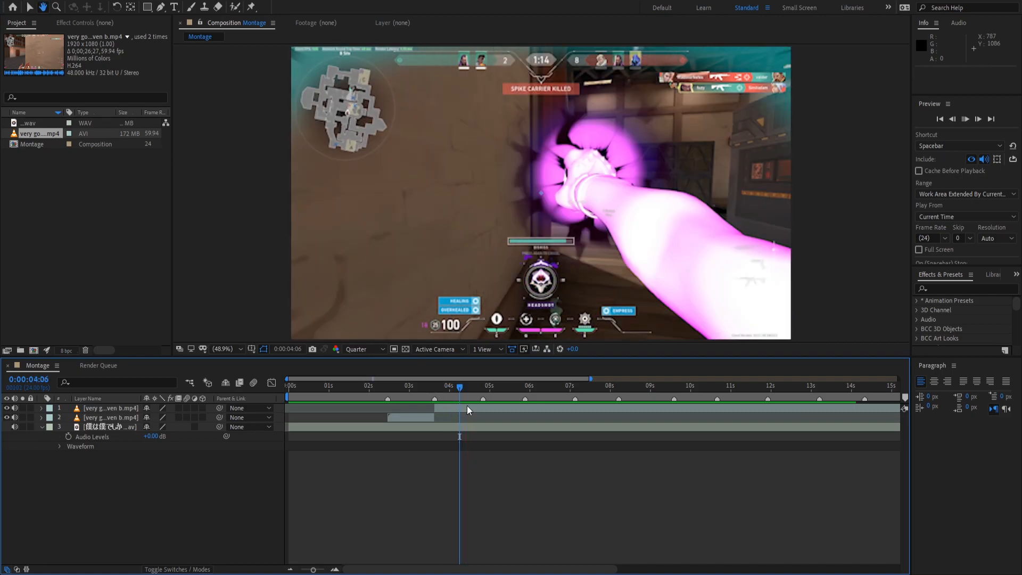
key(space)
drag(467, 390, 485, 391)
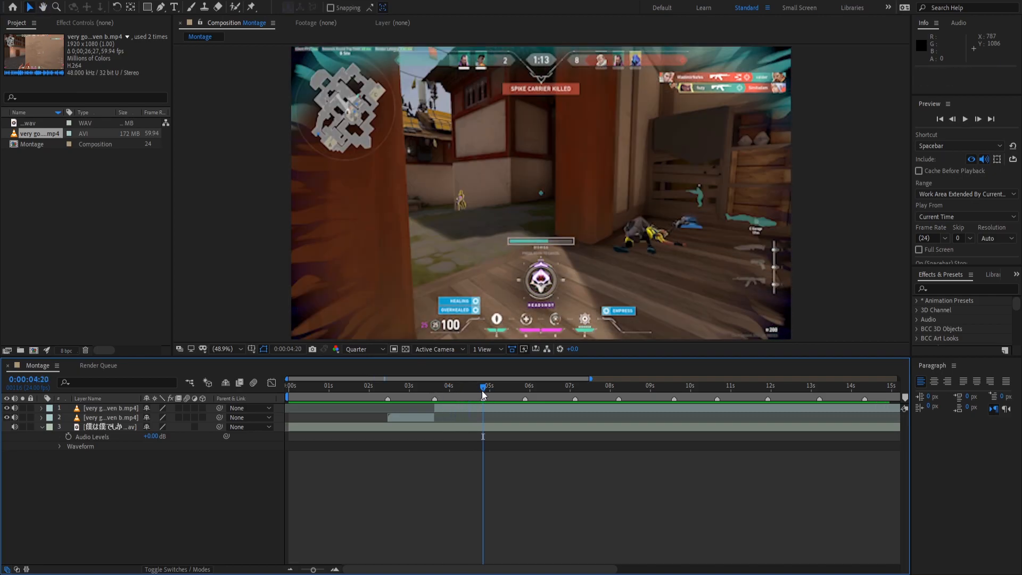
click(406, 386)
key(space)
key(space)
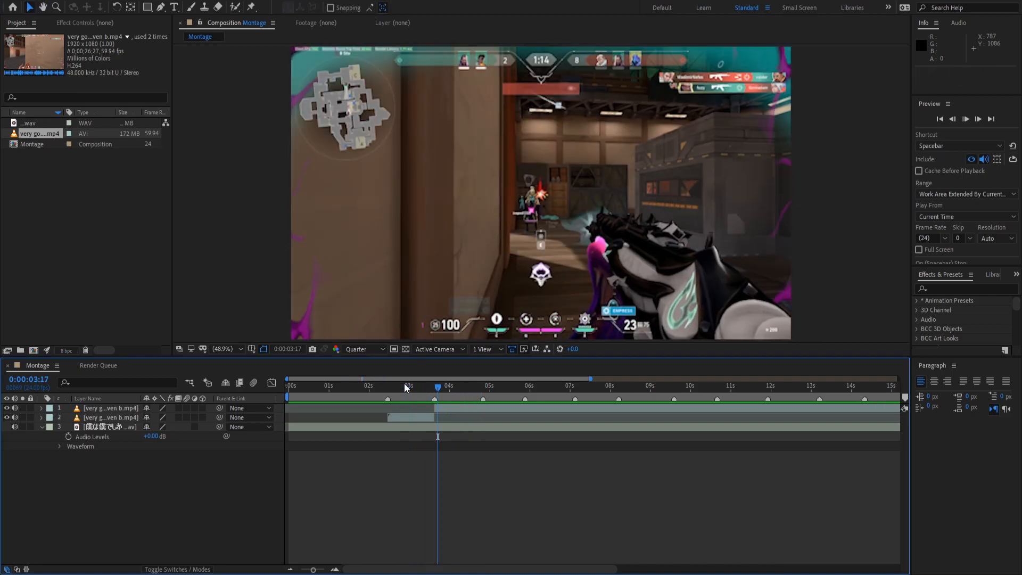
key(space)
key(space)
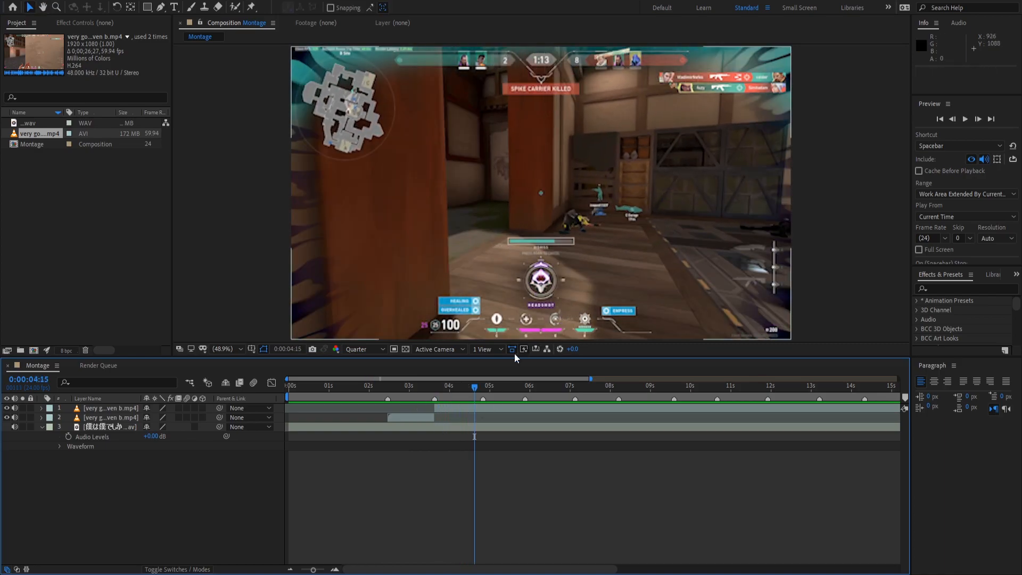
mouse_move(451, 393)
mouse_down()
mouse_move(478, 390)
mouse_move(469, 389)
mouse_up()
key(space)
key(space)
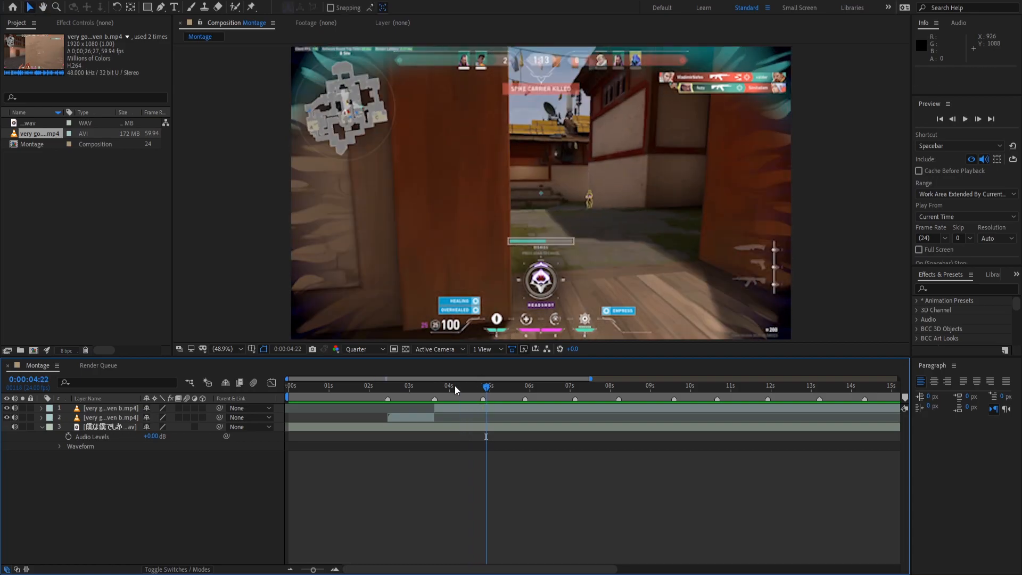
click(448, 388)
key(space)
key(space)
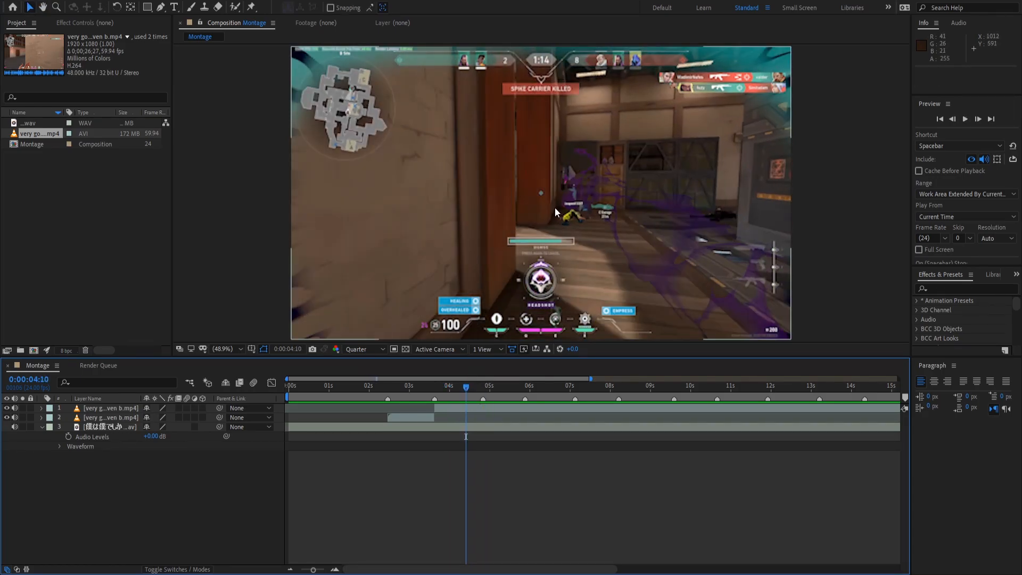
drag(448, 387, 478, 393)
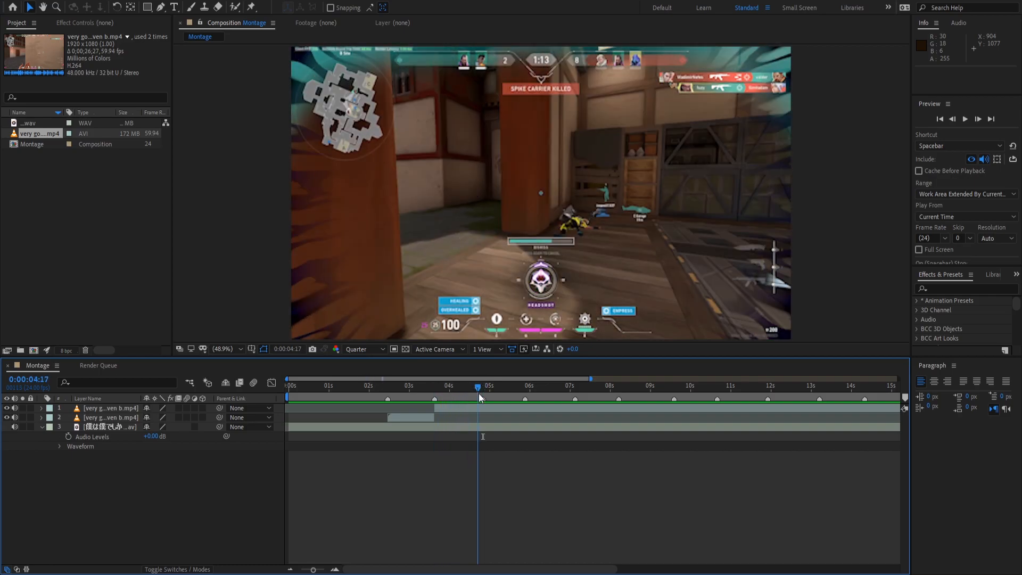
key(space)
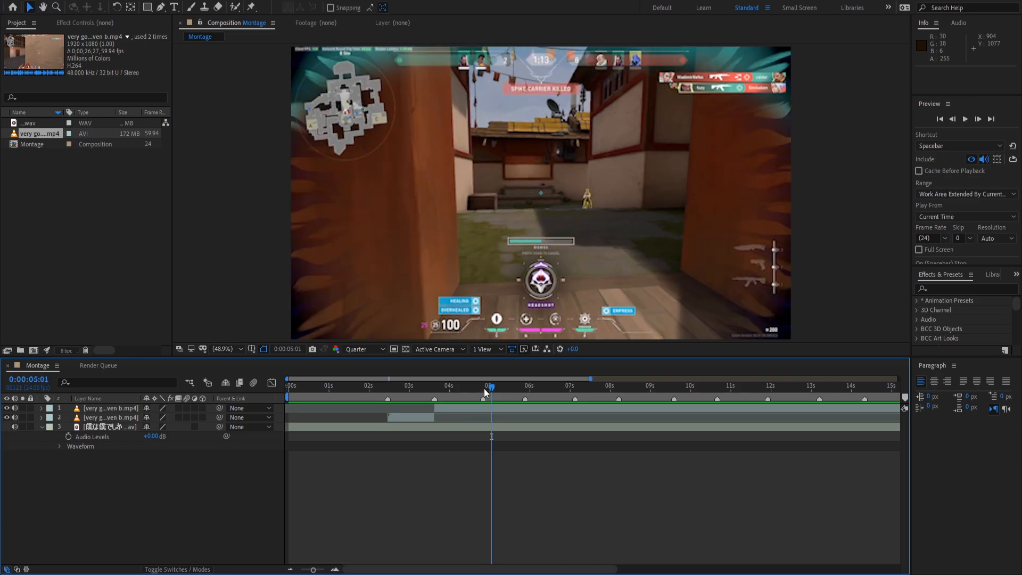
click(484, 391)
Cut the top gameplay layer at 4:20 so the new shot shows later footage, deleting the leftover.
click(486, 408)
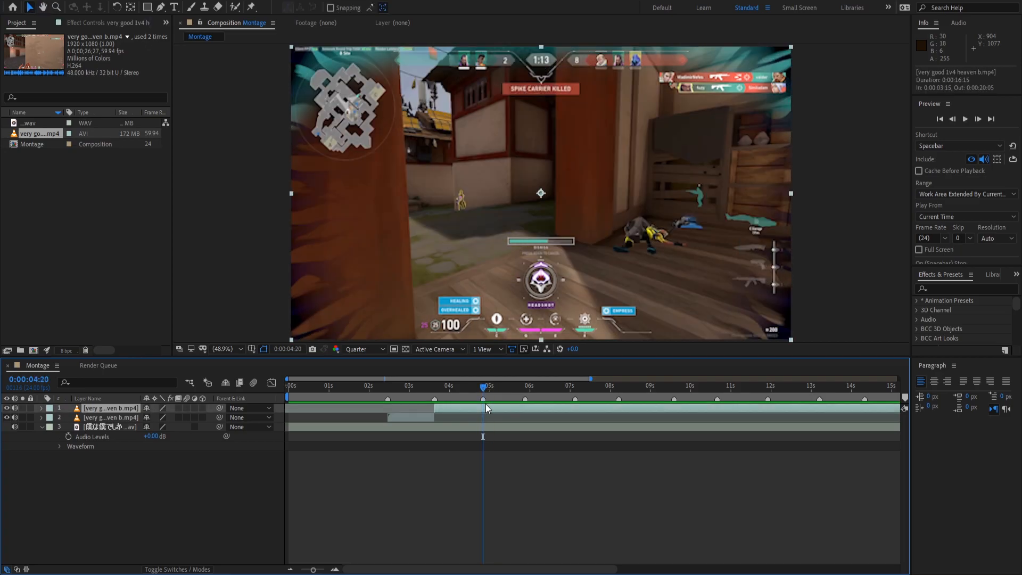
key(ctrl+shift+d)
drag(507, 413, 435, 406)
key(ctrl+shift+d)
click(418, 419)
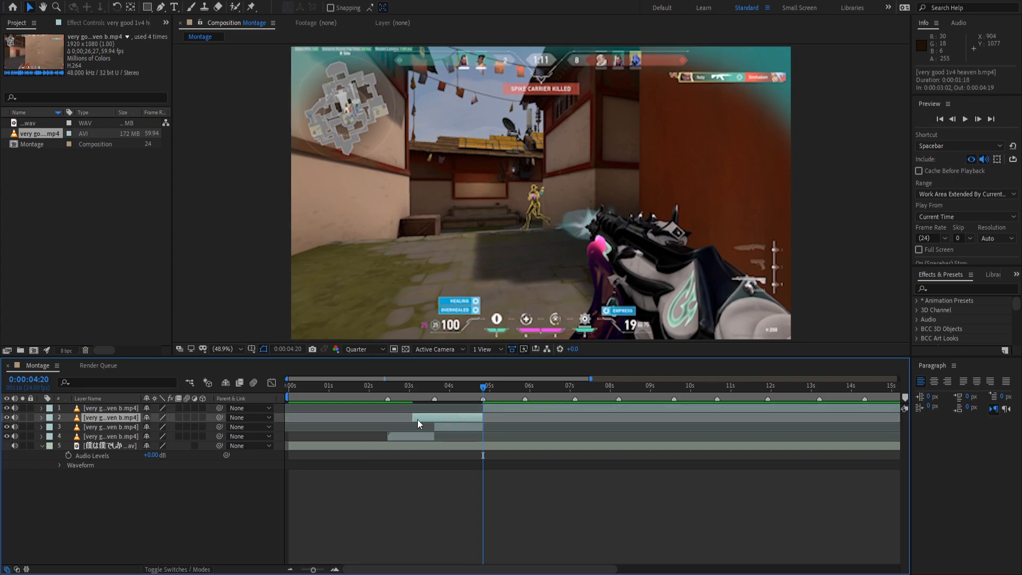
key(Delete)
key(space)
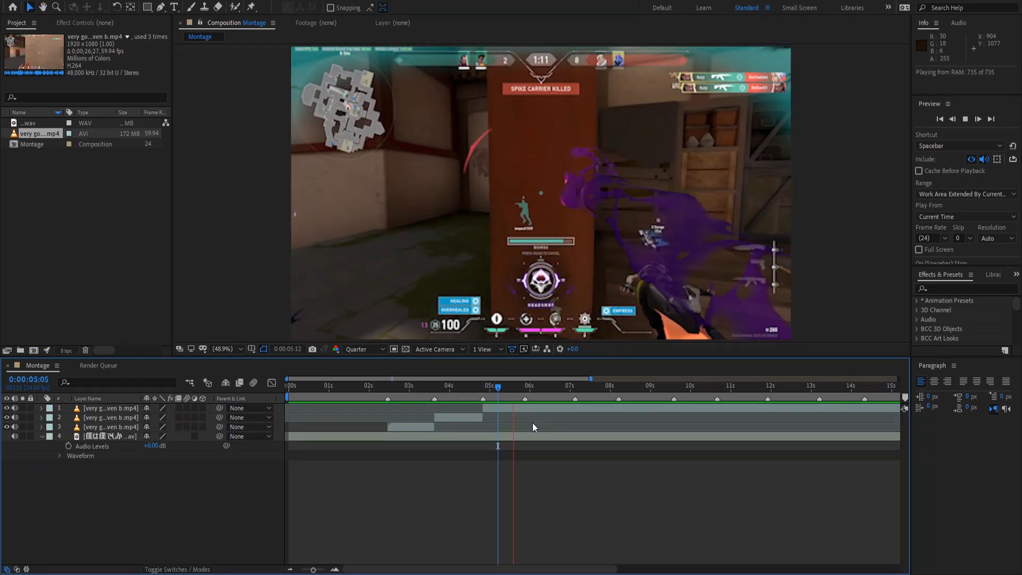
Review from 5:05 and split the top gameplay clip at the 5:21 beat.
drag(520, 387, 499, 387)
key(space)
key(space)
drag(515, 395, 525, 394)
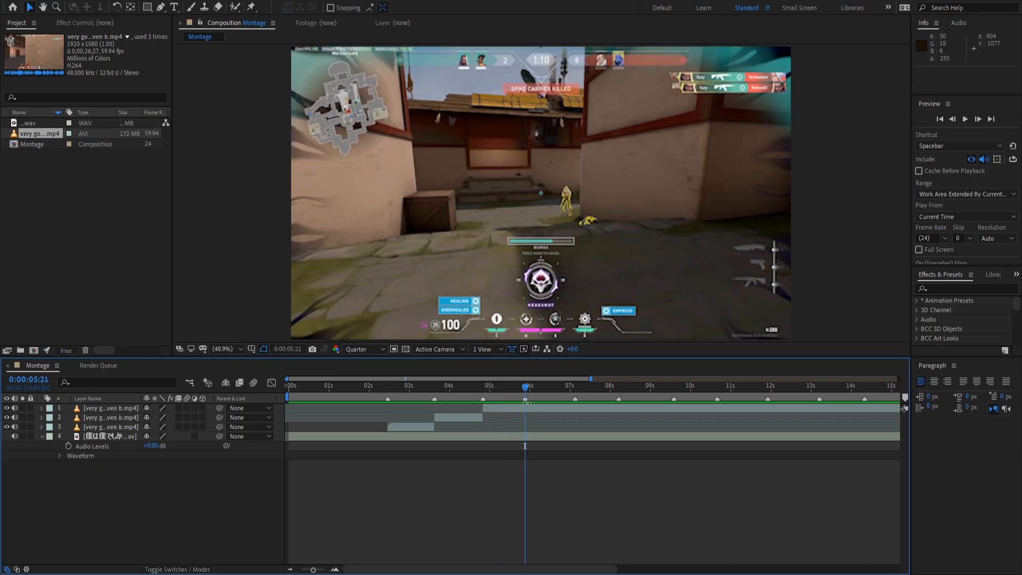
click(526, 406)
key(ctrl+shift+d)
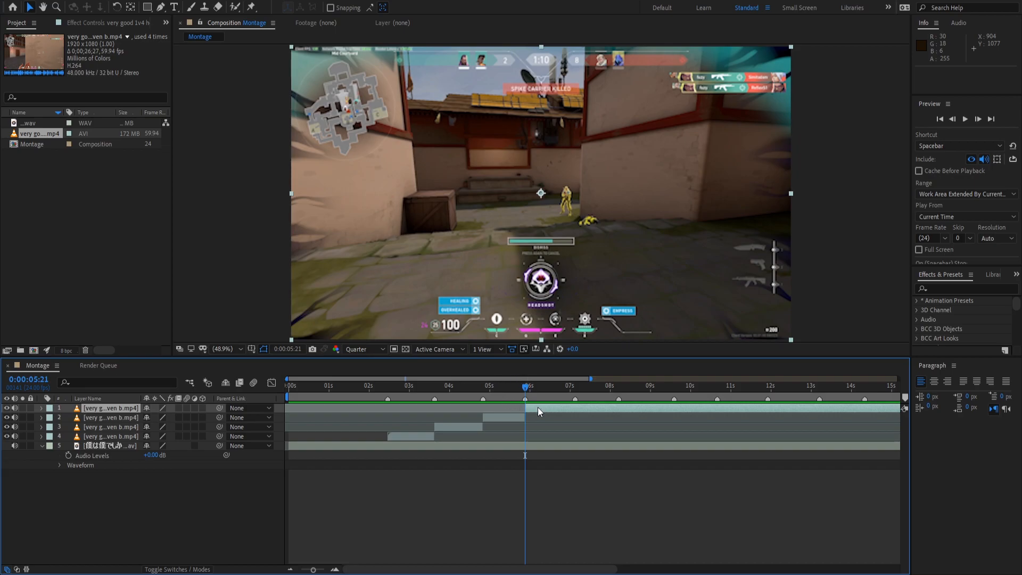
Extend the top clip's start back to 2:21, split it, and delete the earlier piece.
drag(526, 409, 416, 391)
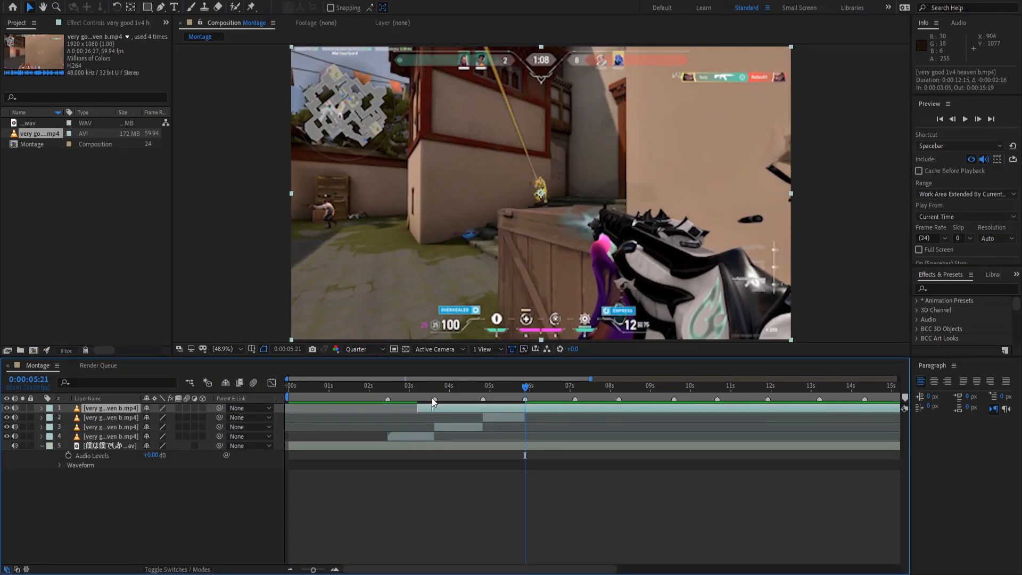
drag(432, 397, 404, 394)
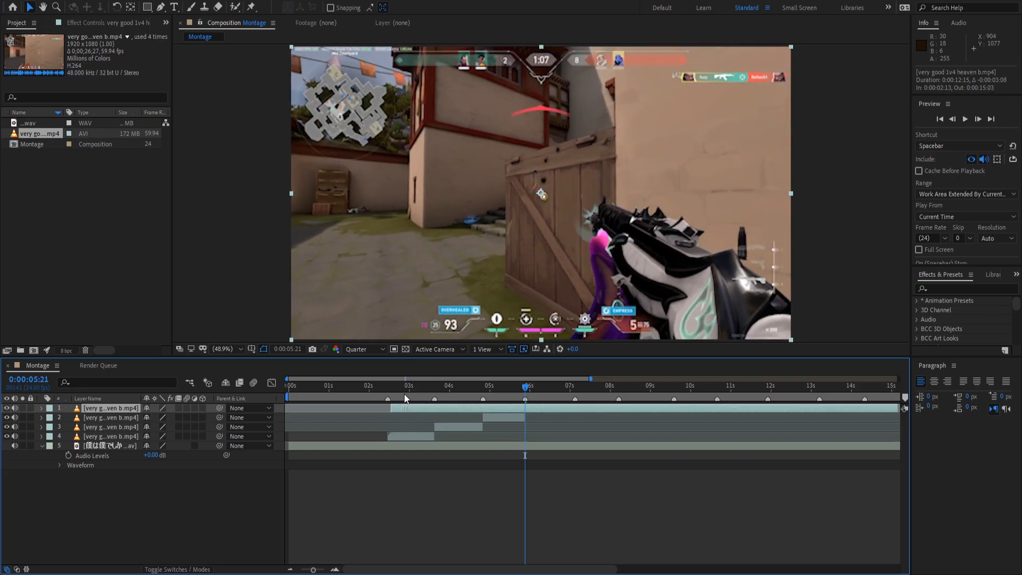
key(ctrl+shift+d)
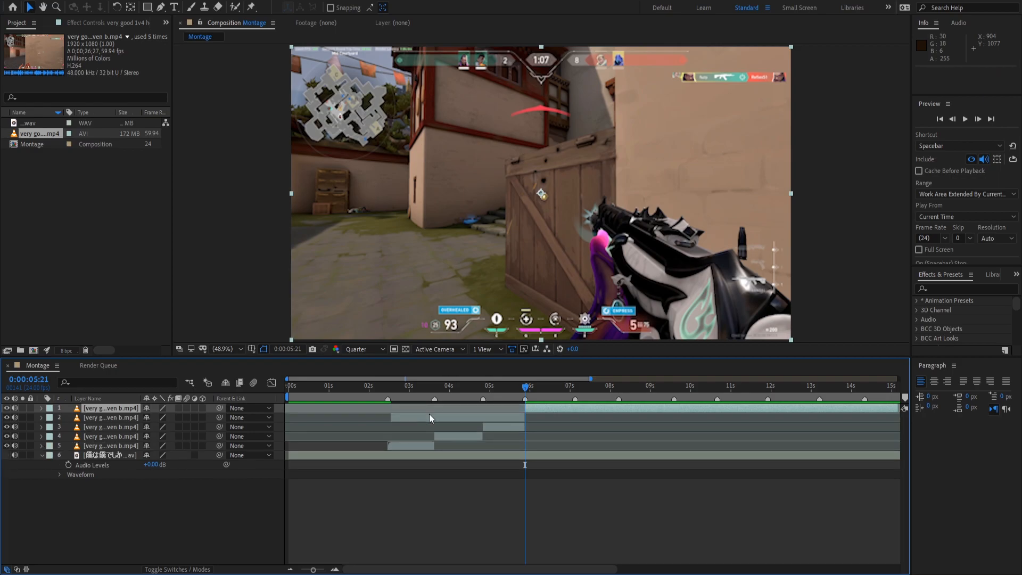
click(429, 415)
key(Delete)
key(space)
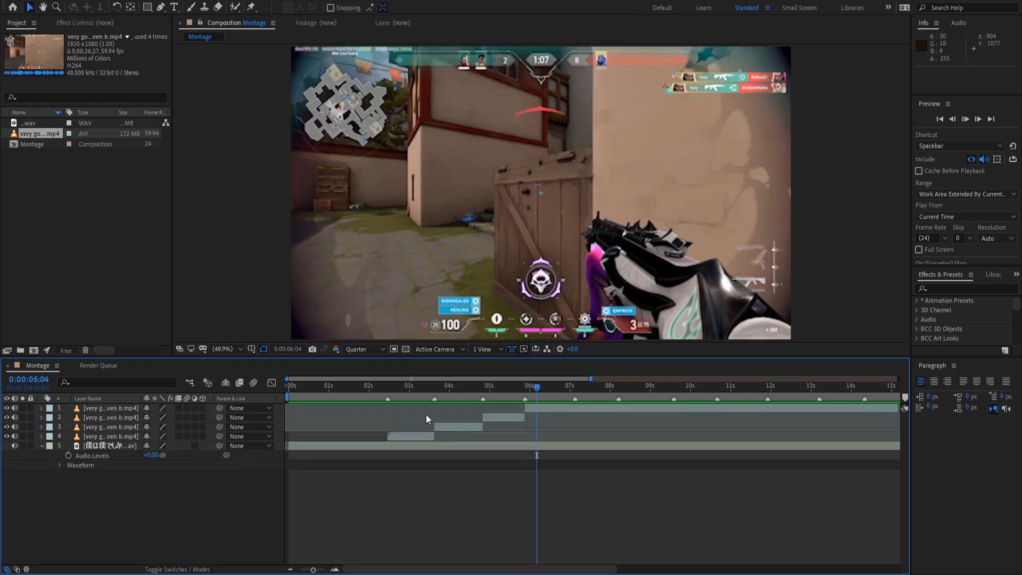
key(space)
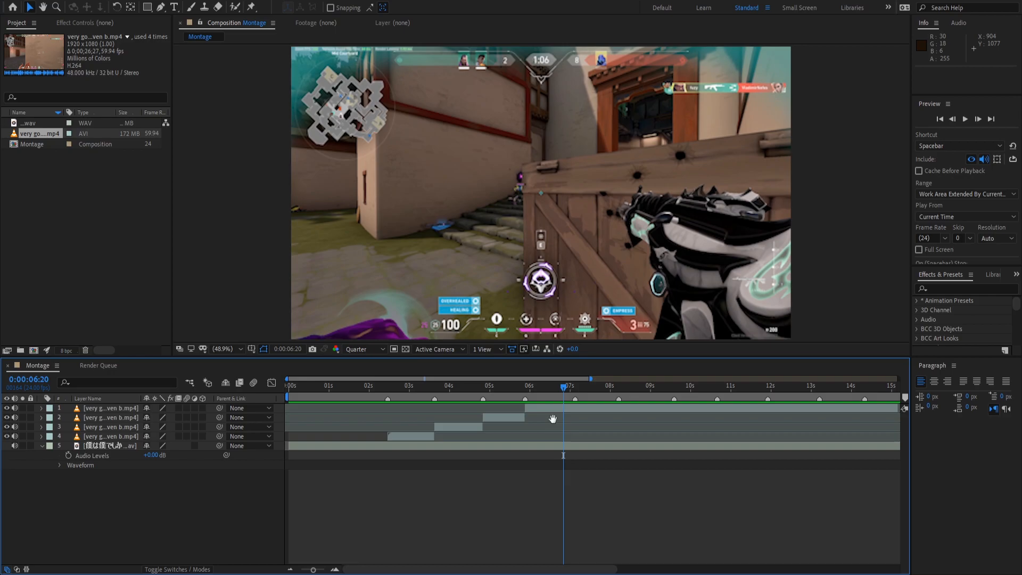
Move back to 7:03, replay, and split the top clip again at the current time.
key(space)
key(space)
key(space)
key(space)
drag(576, 397, 533, 407)
click(581, 407)
key(space)
key(space)
key(ctrl+shift+d)
key(ctrl+shift+d)
click(533, 418)
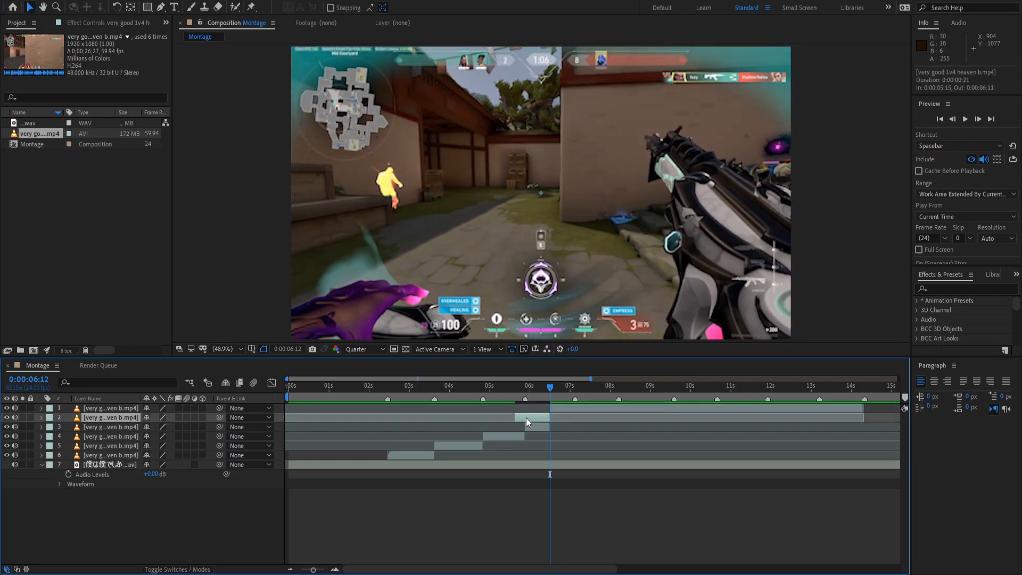
Delete the leftover clip piece and preview the edit up to 7:03.
key(Delete)
key(space)
click(539, 386)
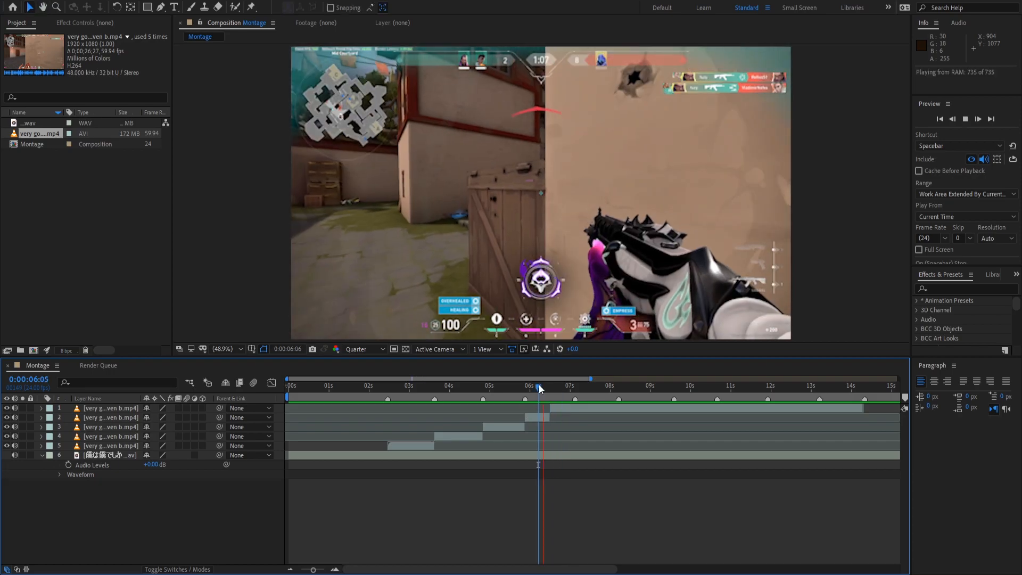
key(space)
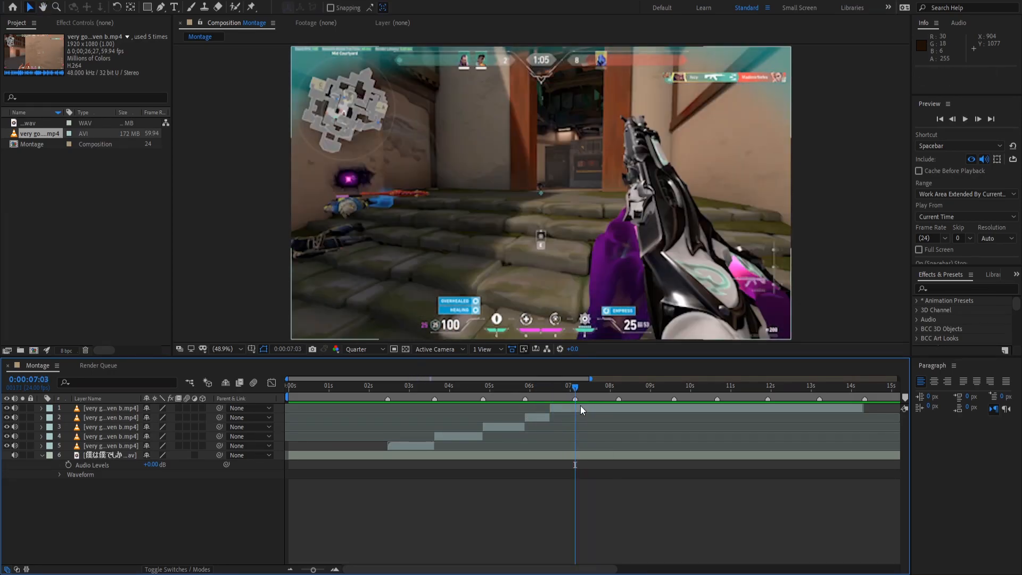
Split the top clip at 7:03 and slide the new piece 21 frames earlier.
click(580, 406)
key(ctrl+shift+d)
drag(588, 407, 494, 401)
key(space)
key(space)
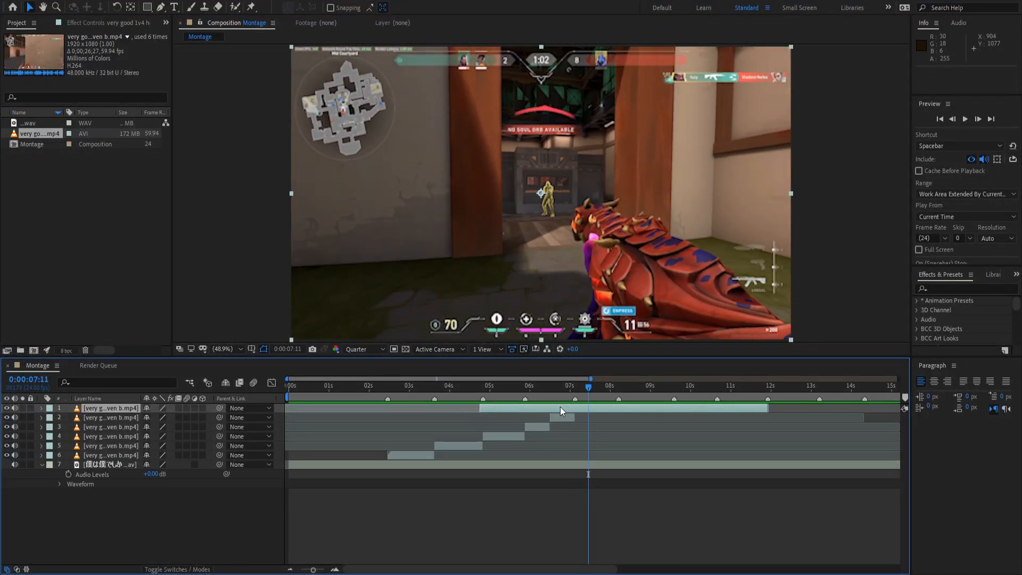
drag(576, 395, 585, 397)
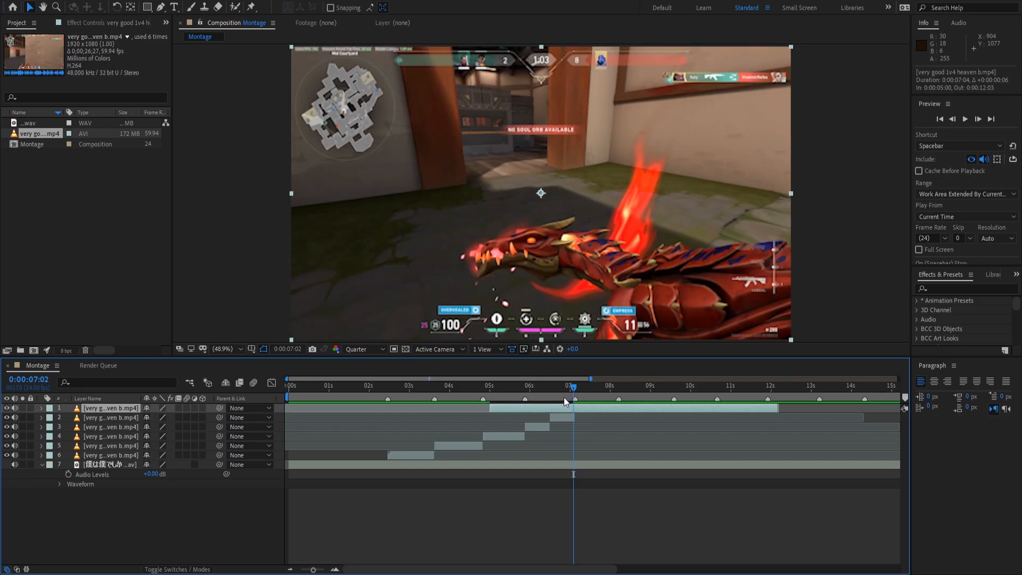
Split the top clip at 7:02, delete the earlier half, and preview the new cut.
drag(564, 408, 534, 414)
key(ctrl+shift+d)
click(531, 418)
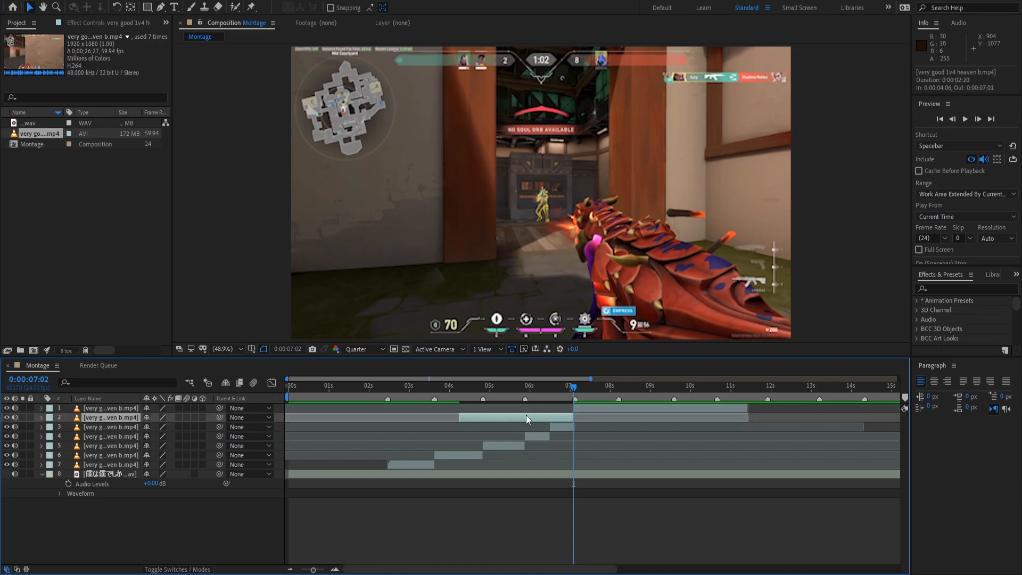
key(Delete)
key(space)
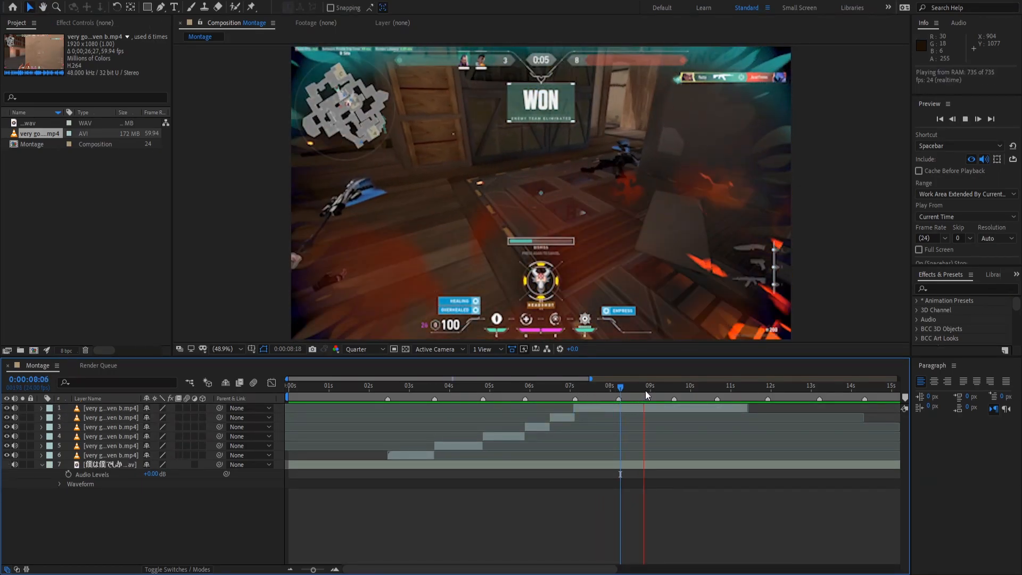
key(space)
drag(670, 393, 674, 392)
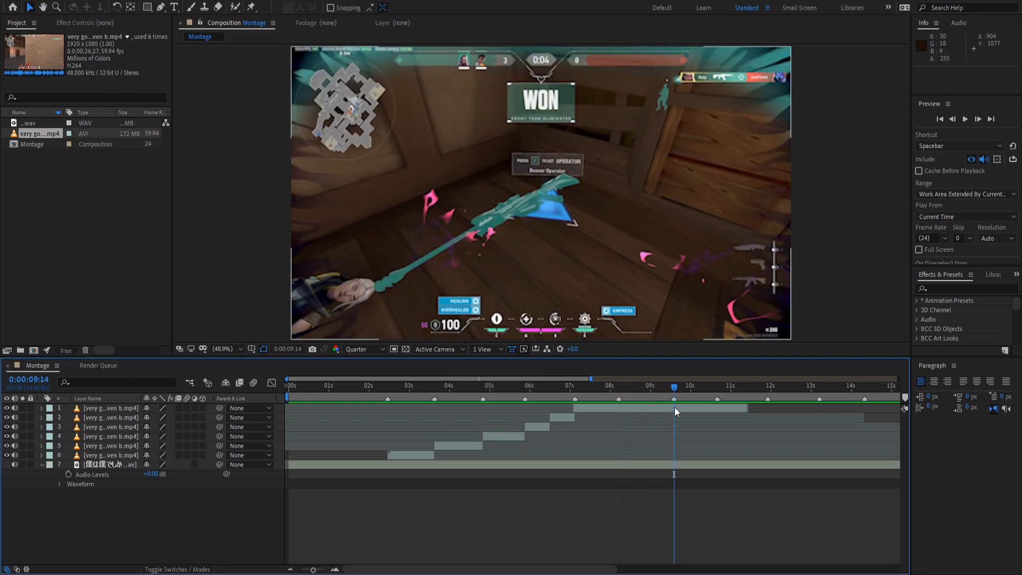
Trim the top clip's out-point to 9:14 with Alt+] and preview the montage.
click(675, 411)
key(alt+])
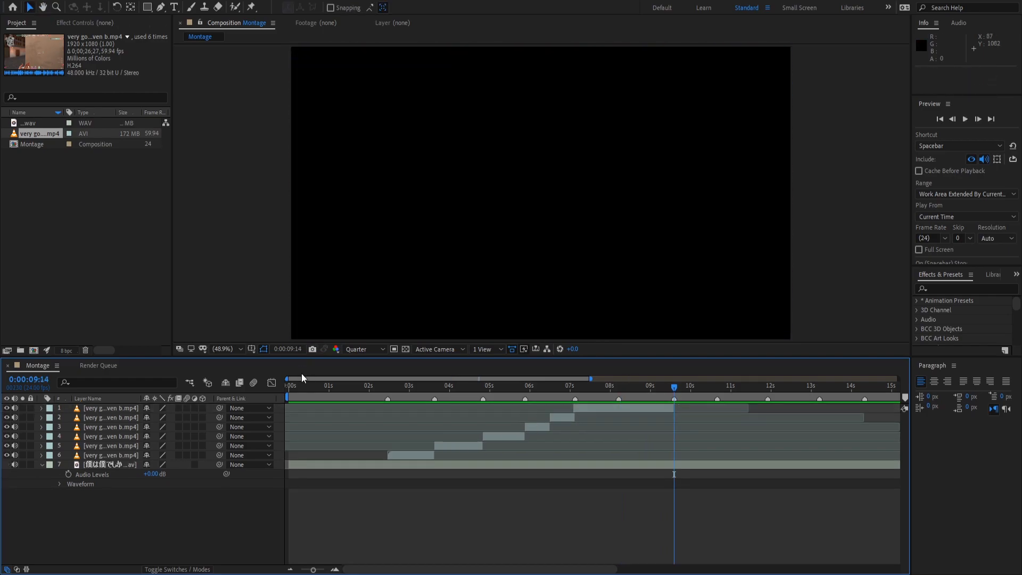
key(space)
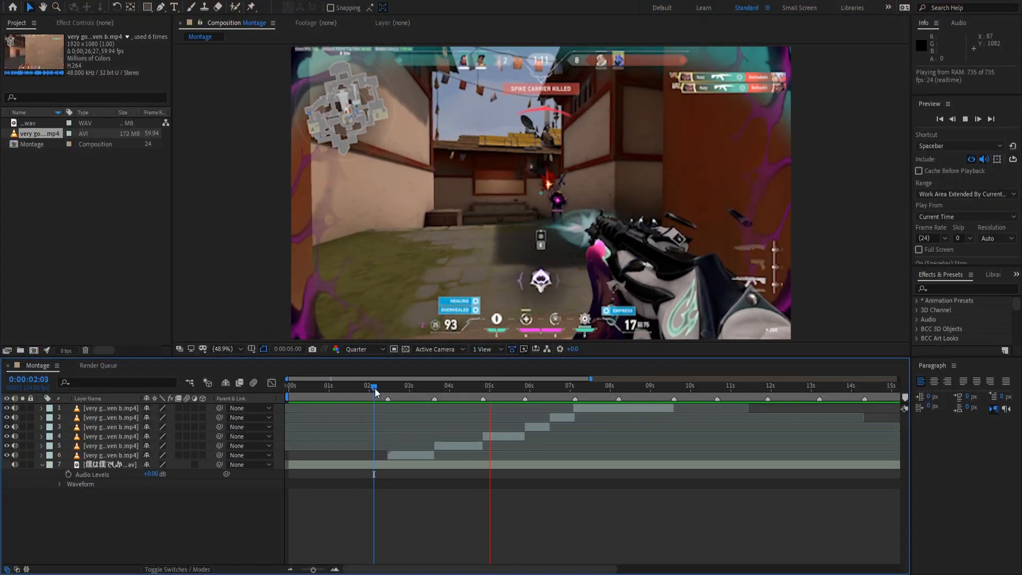
key(space)
Review the beat cut around 3:02–3:12 by previewing and scrubbing its frames.
click(414, 381)
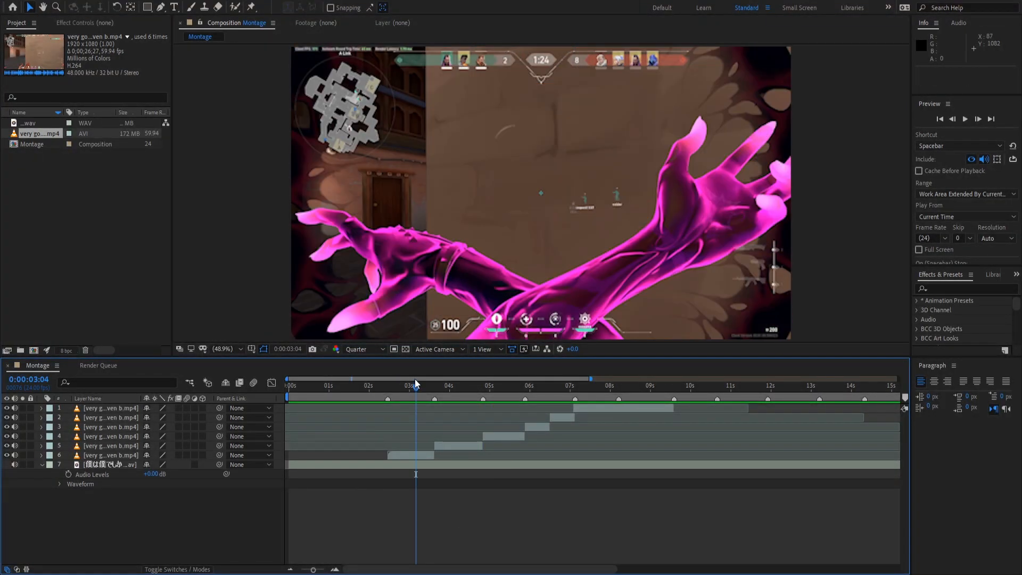
key(space)
click(429, 387)
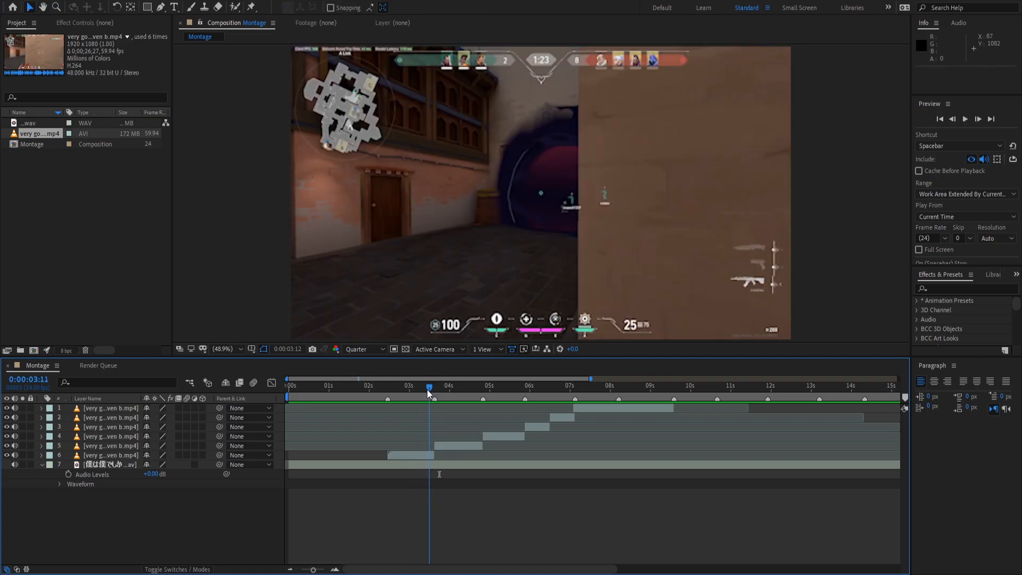
key(space)
key(space)
key(space)
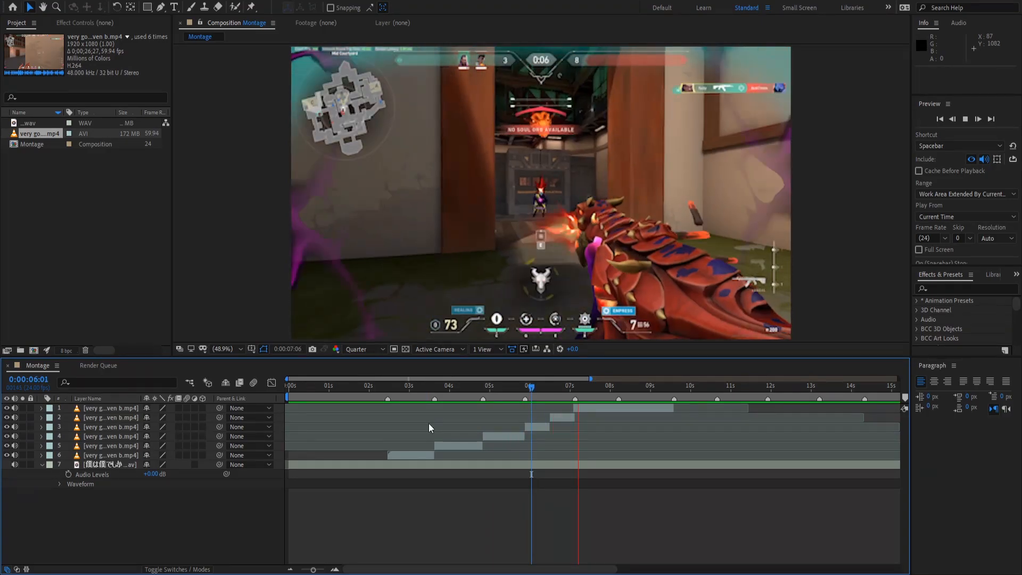
click(382, 393)
key(space)
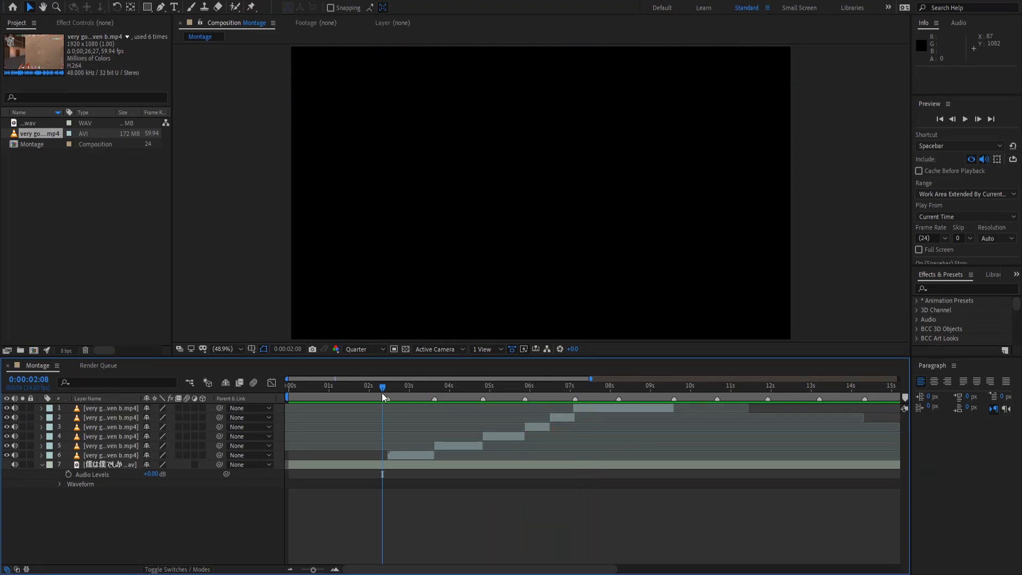
key(space)
mouse_move(398, 392)
mouse_down()
mouse_move(428, 389)
mouse_move(415, 391)
mouse_up()
key(space)
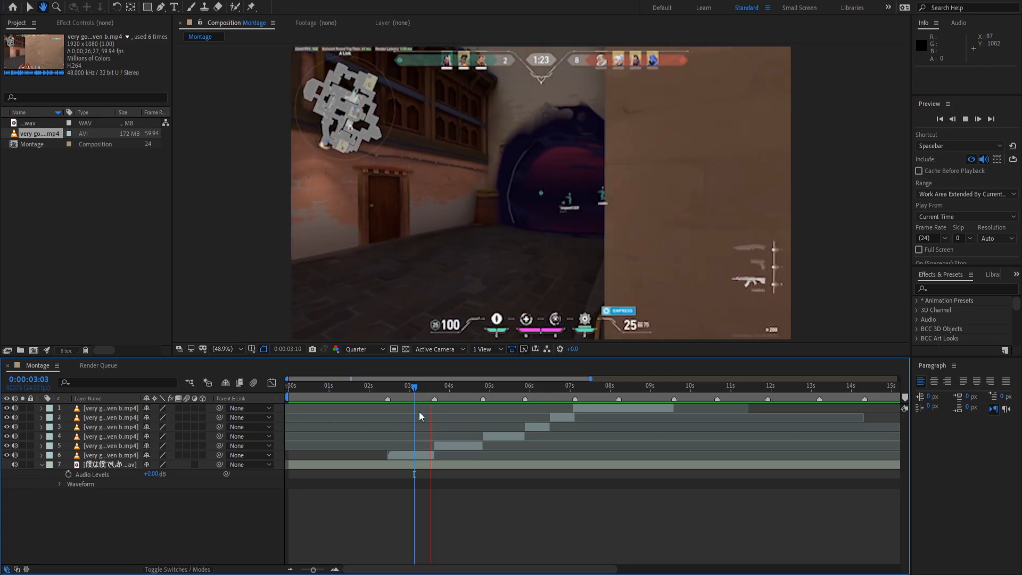
click(413, 390)
drag(413, 390, 423, 416)
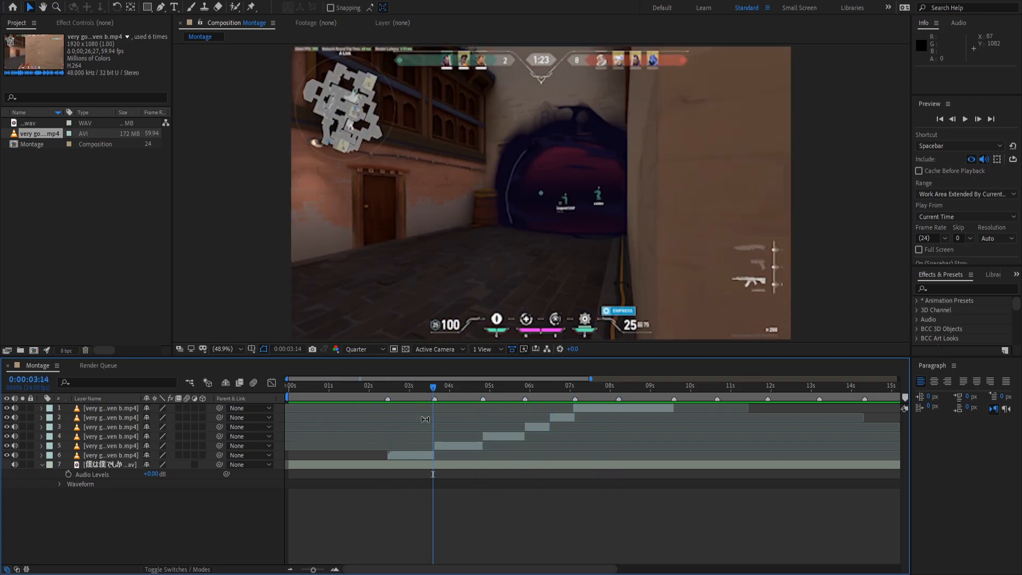
Select all six gameplay clip layers.
click(419, 455)
click(417, 456)
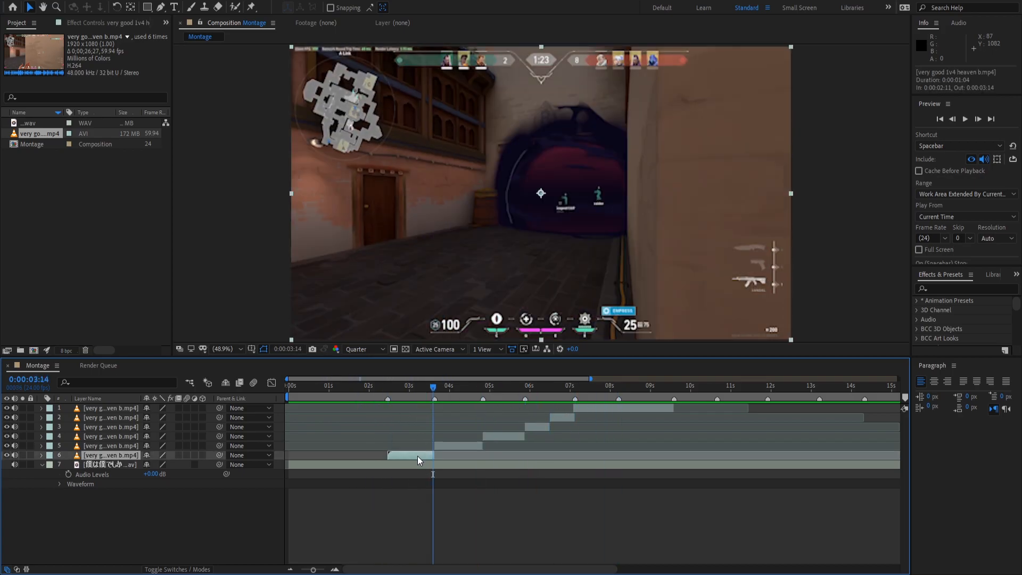
shift+click(120, 411)
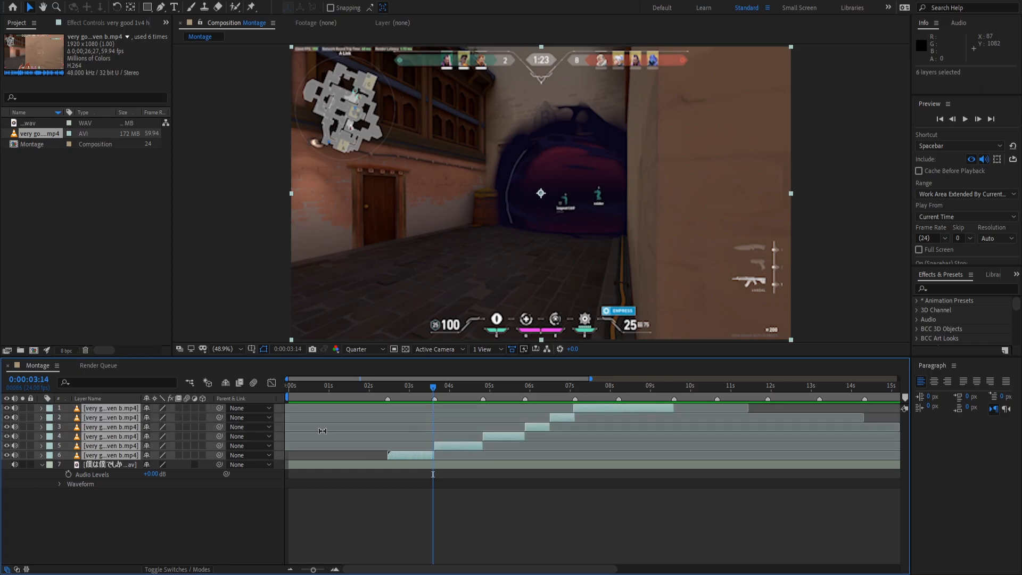
Enable time remapping on all six clips with Ctrl+Alt+T and zoom the timeline into the cuts.
key(ctrl+alt+t)
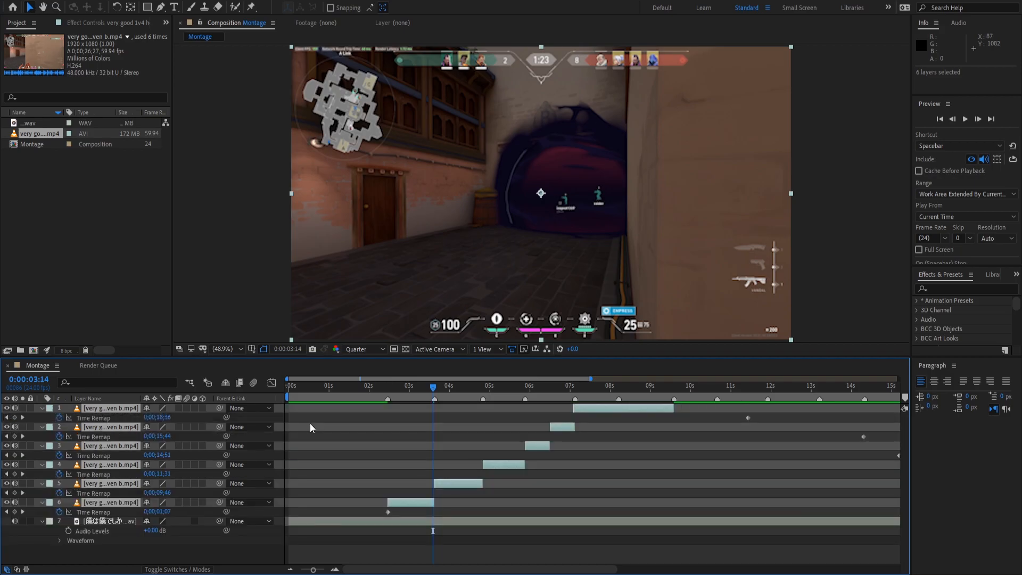
click(366, 450)
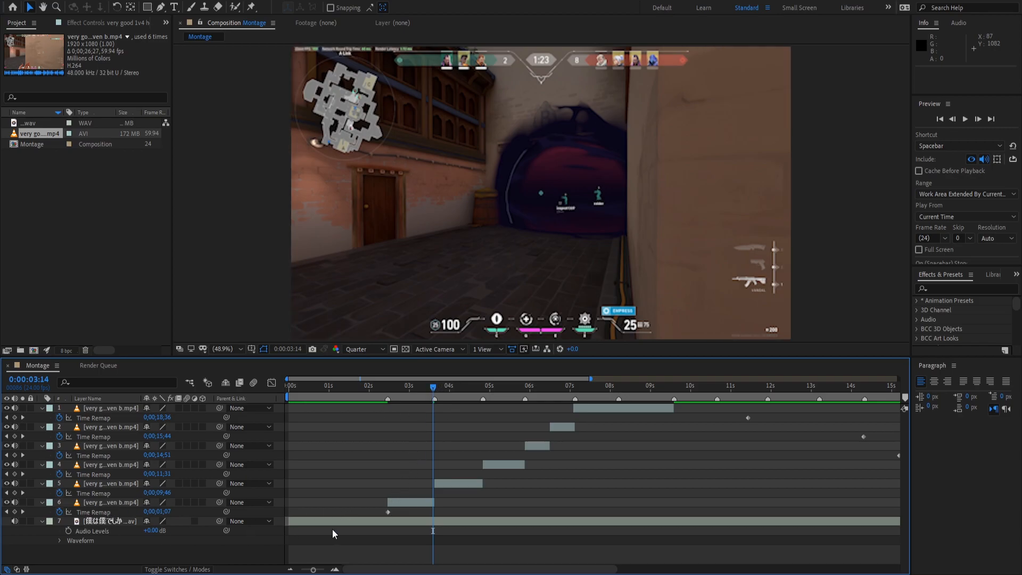
click(334, 569)
click(335, 569)
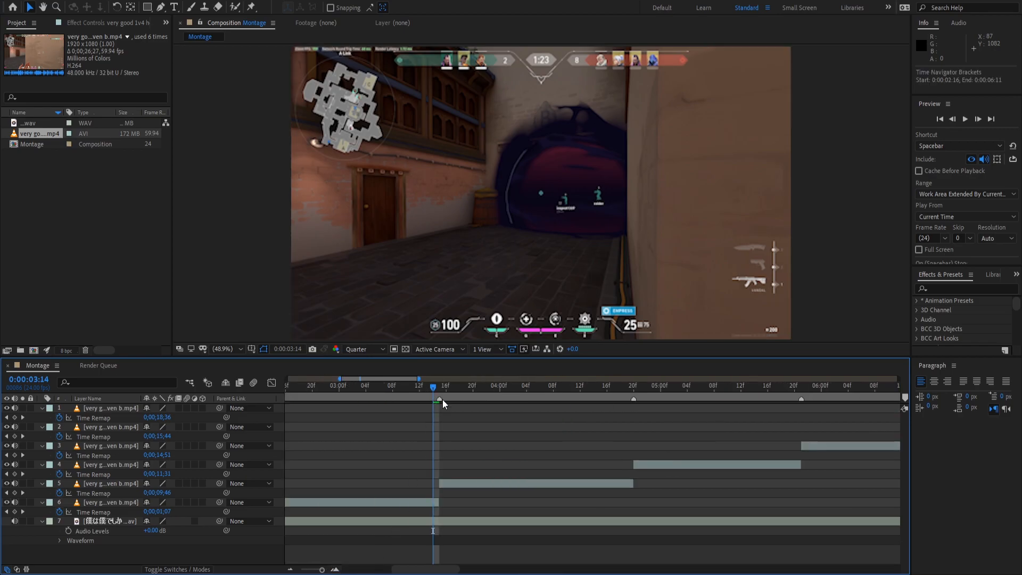
drag(433, 388, 439, 389)
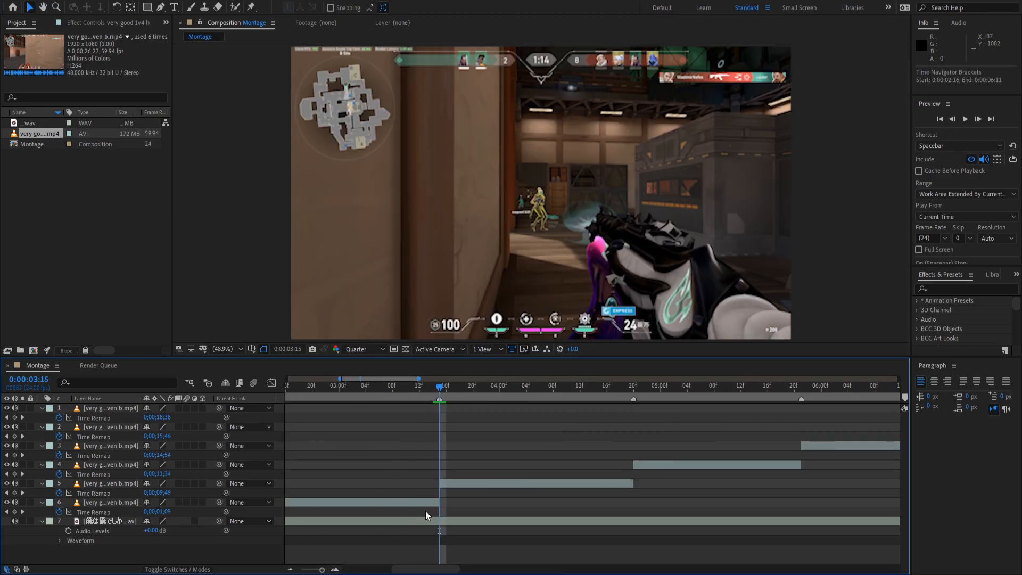
Add Time Remap keyframes on layers 6 and 5 at 3:15 and on layer 4 at 4:20.
click(437, 503)
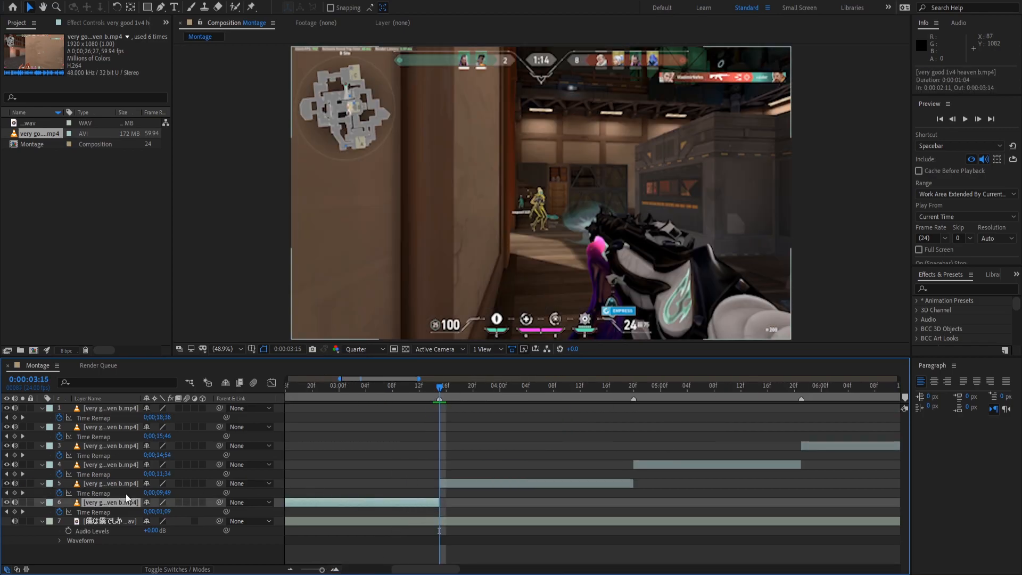
click(14, 512)
drag(454, 509, 478, 516)
click(457, 485)
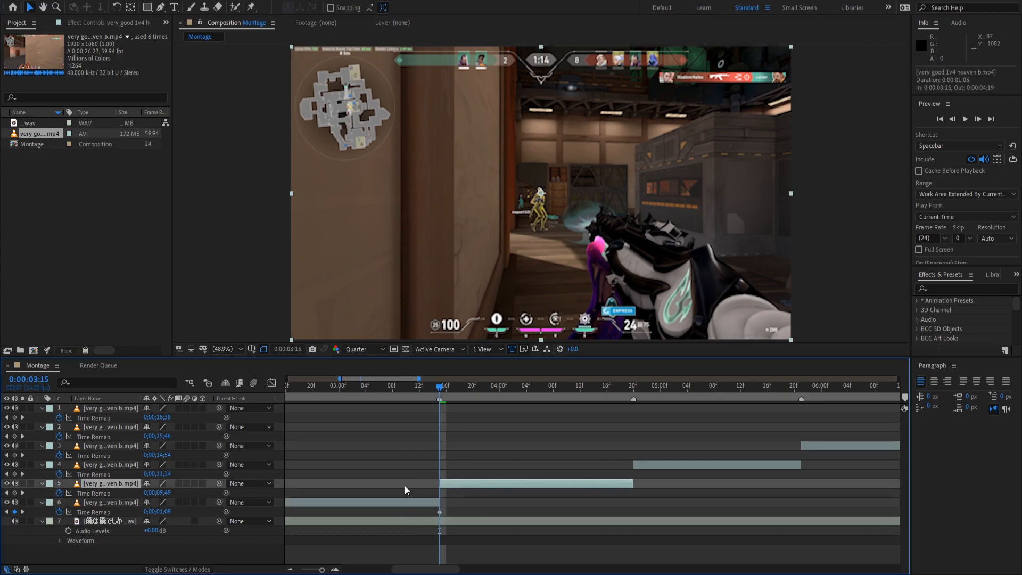
click(15, 492)
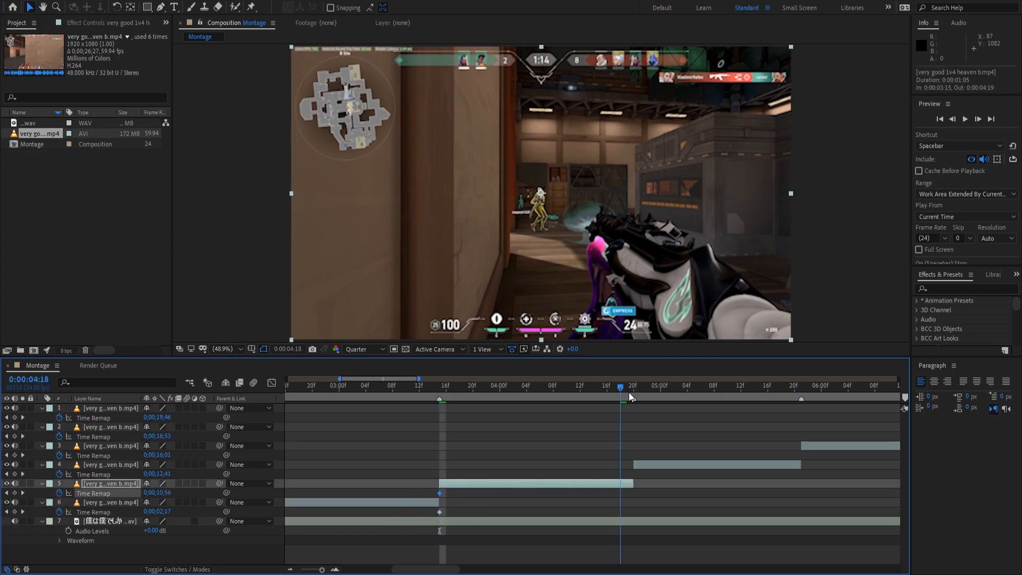
click(627, 392)
click(15, 492)
Add Time Remap keyframes on layers 4 and 3 at 05:21 and on layers 3 and 2 at 06:12.
click(14, 473)
click(801, 392)
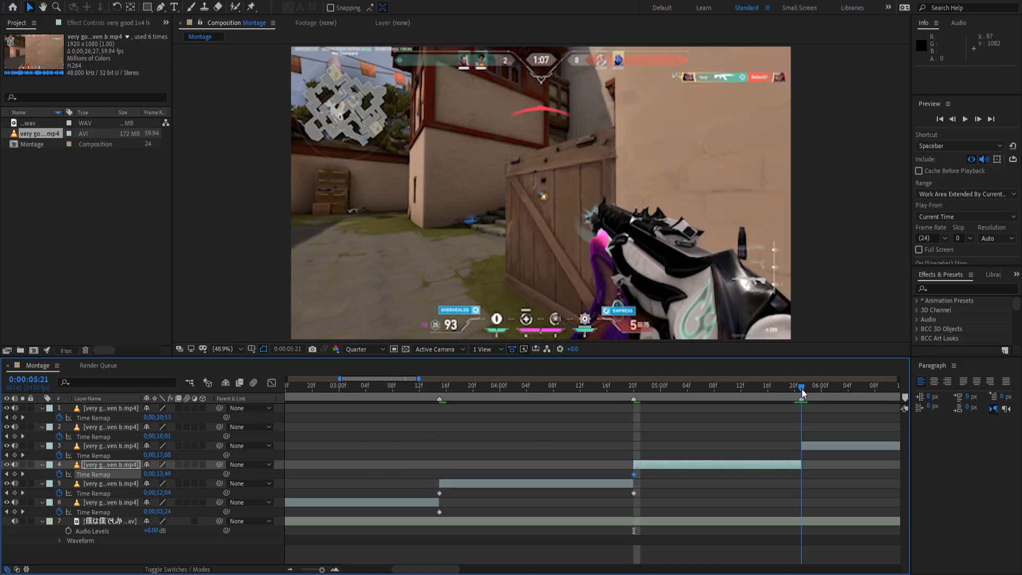
click(14, 473)
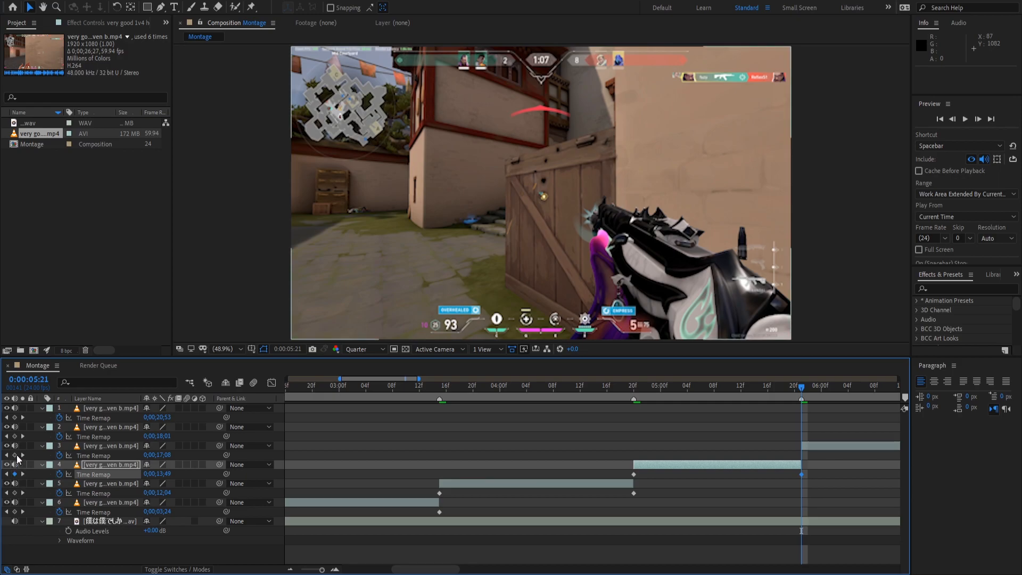
click(15, 455)
drag(799, 387, 510, 407)
click(14, 455)
click(15, 436)
Add Time Remap keyframes on layers 2 and 1 at their shared cut point.
click(617, 386)
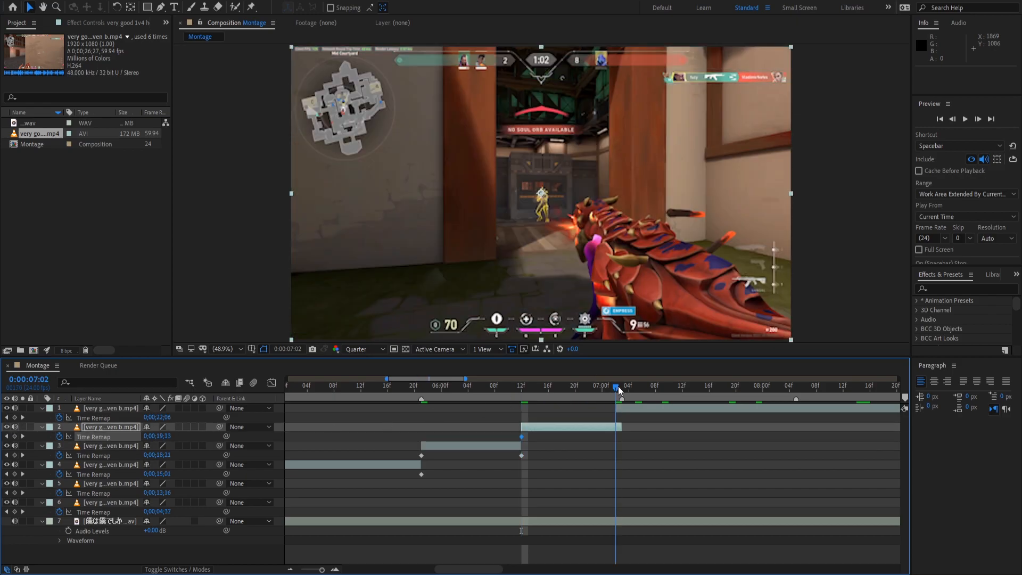
click(23, 436)
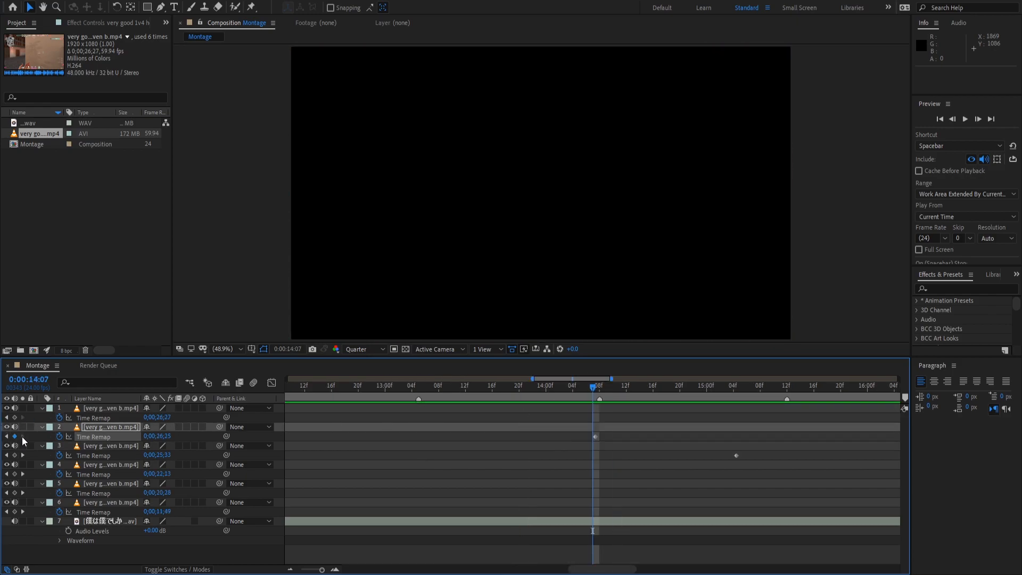
drag(596, 424, 773, 458)
drag(760, 388, 394, 423)
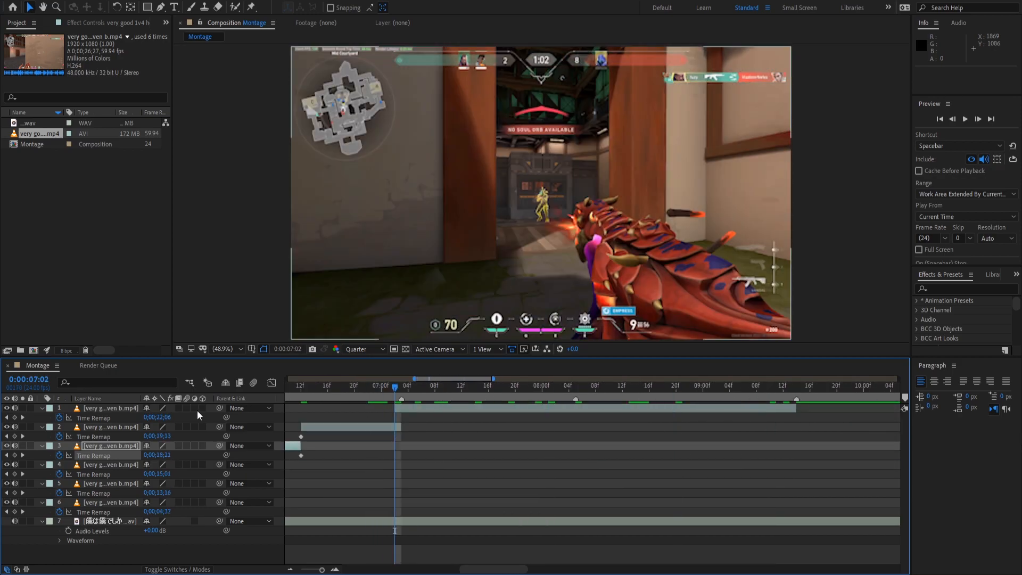
click(14, 437)
click(14, 417)
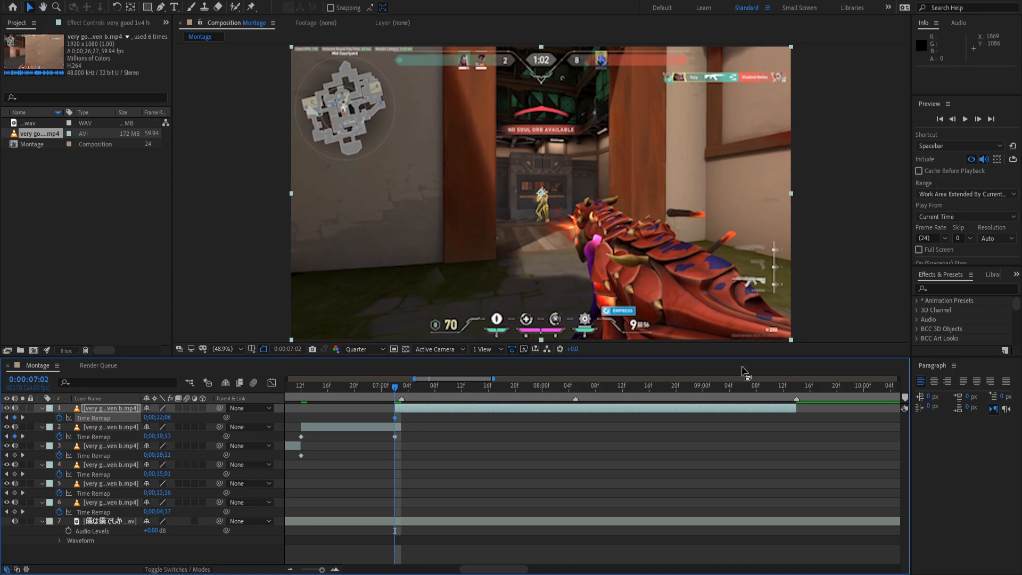
Add Time Remap keyframes on layer 1 at 09:13 and 08:05.
click(790, 387)
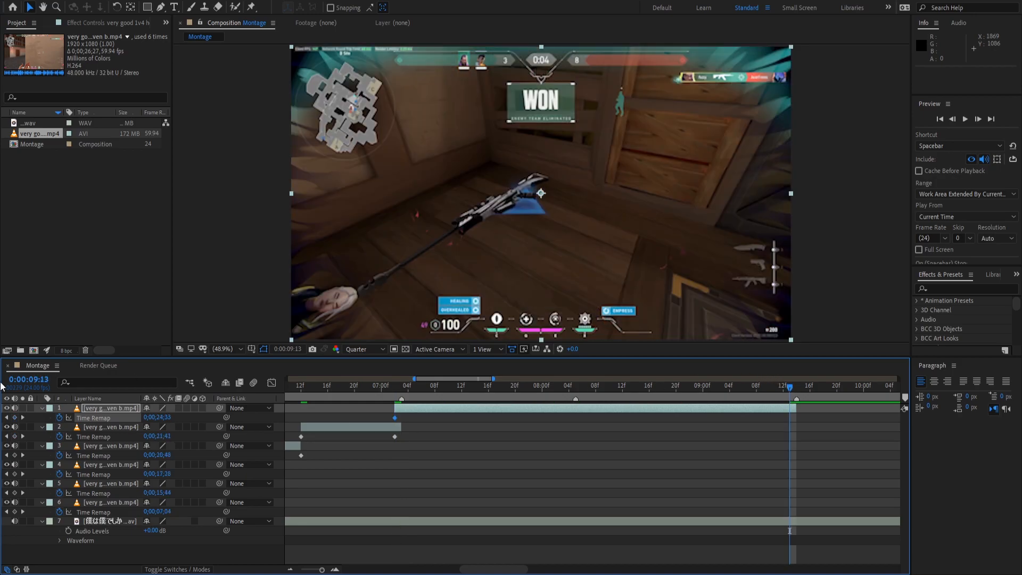
click(14, 417)
click(554, 394)
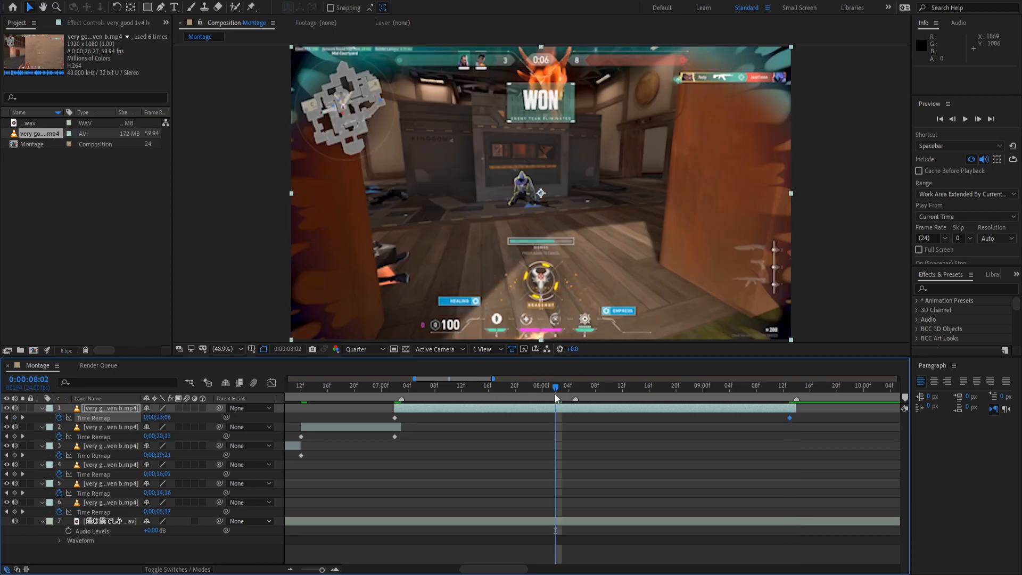
key(space)
click(576, 393)
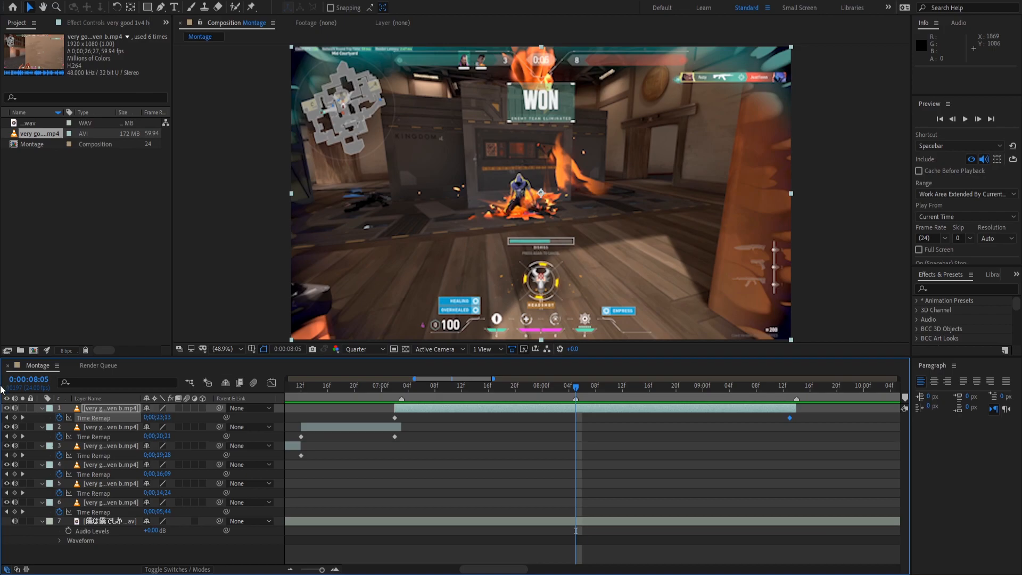
click(14, 418)
Zoom the timeline out and delete the stray keyframes beyond the clips.
click(291, 569)
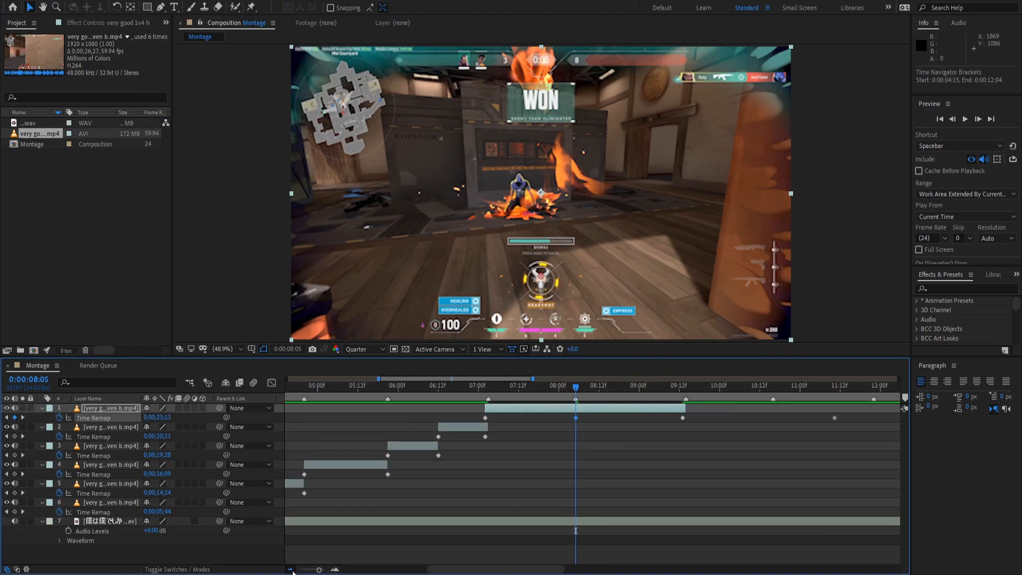
click(290, 569)
click(291, 568)
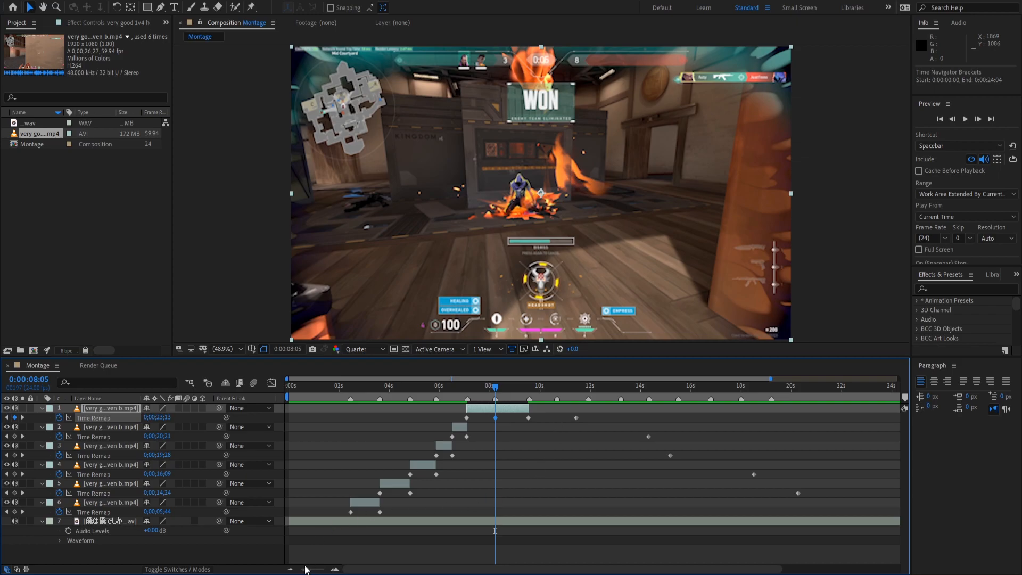
drag(568, 415, 856, 500)
key(Delete)
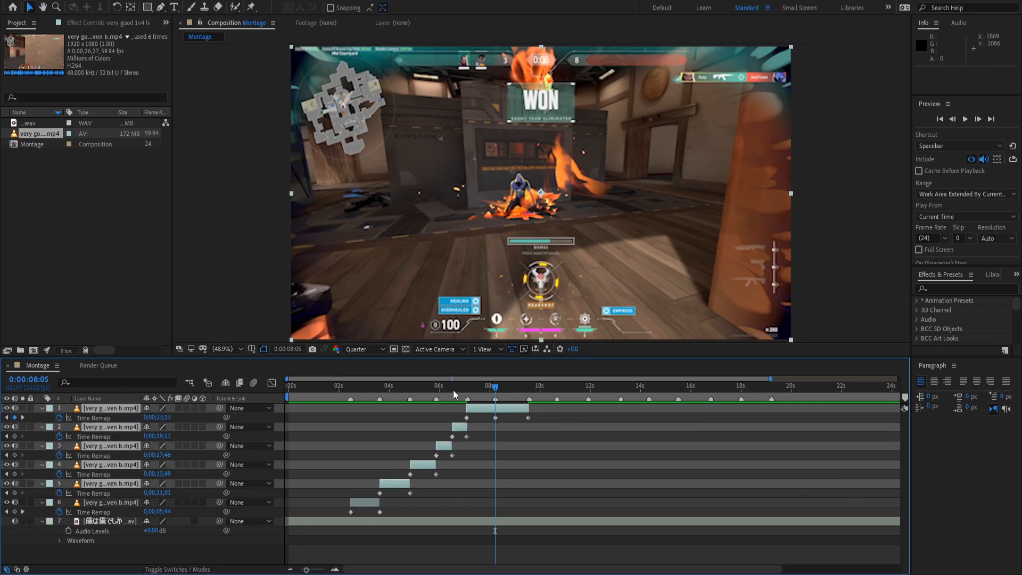
Select all six clips' keyframes and apply Easy Ease with F9.
drag(407, 384, 60, 356)
click(307, 386)
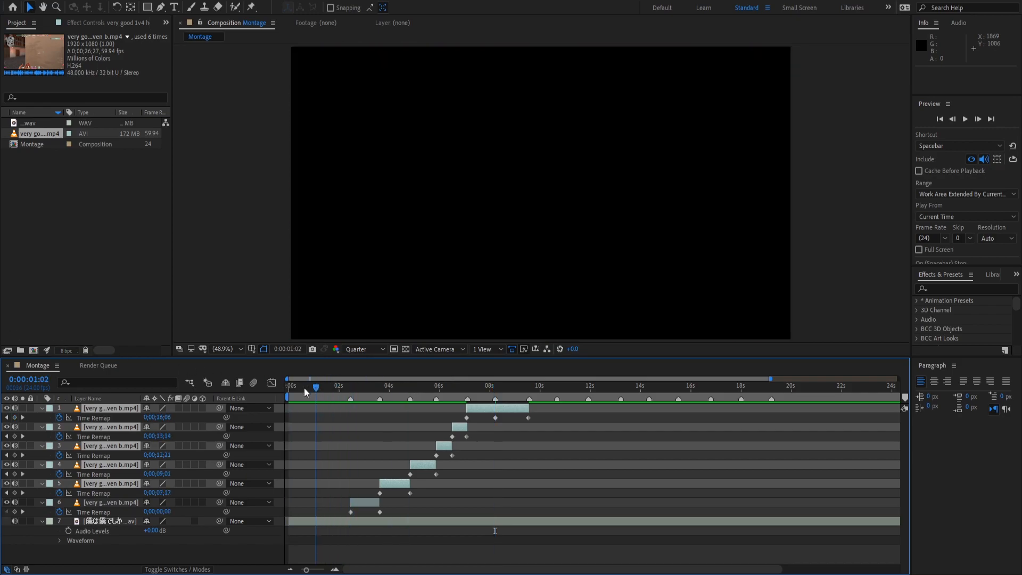
click(343, 513)
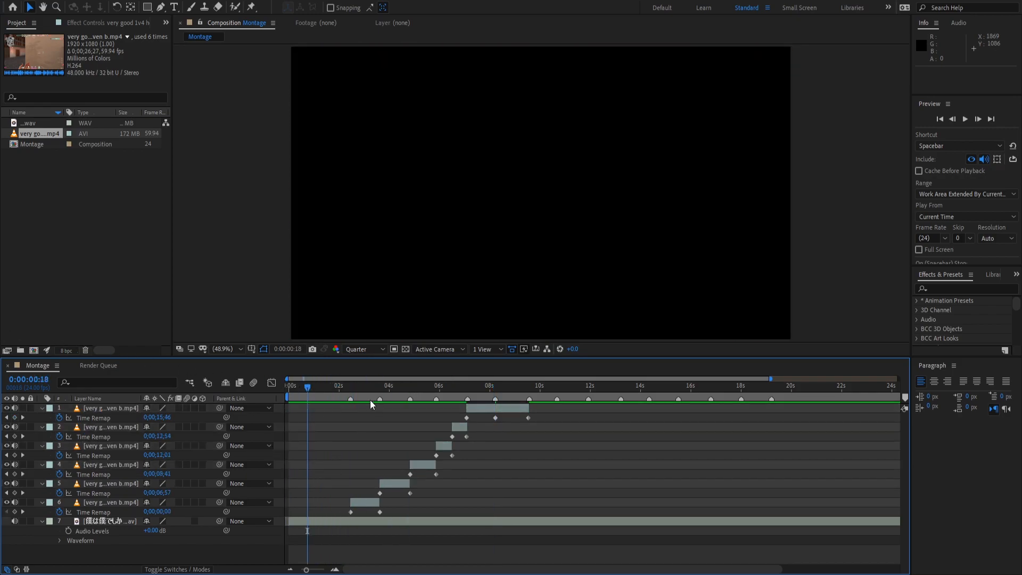
drag(311, 407, 600, 512)
key(F9)
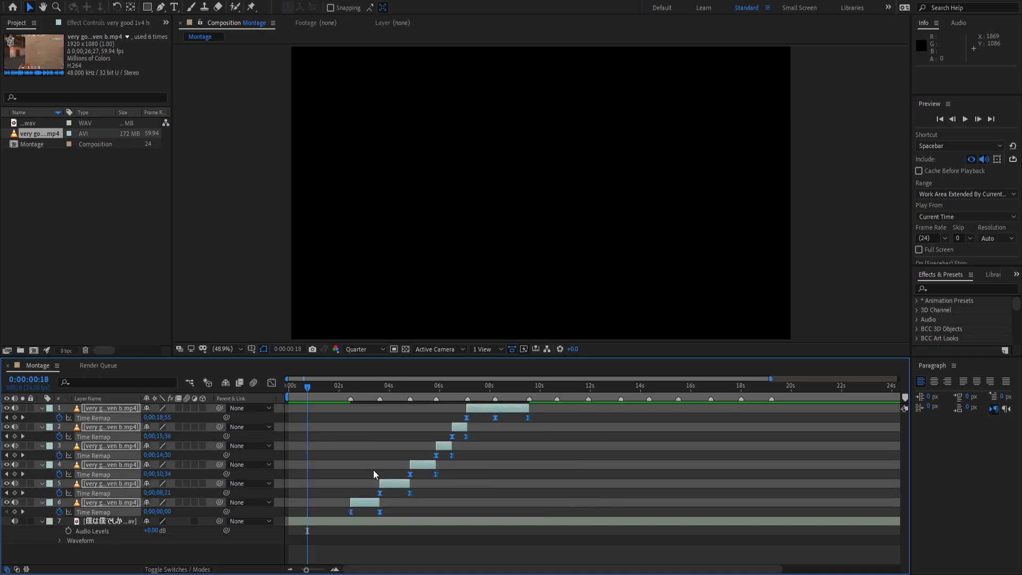
Select layer 6 at 3:02 and show its Time Remap curve in the Graph Editor.
click(391, 459)
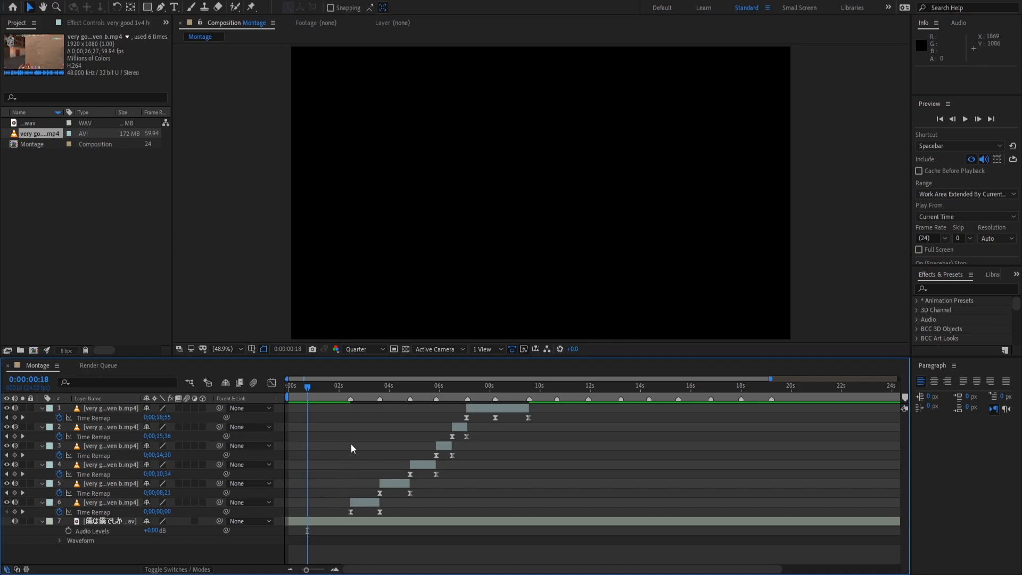
click(365, 393)
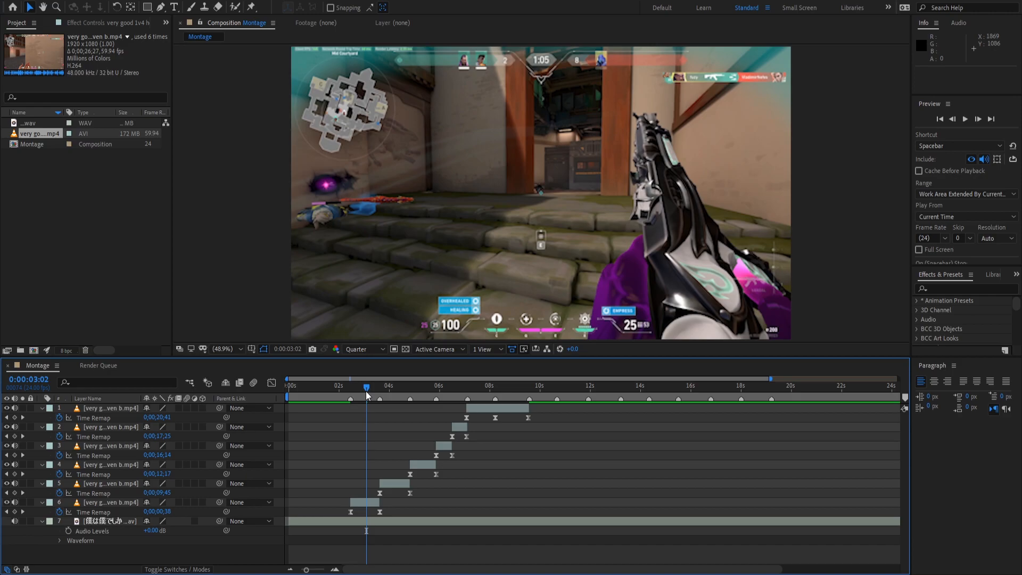
click(351, 511)
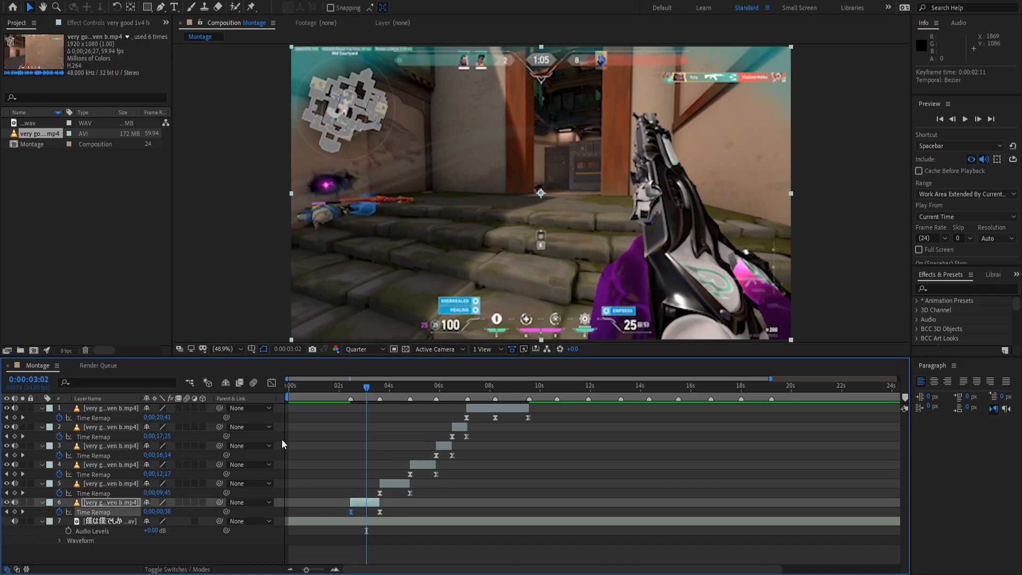
click(272, 382)
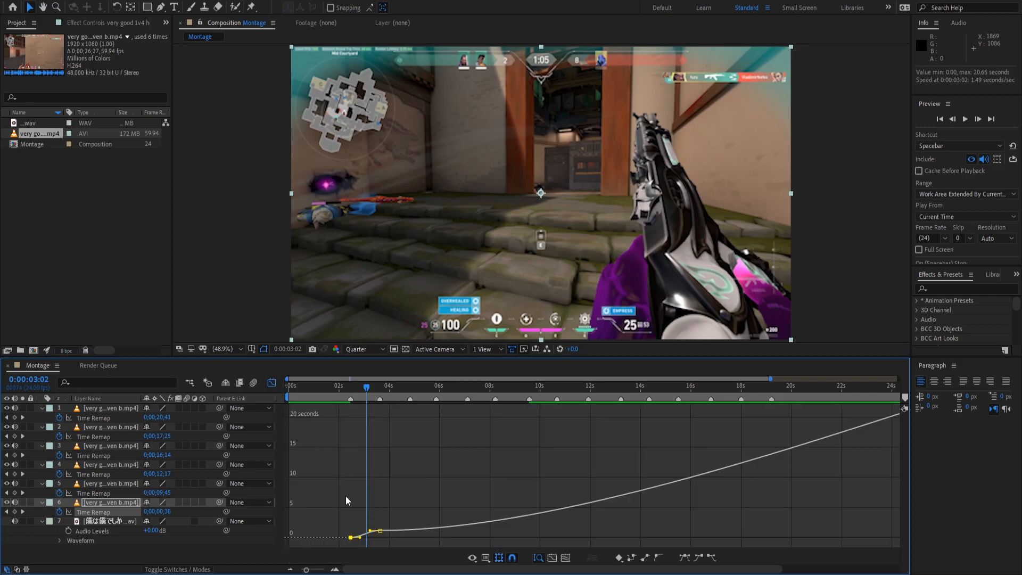
Zoom into layer 6's graph and drag the second keyframe's incoming handle down to sharpen the ramp.
click(335, 570)
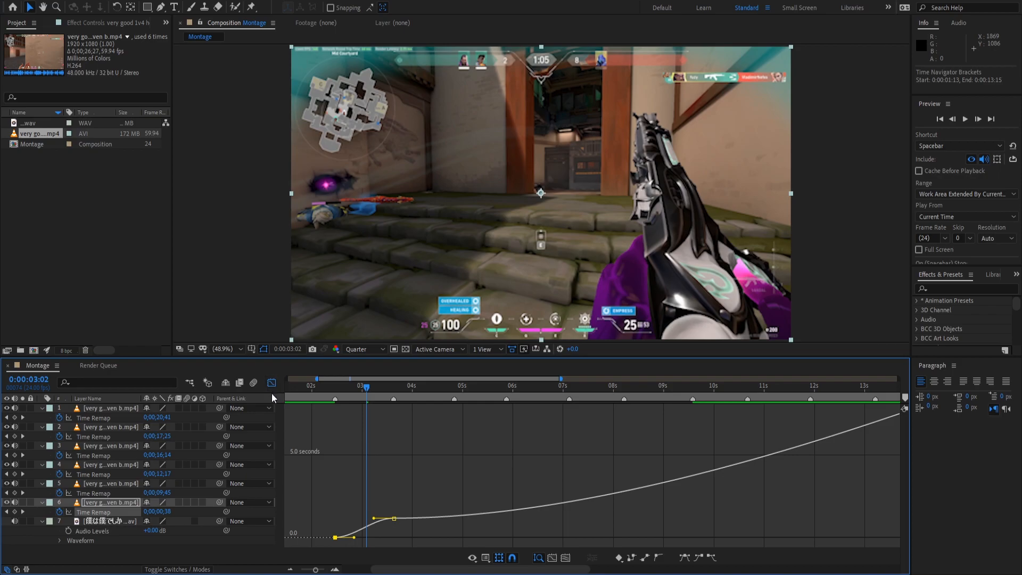
click(334, 569)
click(335, 569)
drag(334, 388, 546, 457)
drag(502, 494, 473, 505)
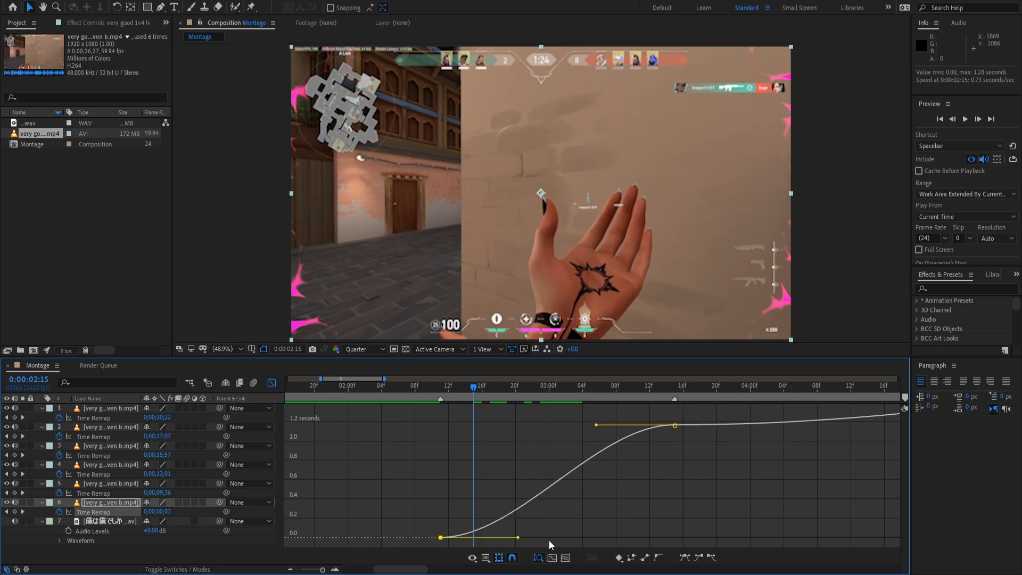
drag(464, 392, 511, 442)
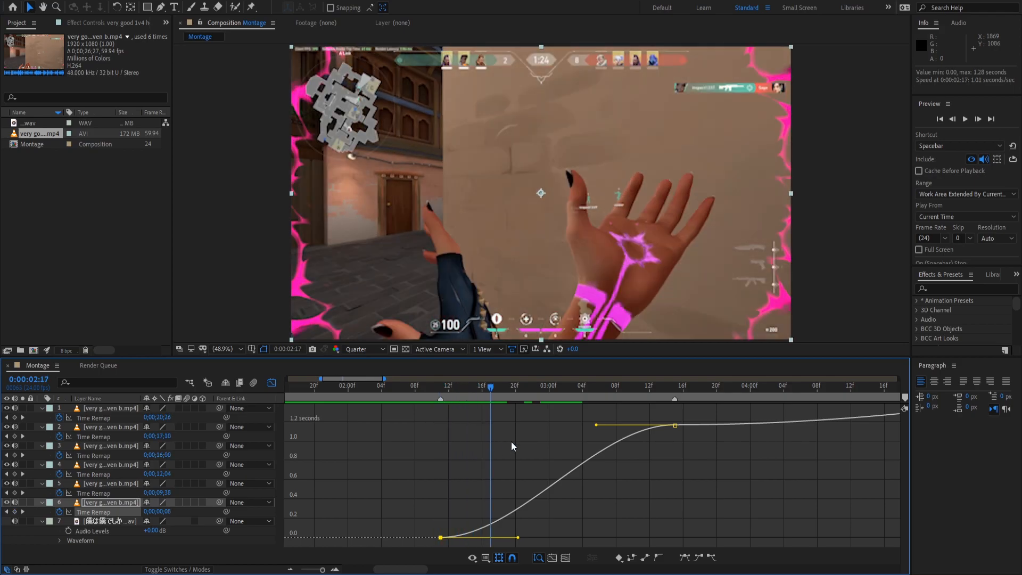
drag(483, 389, 459, 446)
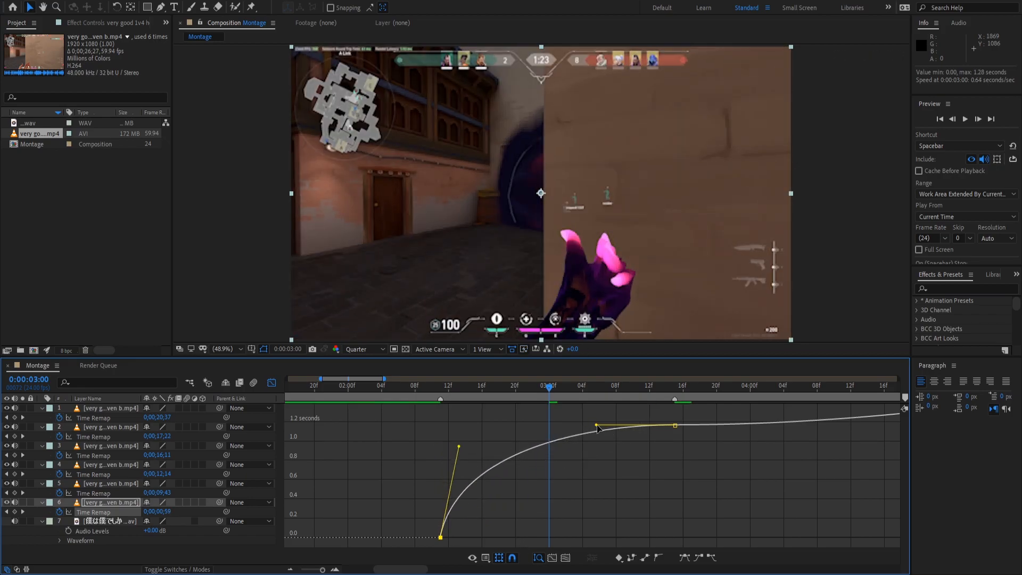
drag(597, 425, 687, 525)
drag(425, 387, 405, 458)
Enable frame blending on layer 6 and preview its ramp from 0:00:02:11 to 0:00:03:15.
key(space)
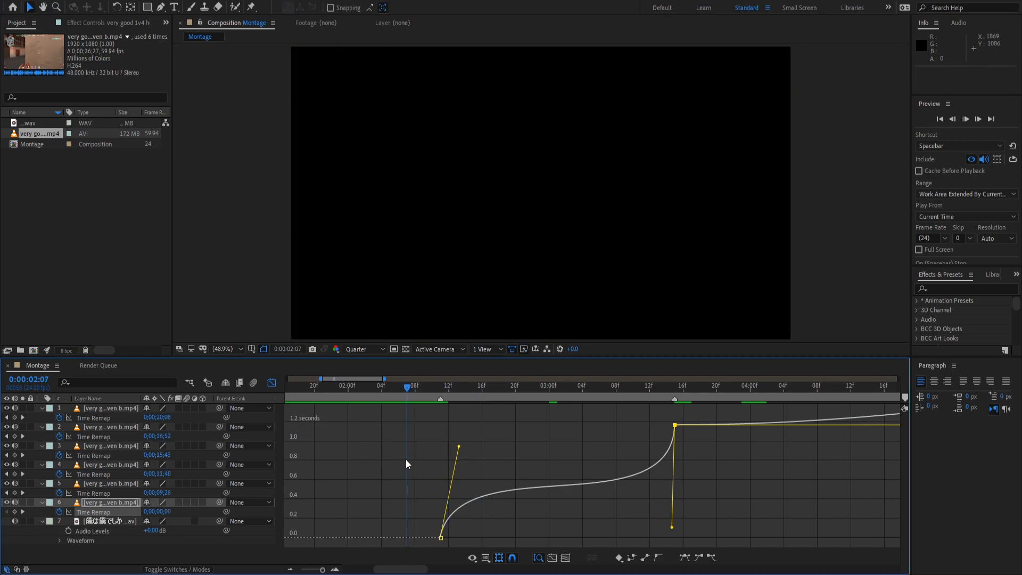
key(space)
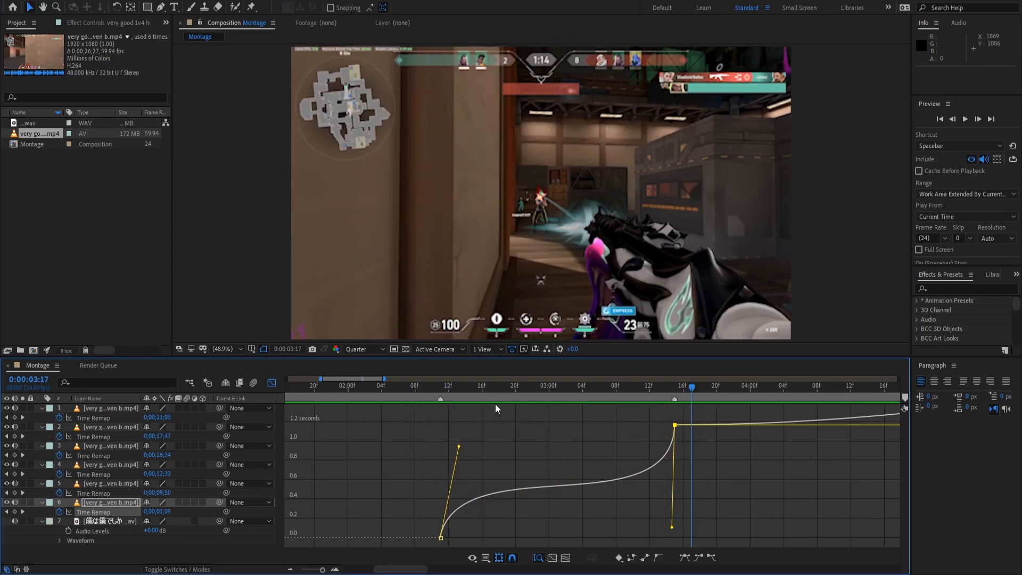
click(439, 392)
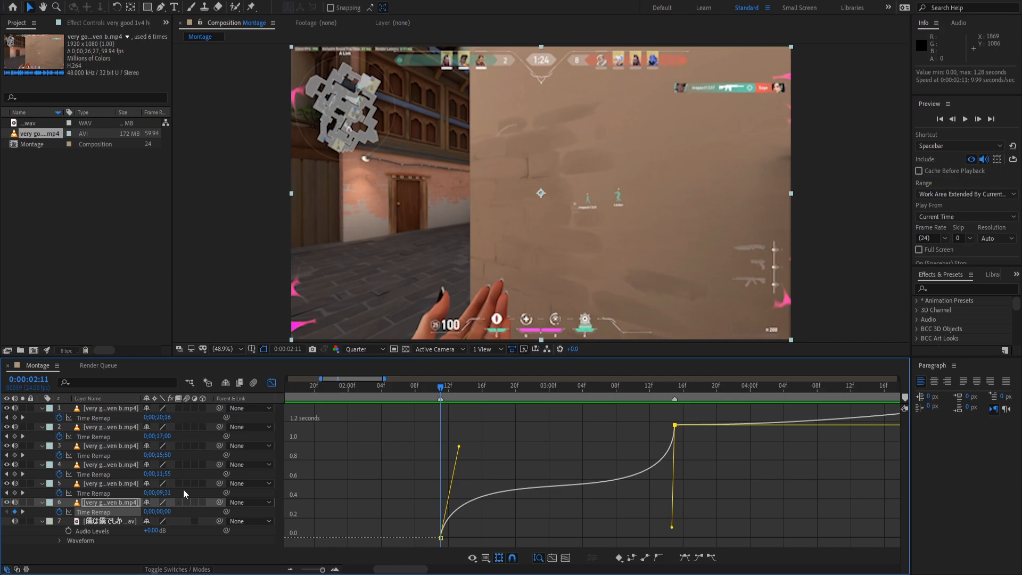
click(177, 503)
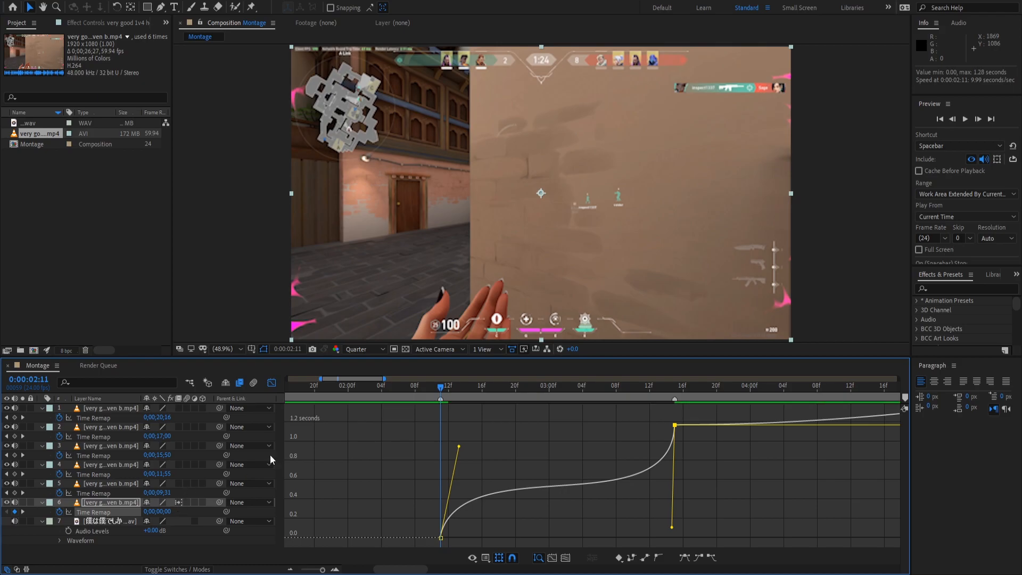
key(space)
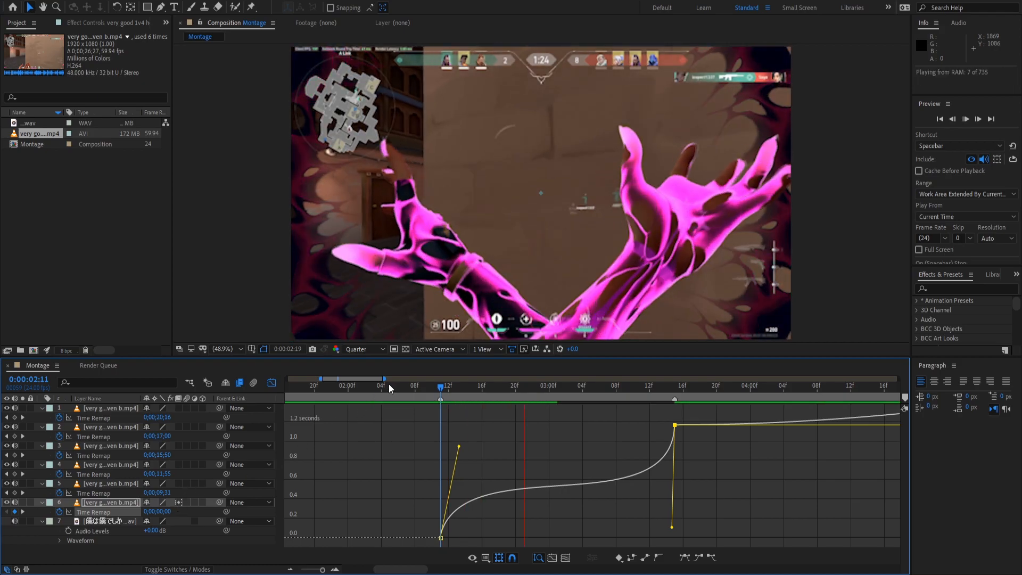
click(406, 389)
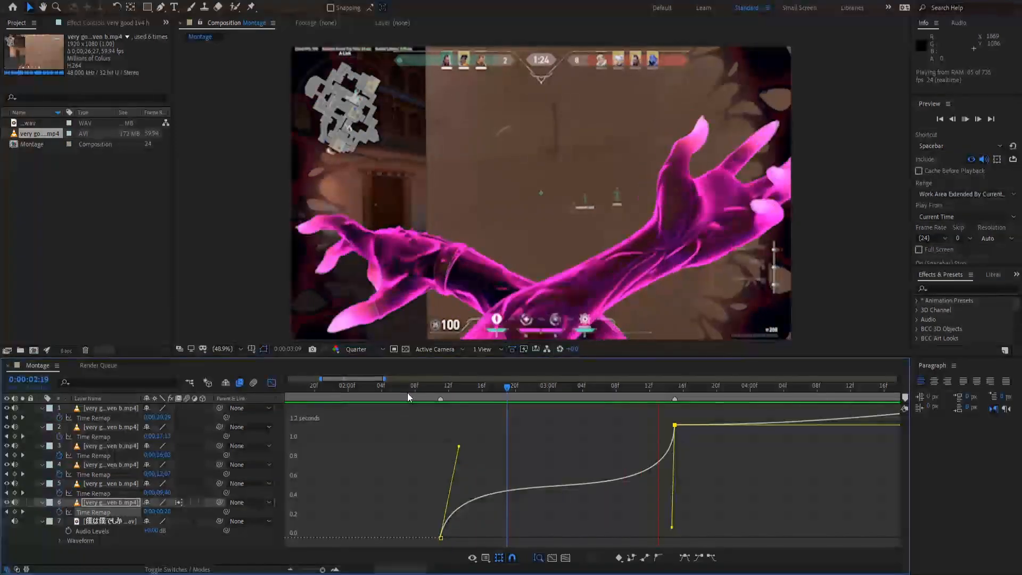
key(space)
click(439, 393)
key(space)
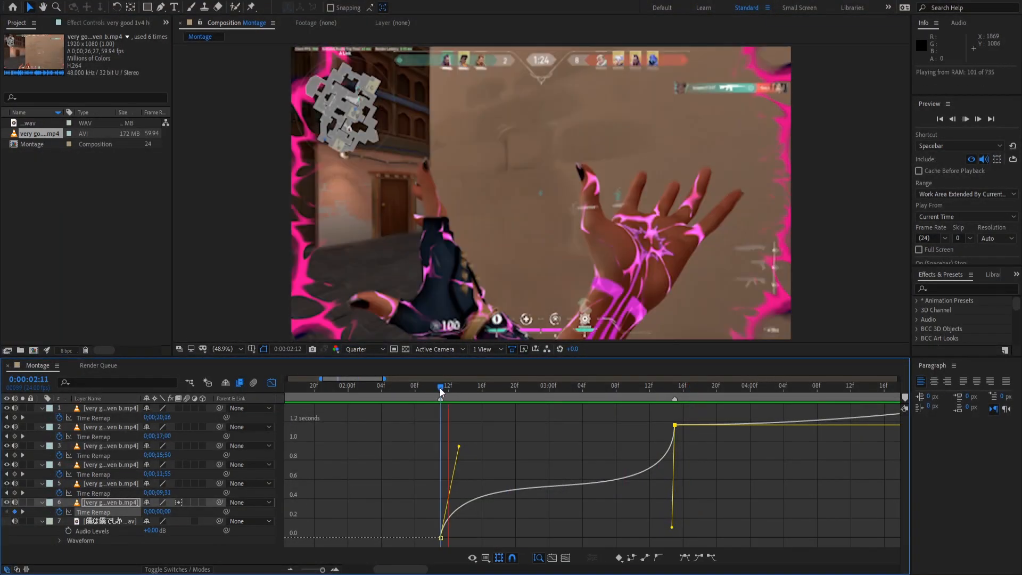
key(space)
drag(639, 386, 673, 388)
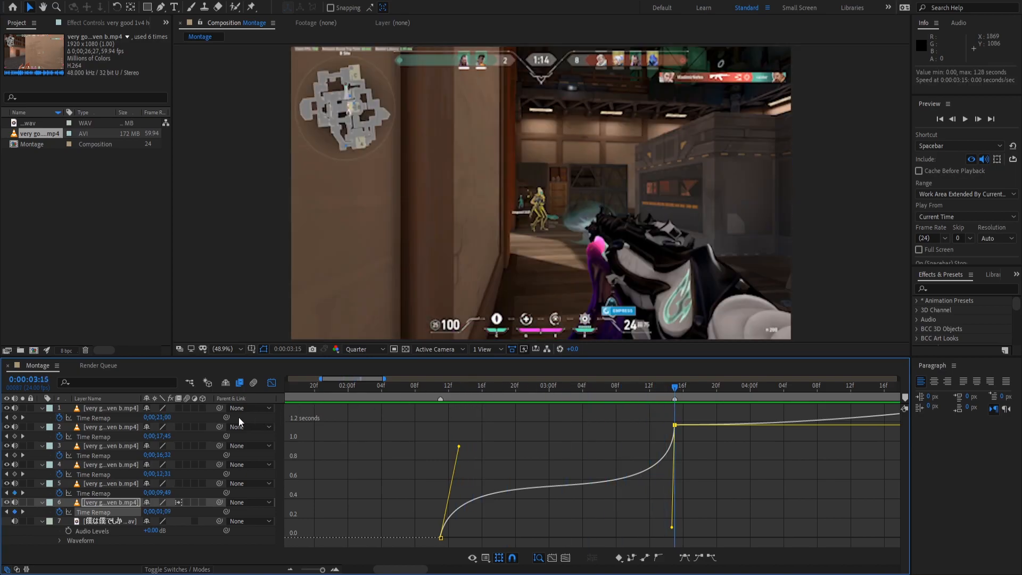
Reshape layer 5's Time Remap curve to shoot up after 3:15 and ease into the end keyframe.
click(106, 492)
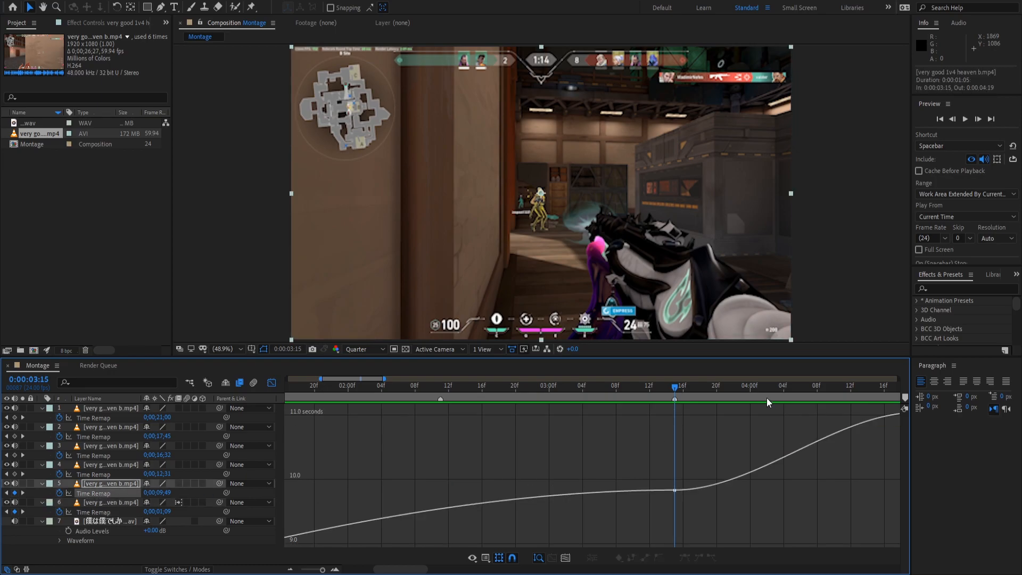
key(space)
drag(406, 385, 447, 477)
click(441, 525)
drag(528, 529, 437, 439)
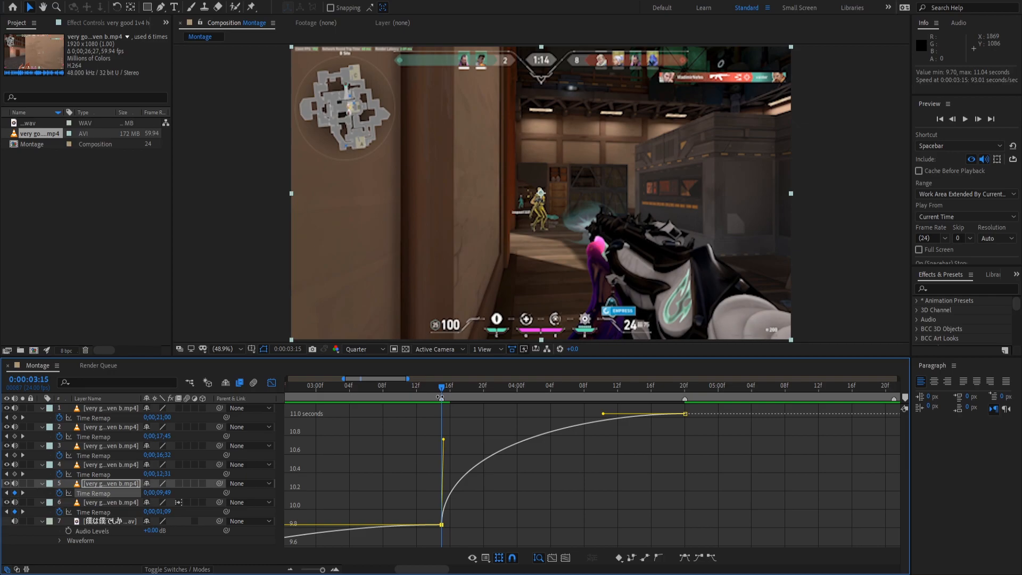
key(Page_Down)
key(Page_Up)
drag(603, 412, 679, 514)
mouse_move(442, 439)
mouse_down()
mouse_move(448, 429)
mouse_move(447, 438)
mouse_up()
Preview layer 5's speed ramp from 03:13.
click(427, 388)
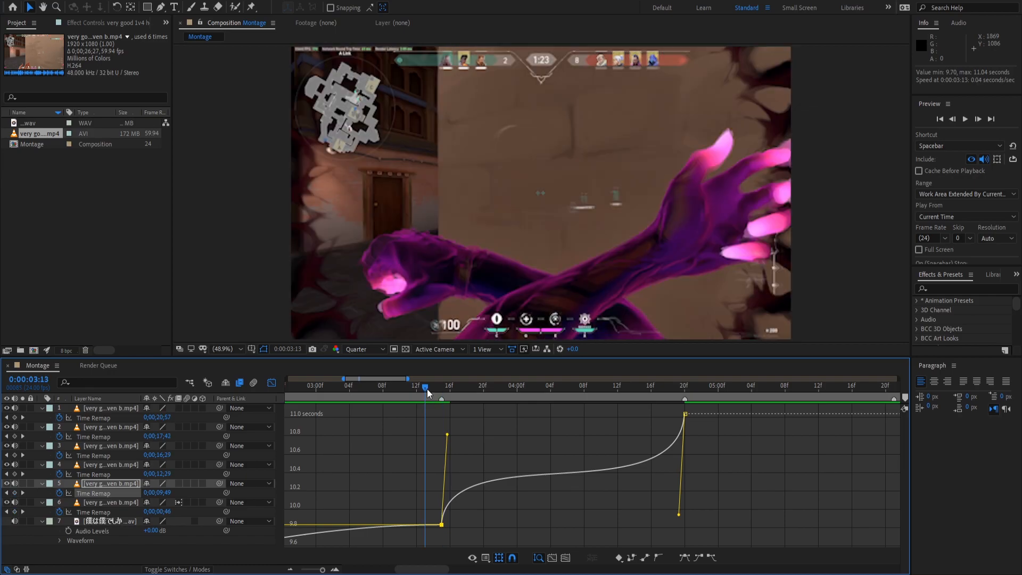
key(space)
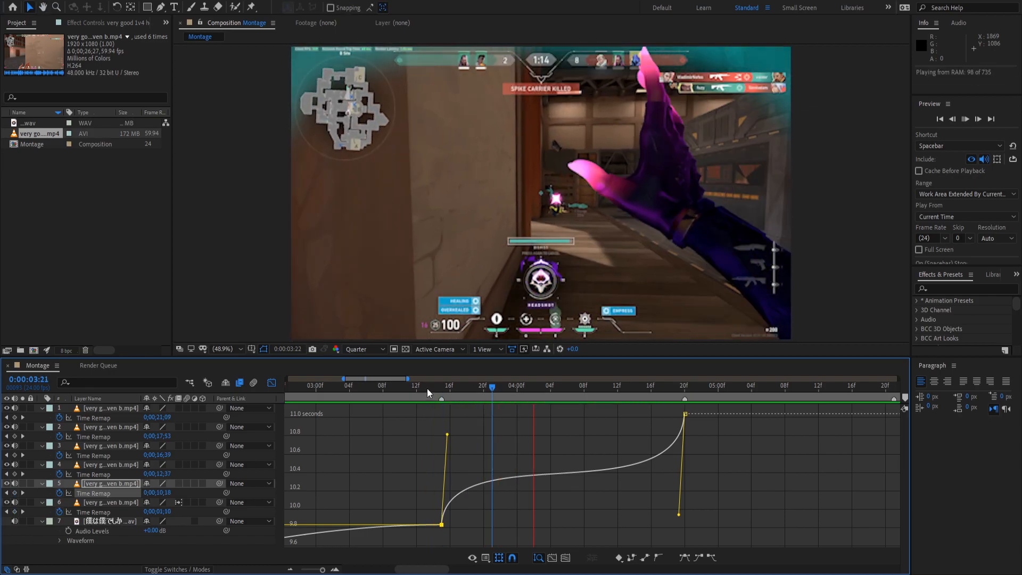
key(space)
drag(553, 389, 534, 394)
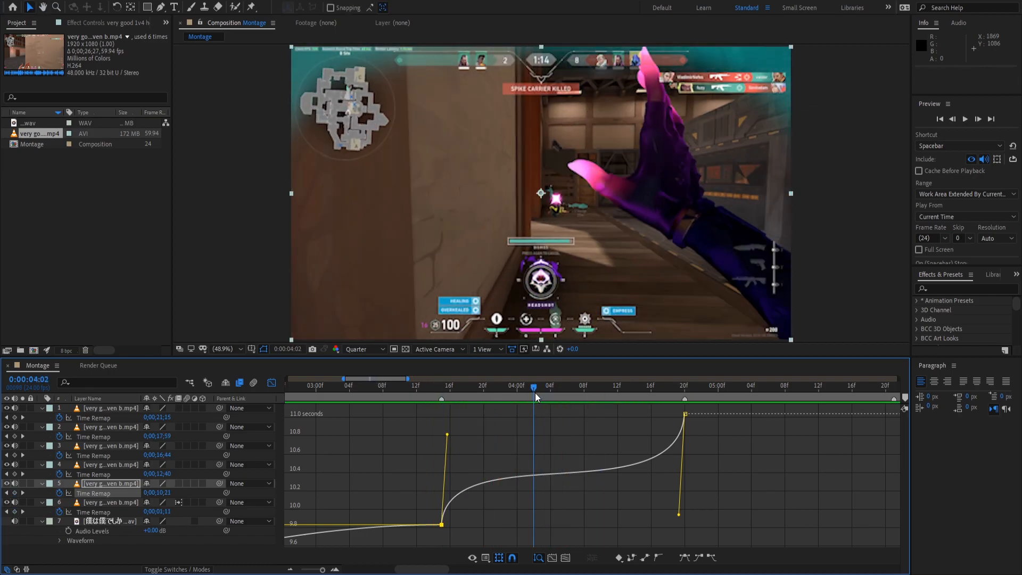
key(space)
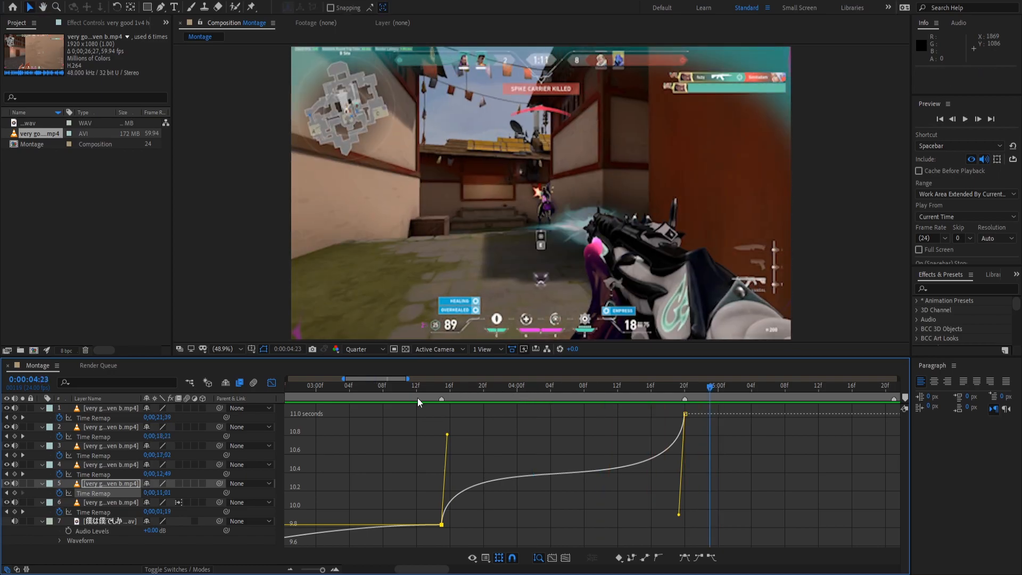
click(426, 388)
key(space)
key(space)
Turn on motion blur for layer 5 and preview the ramp from 03:12.
click(178, 482)
click(417, 384)
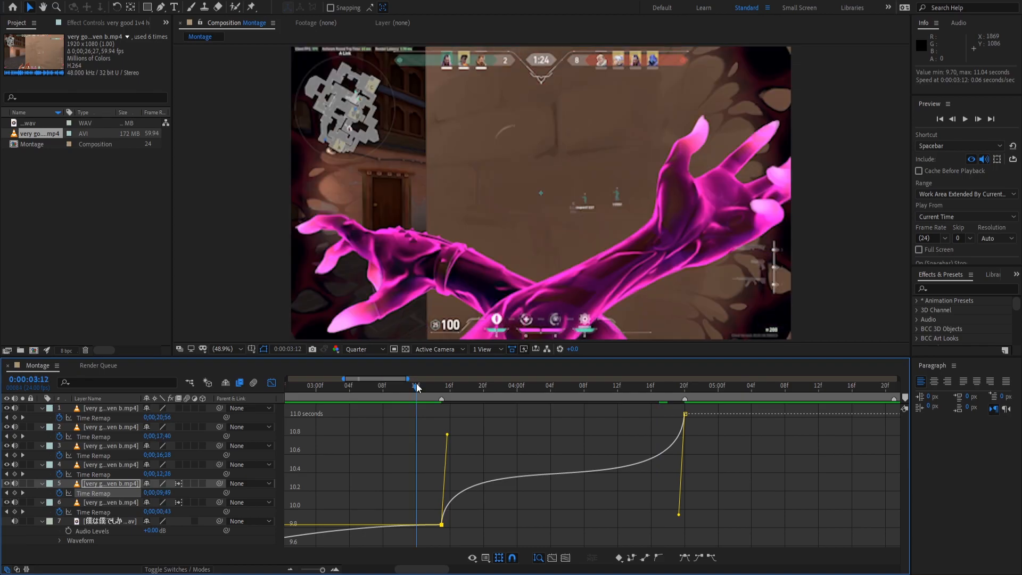
key(space)
key(space)
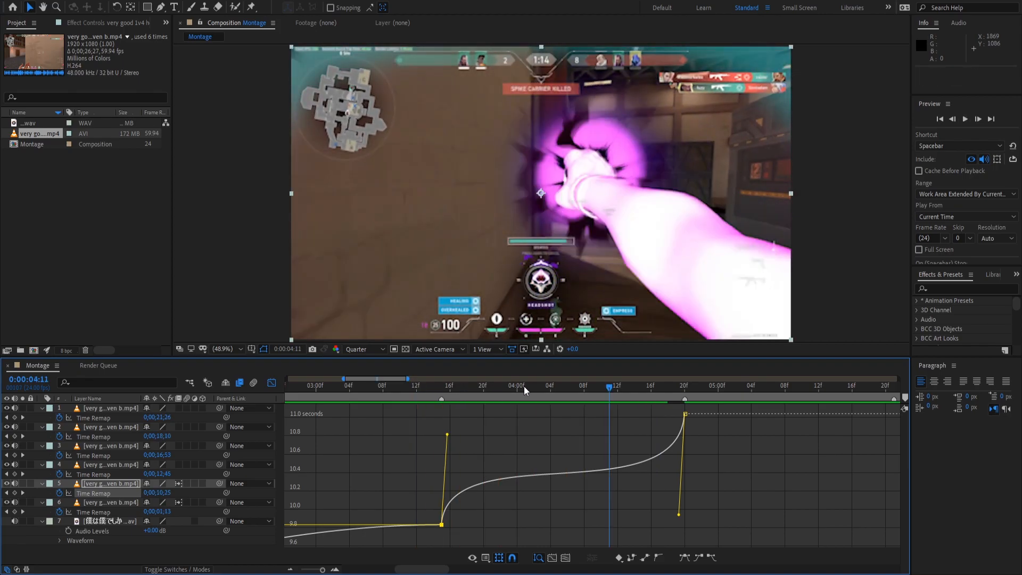
key(space)
key(space)
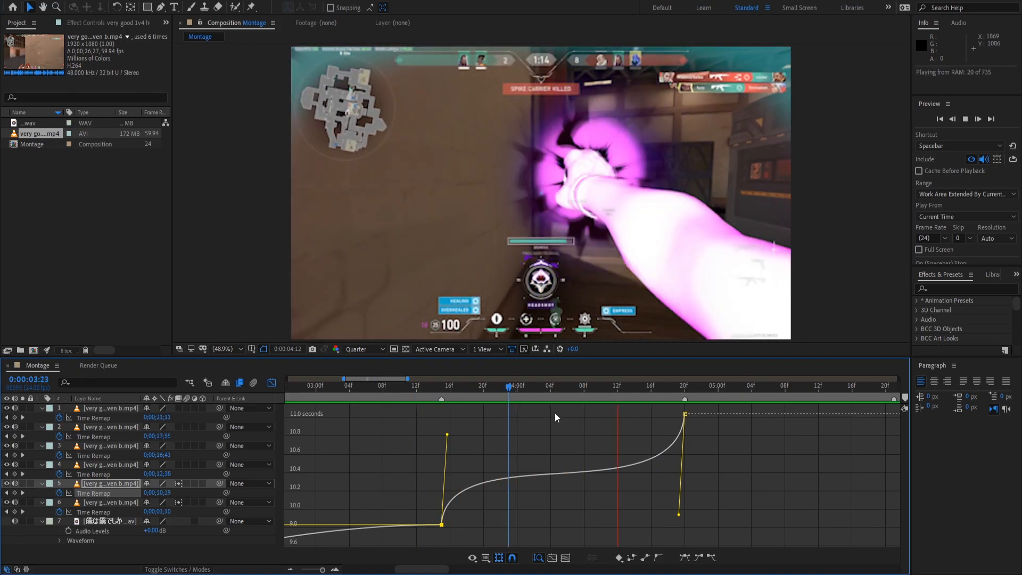
drag(537, 393, 558, 388)
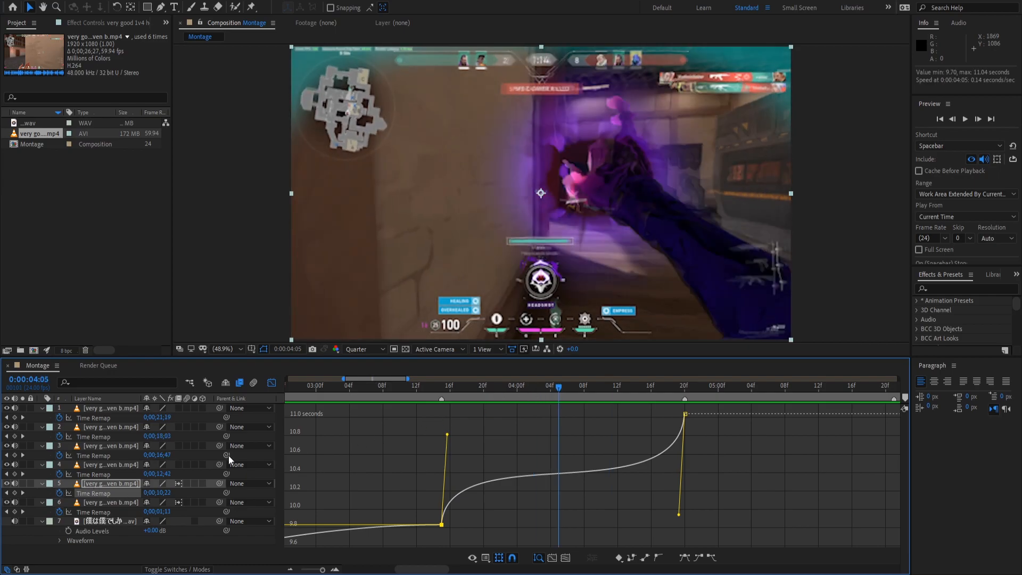
Add a Time Remap keyframe at 04:04 and steepen the curve on both sides of it.
click(22, 492)
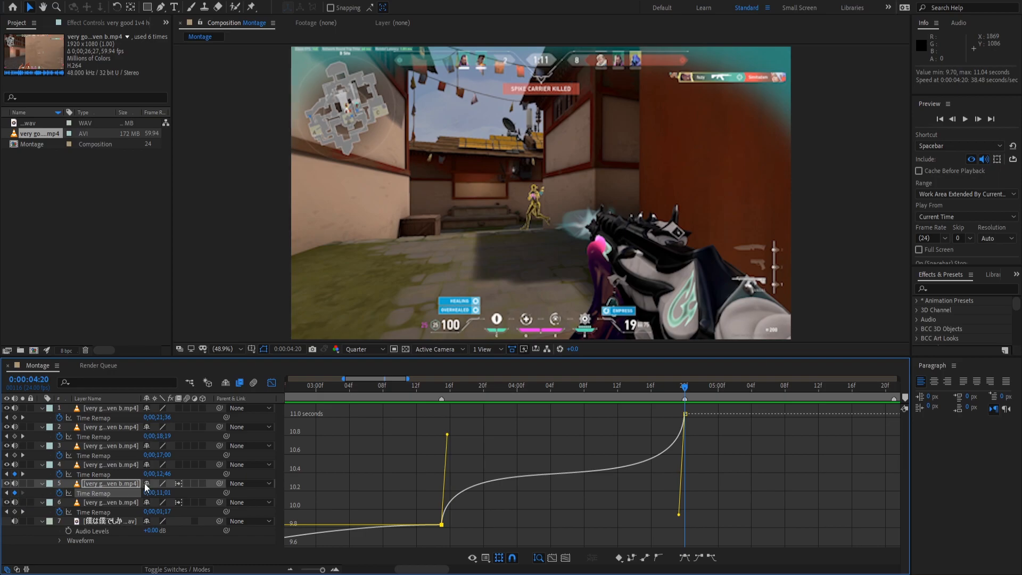
click(554, 387)
click(14, 492)
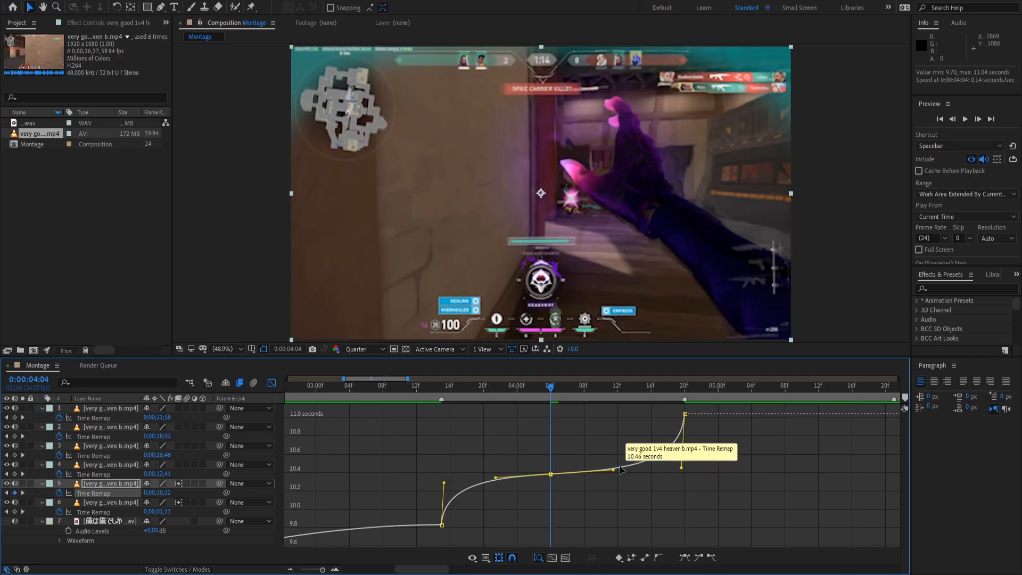
drag(613, 469, 497, 436)
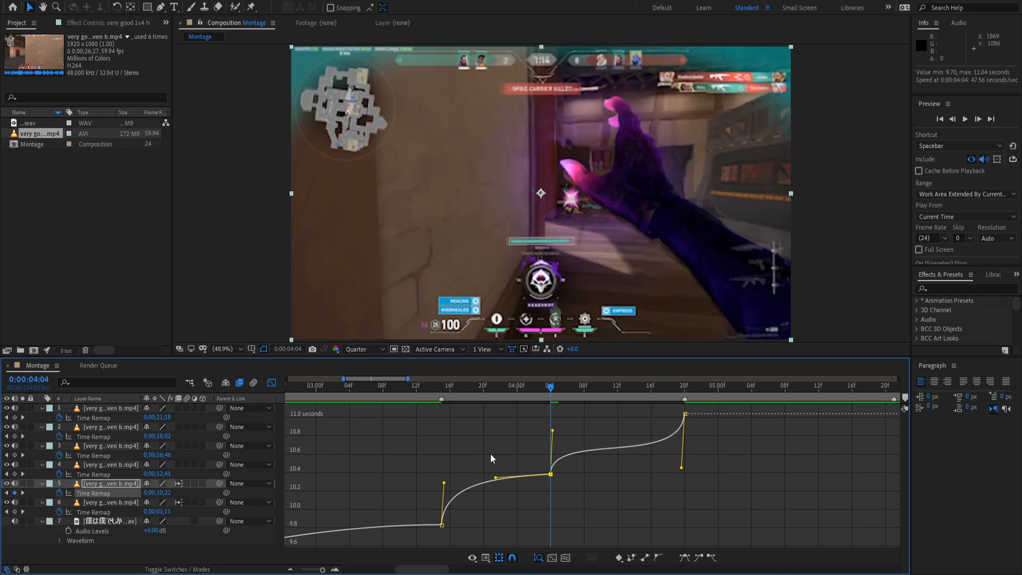
drag(495, 477, 634, 517)
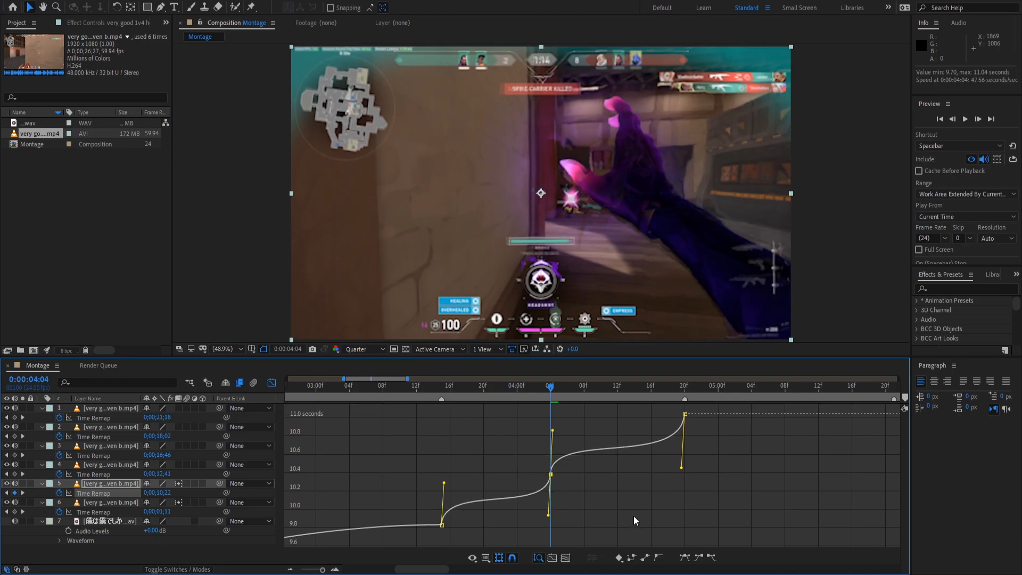
Preview the double speed ramp from 03:15 and scrub to the 04:20 cut.
click(441, 387)
key(space)
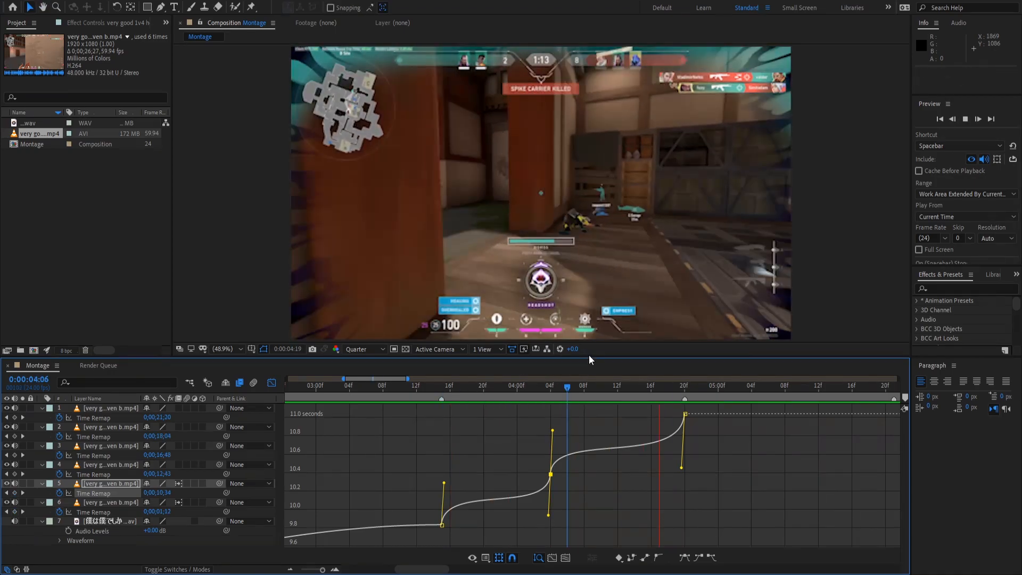
key(space)
click(652, 389)
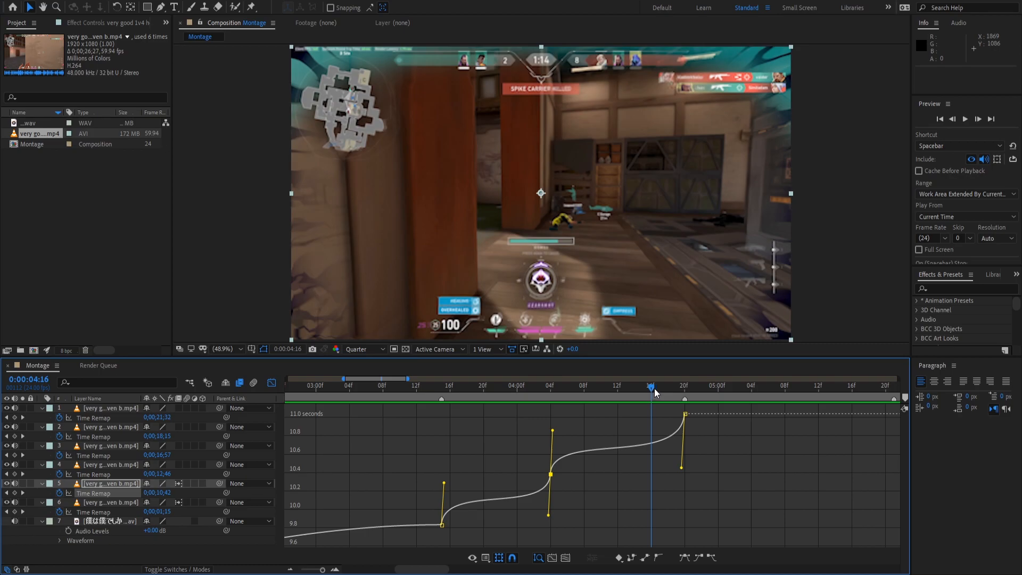
click(659, 386)
drag(659, 385, 684, 397)
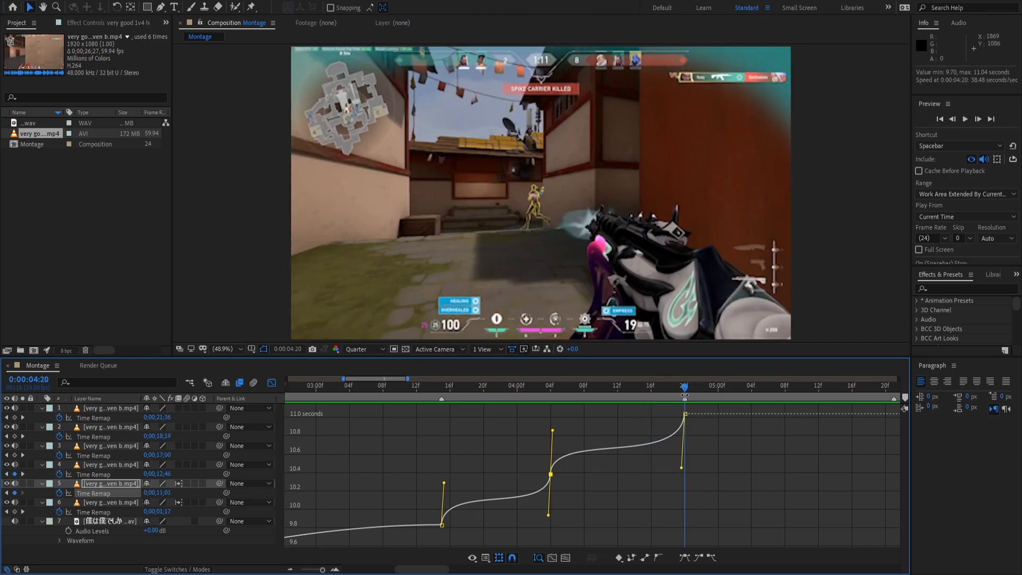
Shape layer 4's Time Remap curve to rise sharply after the 04:20 keyframe and ease into the end keyframe.
click(104, 474)
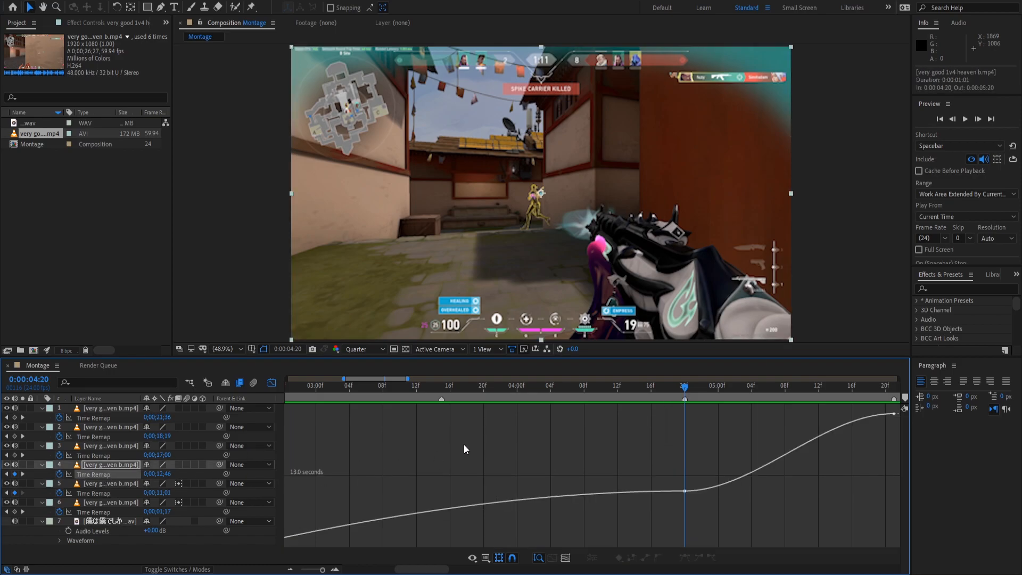
drag(692, 385, 746, 449)
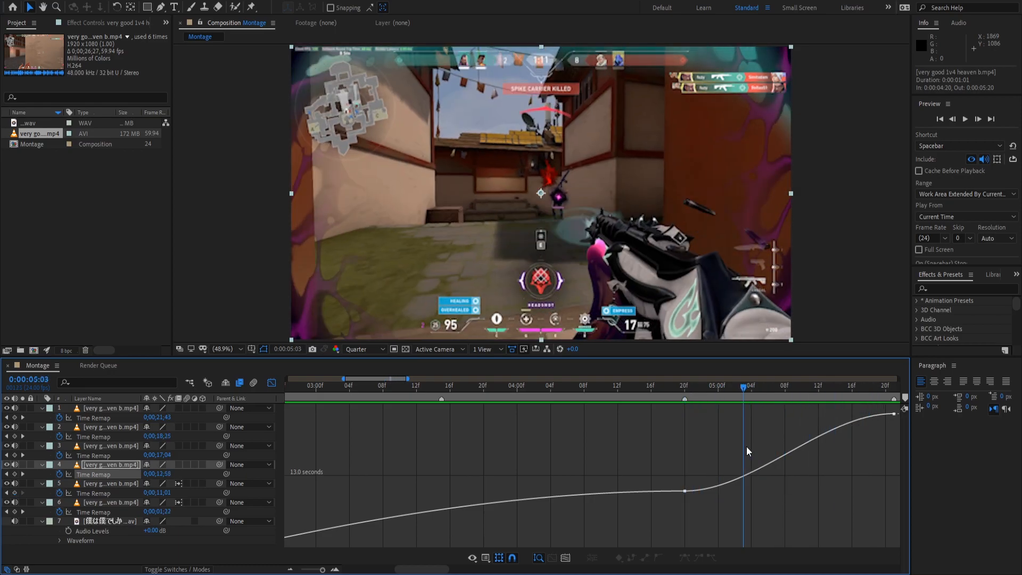
click(684, 490)
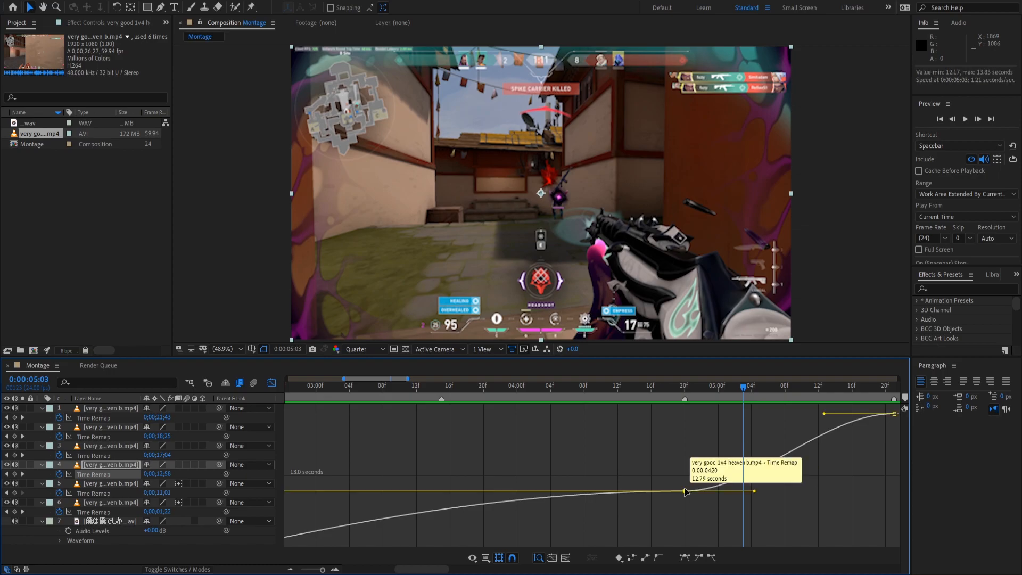
drag(753, 491, 697, 431)
drag(823, 413, 881, 484)
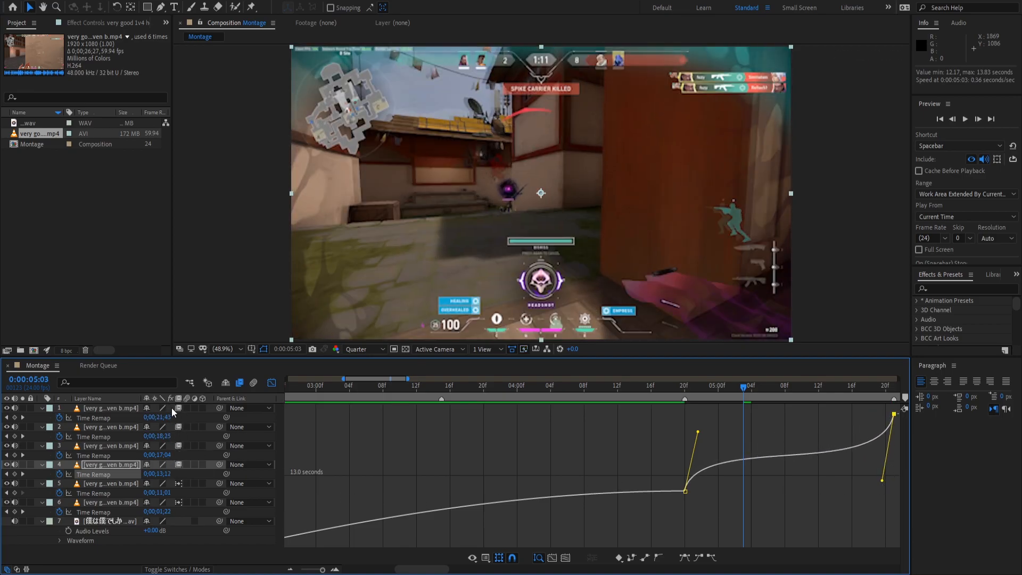
Match the Frame Blending on layers 2–4 to layer 1's, then preview layer 4's ramp from 04:19 to 05:09.
drag(183, 420, 183, 465)
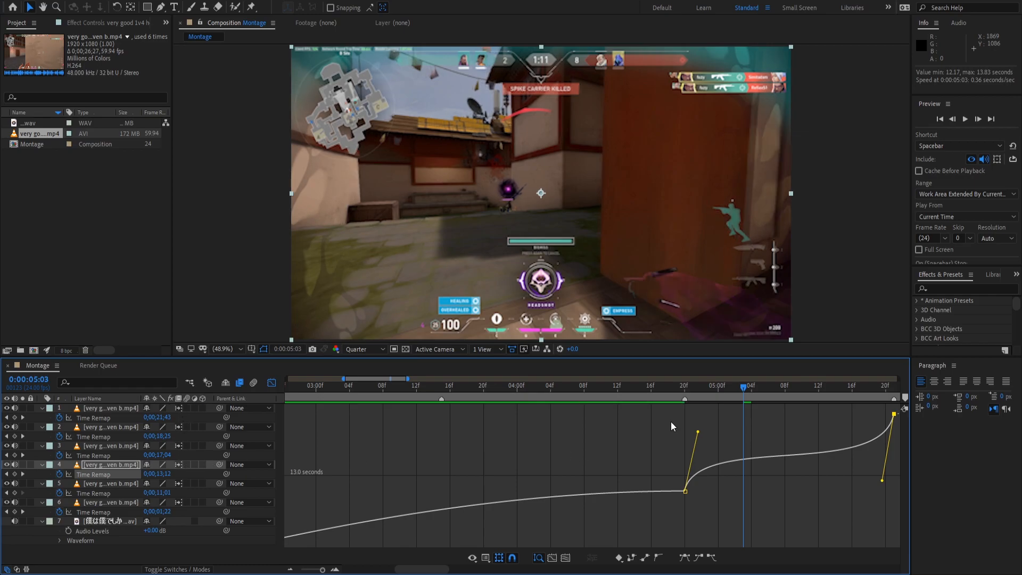
click(675, 391)
key(space)
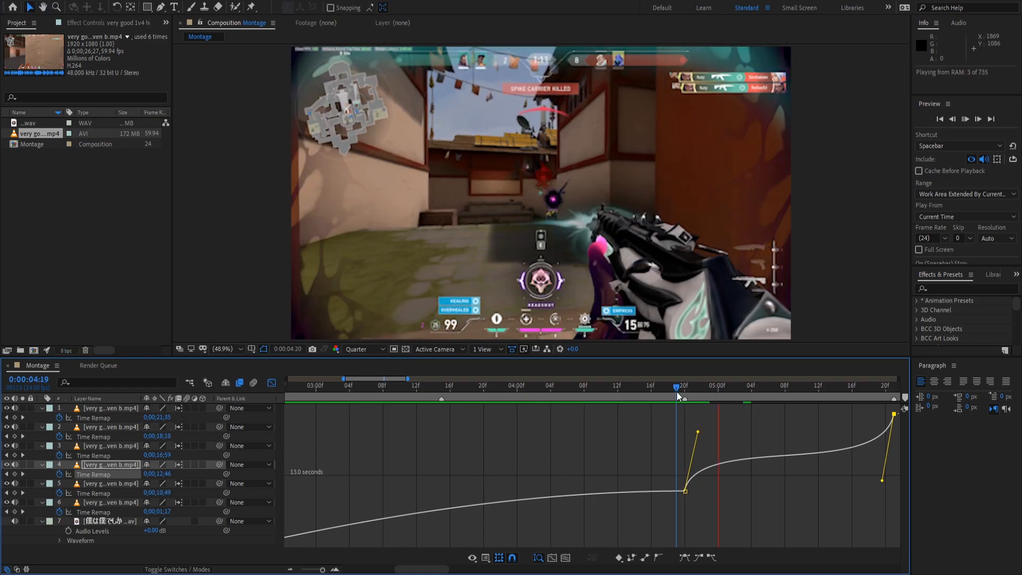
click(795, 392)
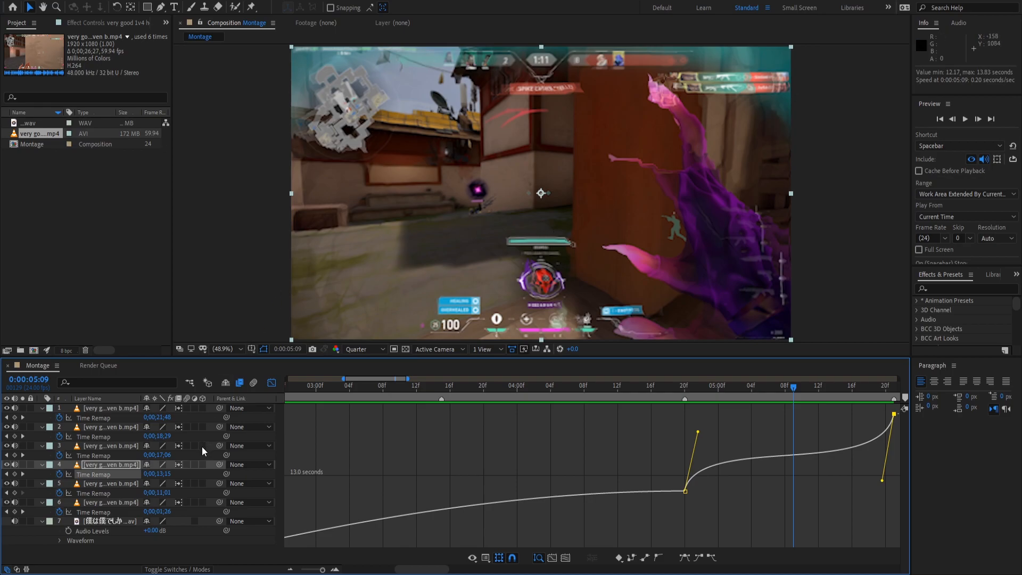
Add a Time Remap keyframe at 05:09 and steepen the curve after it for a double speed ramp.
click(15, 474)
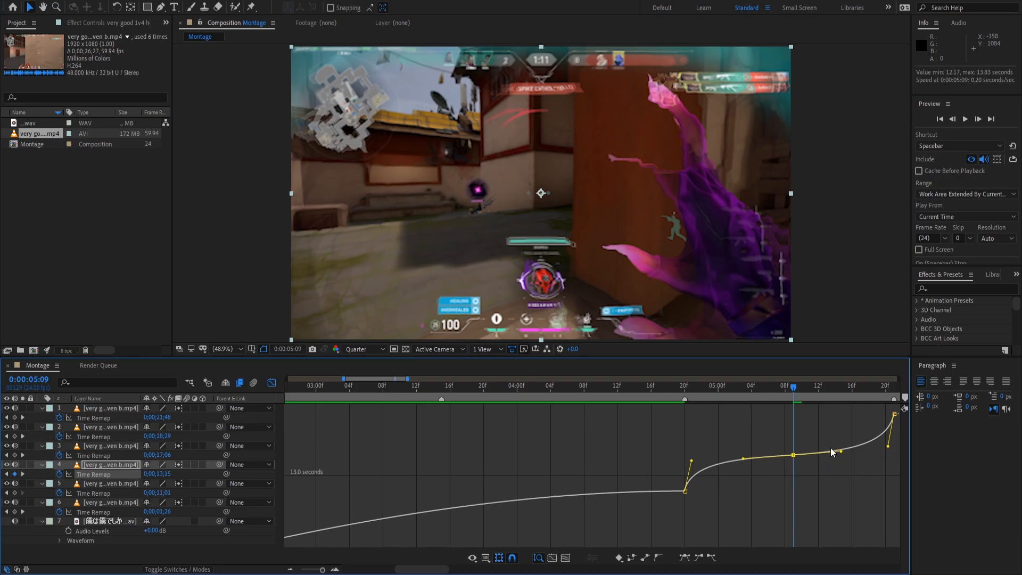
drag(840, 452, 815, 483)
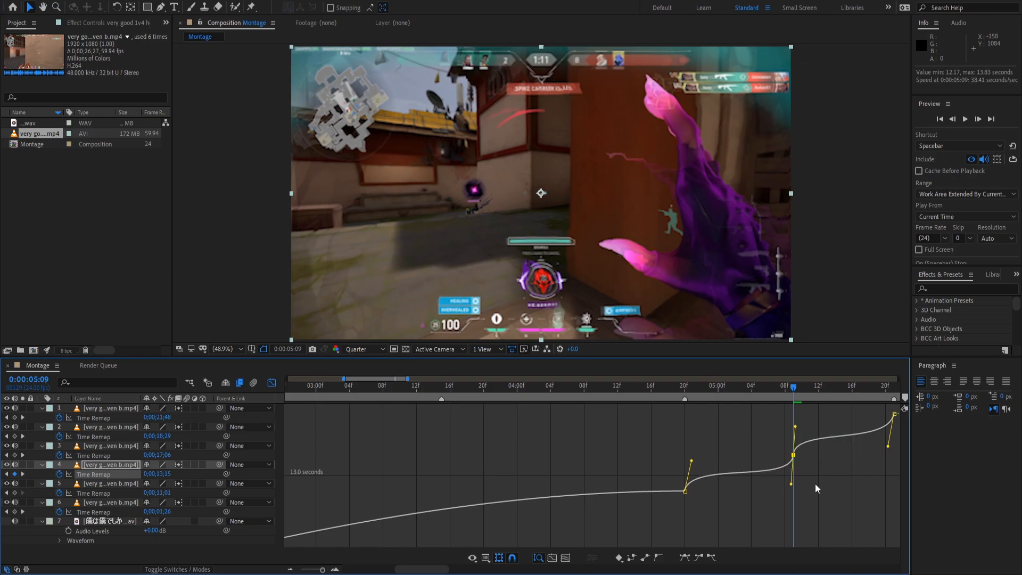
click(668, 387)
key(space)
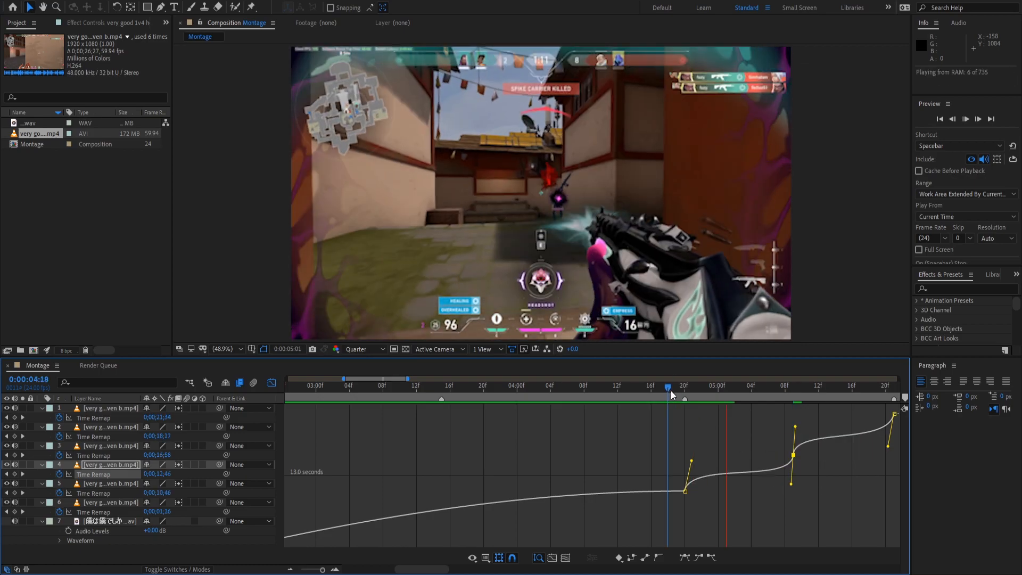
Make layer 3's Time Remap curve surge after the 5:21 keyframe, then ease into the next keyframe, and preview.
key(space)
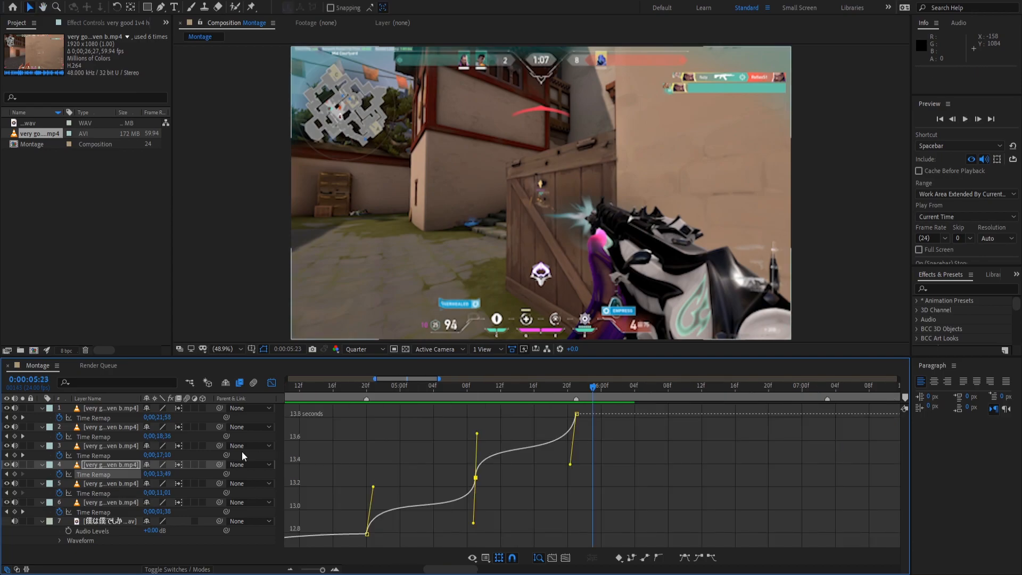
click(93, 455)
click(576, 501)
click(598, 503)
click(576, 500)
drag(616, 501, 562, 448)
drag(658, 413, 699, 465)
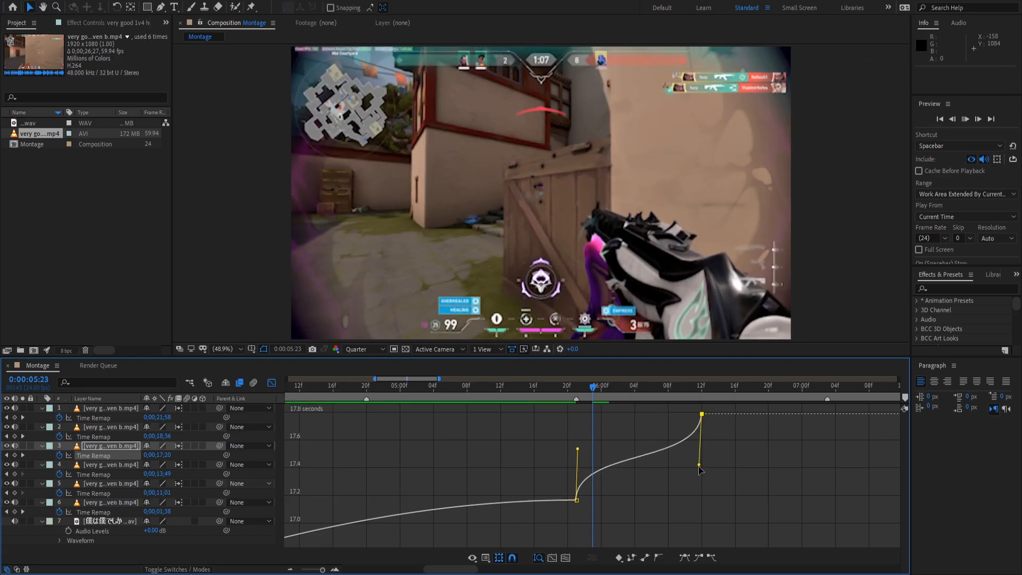
key(space)
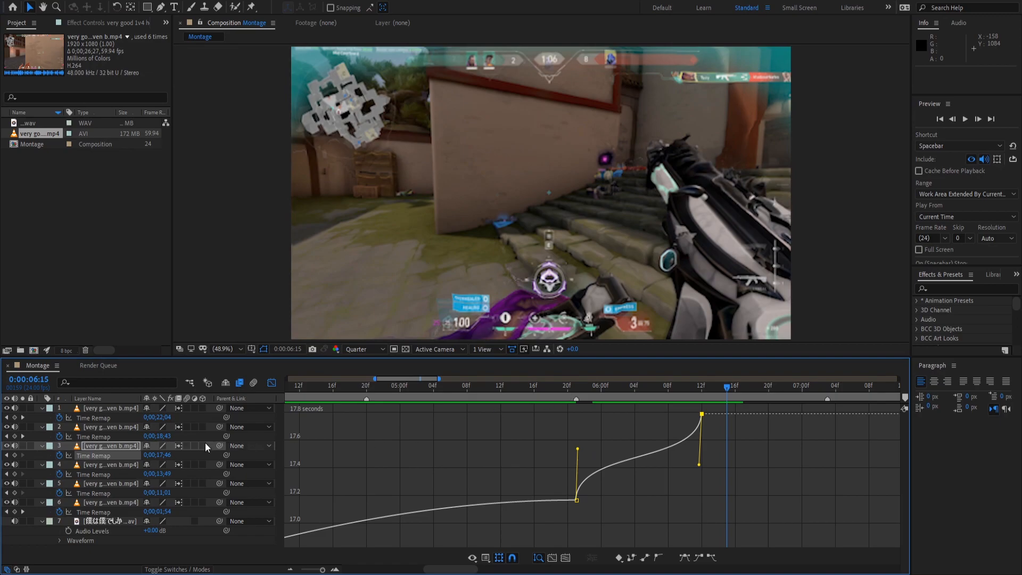
Give layer 2's Time Remap curve the same sharp S-ramp after its keyframe and preview it from 06:11.
click(88, 437)
click(701, 481)
drag(741, 481, 703, 429)
drag(779, 414, 838, 463)
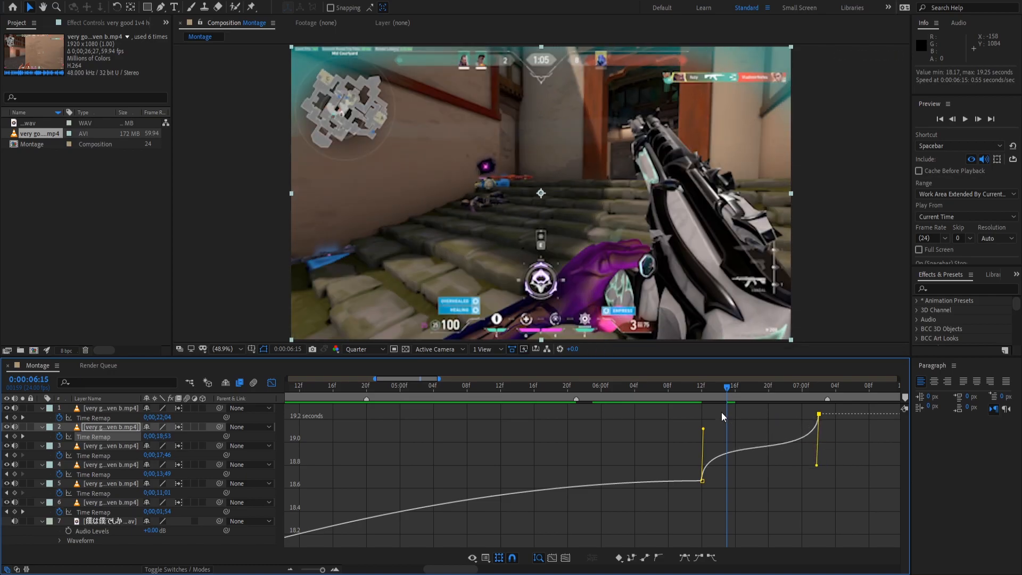
click(689, 391)
key(space)
key(space)
click(90, 418)
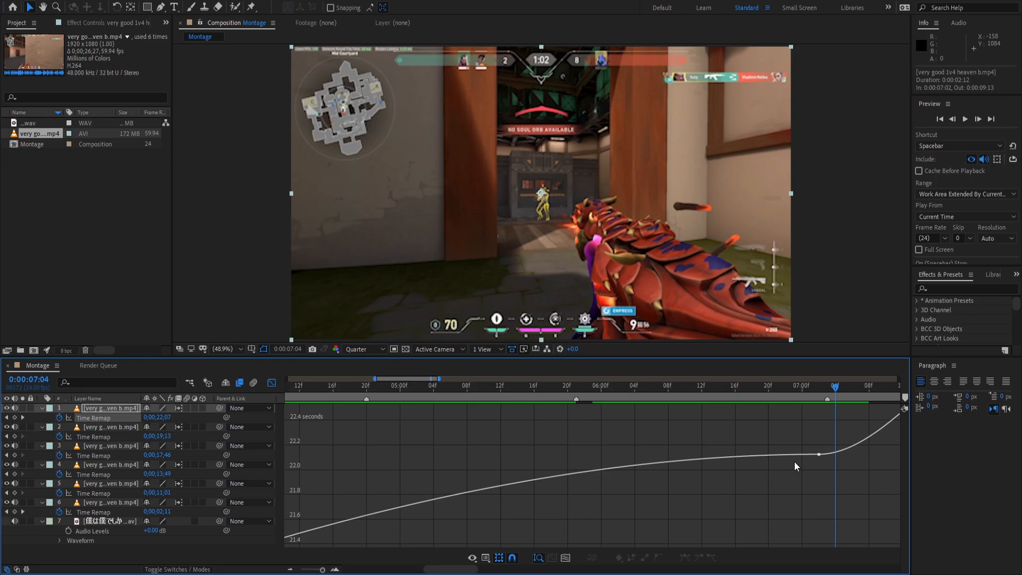
Ease layer 1's Time Remap curve into its keyframes around 08:05 for a smooth speed ramp.
drag(840, 385, 591, 442)
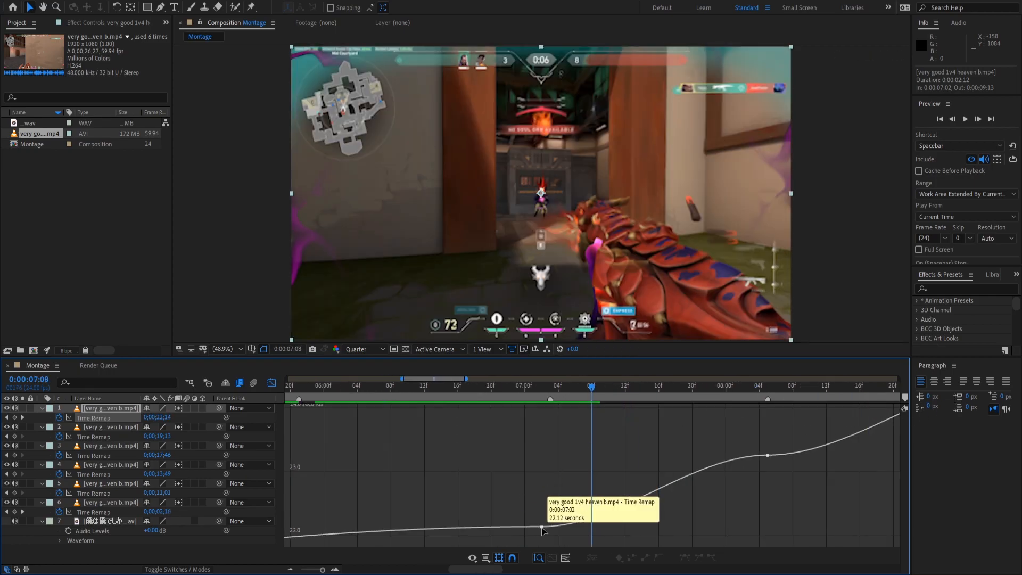
drag(538, 501, 550, 476)
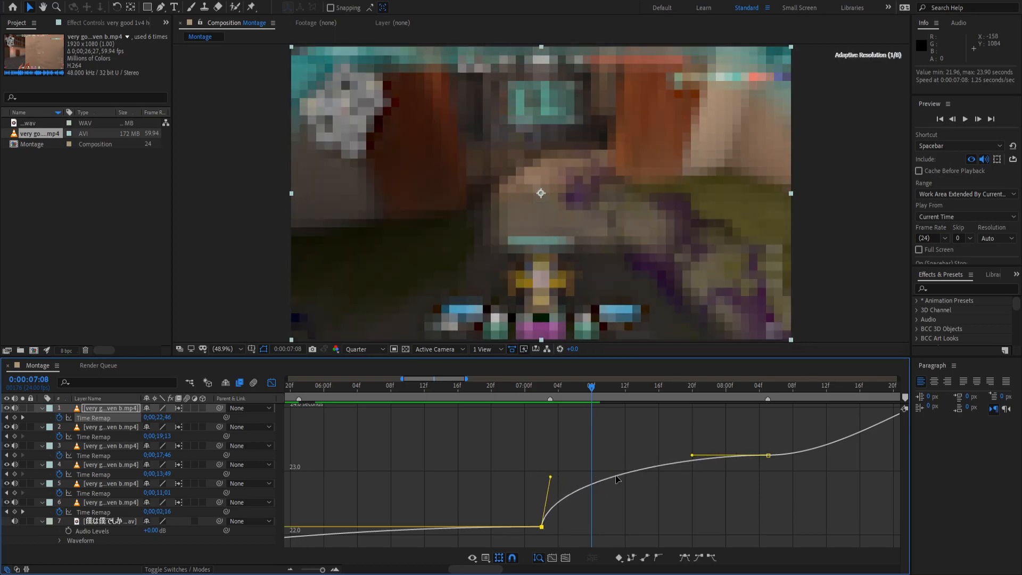
drag(695, 454, 756, 518)
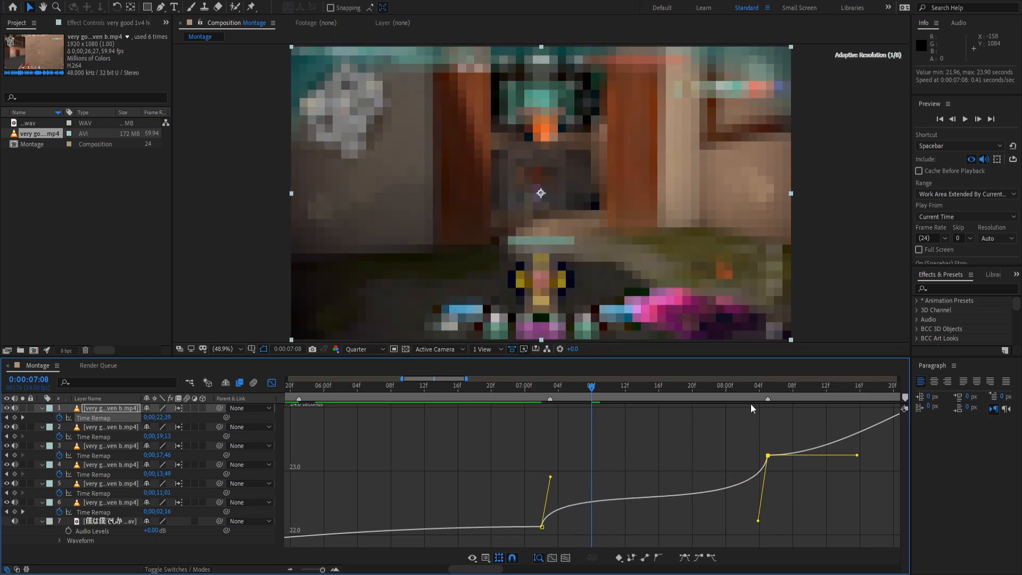
drag(758, 390, 580, 437)
click(745, 418)
mouse_move(744, 414)
mouse_down()
mouse_move(795, 436)
mouse_move(860, 424)
mouse_move(845, 417)
mouse_move(842, 464)
mouse_up()
click(751, 418)
click(836, 477)
Preview layer 1's retimed clip from 07:03, then switch back to the layer bar view.
click(288, 570)
click(288, 569)
click(513, 391)
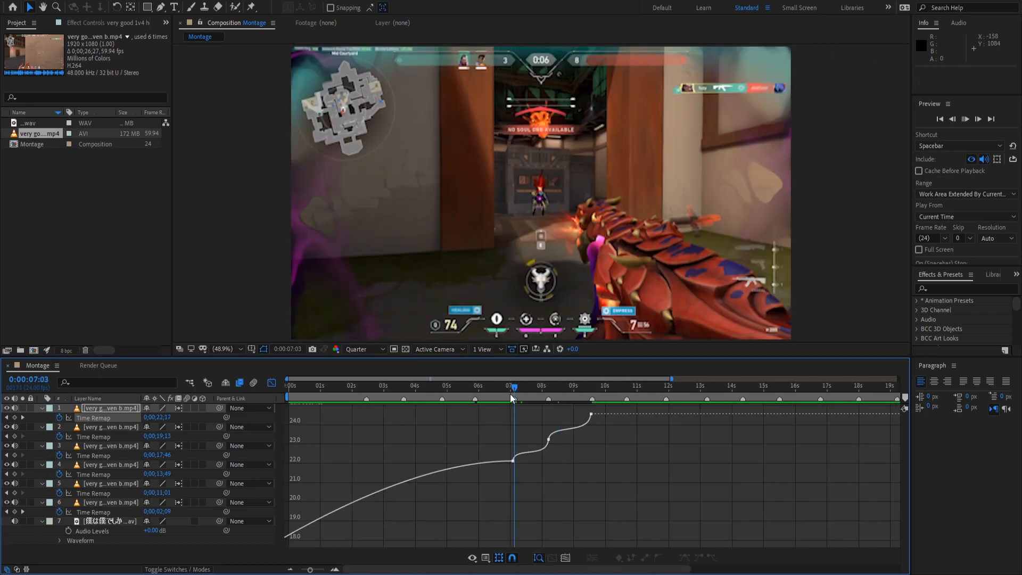
key(space)
key(space)
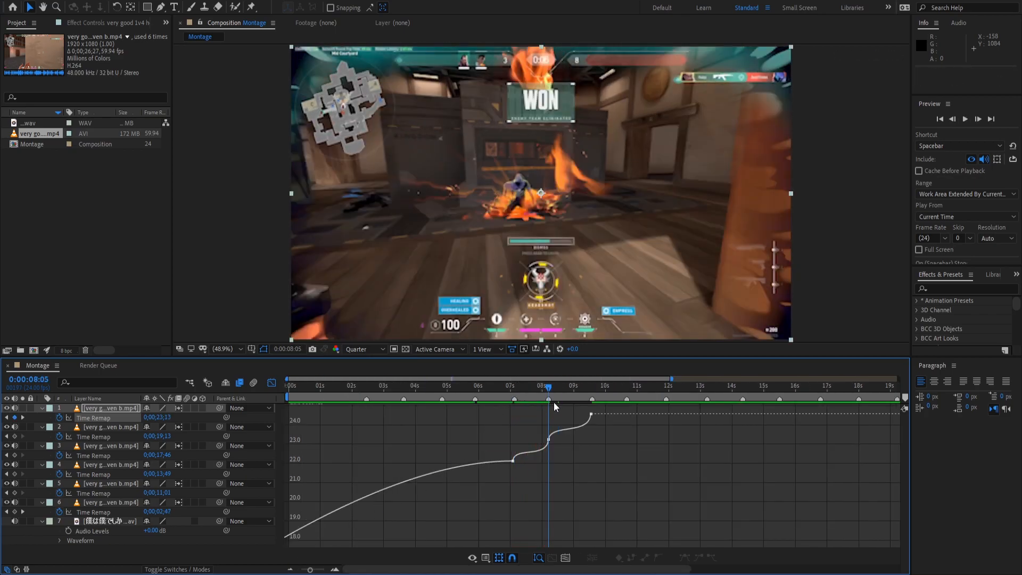
double_click(551, 446)
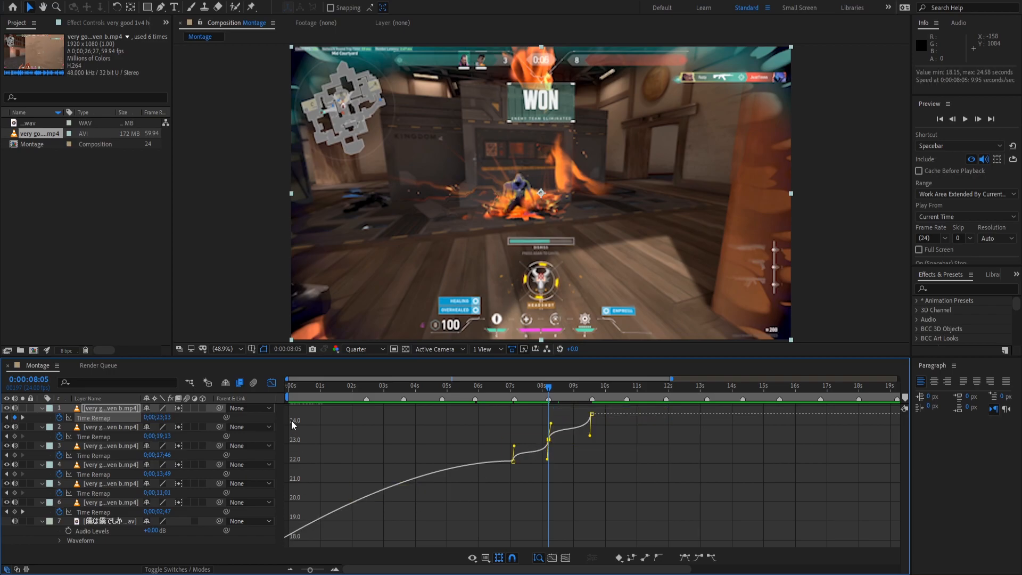
click(271, 384)
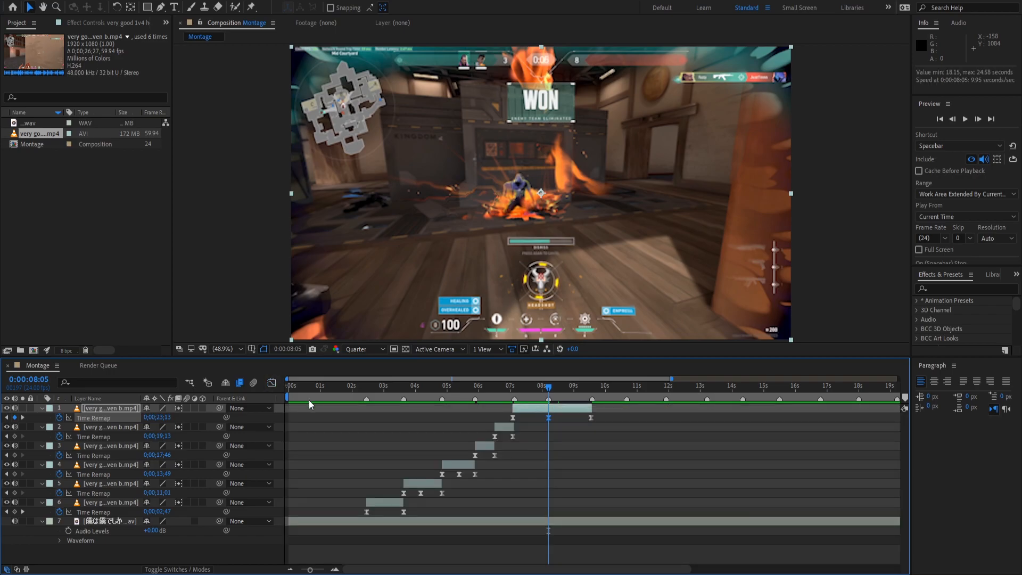
Lower layer 1's Time Remap value at the 08:05 keyframe and bring its value curve back up.
click(332, 569)
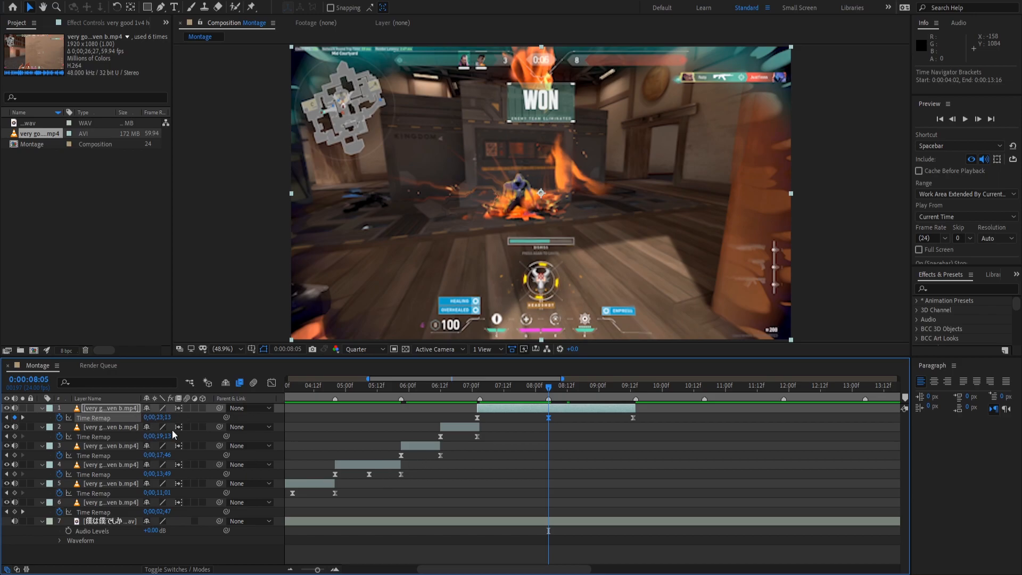
drag(161, 420, 149, 414)
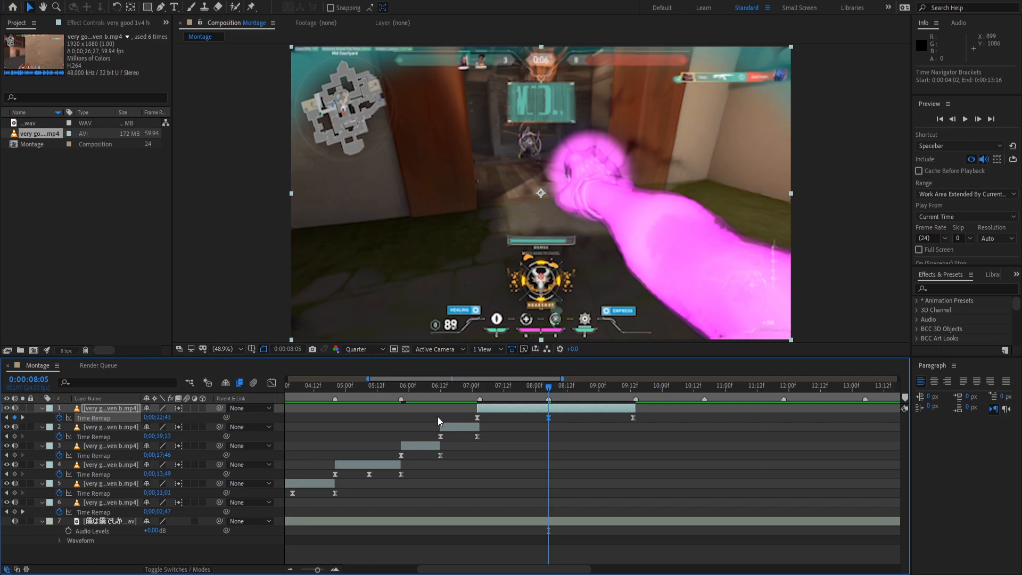
key(ctrl+z)
drag(550, 394, 528, 400)
click(510, 419)
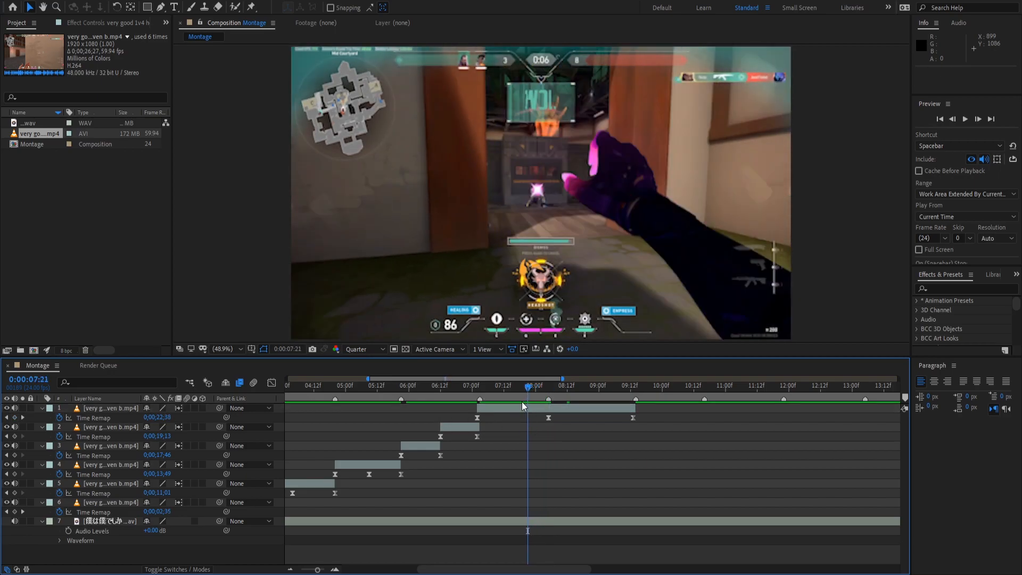
drag(534, 390, 548, 391)
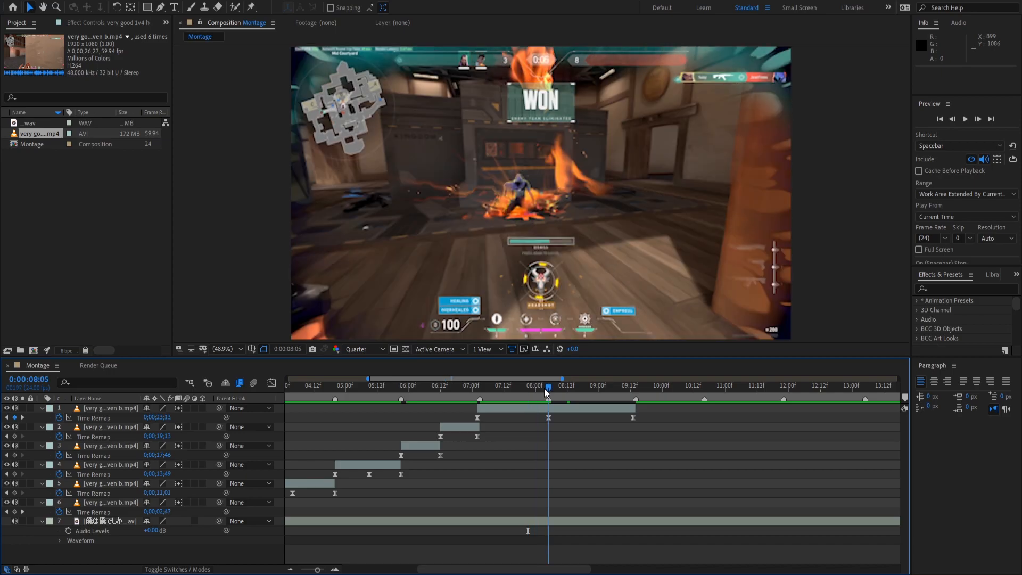
click(548, 417)
mouse_move(160, 422)
mouse_down()
mouse_move(135, 420)
mouse_move(144, 421)
mouse_up()
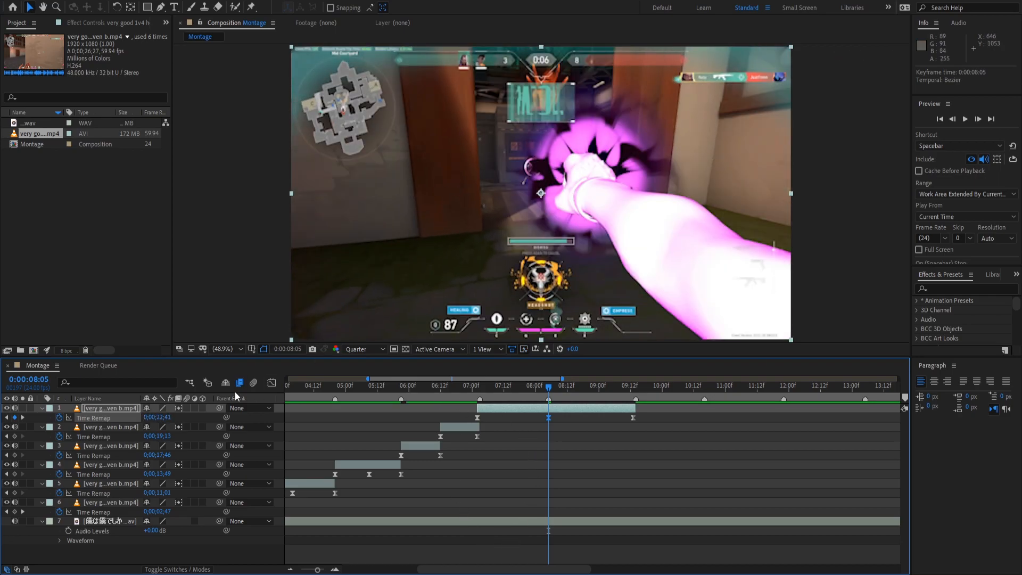
click(271, 382)
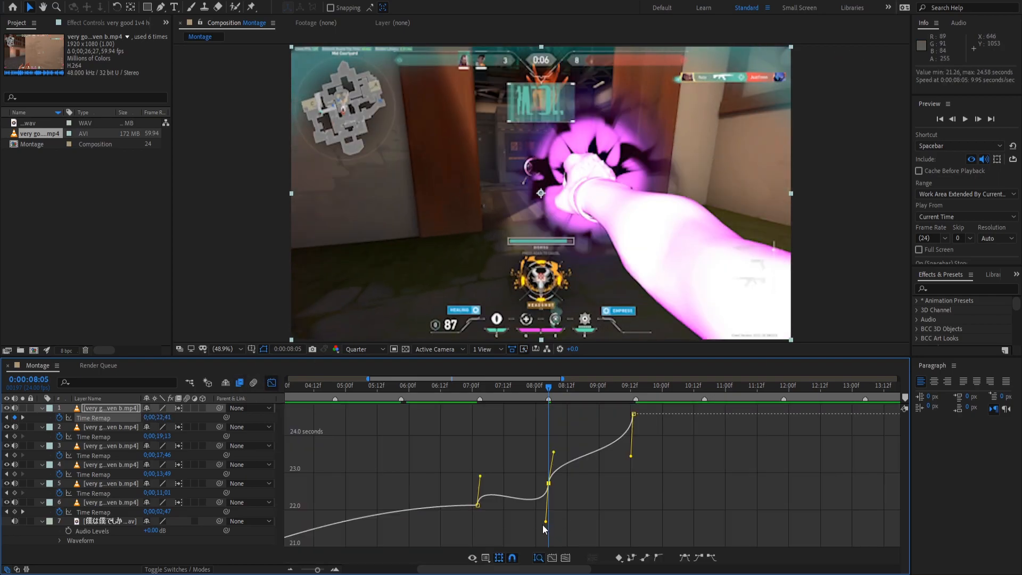
Steepen layer 1's Time Remap curve at the 08:05 keyframe and preview from 06:21.
drag(546, 522, 552, 499)
drag(553, 452, 549, 439)
click(464, 394)
key(space)
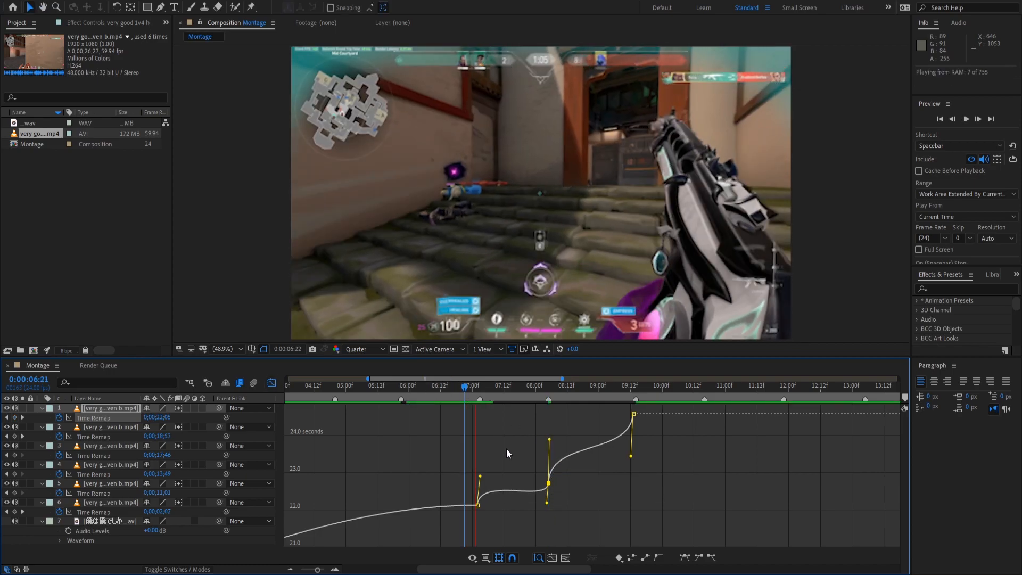
key(space)
Flatten the easing at the 07:00 keyframe and replay the ramp from 06:21.
drag(480, 475, 476, 485)
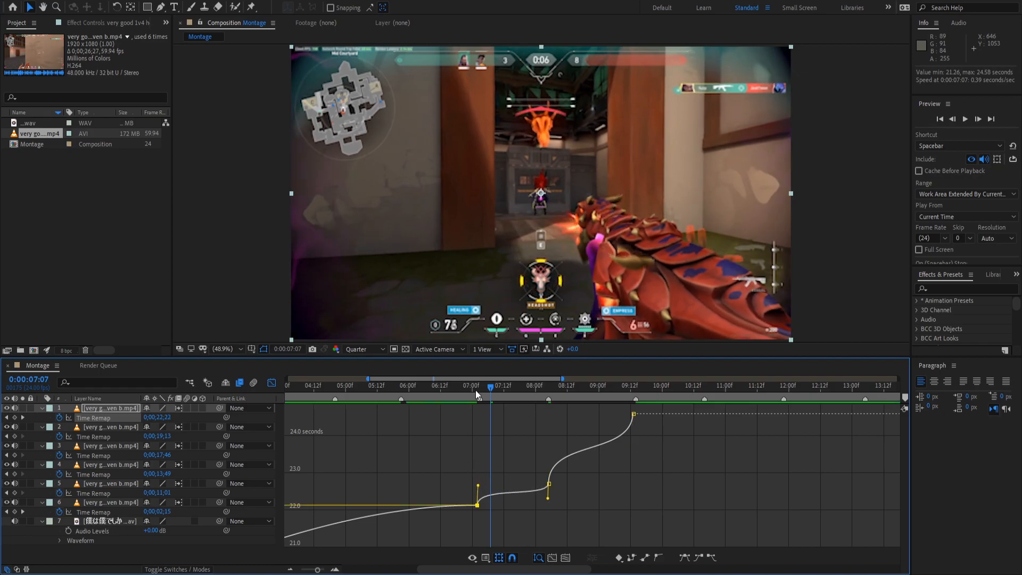
click(470, 389)
key(space)
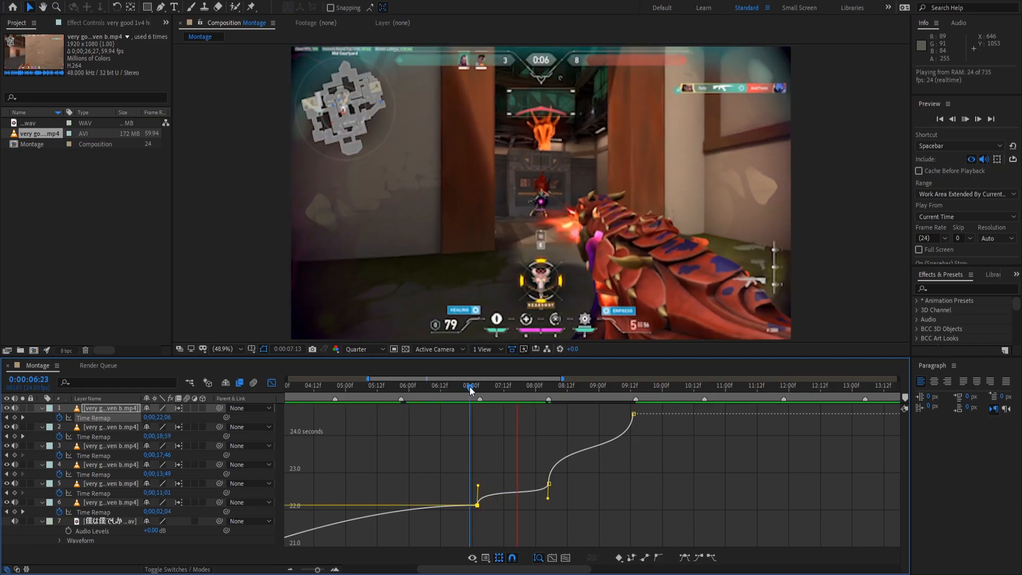
key(space)
Pull the lower easing handles down for a sharper ramp and preview from 07:03.
click(334, 568)
click(335, 569)
drag(391, 389, 608, 497)
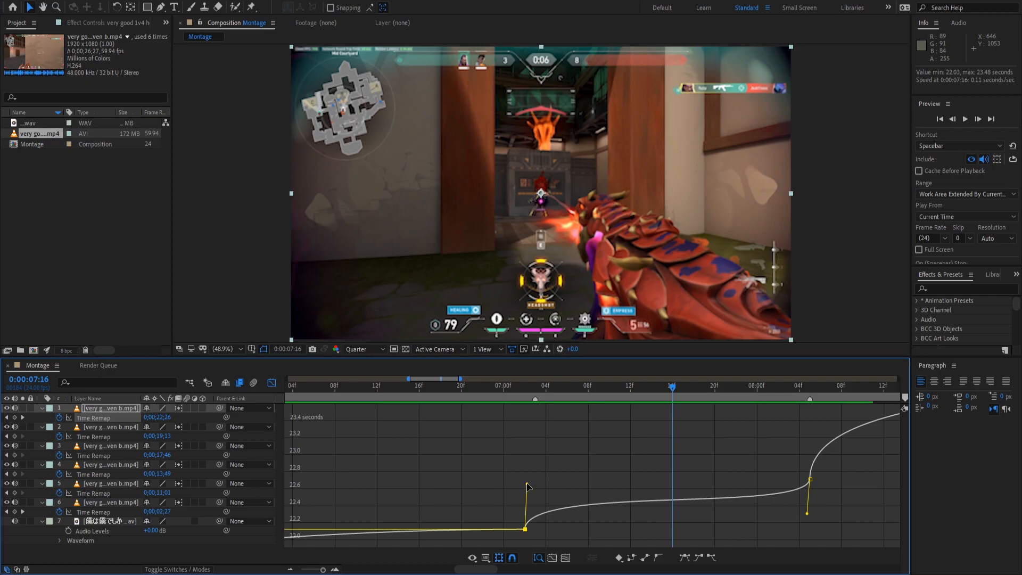
drag(526, 485, 527, 500)
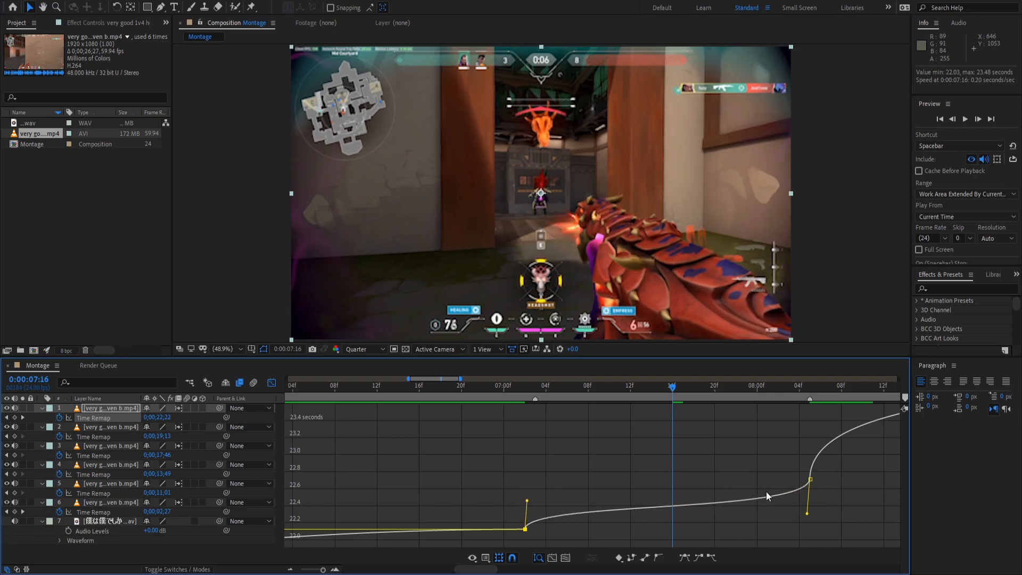
drag(807, 519, 814, 549)
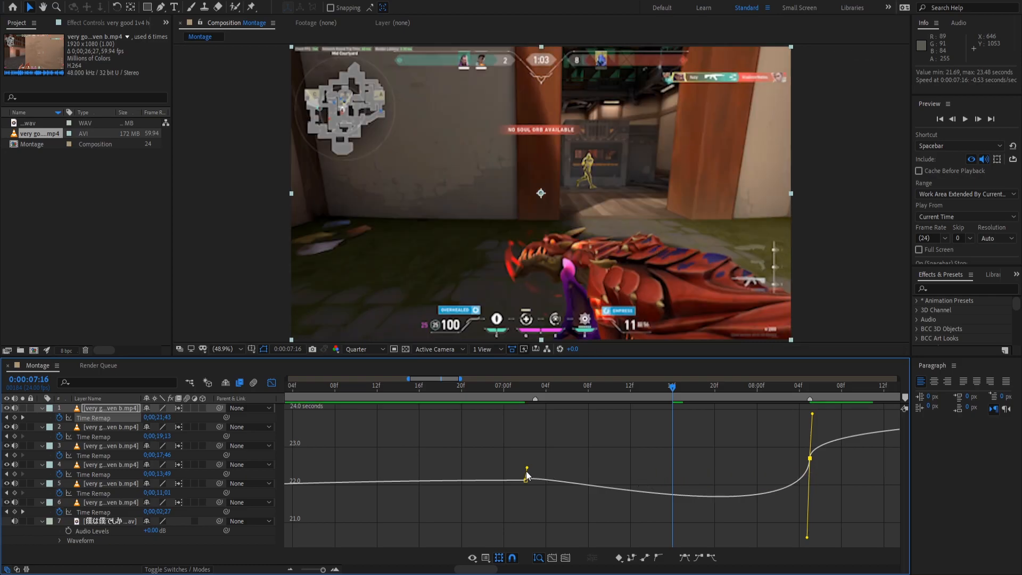
click(541, 394)
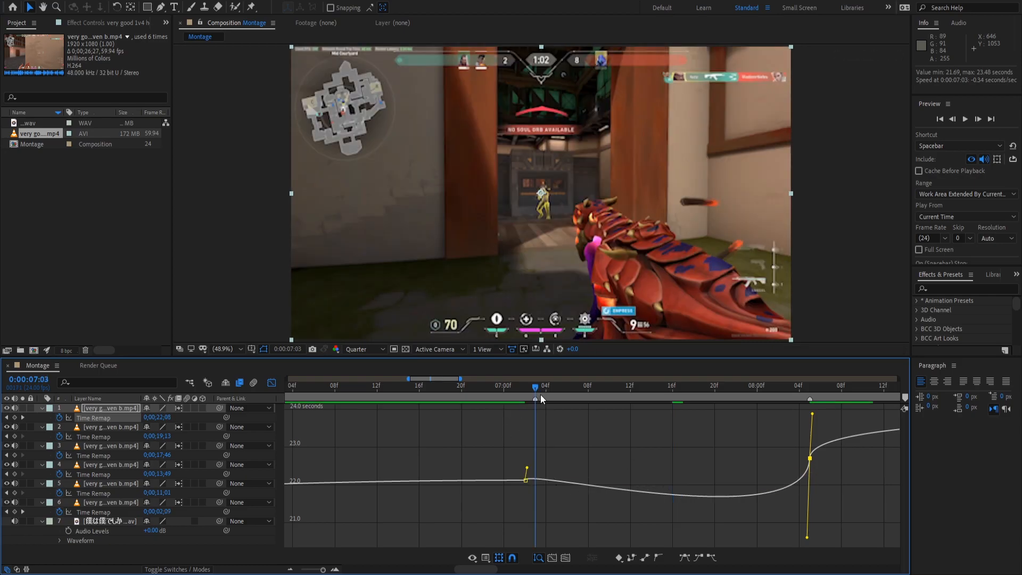
key(space)
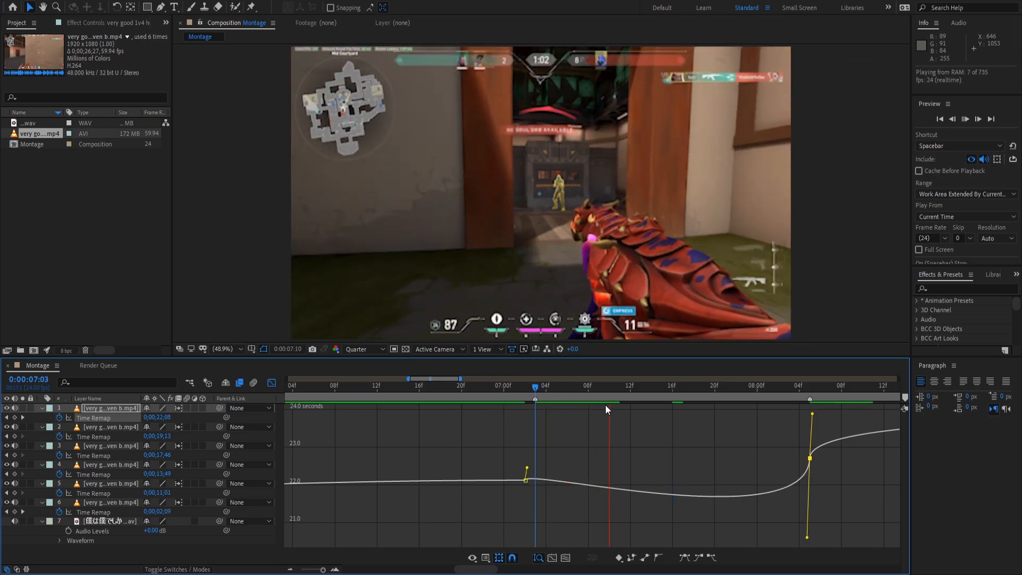
key(space)
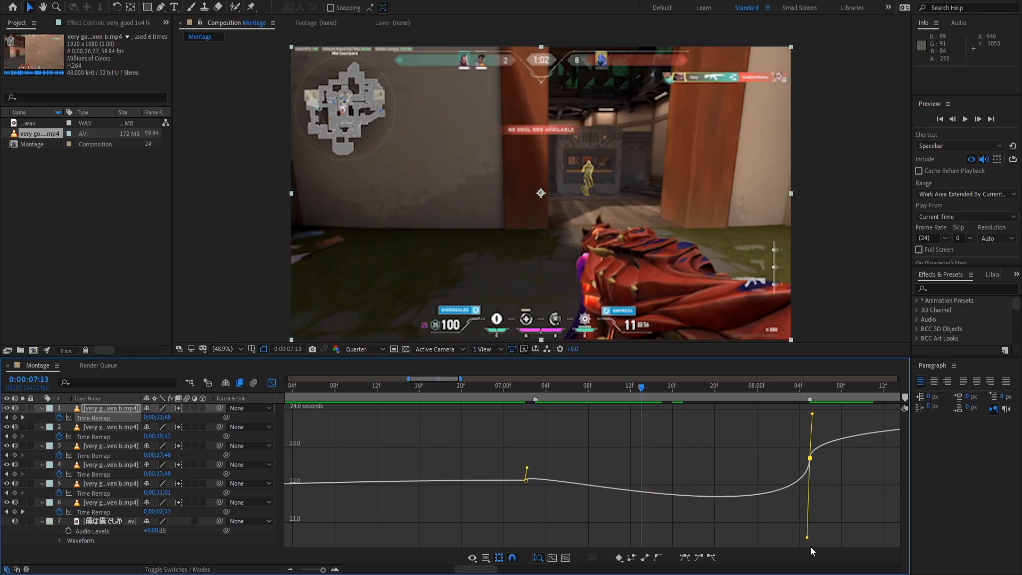
Raise the lower easing handle to soften the ramp and preview from 07:01.
drag(809, 538, 811, 471)
click(514, 387)
key(space)
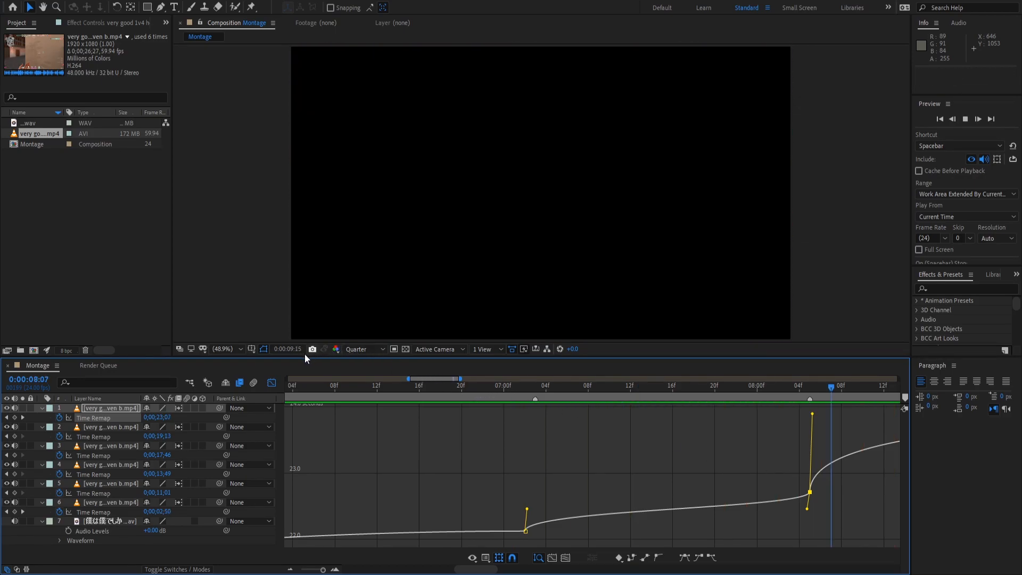
Zoom out to the full 0–28 s timeline and preview the montage from about 02:07.
click(272, 382)
click(290, 569)
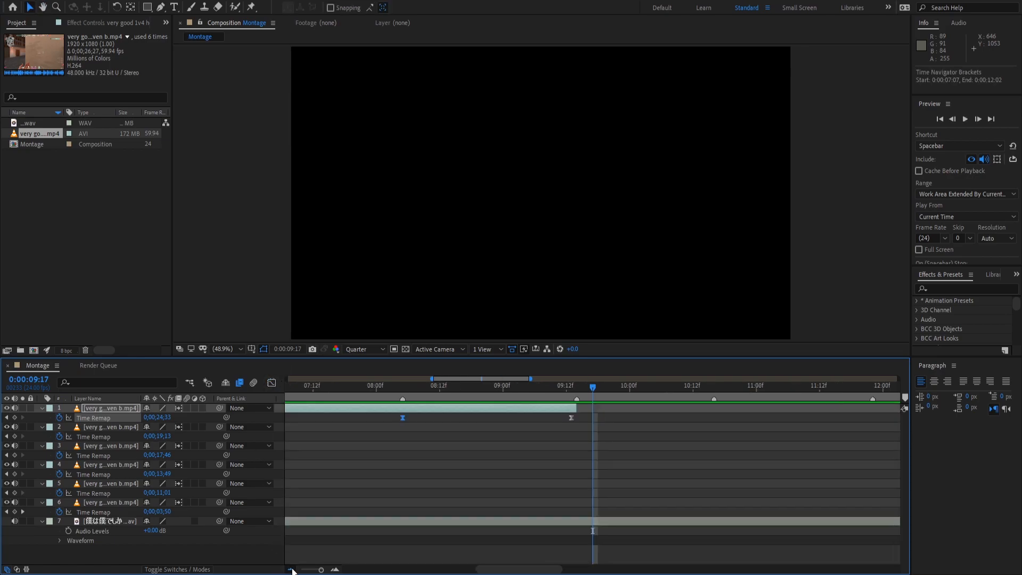
click(290, 569)
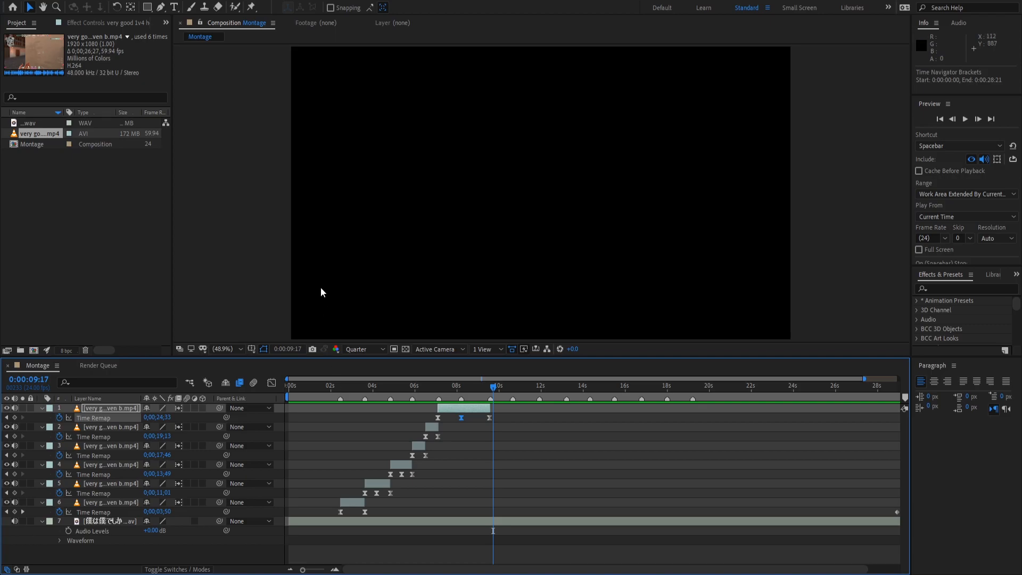
click(336, 385)
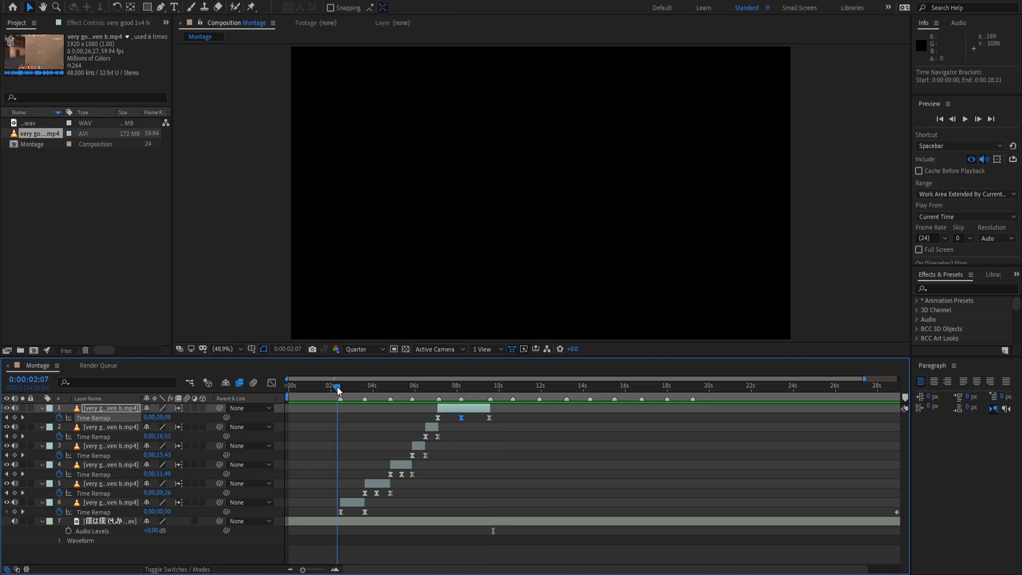
click(272, 383)
key(space)
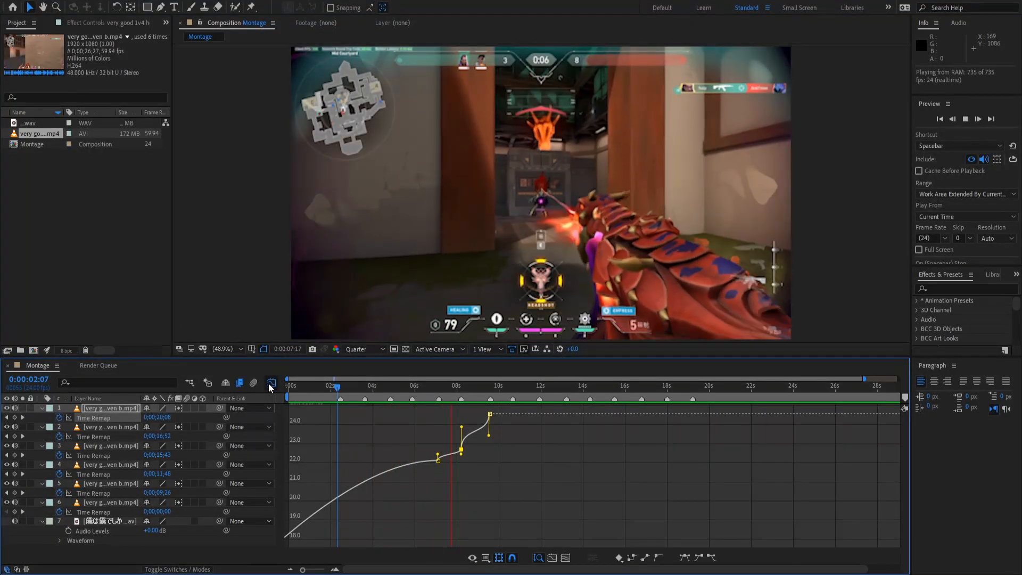
click(272, 383)
click(330, 390)
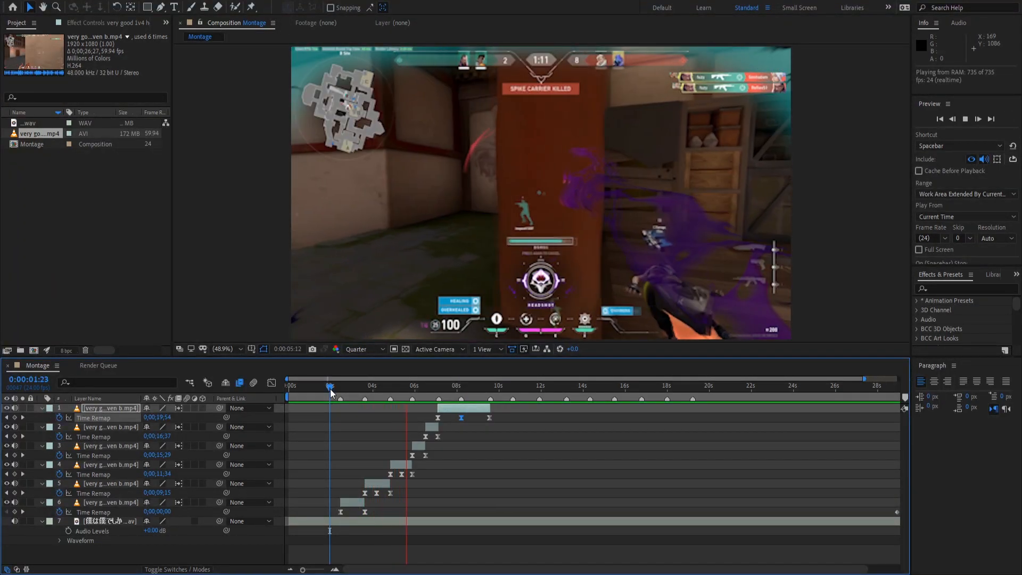
key(space)
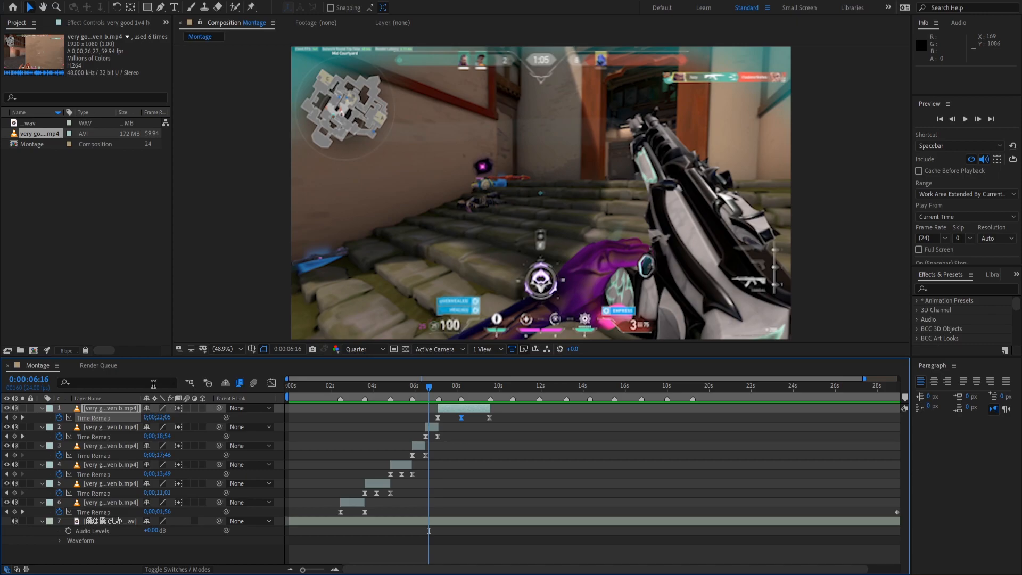
Mute the game audio on clips 1–6 and preview with only the music.
drag(15, 408, 18, 503)
click(332, 394)
key(space)
key(space)
key(space)
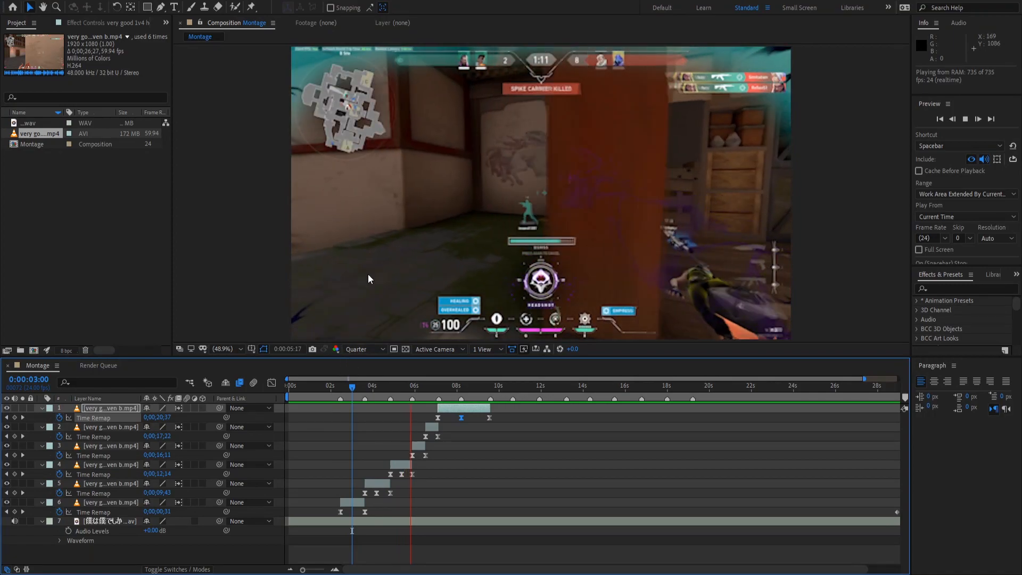
key(space)
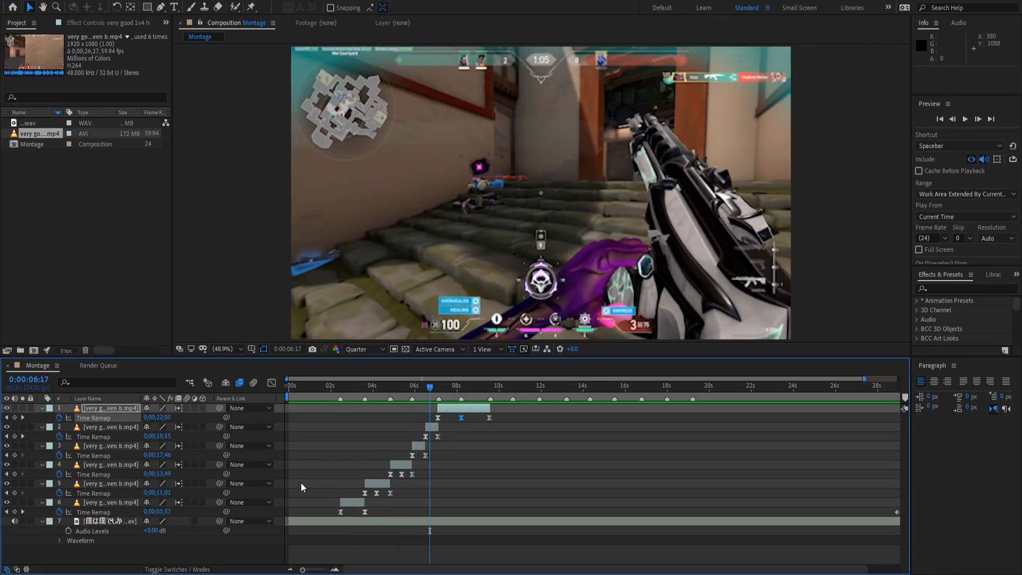
Add a new adjustment layer on top of the stack with Ctrl+Alt+Y.
click(337, 570)
drag(366, 388, 506, 411)
click(597, 487)
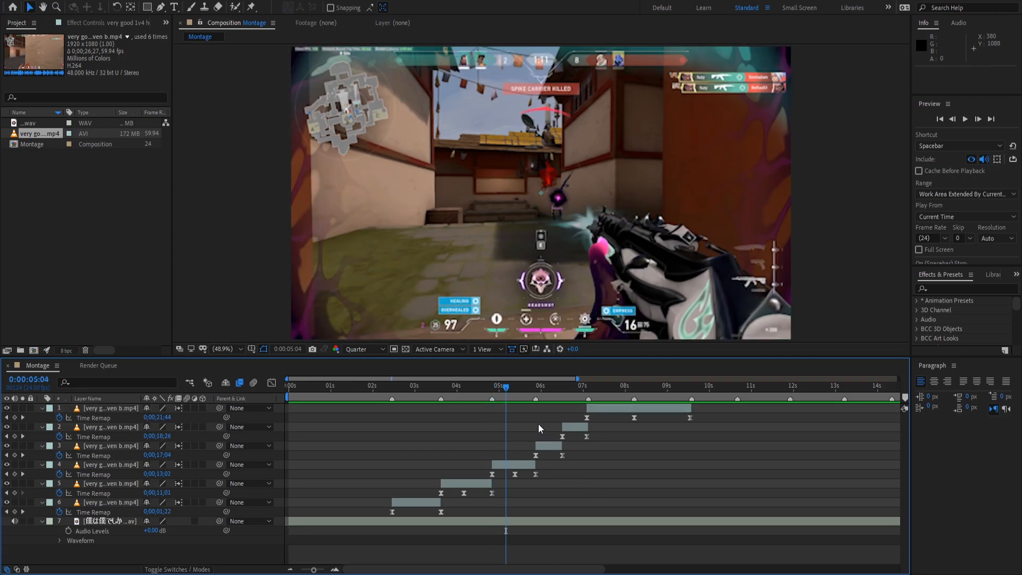
key(ctrl+alt+y)
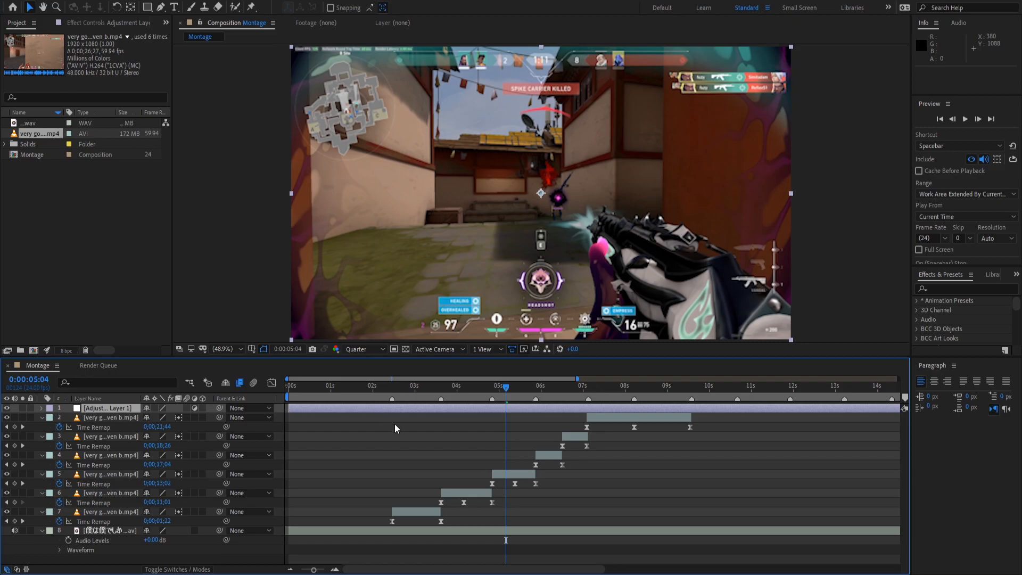
Apply the Transform effect from Effects & Presets to Adjustment Layer 1.
click(965, 288)
text(T)
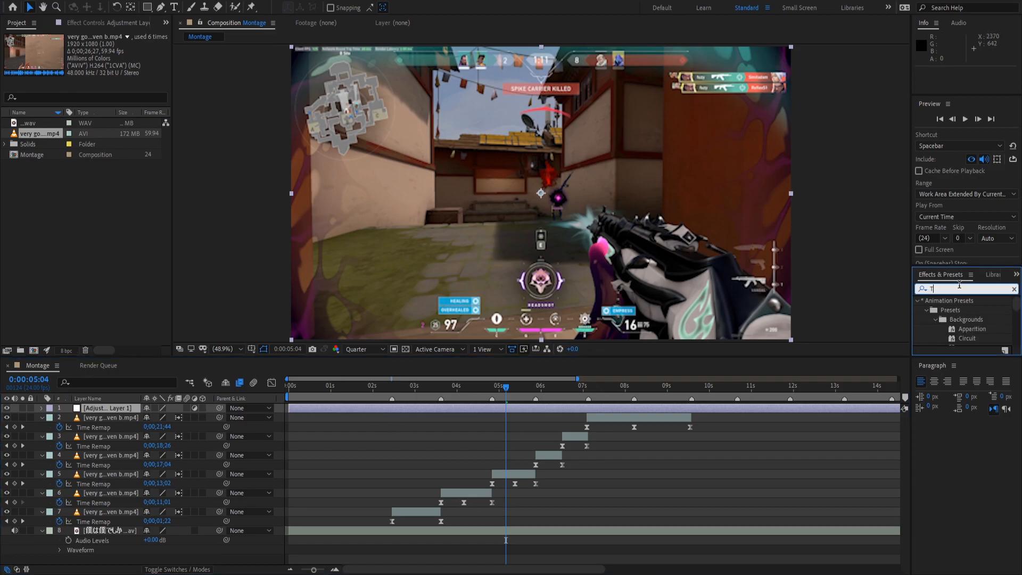
text(ransform)
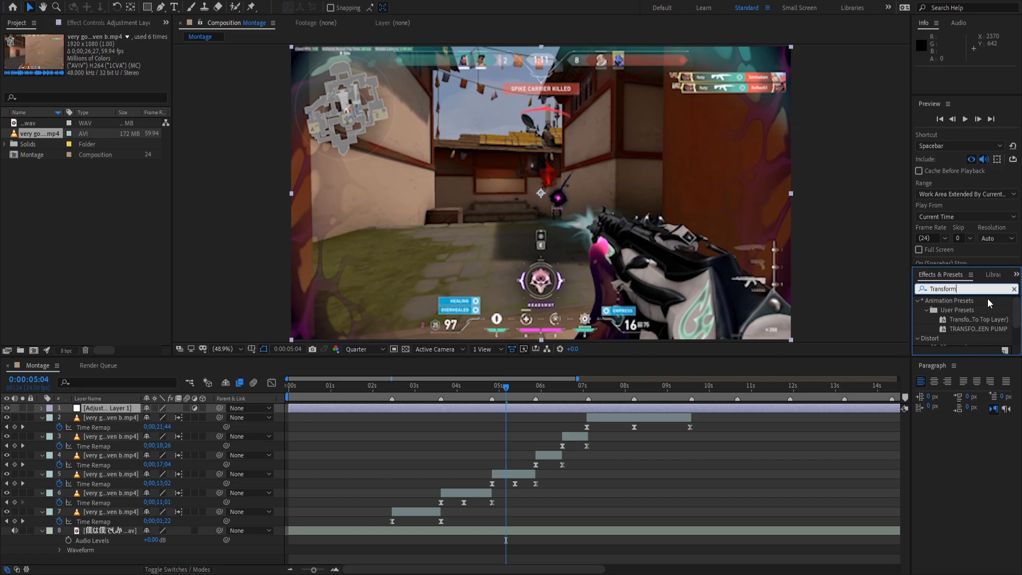
click(885, 293)
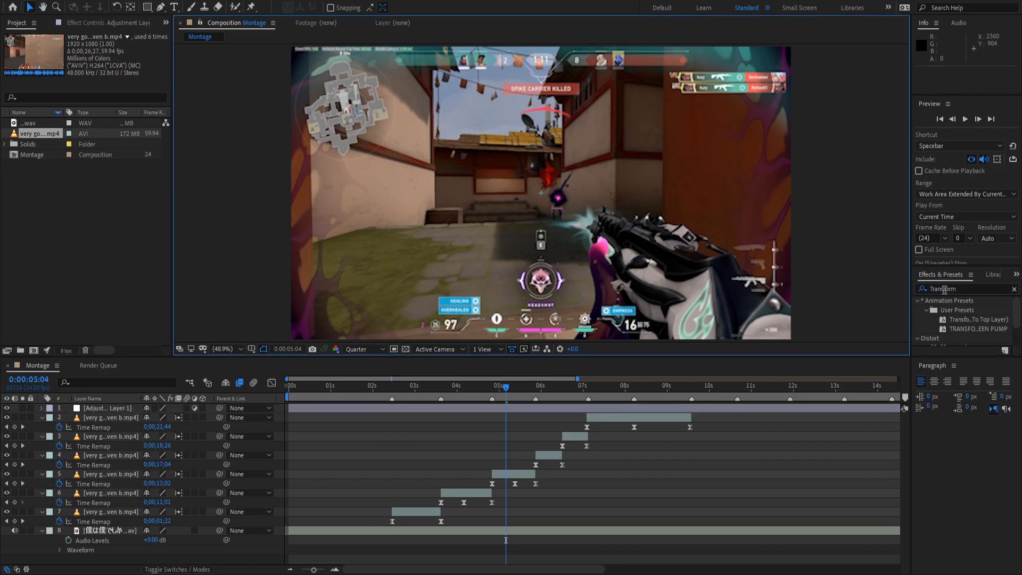
drag(981, 265, 972, 131)
drag(962, 212, 520, 417)
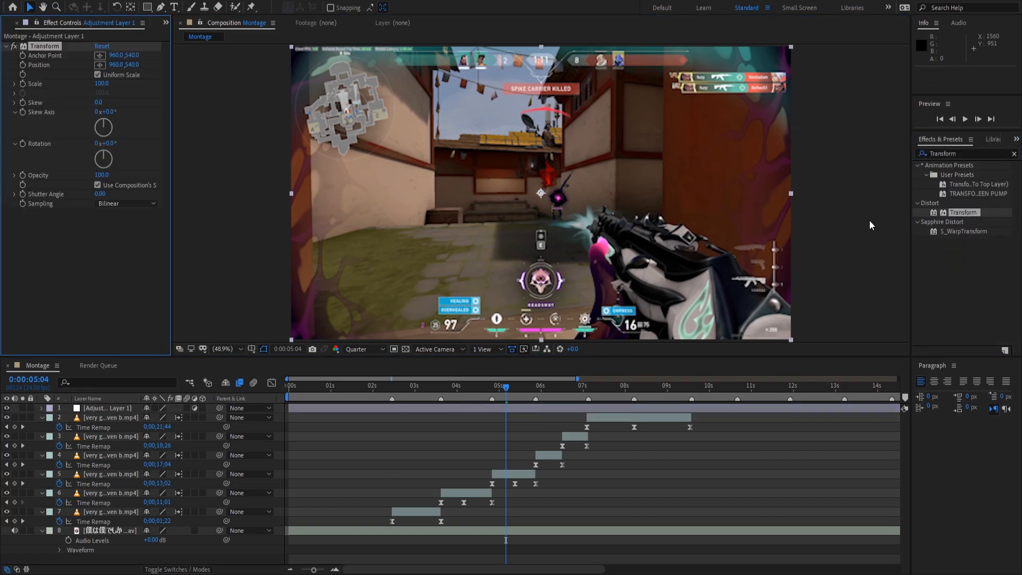
click(1014, 154)
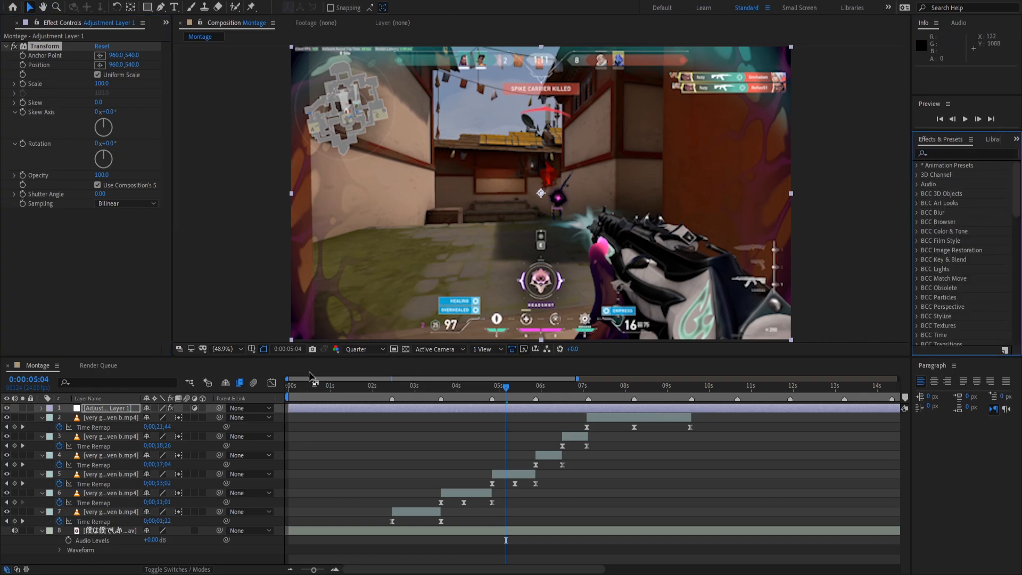
Delete Adjustment Layer 1 from the Montage composition.
click(399, 423)
click(407, 410)
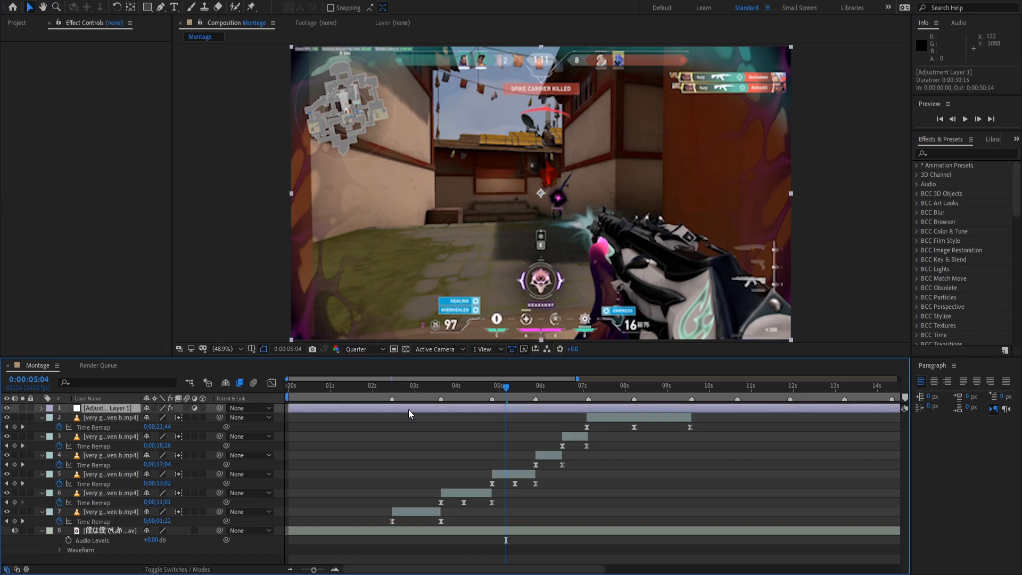
key(Delete)
Precompose the six clip layers into a new composition named P/c.
click(602, 406)
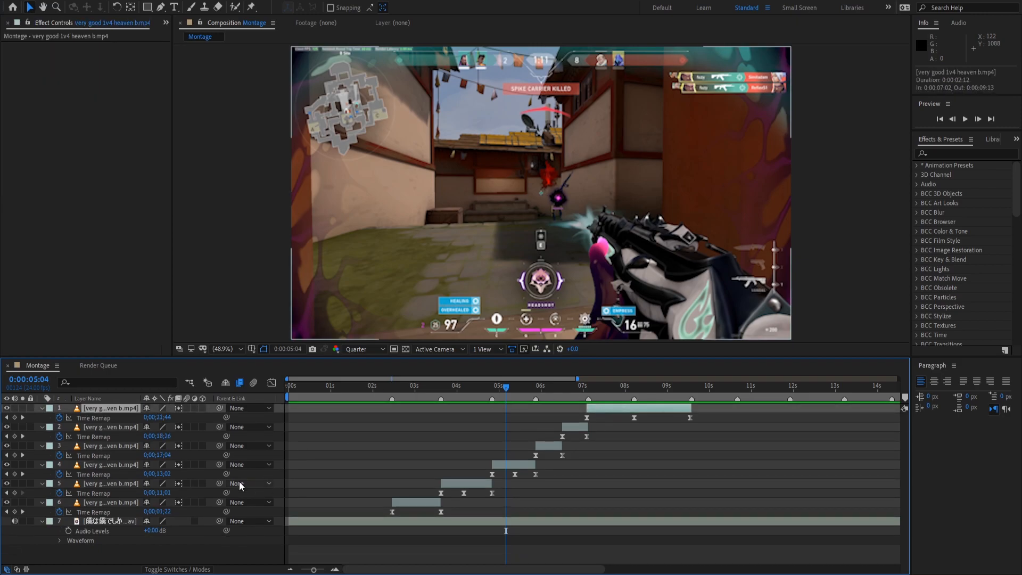
shift+click(94, 502)
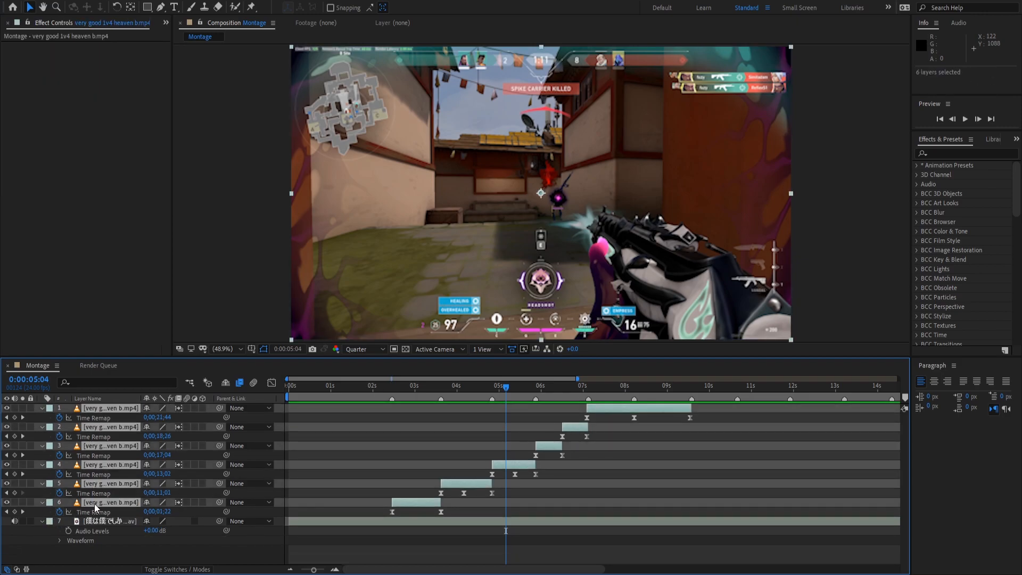
key(ctrl+shift+c)
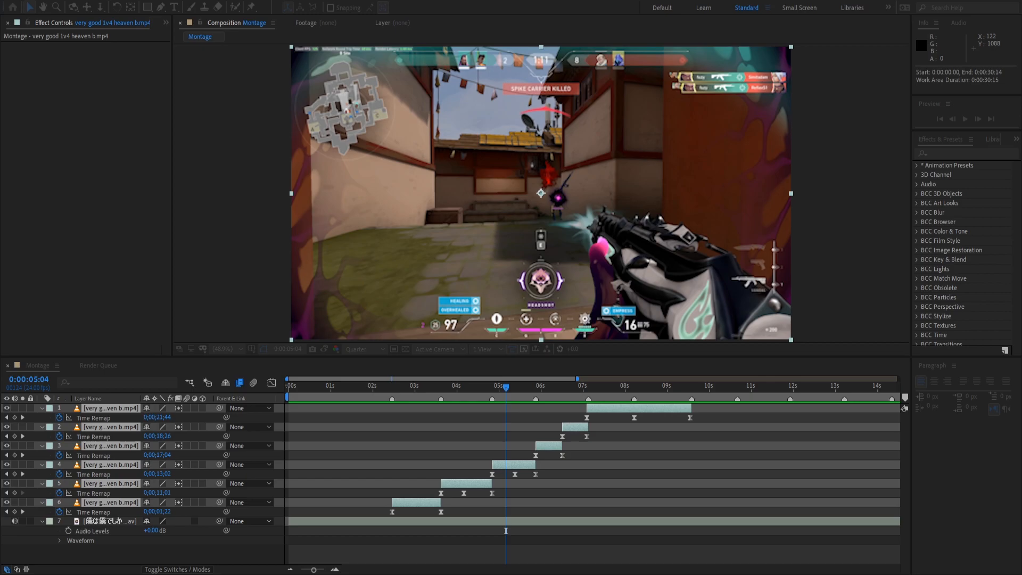
key(Return)
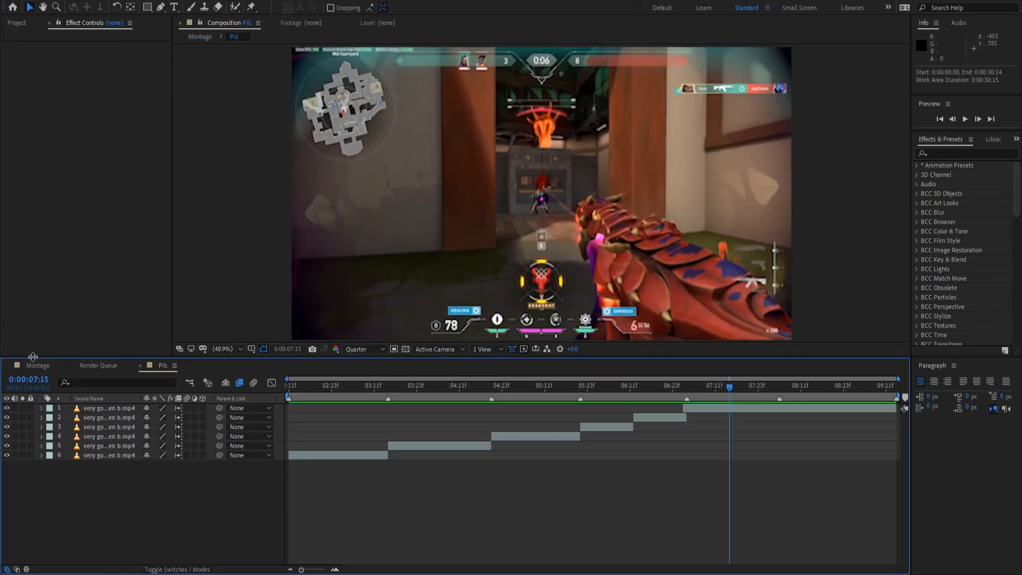
Check the contents of the P/c composition, then return to Montage.
click(39, 366)
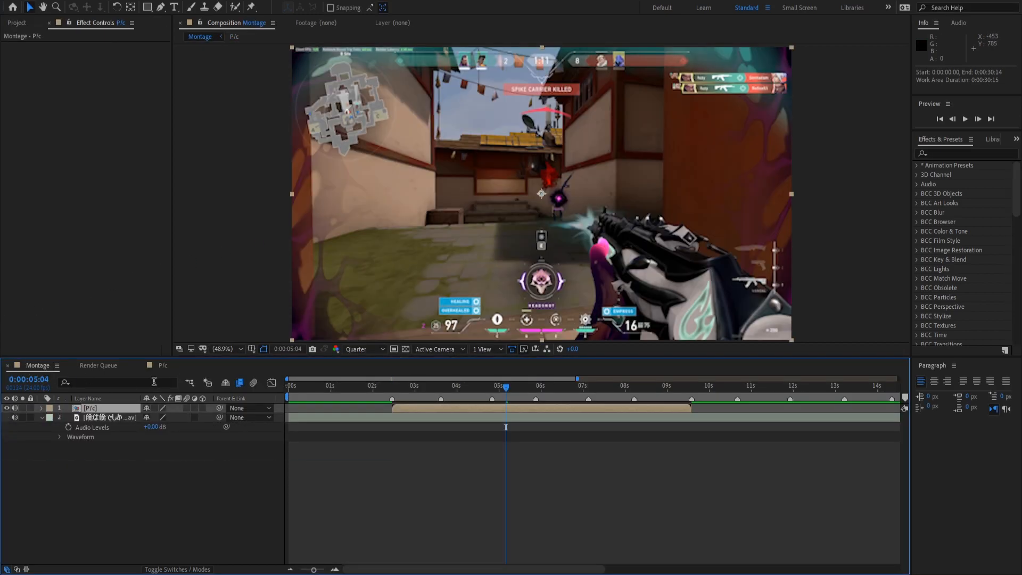
click(154, 382)
click(163, 366)
click(40, 365)
click(16, 23)
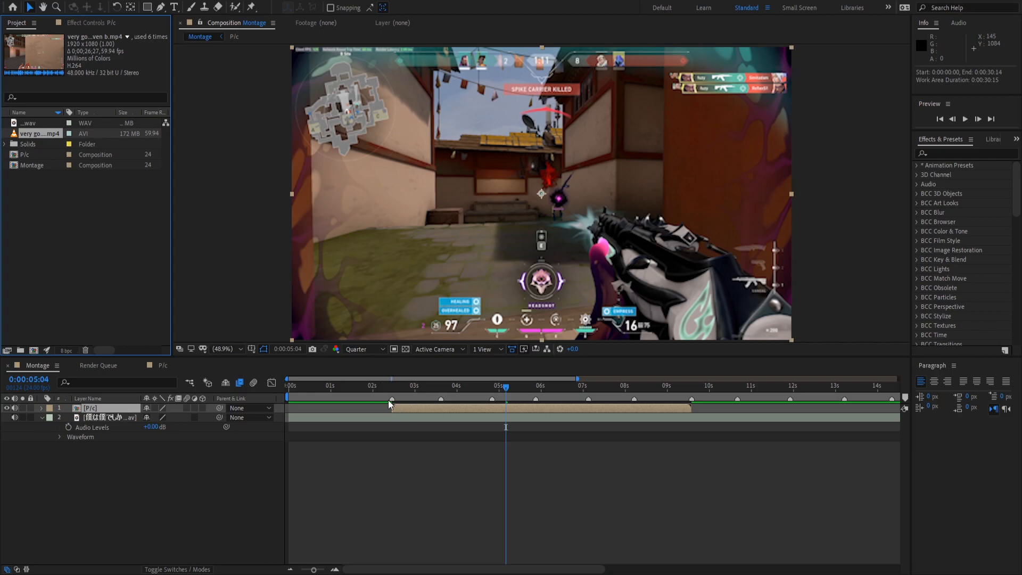
click(163, 365)
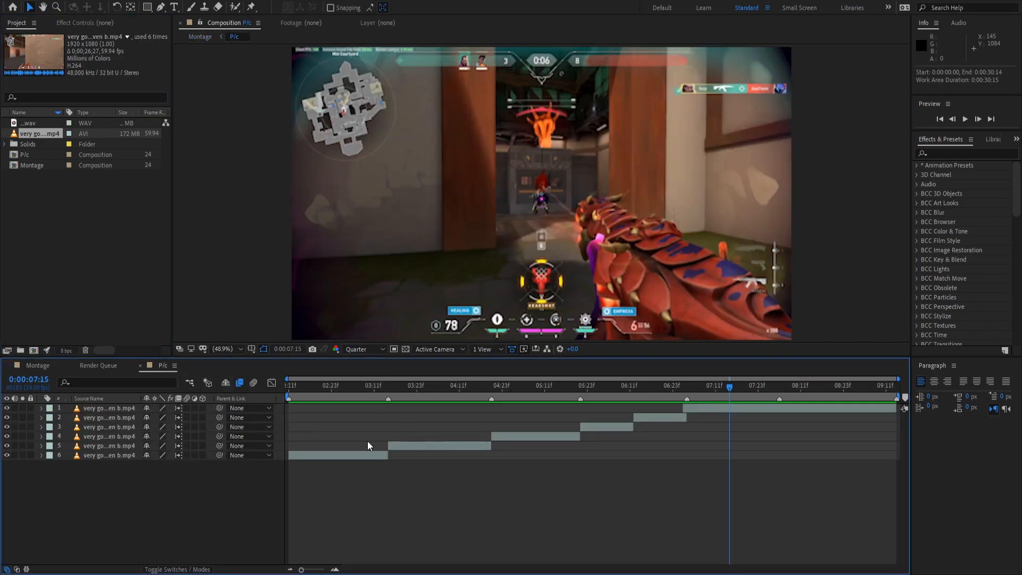
click(39, 366)
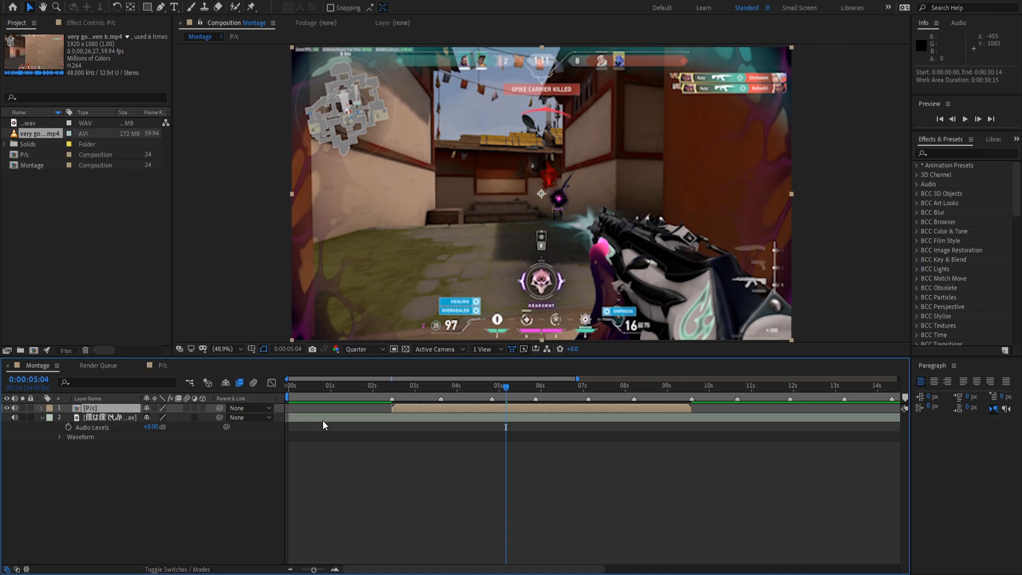
Set a Scale keyframe of 150% on the P/c layer where the clip starts.
key(s)
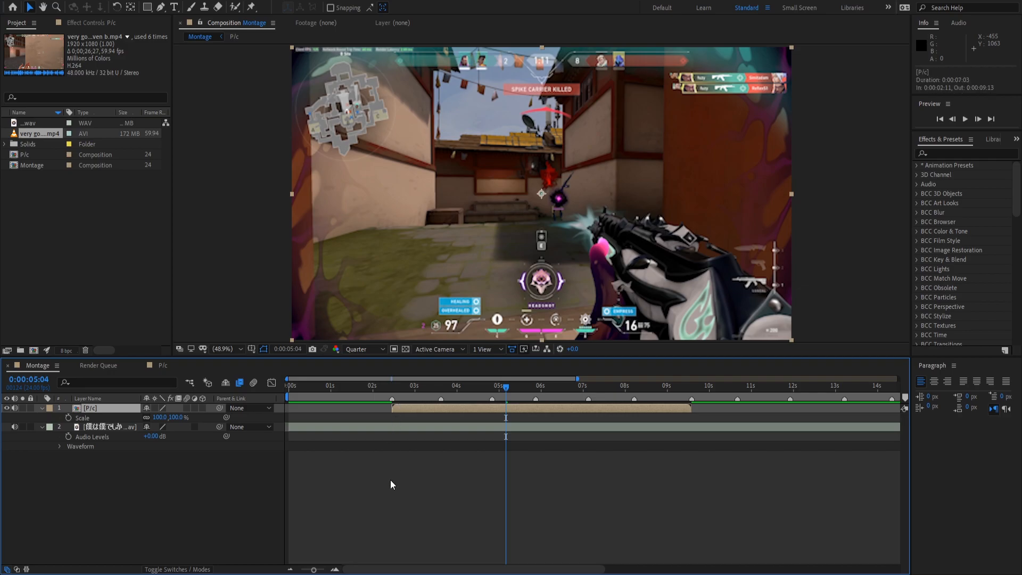
click(395, 493)
key(s)
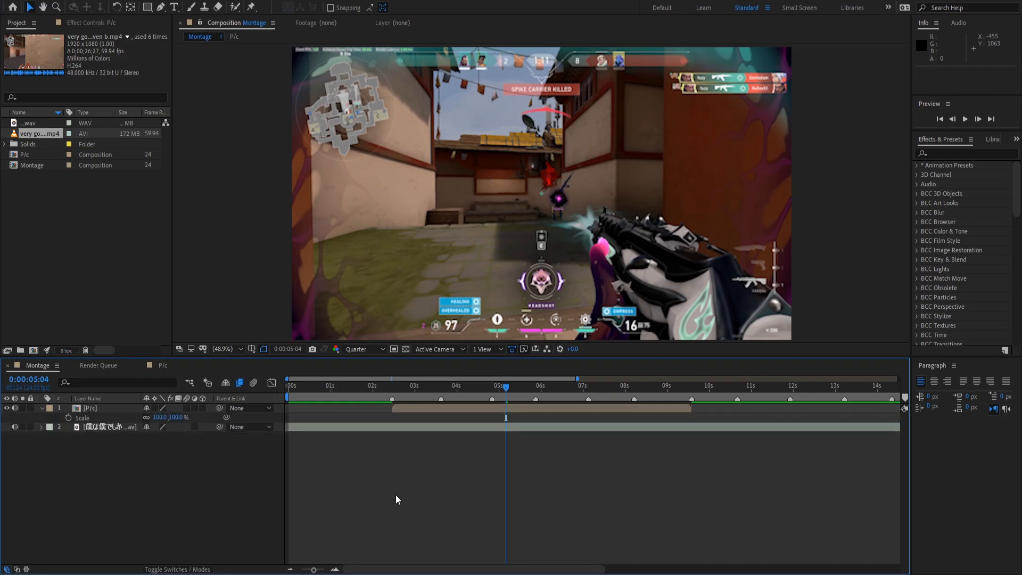
key(s)
key(s)
key(s)
key(s)
click(393, 385)
click(403, 410)
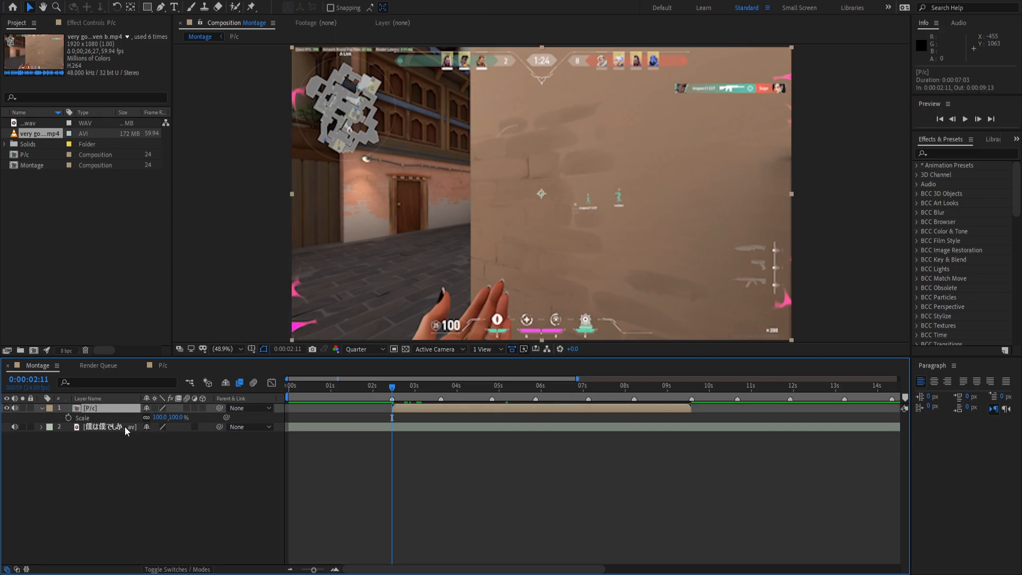
click(69, 417)
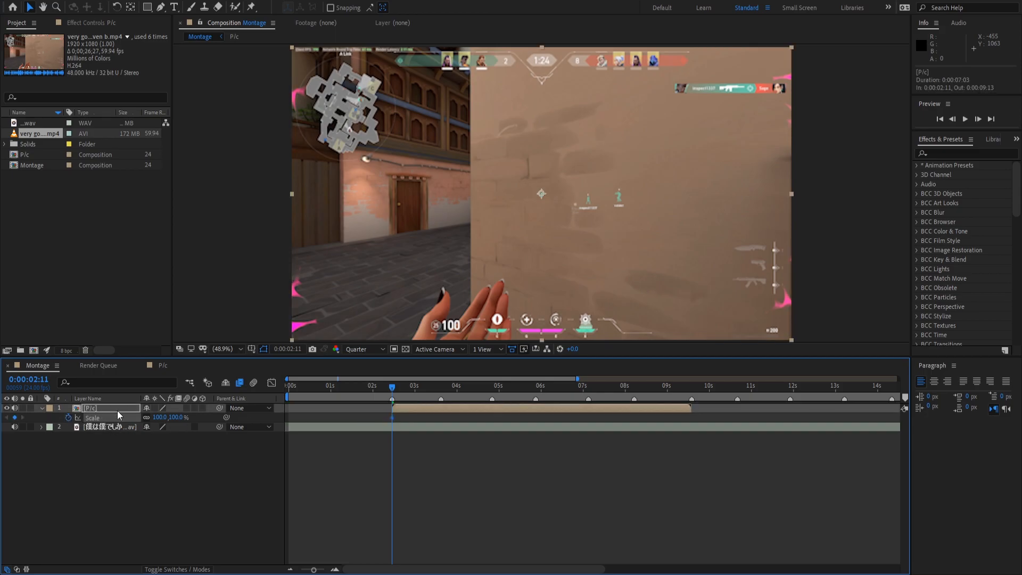
click(160, 417)
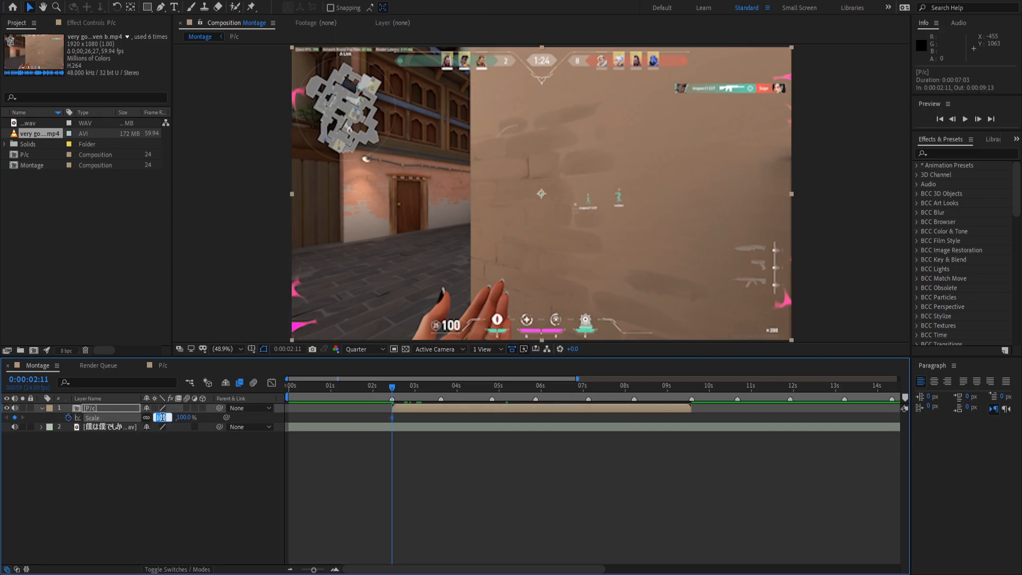
text(150)
key(Return)
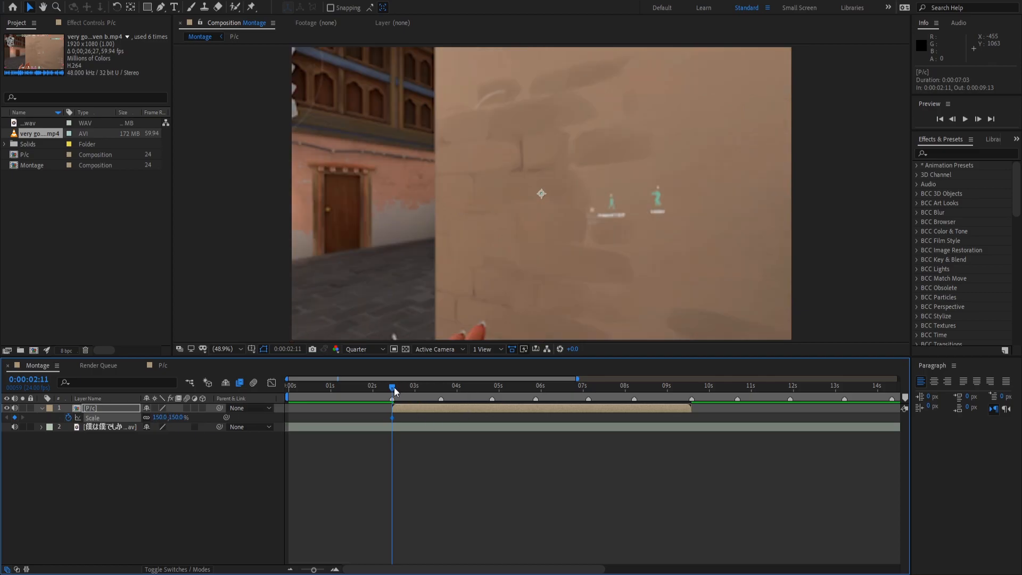
Add a second Scale keyframe of 100% at 0:00:02:21.
drag(394, 391, 396, 391)
key(Page_Up)
key(Page_Up)
key(Page_Up)
key(Page_Down)
key(Page_Down)
key(Page_Down)
key(Page_Down)
key(Page_Down)
key(Page_Down)
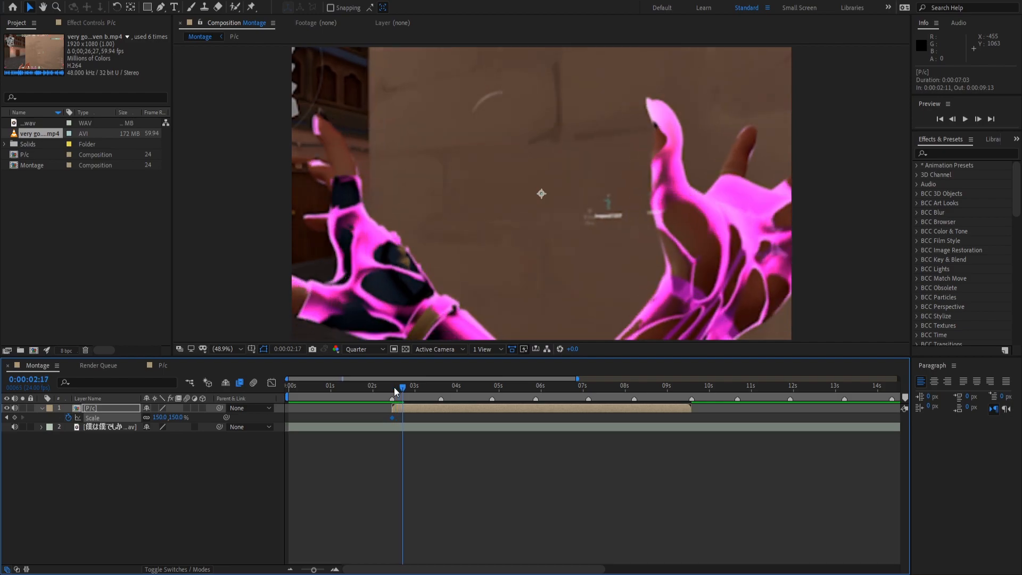
key(Page_Down)
key(Page_Down)
key(Page_Down)
key(Page_Down)
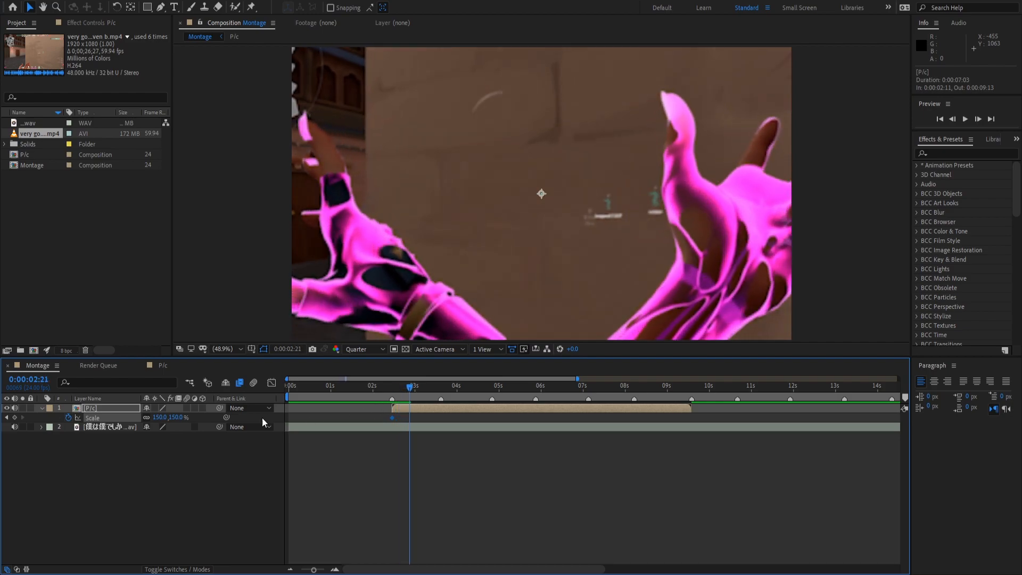
click(159, 418)
text(1)
key(Return)
Preview the punch zoom and apply Easy Ease (F9) to both Scale keyframes.
click(393, 387)
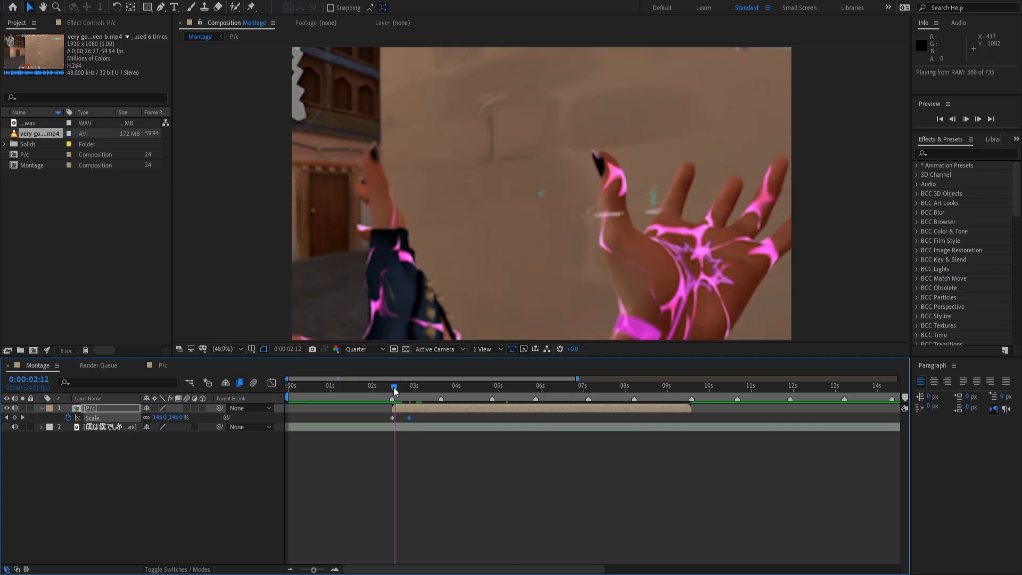
drag(393, 387, 388, 387)
key(space)
key(space)
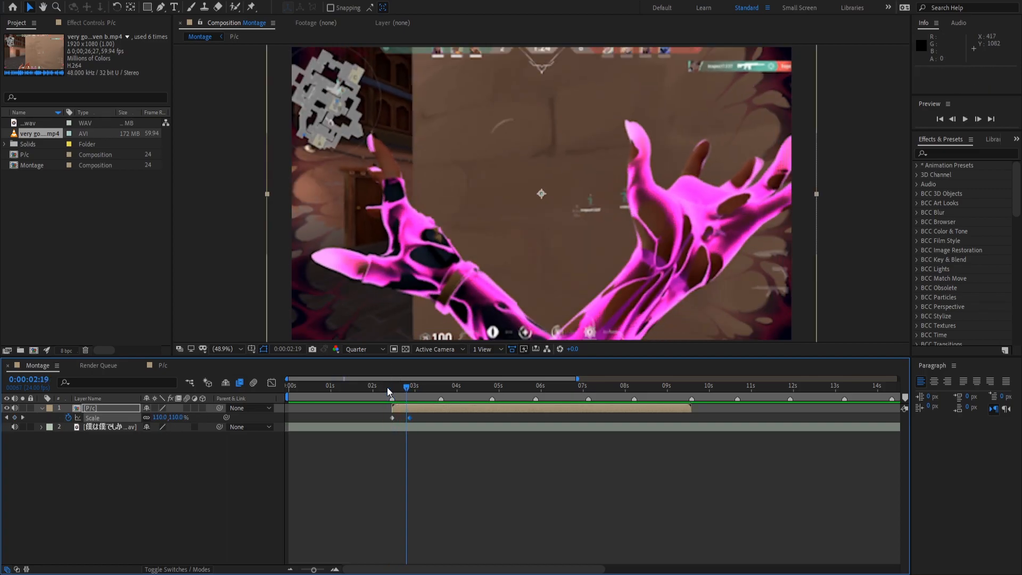
key(space)
key(space)
click(438, 420)
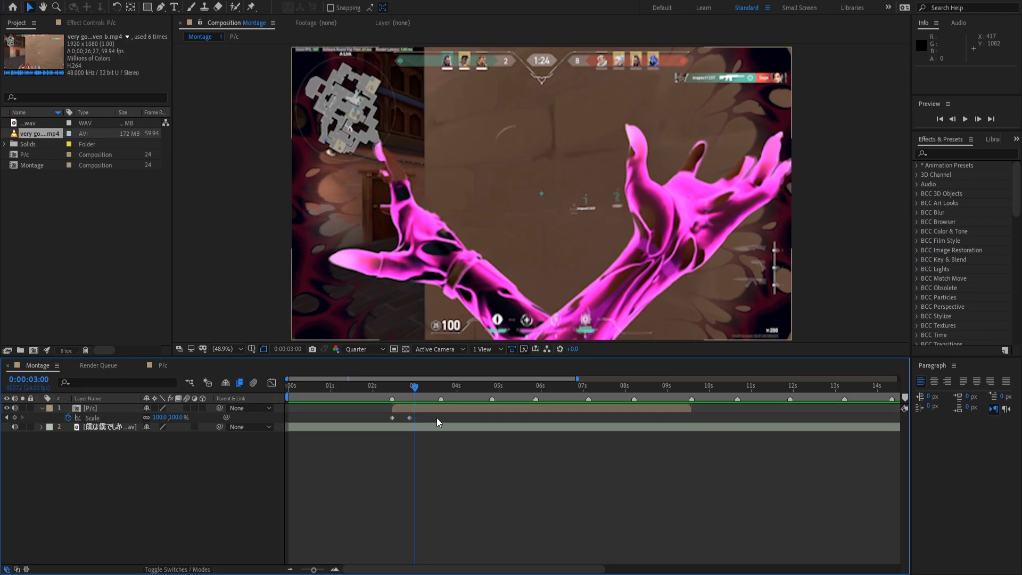
drag(437, 417, 332, 414)
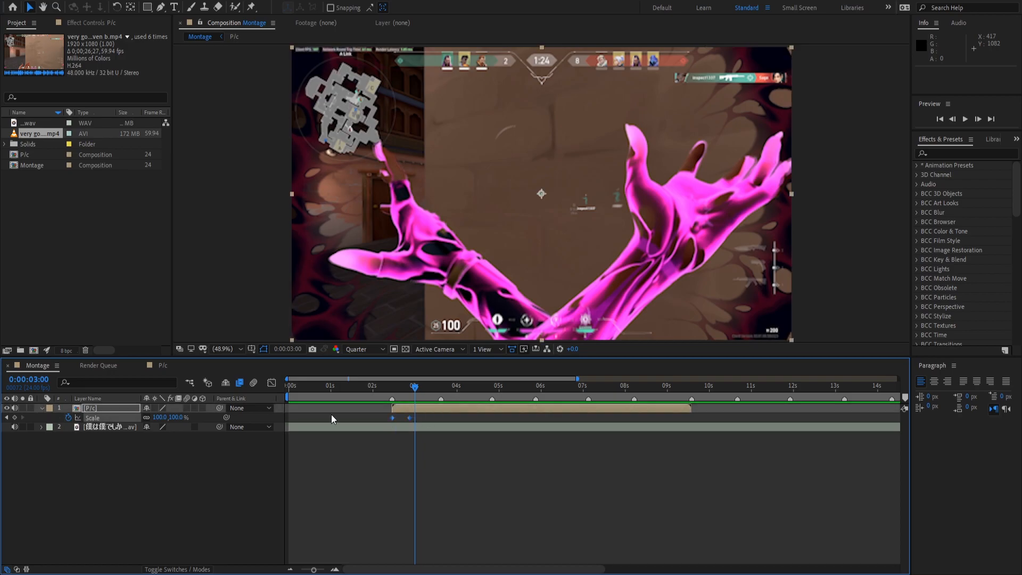
key(F9)
click(273, 385)
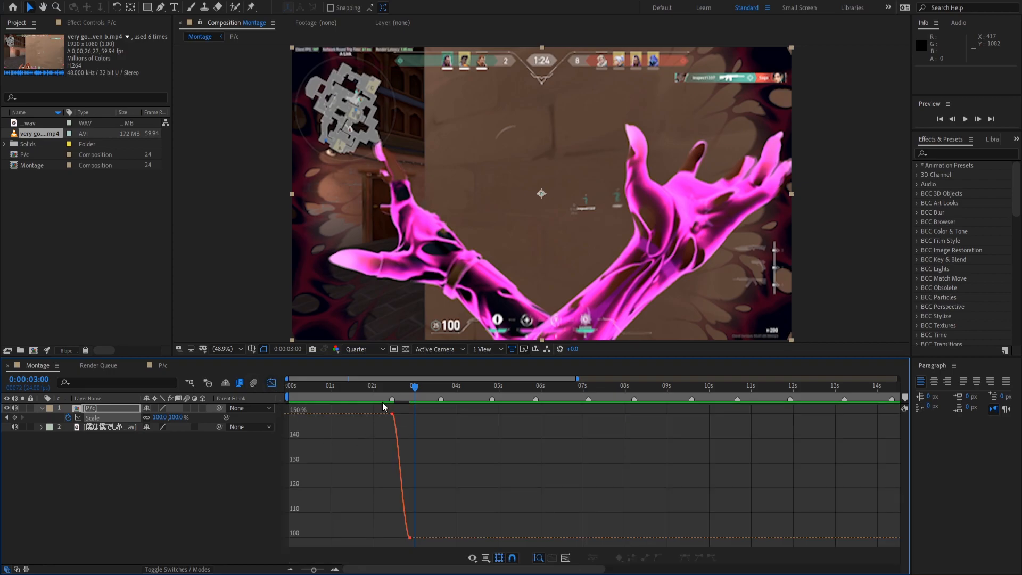
Drag the 150% keyframe's handle down so Scale plunges sharply, then eases into 100%.
click(396, 390)
click(336, 569)
click(335, 569)
drag(376, 382, 405, 406)
click(392, 421)
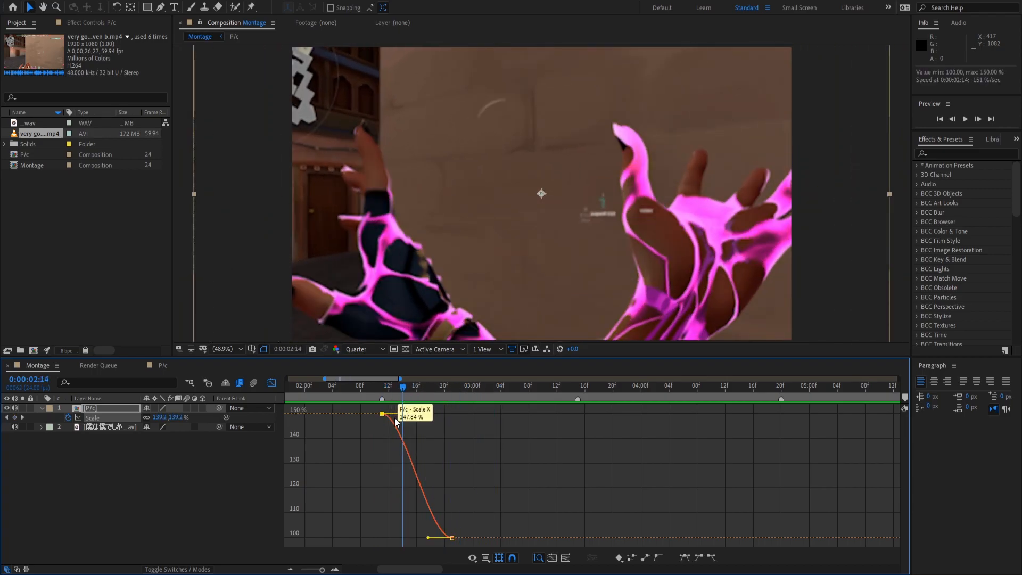
drag(378, 387, 408, 470)
drag(406, 414, 383, 536)
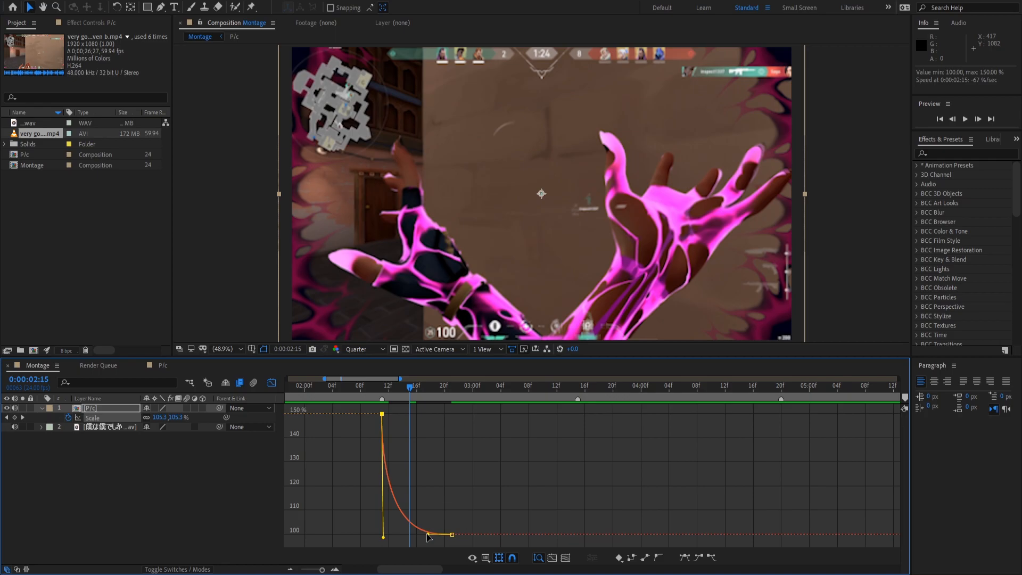
Steepen the first punch's ease-out from 150% and preview it from just before the punch.
drag(427, 534, 327, 526)
scroll(328, 522, left, 3)
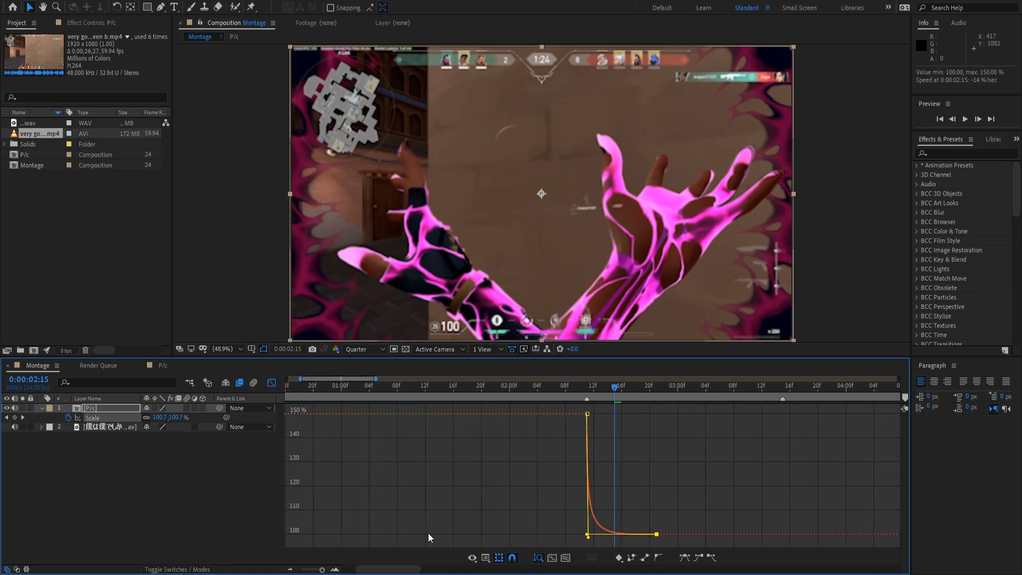
click(580, 392)
key(space)
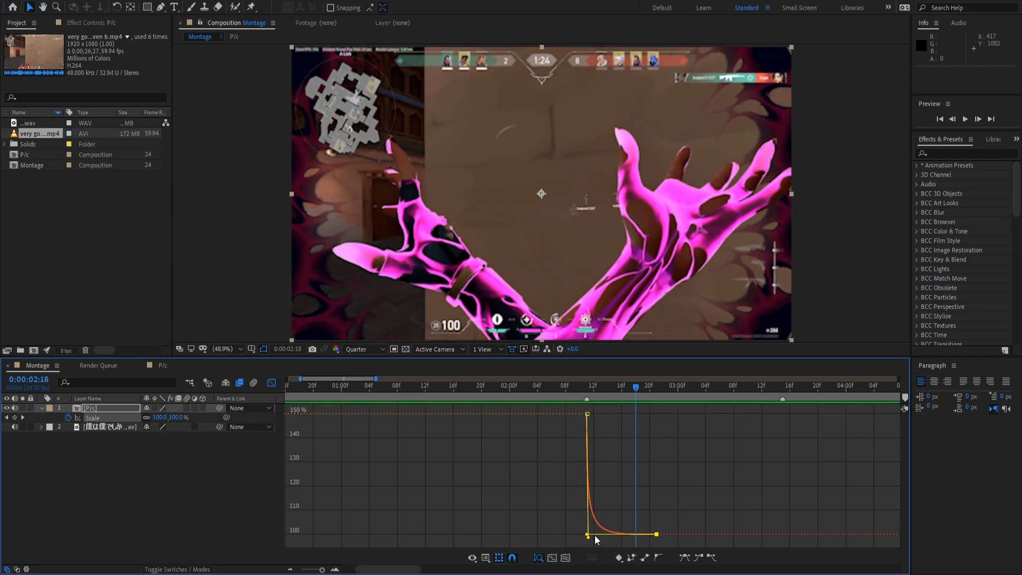
Reshape the 100% settling keyframe's ease, replay the punch, and return to layer bars.
mouse_move(588, 534)
mouse_down()
mouse_move(583, 509)
mouse_move(577, 519)
mouse_up()
click(579, 394)
key(space)
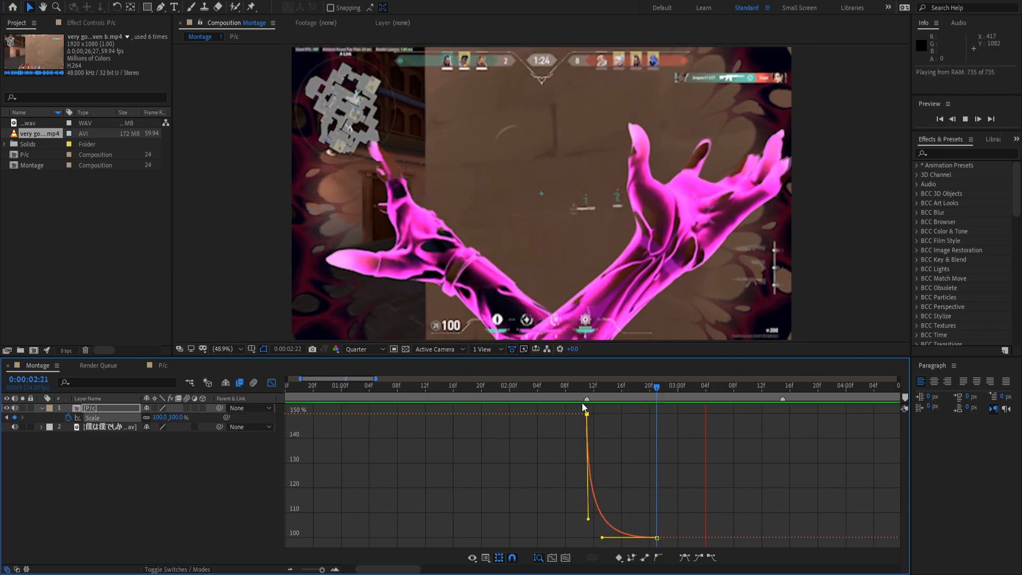
drag(699, 385, 725, 404)
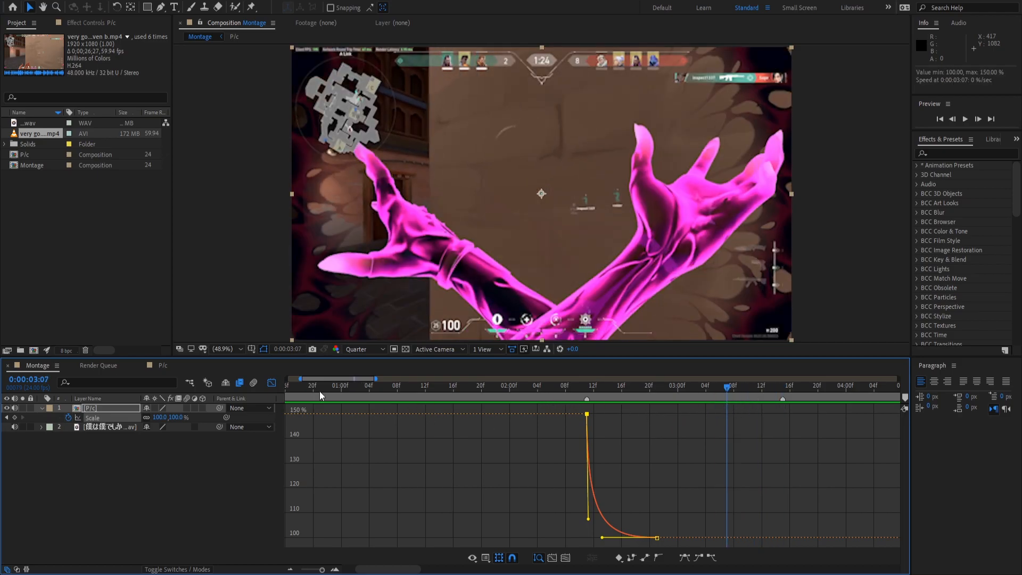
click(271, 383)
drag(760, 391, 783, 389)
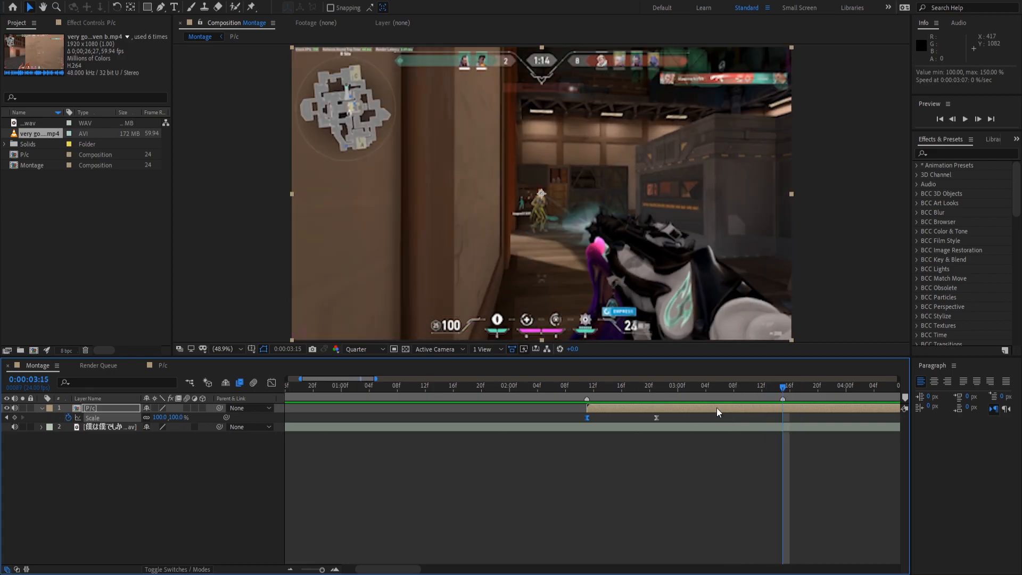
Add a Scale keyframe on the P/c layer at 0:00:03:11.
click(755, 384)
click(14, 418)
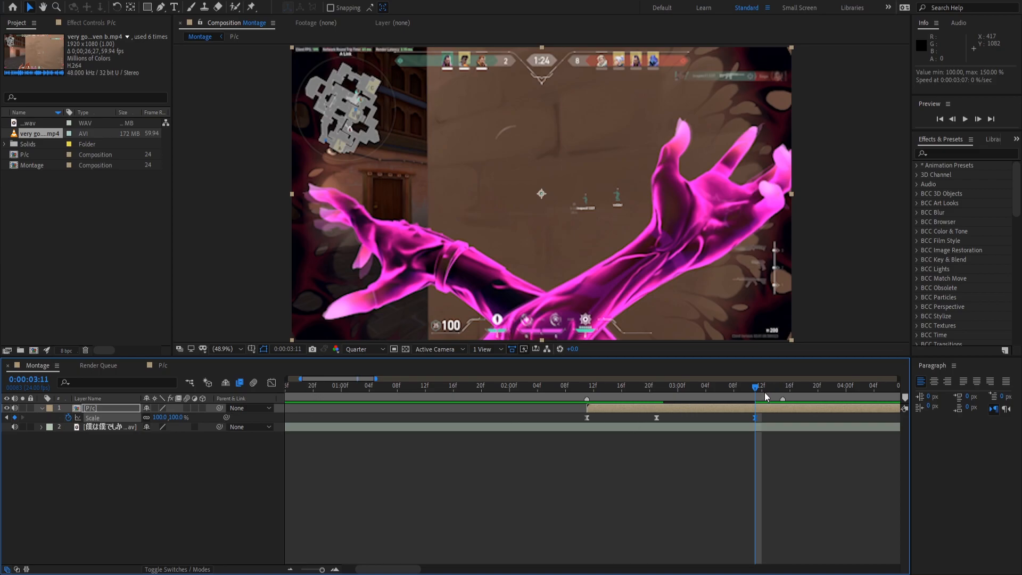
drag(765, 391, 775, 389)
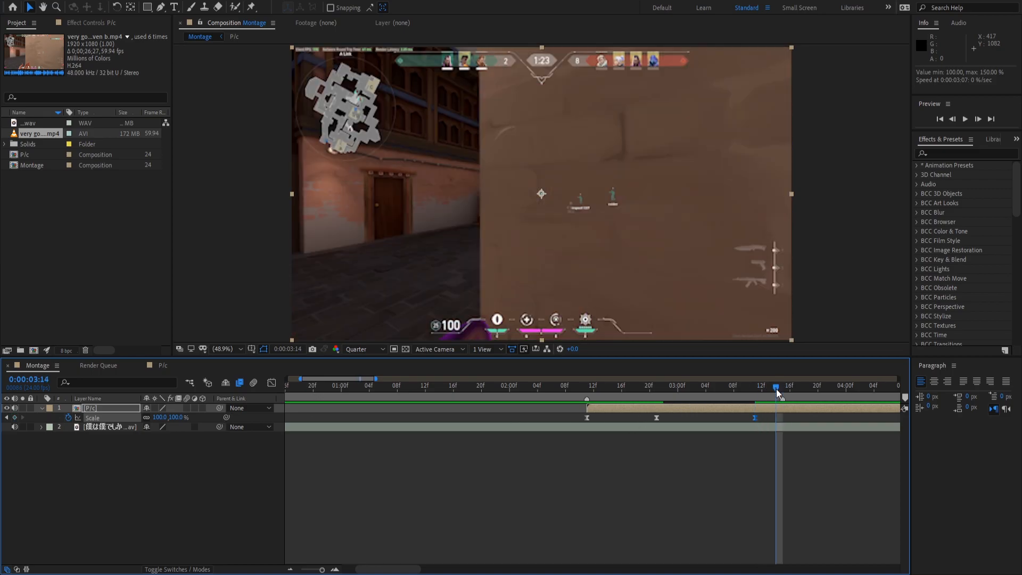
key(Page_Up)
key(Page_Up)
key(Page_Up)
Set Scale to 150% at 03:15 and back to 100% at 03:19.
drag(764, 385, 775, 385)
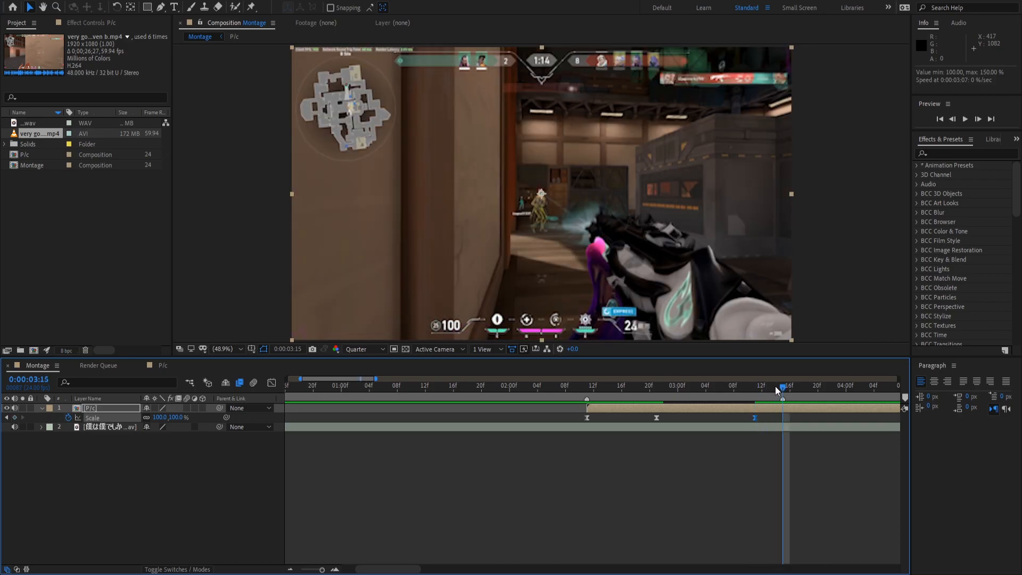
click(157, 417)
text(150)
key(Return)
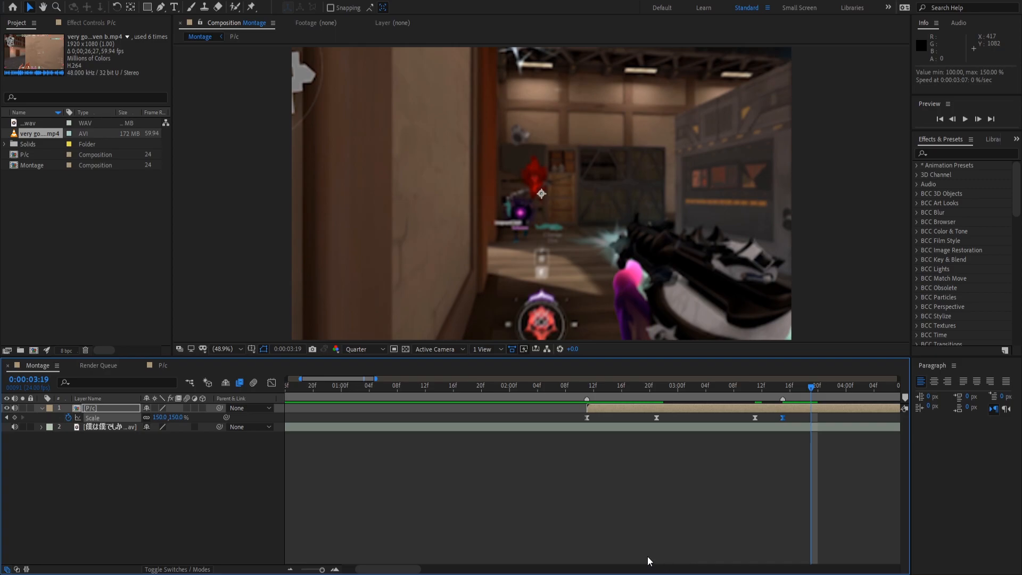
click(157, 417)
key(Return)
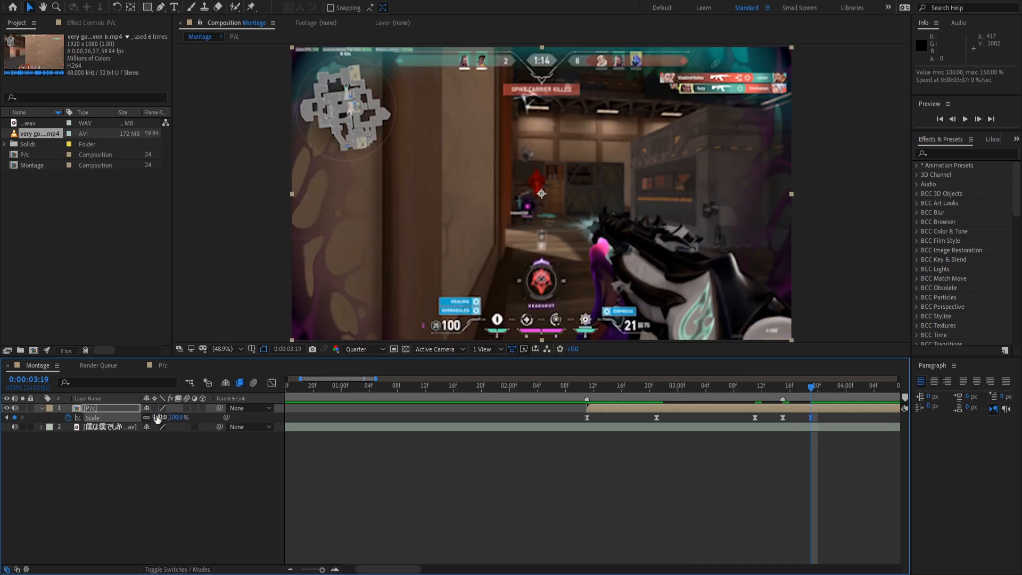
click(271, 382)
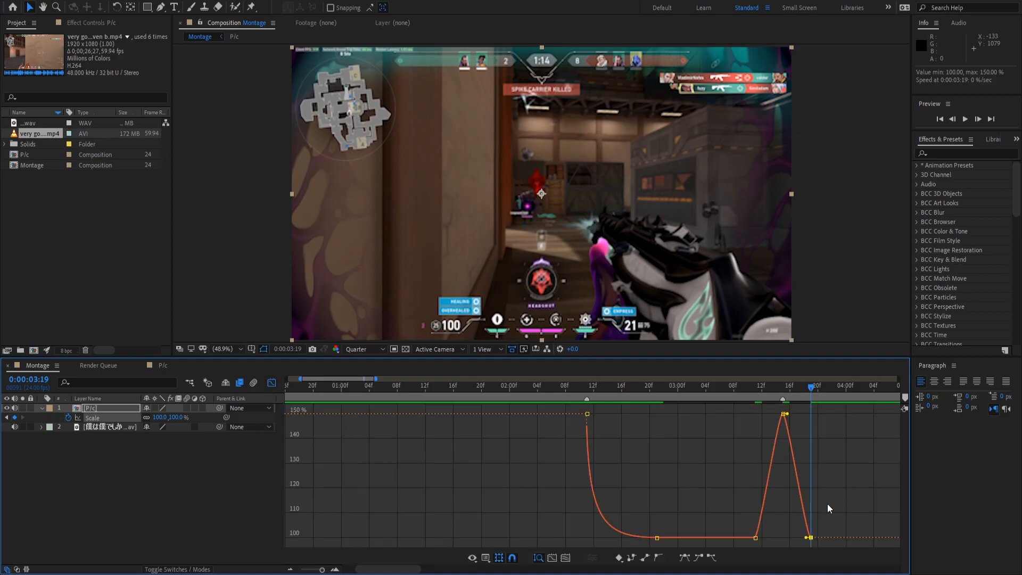
Ease the curve out of 03:11 and into 03:19, and sharpen the rise into the 150% peak.
click(756, 537)
drag(759, 537, 782, 538)
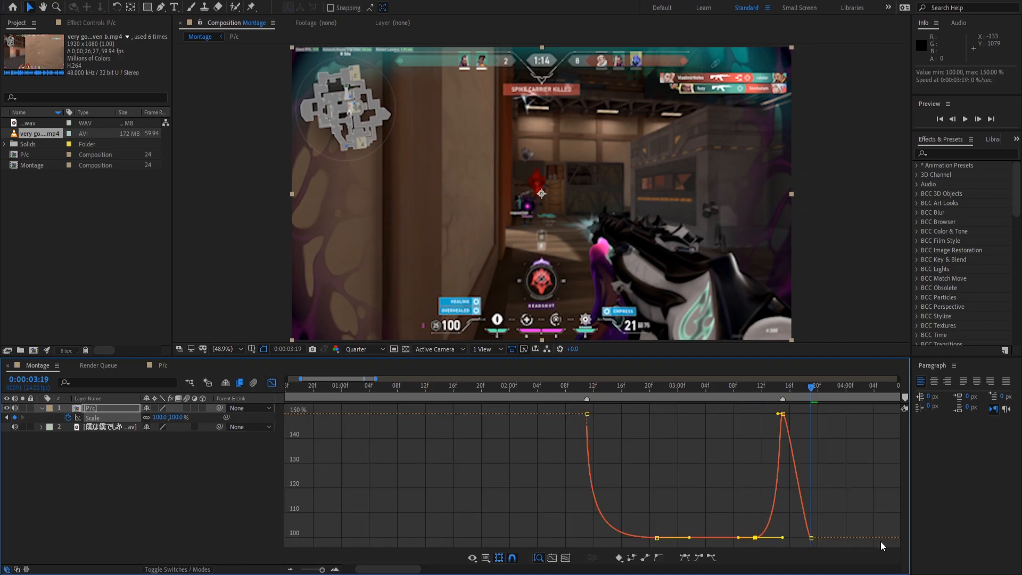
shift+click(812, 538)
click(827, 527)
click(811, 538)
drag(805, 537, 782, 538)
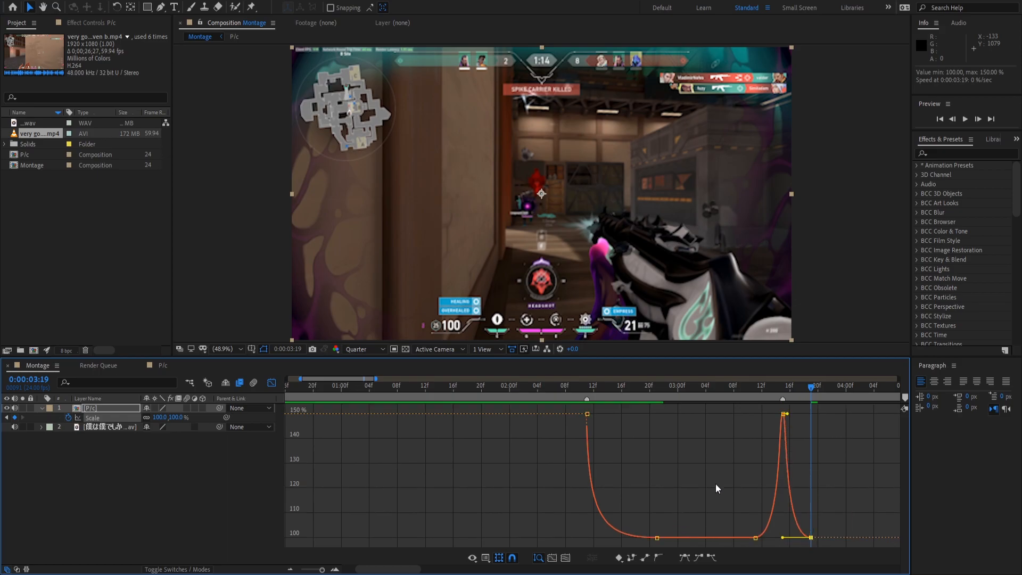
click(783, 414)
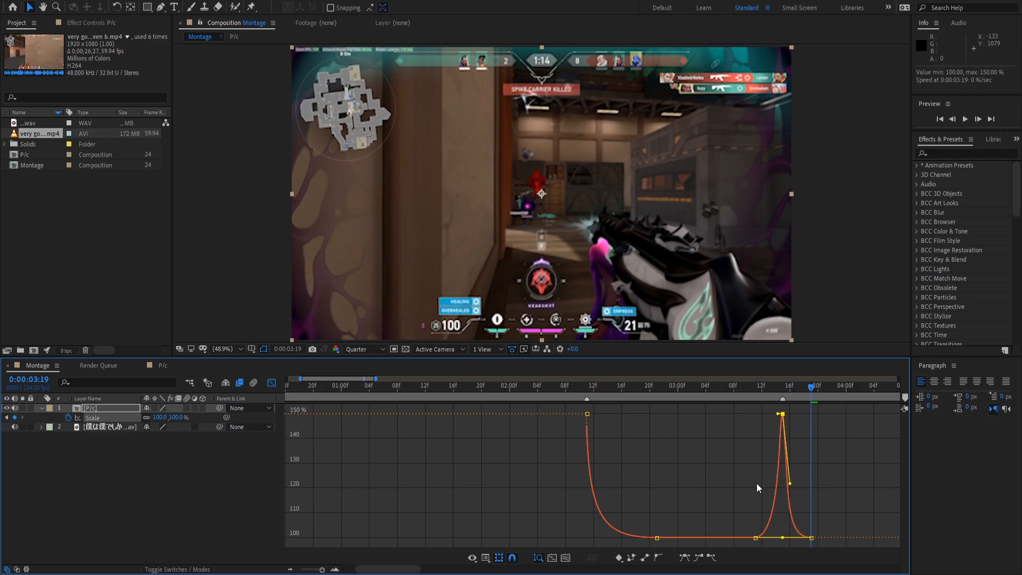
drag(778, 414, 780, 501)
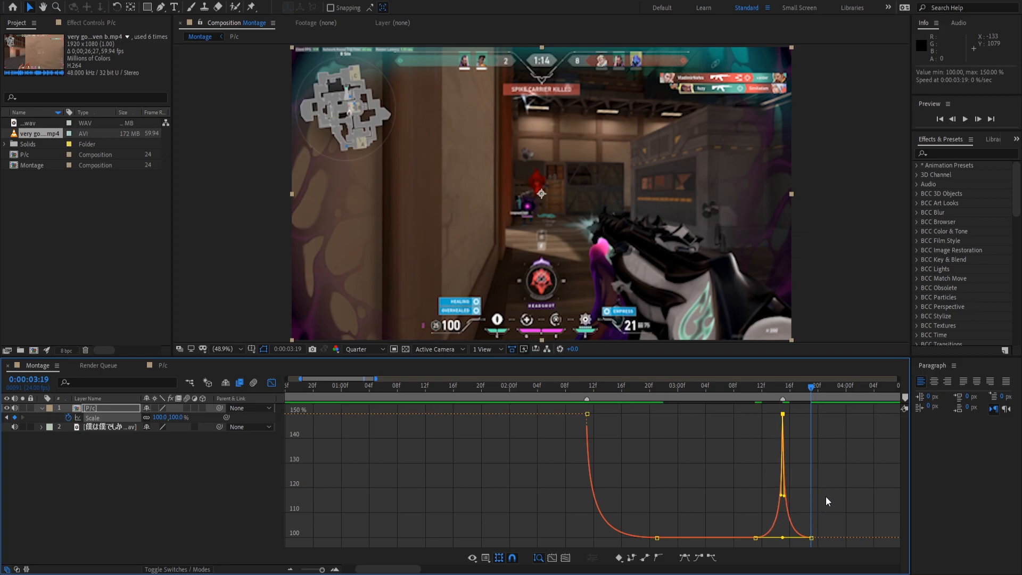
Preview the second punch, then shift its rise keyframes four frames earlier.
click(748, 388)
key(space)
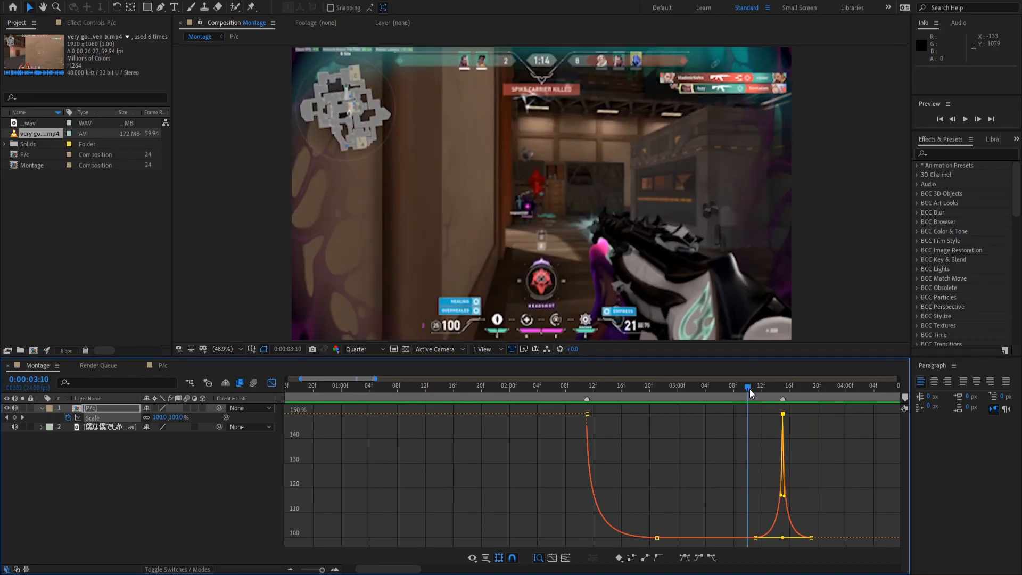
key(space)
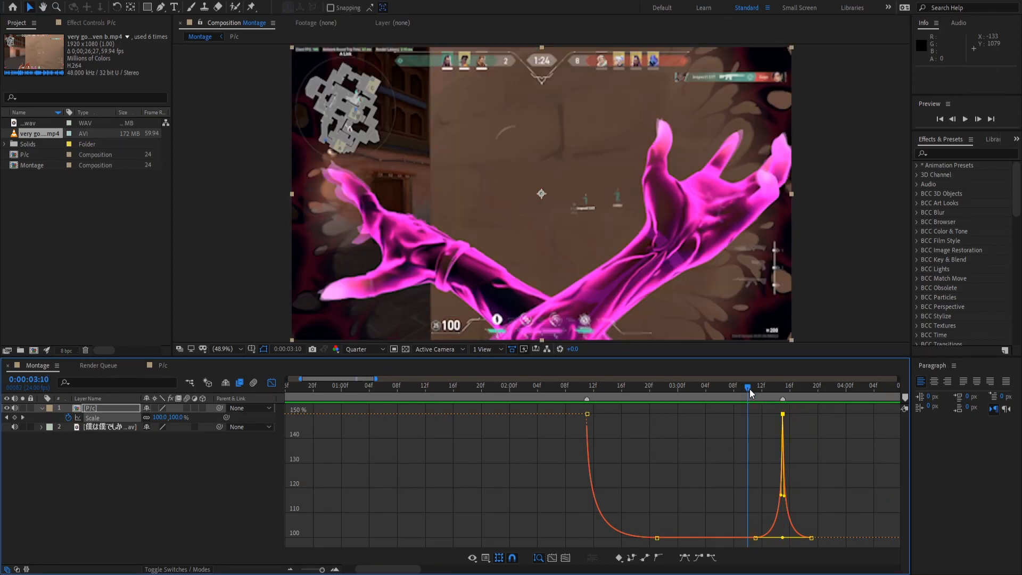
key(space)
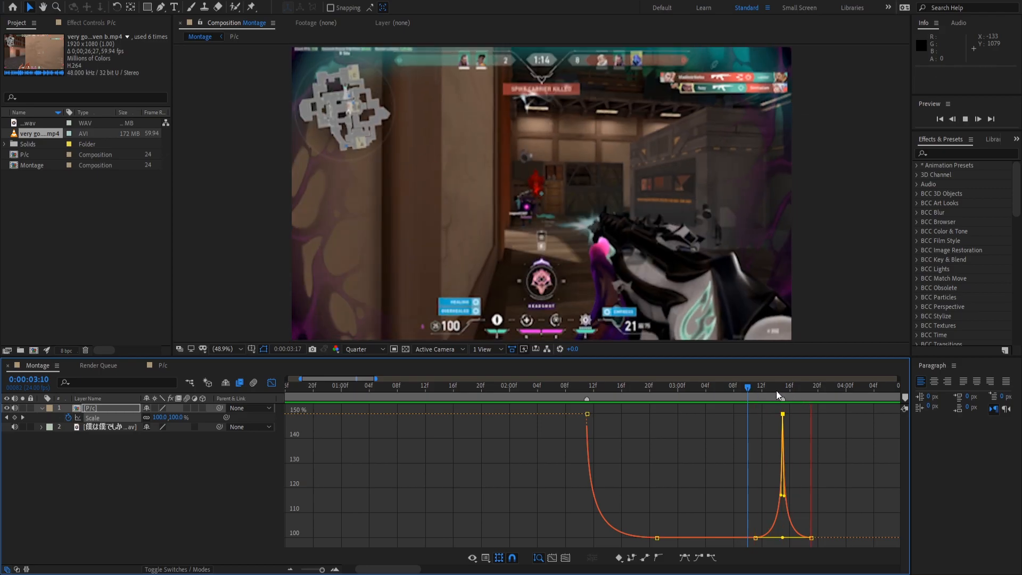
drag(720, 387, 782, 389)
drag(825, 422, 603, 392)
mouse_move(757, 540)
drag(757, 540, 723, 533)
Preview the punches from about 02:15 in layer-bar view to check the second punch's timing.
click(271, 383)
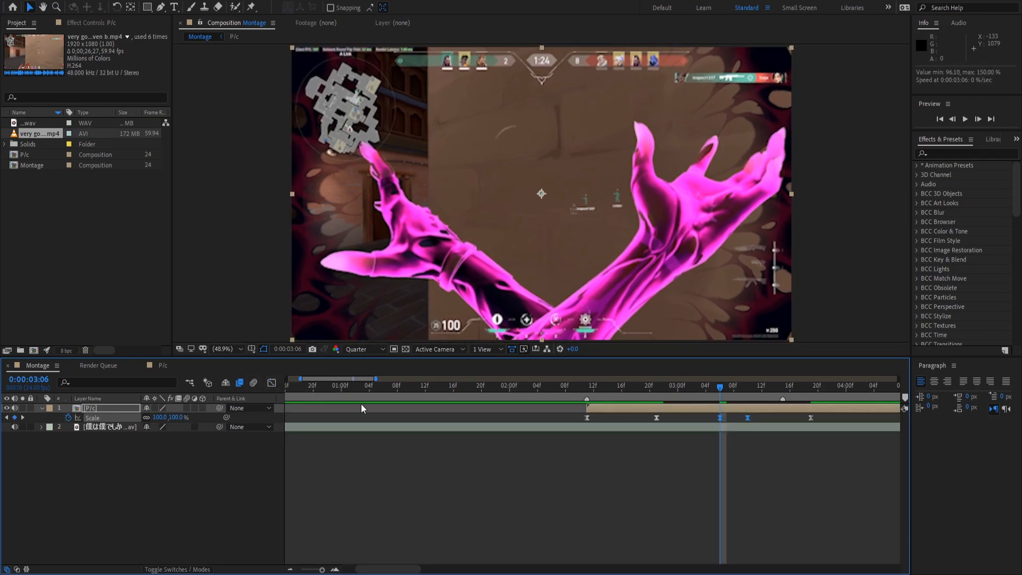
drag(702, 389, 616, 389)
key(space)
key(space)
key(space)
drag(702, 394, 713, 393)
key(space)
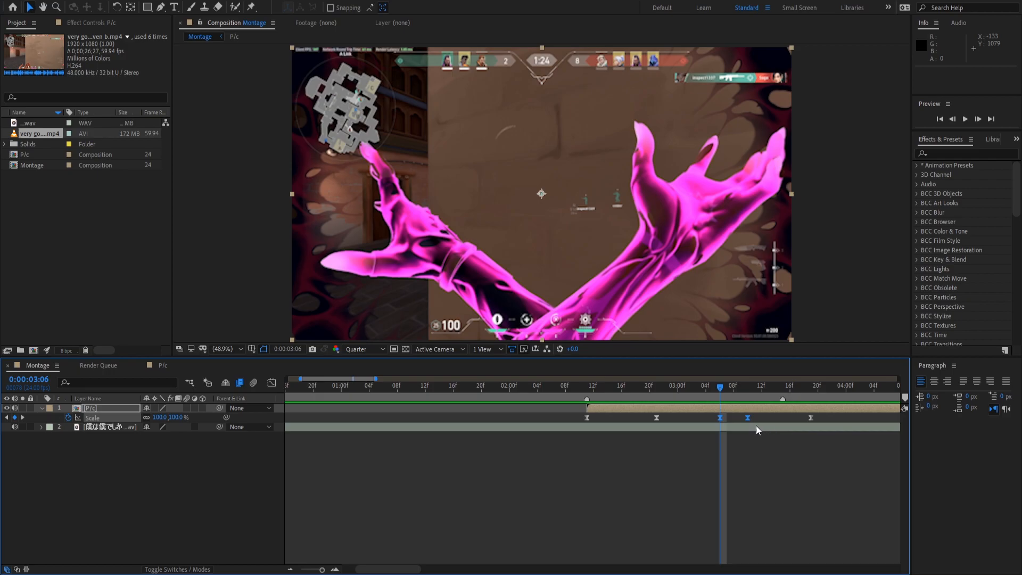
mouse_move(749, 419)
mouse_down()
mouse_move(778, 420)
mouse_move(749, 420)
mouse_up()
key(space)
key(space)
Move the settling keyframe later so the punch peaks at 03:15 and returns to 100% at 04:00.
click(778, 450)
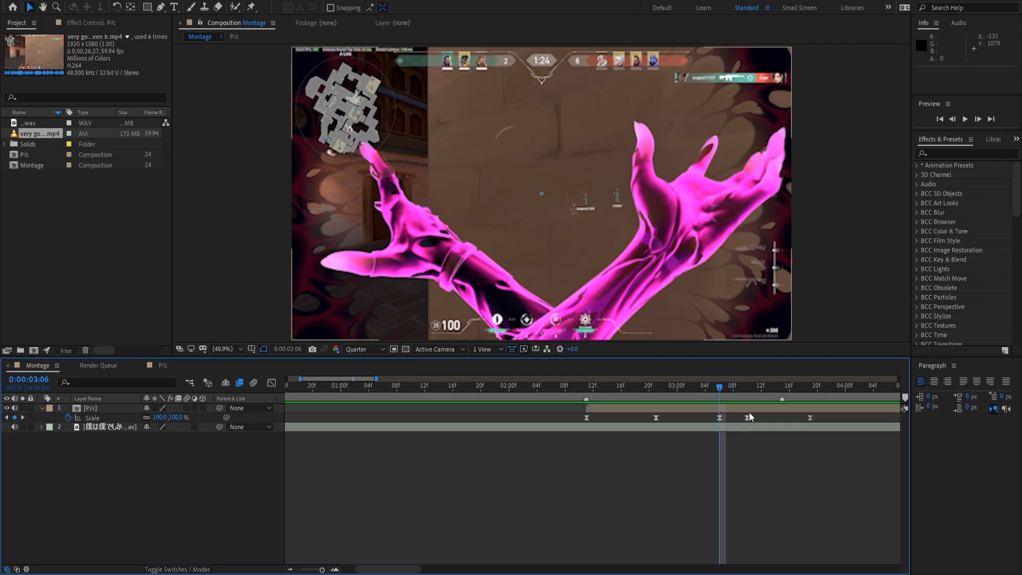
drag(747, 417, 856, 425)
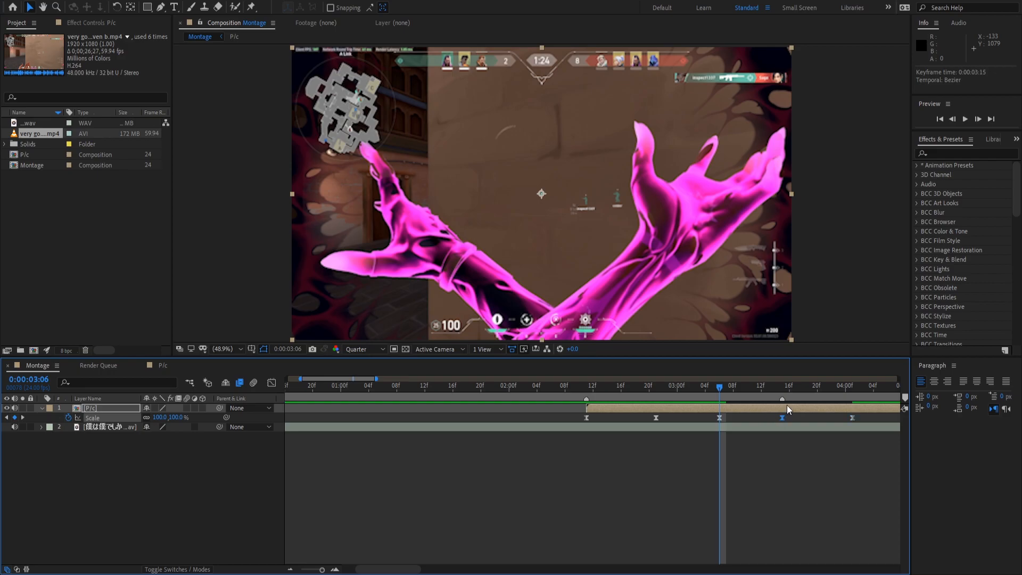
click(782, 390)
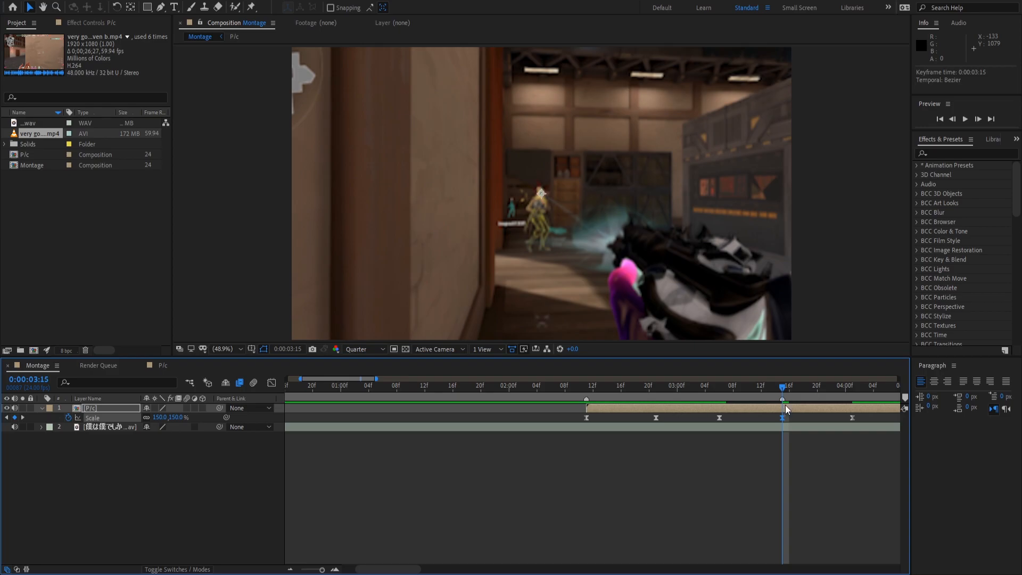
drag(782, 384, 847, 408)
Reshape the second punch's Bezier handles to remove the dip and overshoot around the 150% peak.
click(271, 383)
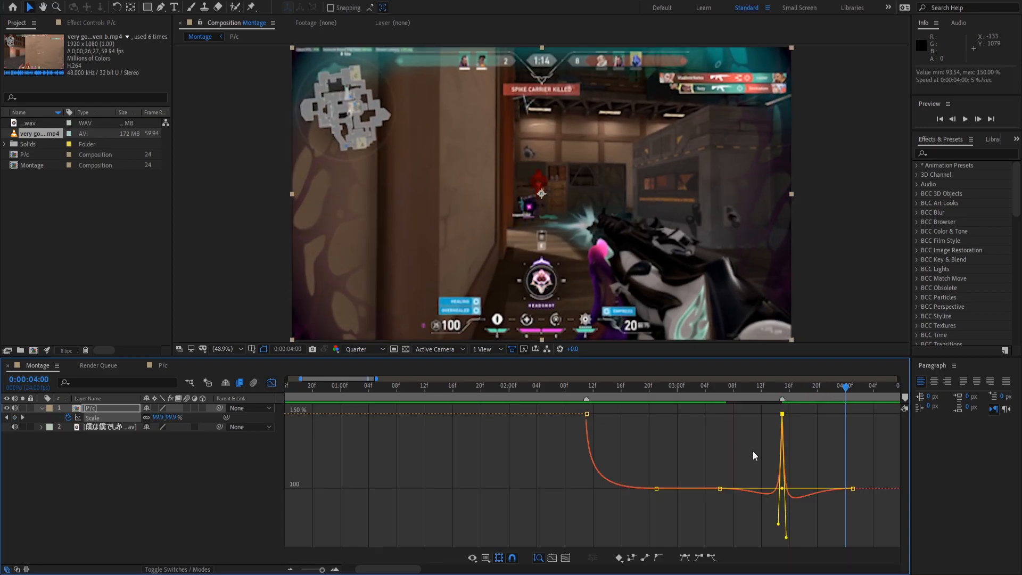
click(726, 545)
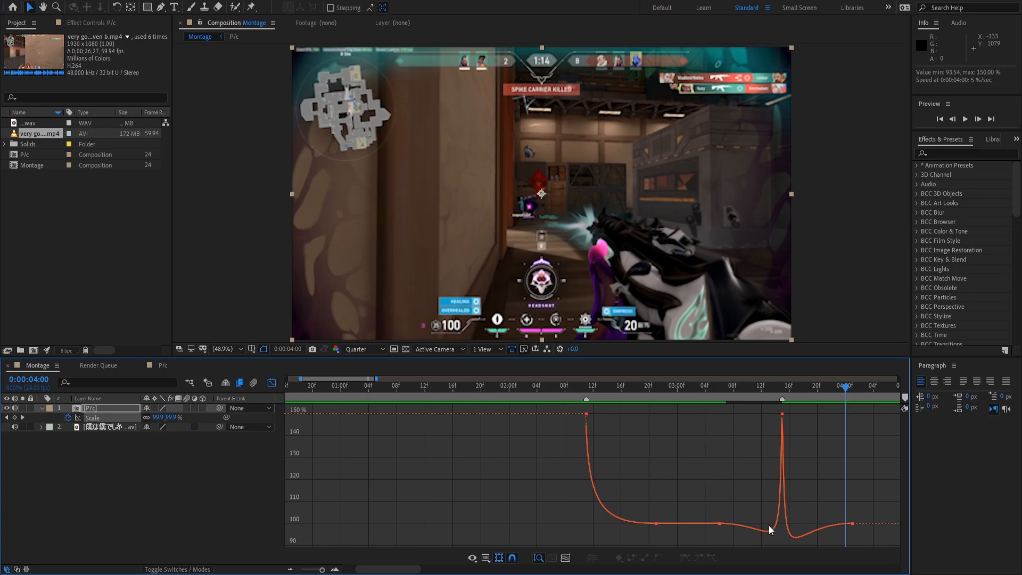
click(722, 525)
drag(780, 489, 679, 442)
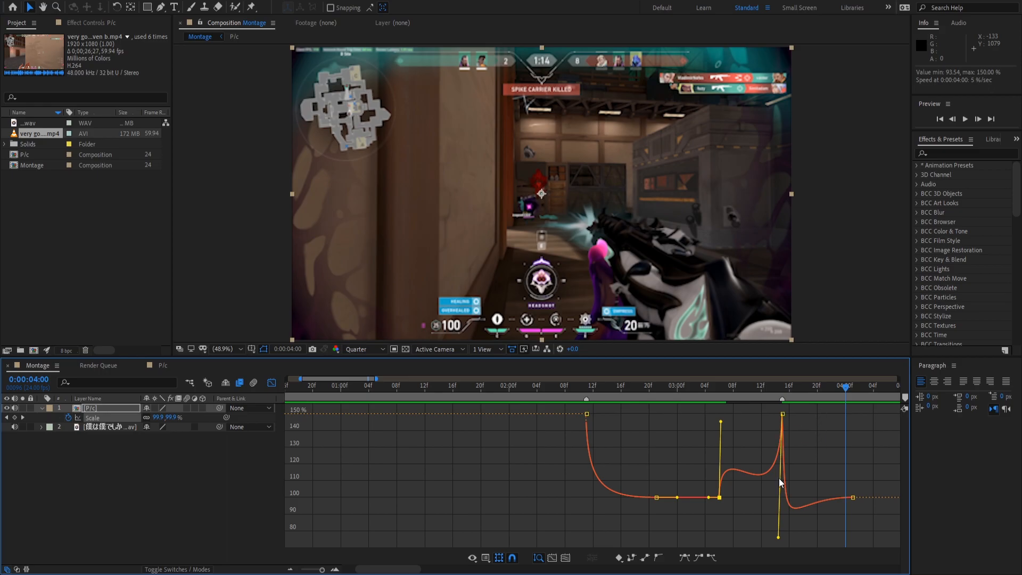
drag(778, 538, 735, 460)
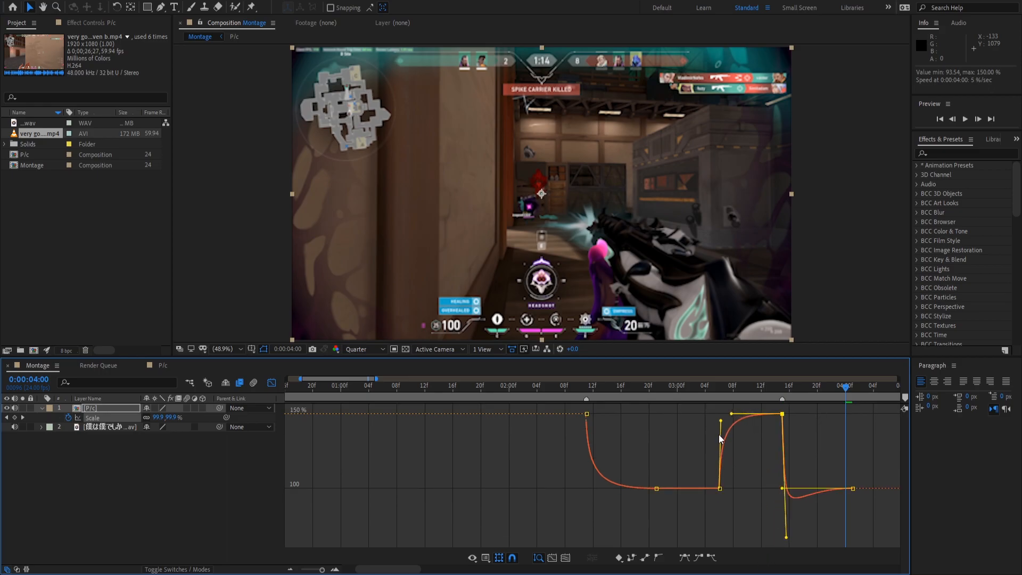
drag(787, 538, 791, 483)
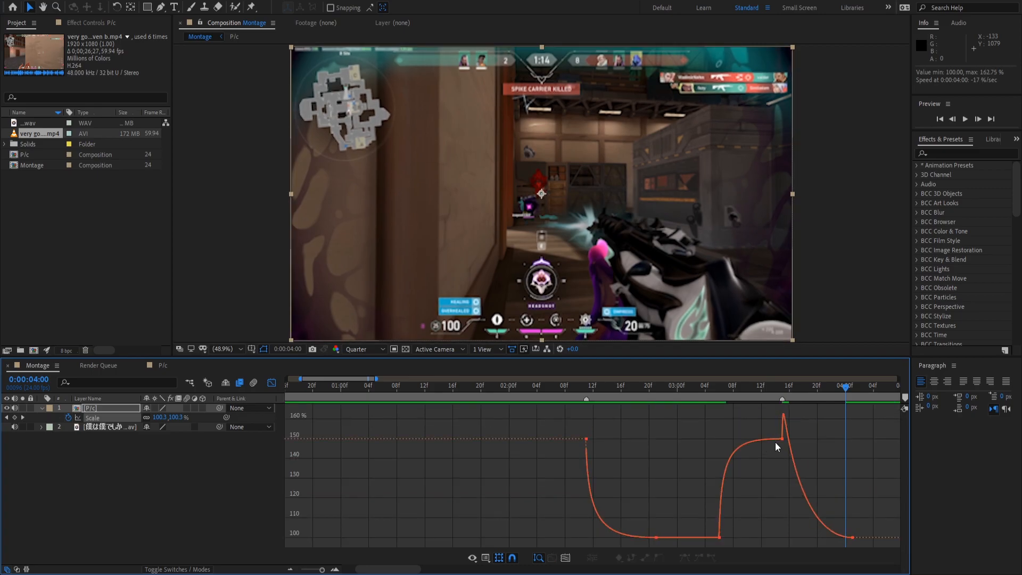
click(782, 439)
drag(786, 416, 770, 527)
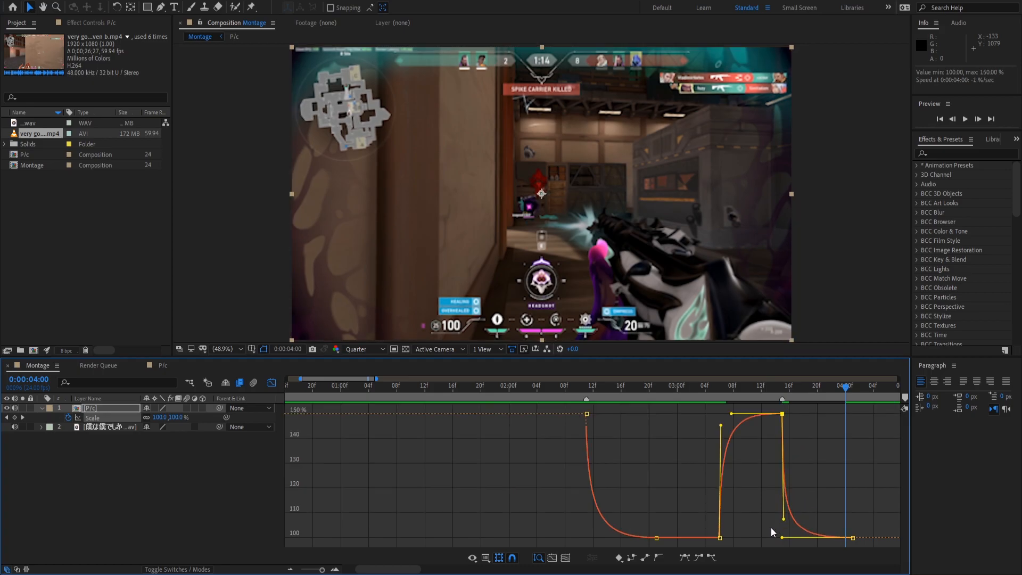
click(556, 445)
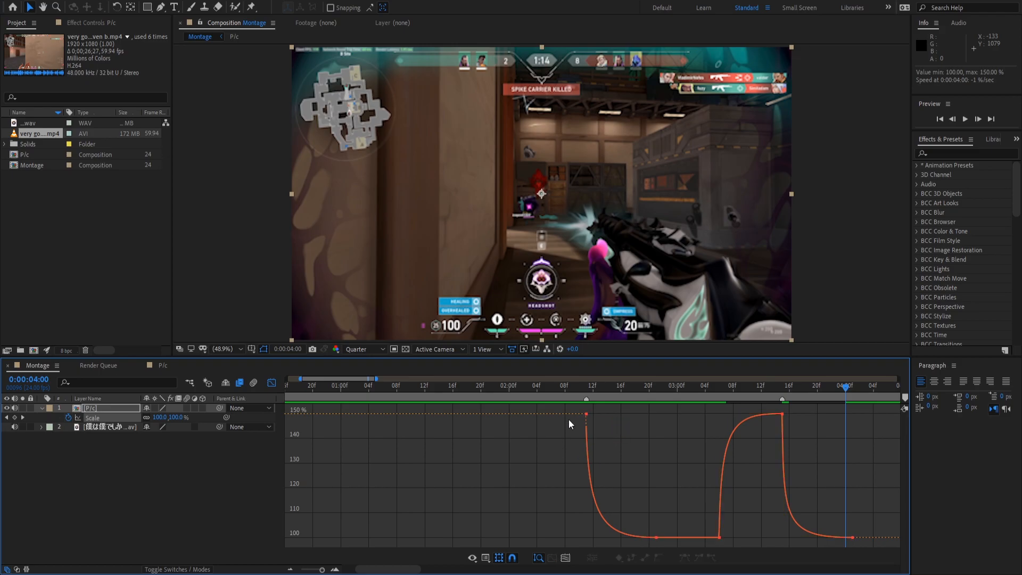
Preview the Scale pulses from 02:10 and 03:06, then place the time at 0:00:04:05.
click(577, 391)
key(space)
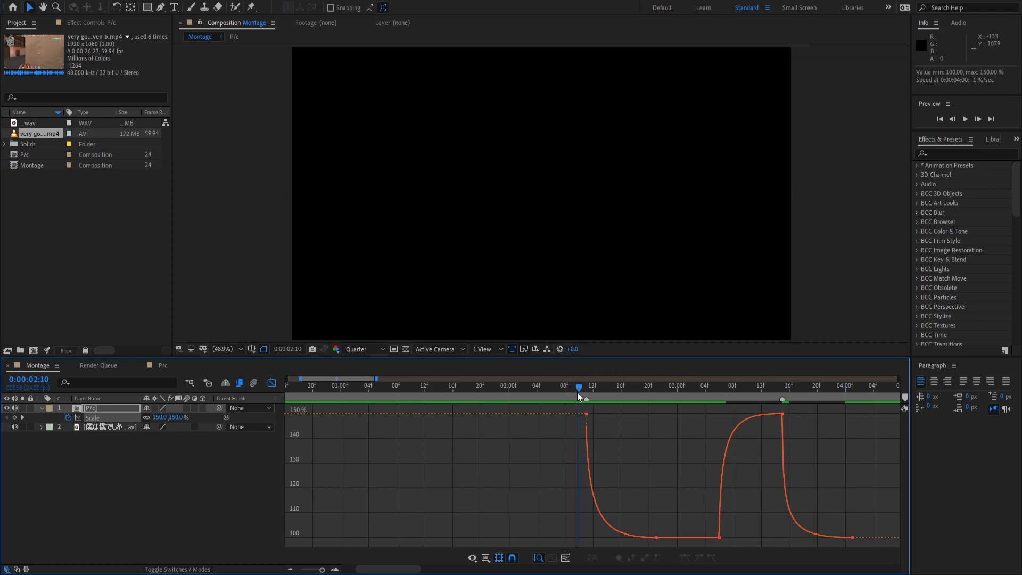
key(space)
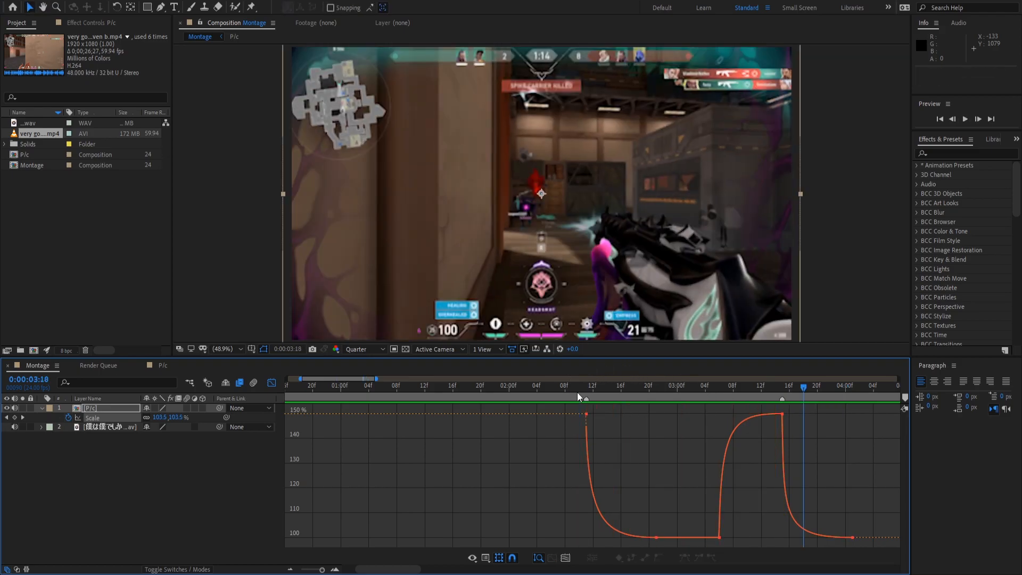
click(717, 392)
key(space)
key(space)
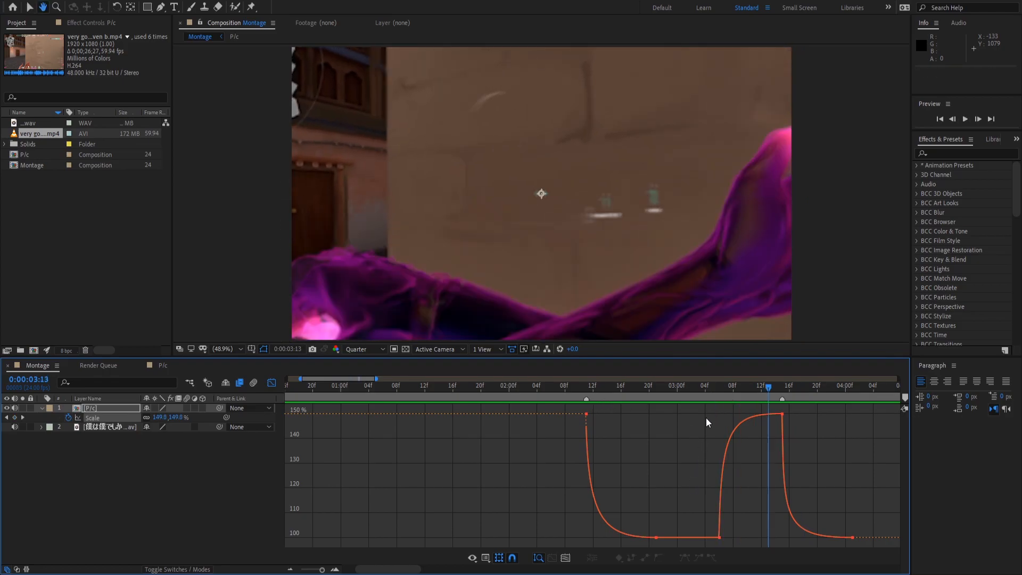
key(space)
key(space)
click(704, 394)
key(space)
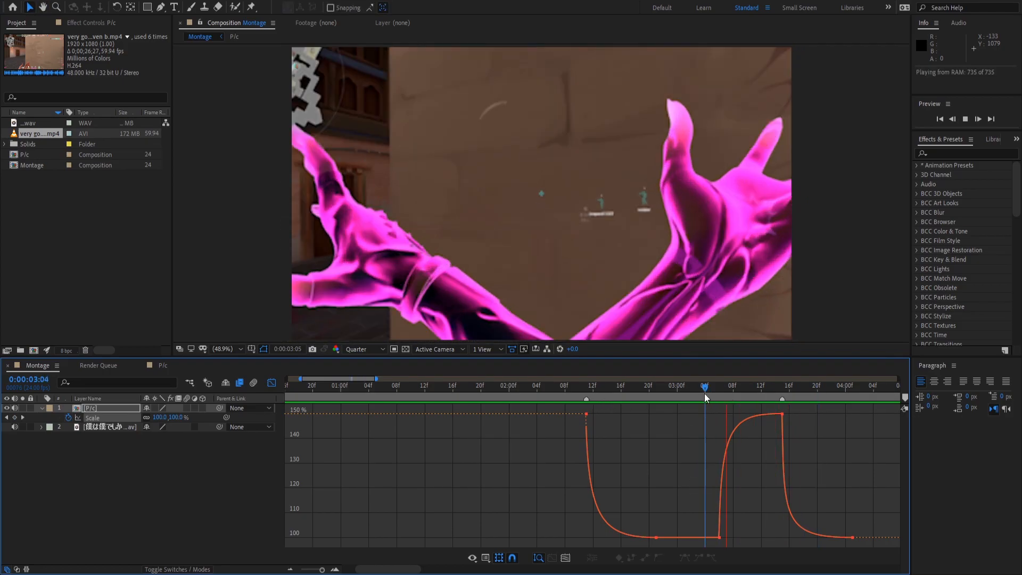
key(space)
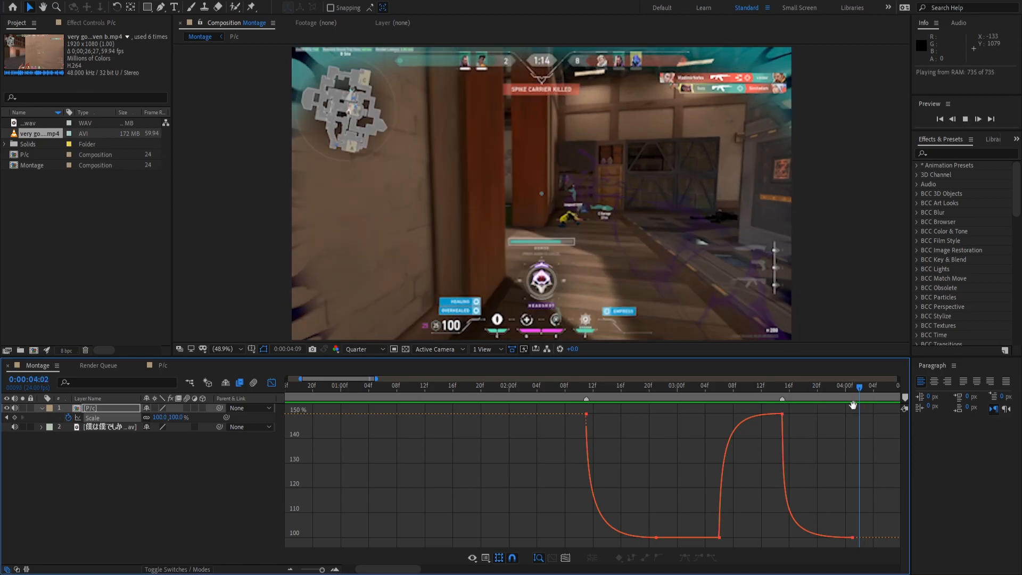
drag(543, 396, 563, 401)
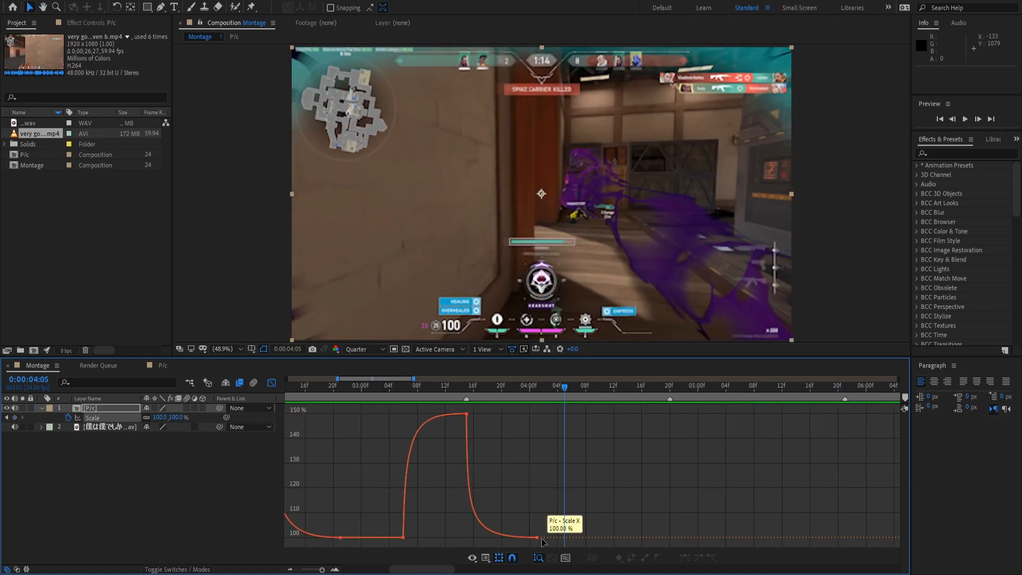
Copy the previous pulse's Scale keyframes and paste them at 04:05.
drag(367, 405, 558, 528)
key(ctrl+c)
key(ctrl+v)
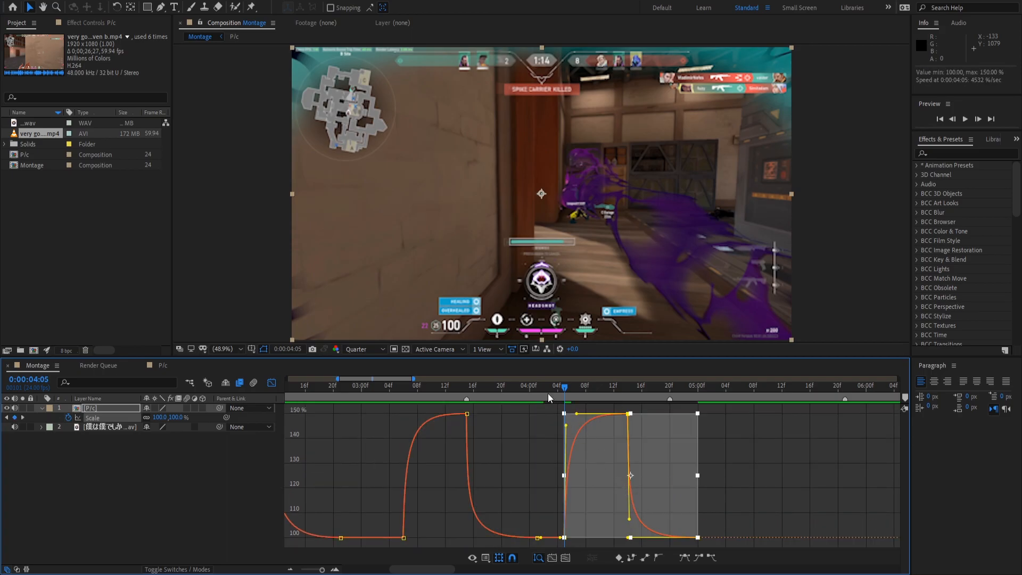
key(space)
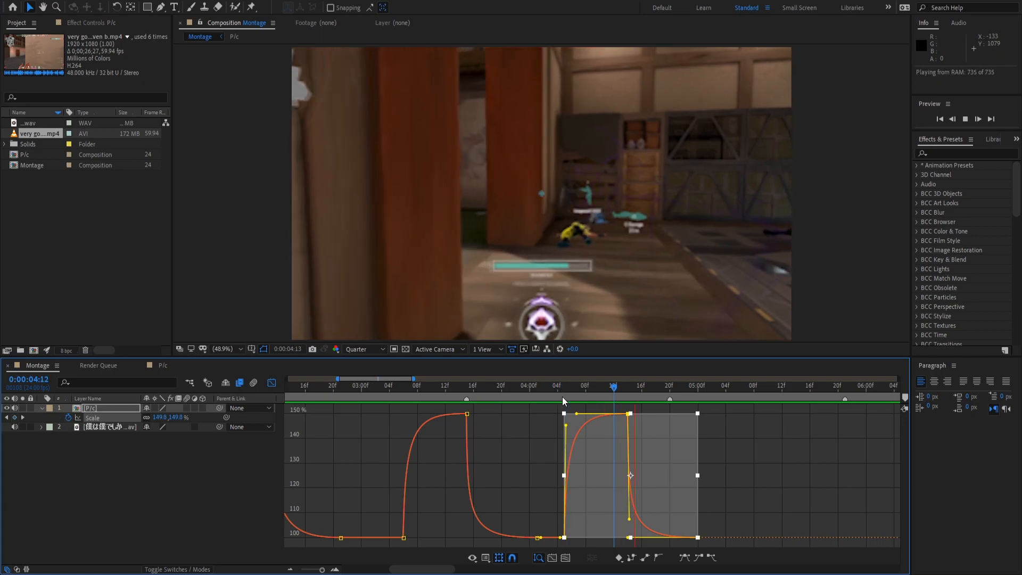
key(space)
Retime the pasted pulse's fall to 04:20 and remove its overshoot above 150% and undershoot below 100%.
click(734, 415)
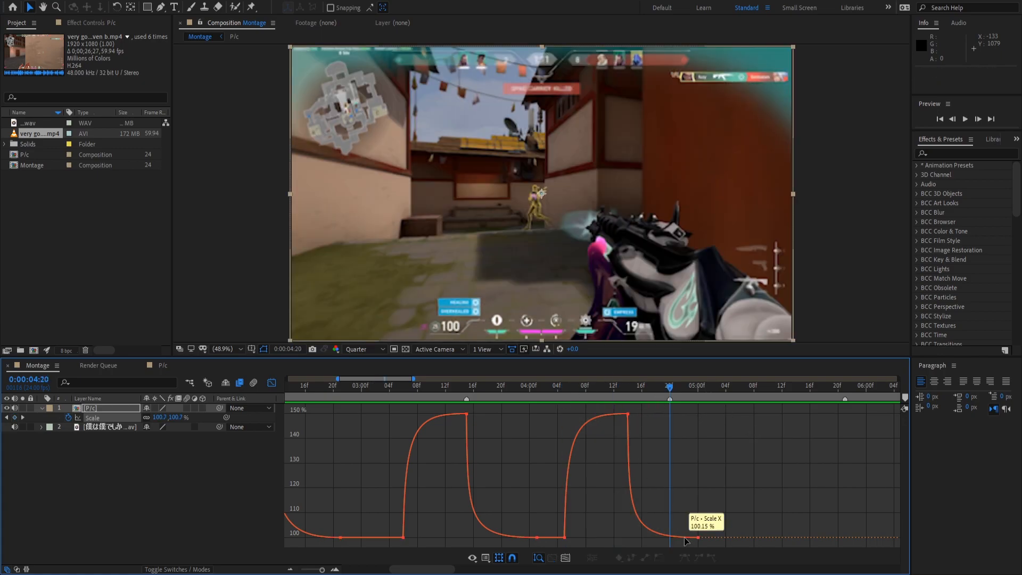
drag(699, 539, 781, 537)
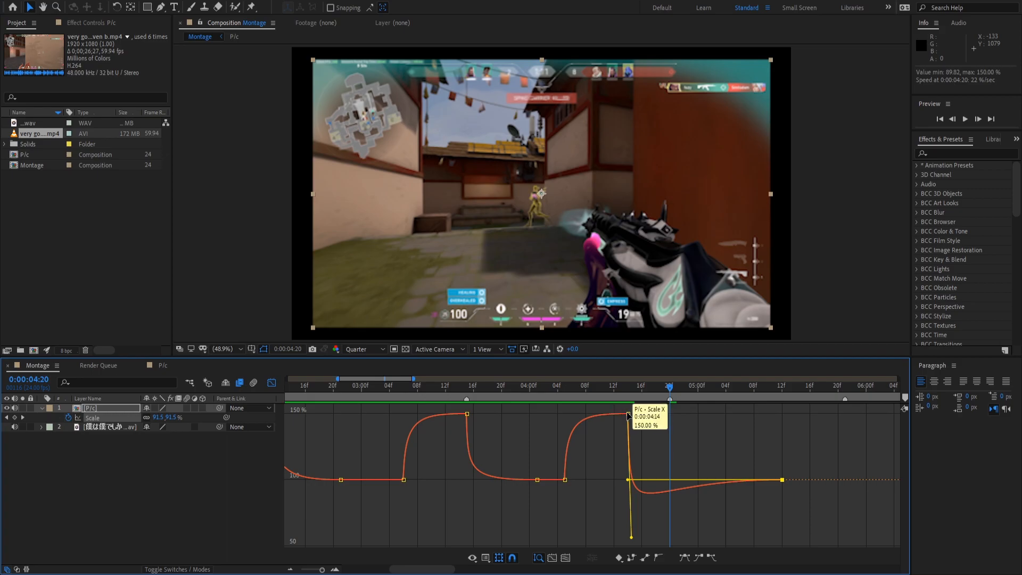
drag(629, 414, 669, 414)
click(650, 421)
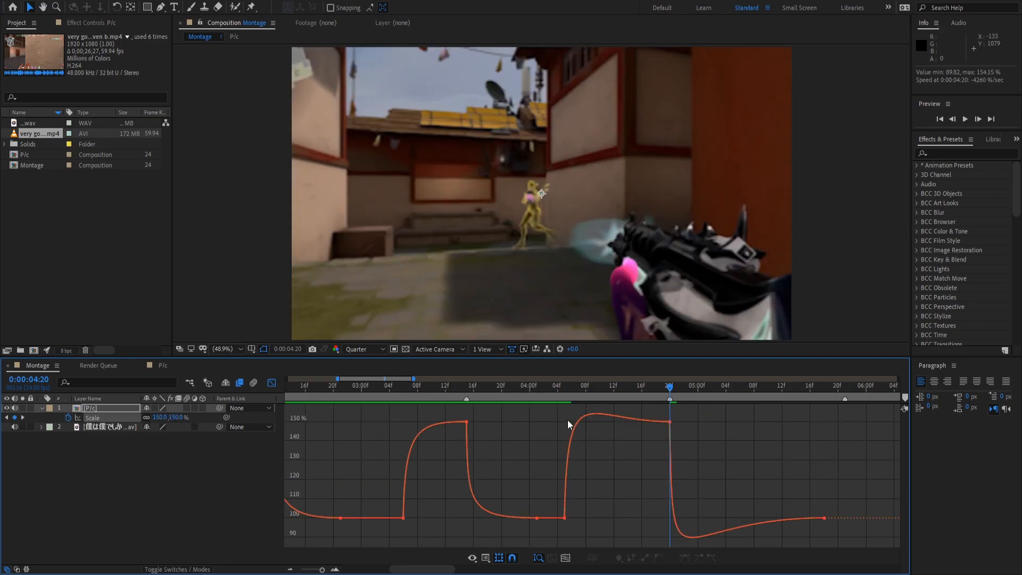
click(564, 522)
drag(570, 411, 557, 447)
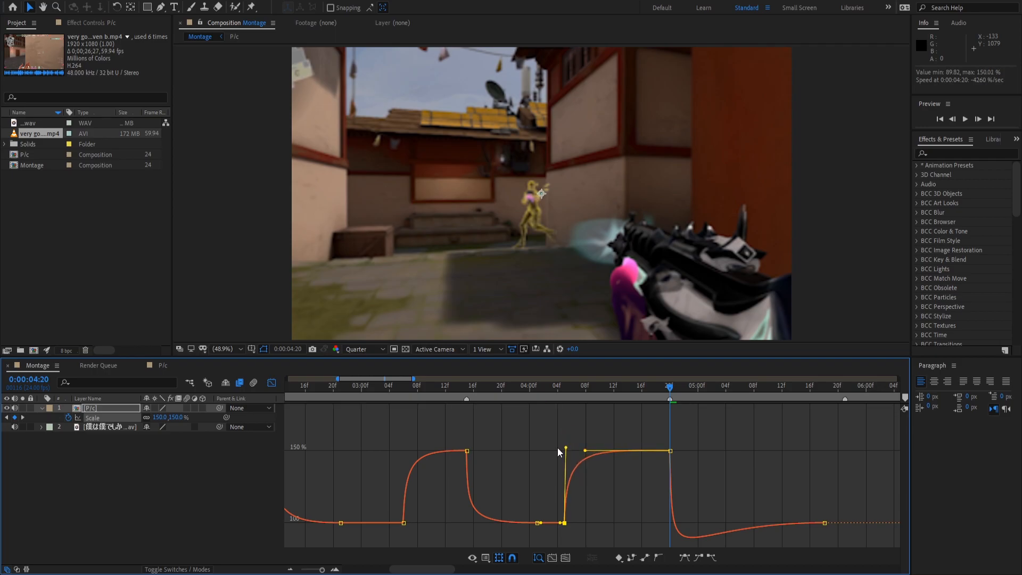
click(823, 518)
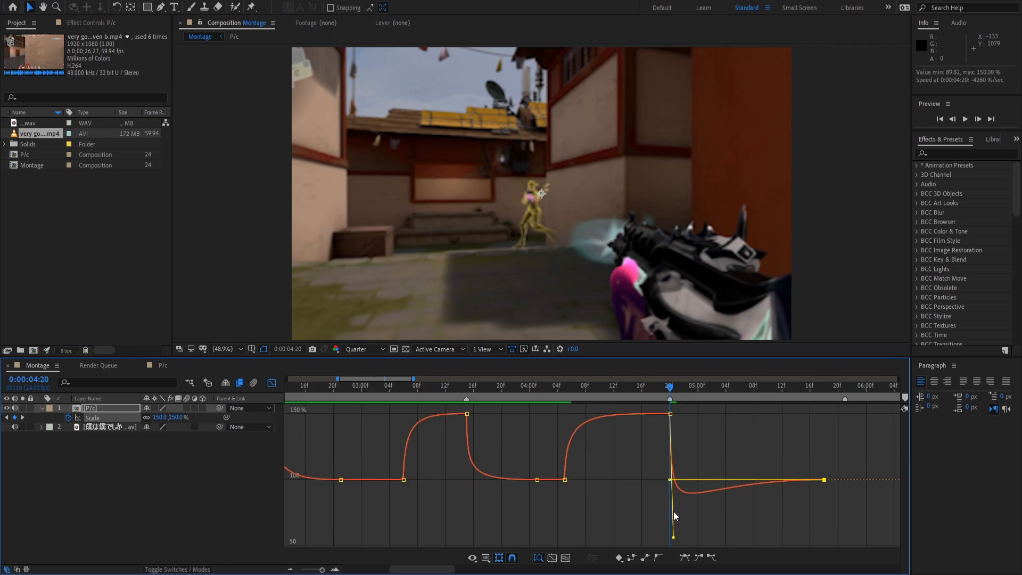
drag(674, 537, 662, 481)
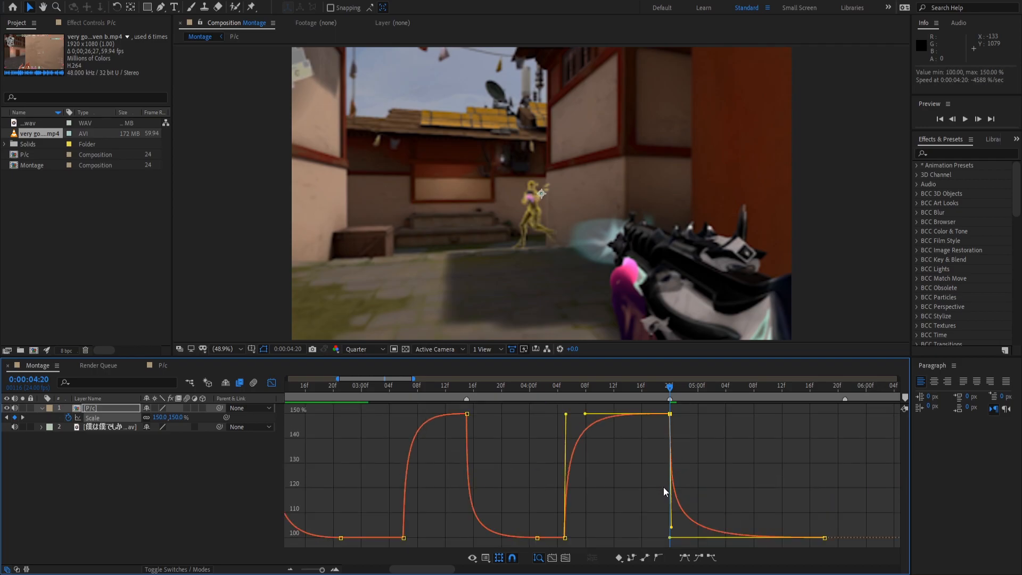
key(space)
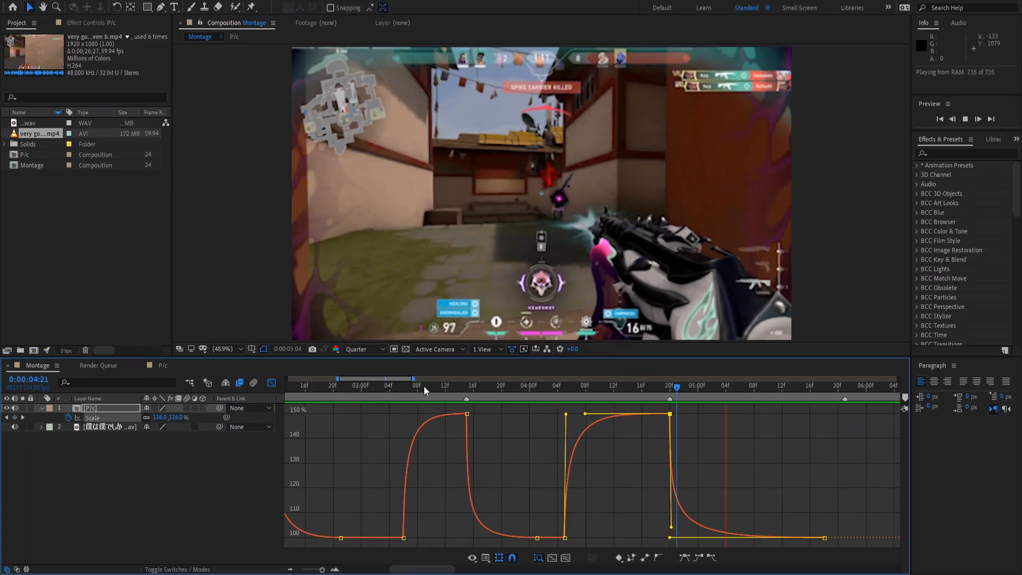
key(space)
click(835, 539)
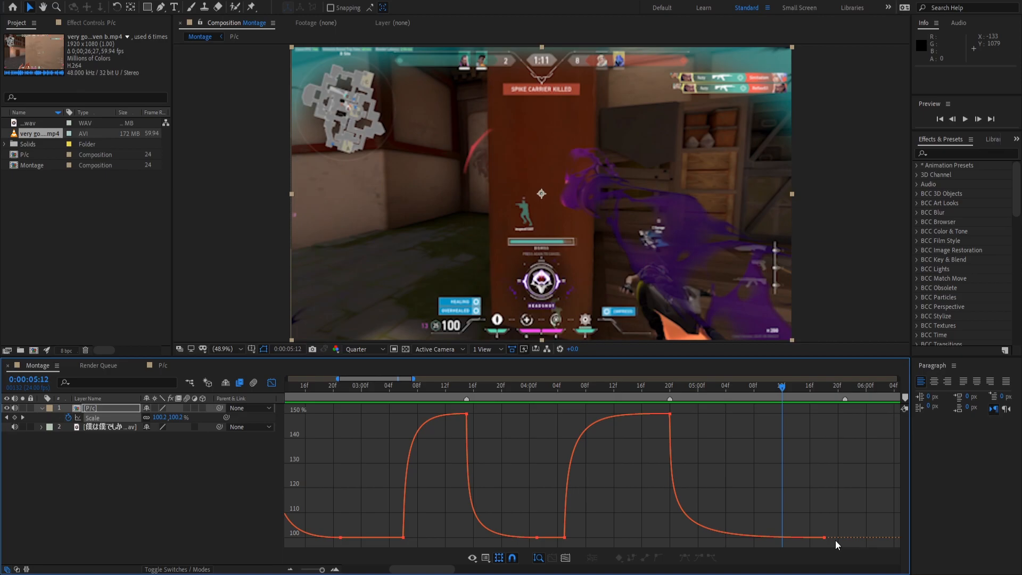
Pull the last pulse's end keyframe earlier and paste another pulse at 05:13.
drag(541, 541, 392, 406)
mouse_move(782, 396)
mouse_down()
mouse_move(847, 391)
mouse_move(790, 395)
mouse_up()
mouse_move(814, 540)
drag(815, 540, 744, 539)
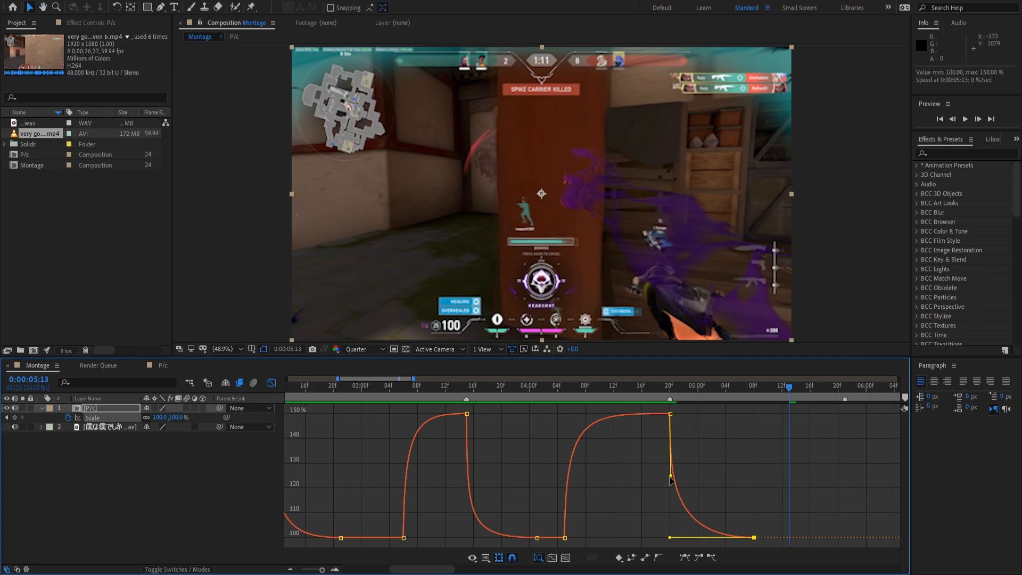
key(ctrl+v)
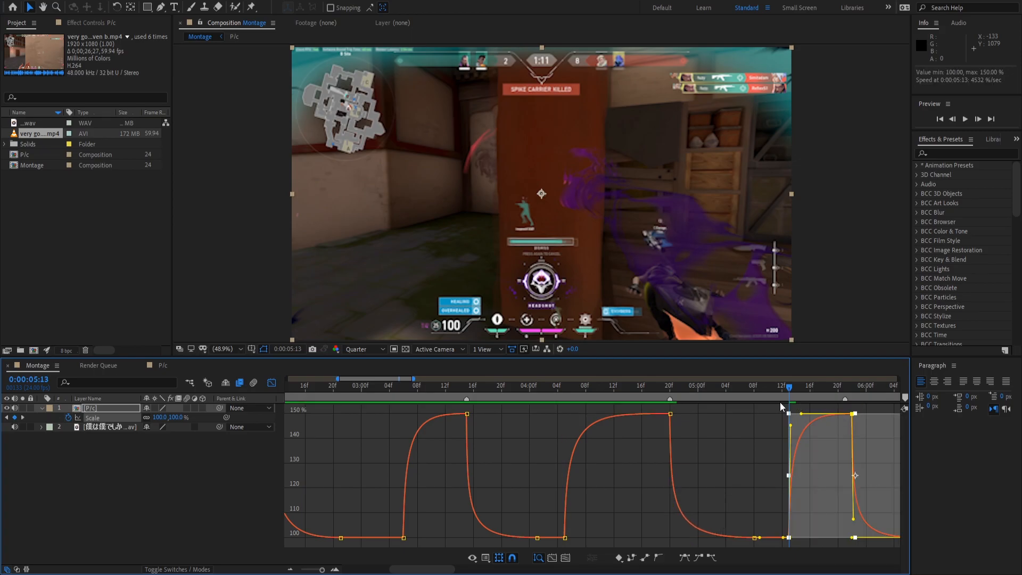
key(space)
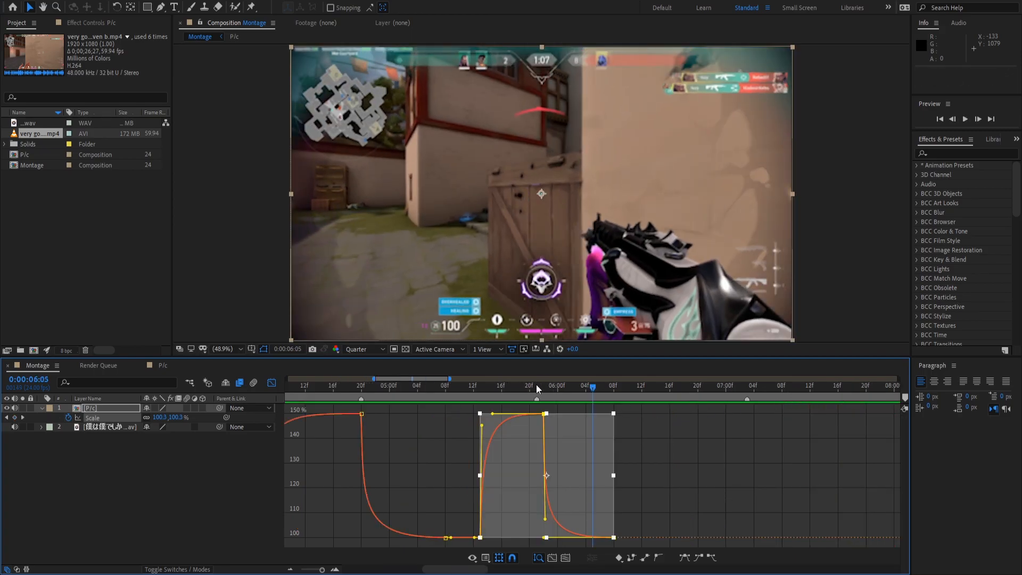
Move the pasted pulse's peak one frame earlier and preview its timing.
click(540, 385)
click(618, 426)
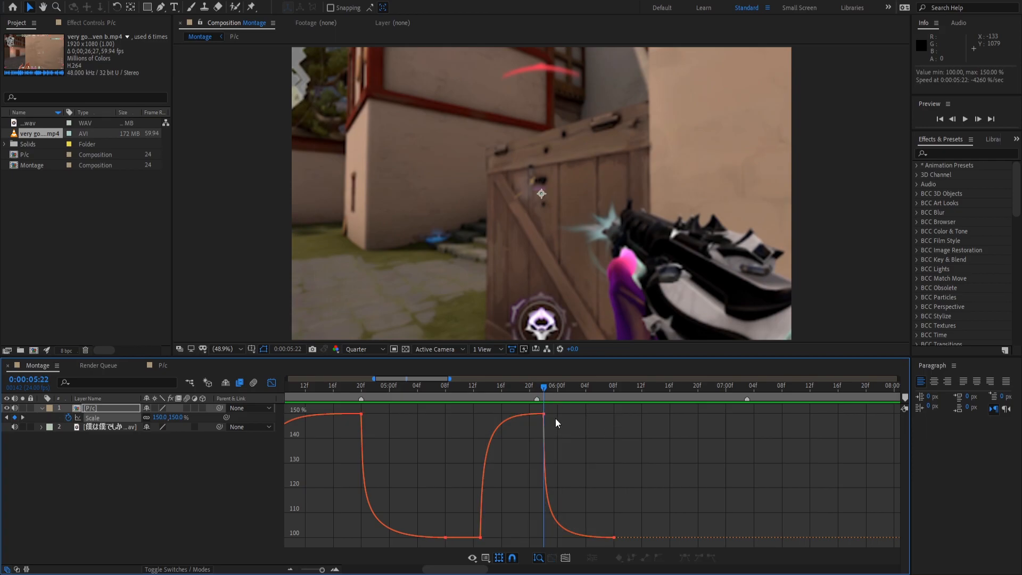
drag(544, 414, 538, 414)
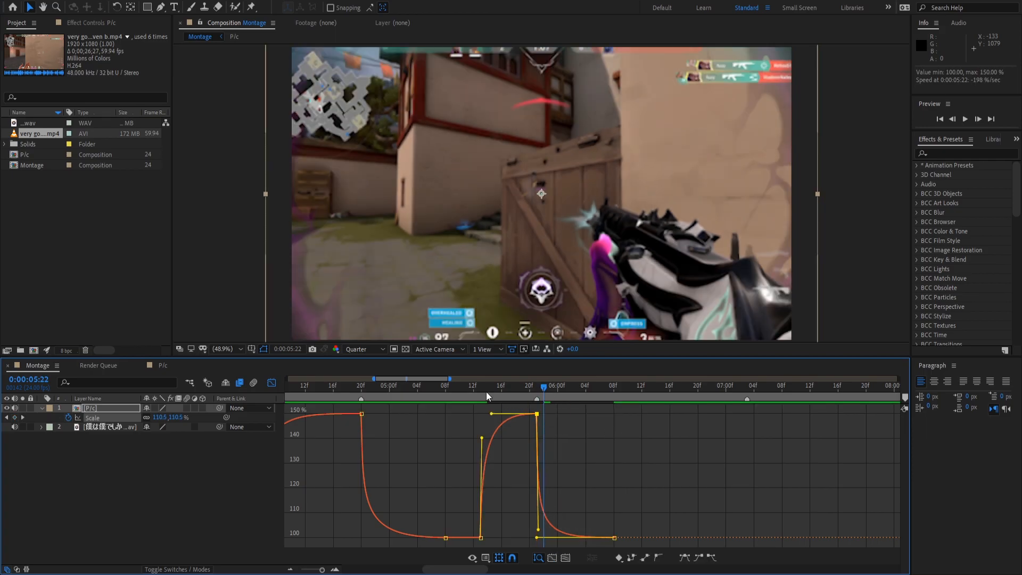
key(space)
Shift the pulse's rise to 05:10 and its 150% keyframe to 05:21, with a steep rise.
drag(478, 385, 460, 387)
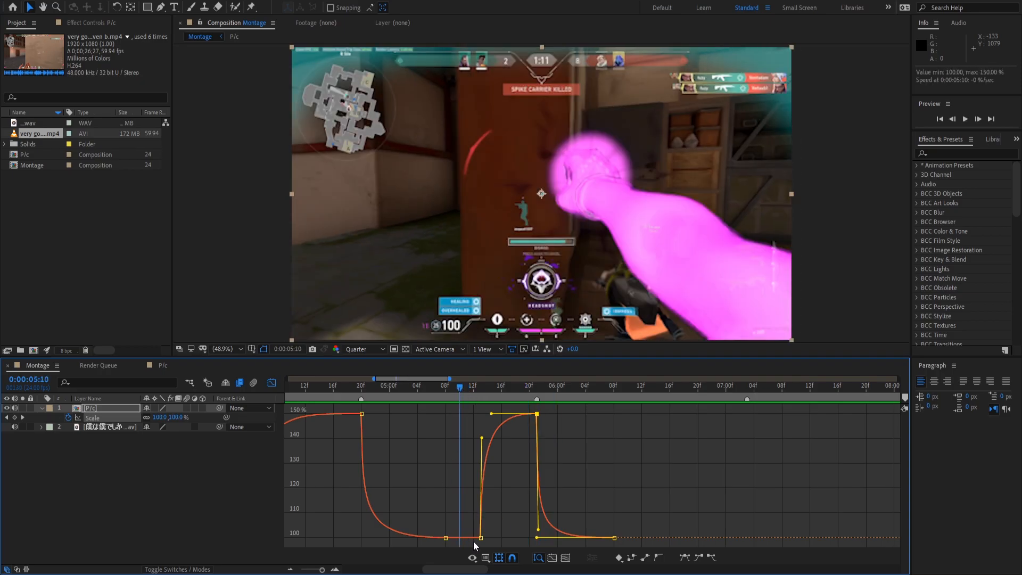
drag(481, 538, 460, 538)
click(624, 497)
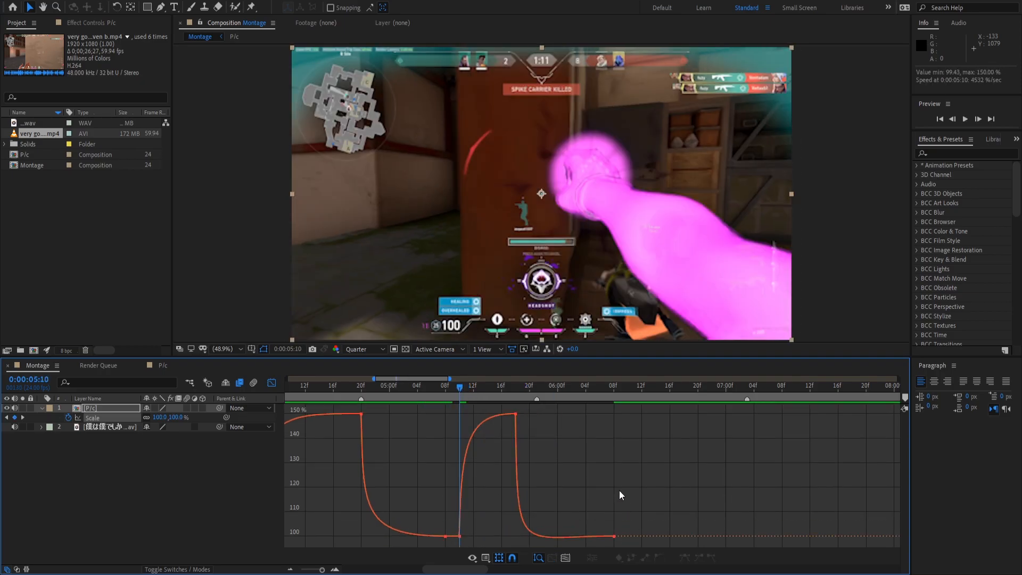
click(529, 392)
drag(515, 414, 534, 414)
drag(461, 422, 462, 405)
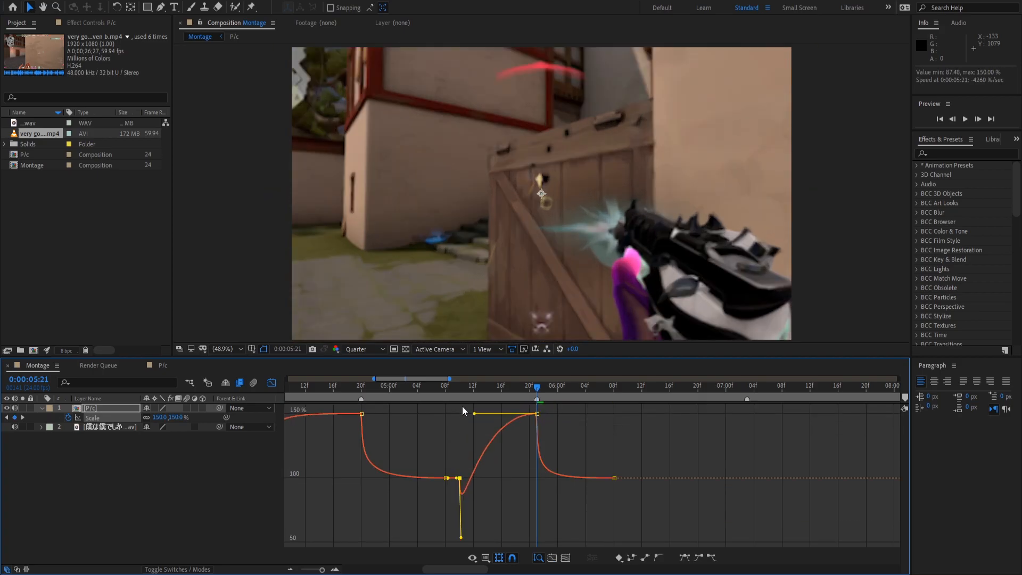
drag(461, 540, 455, 416)
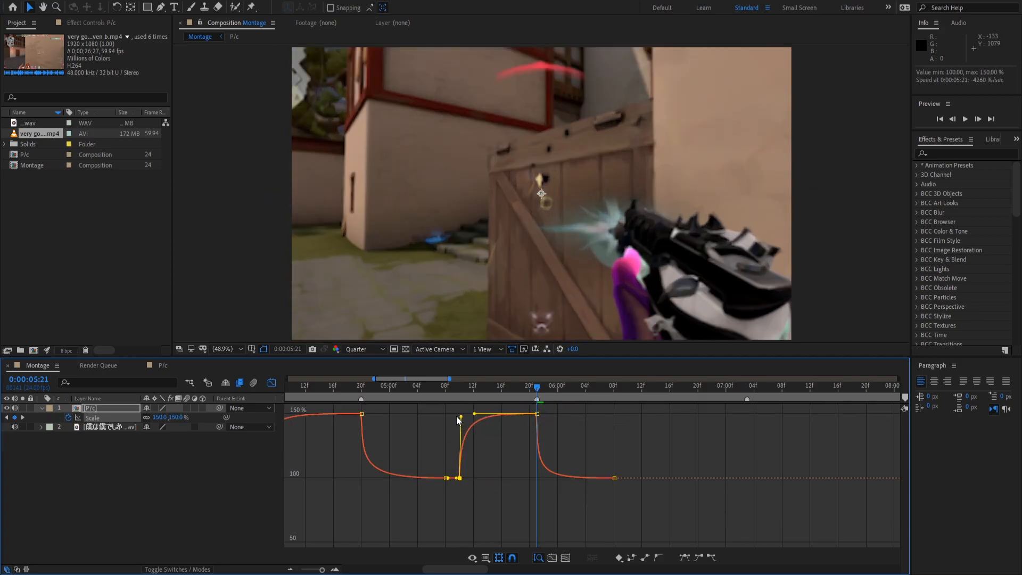
click(451, 392)
key(space)
key(space)
key(space)
key(space)
key(space)
key(space)
key(space)
key(space)
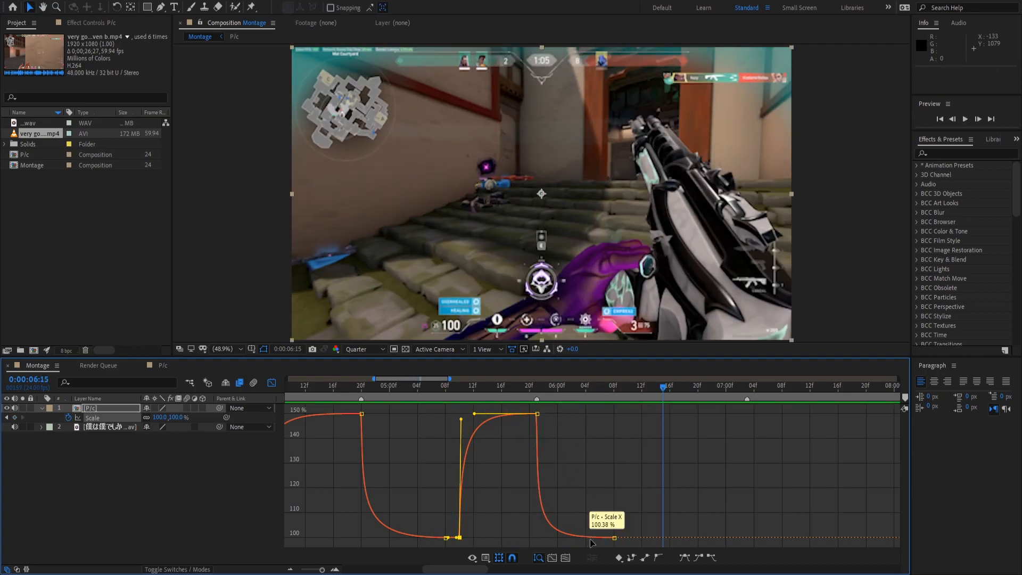
Copy the pulse's three keyframes, paste them at 06:15, and preview.
drag(618, 541, 447, 409)
key(ctrl+c)
key(ctrl+v)
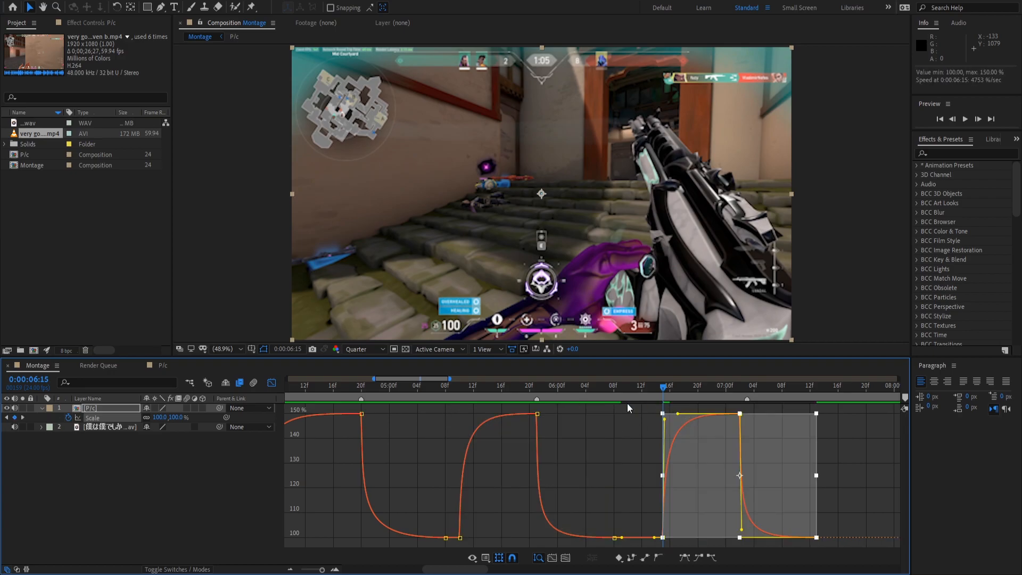
click(632, 444)
key(space)
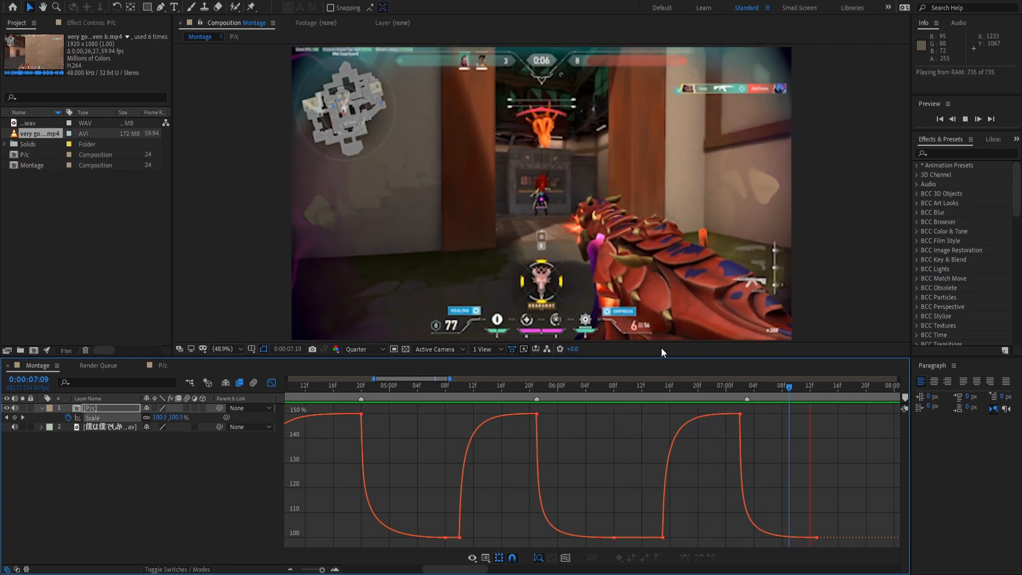
key(space)
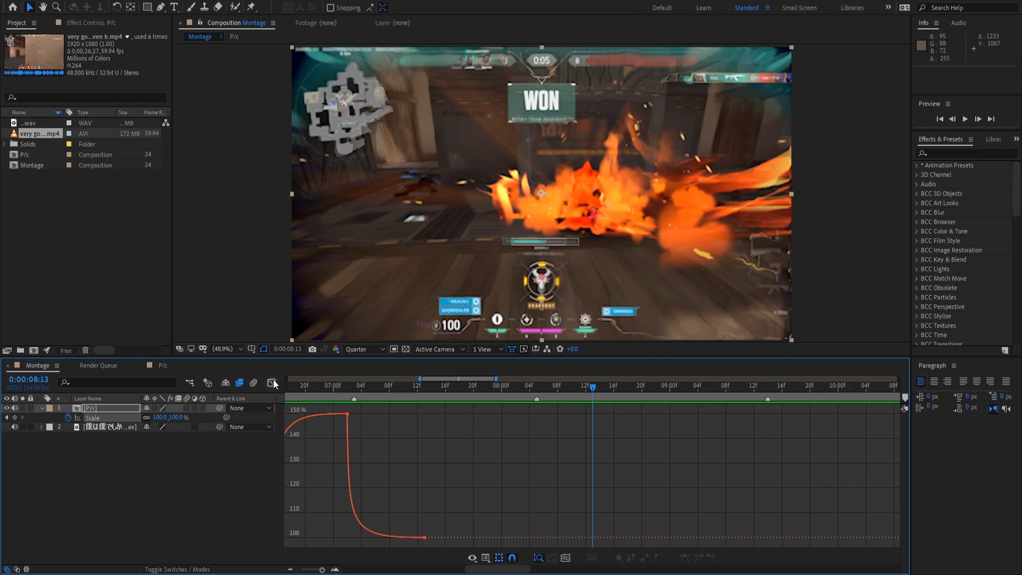
Set a 150% Scale keyframe on P/c at 0:00:09:14.
click(272, 382)
click(641, 386)
drag(630, 389, 607, 387)
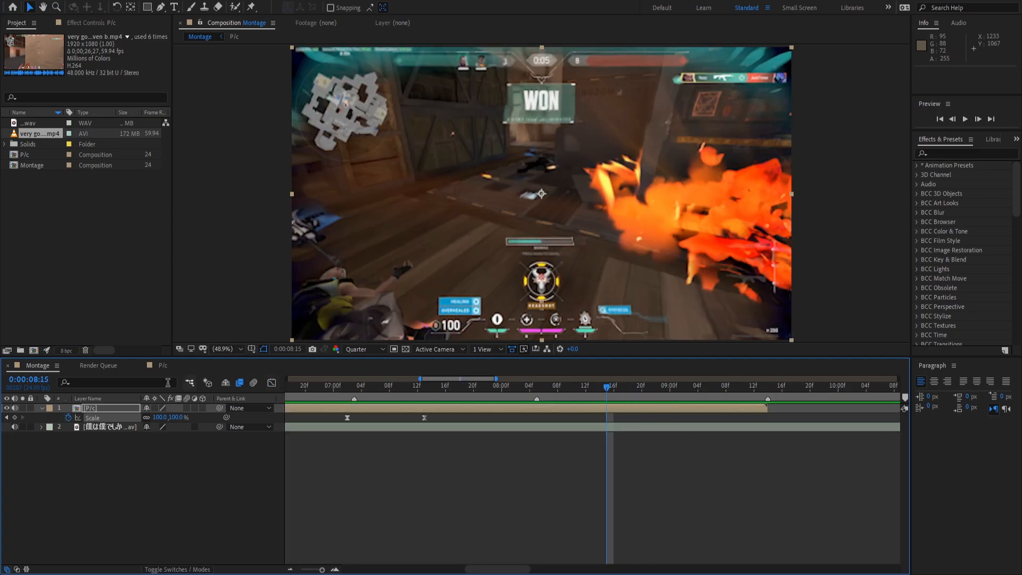
click(764, 384)
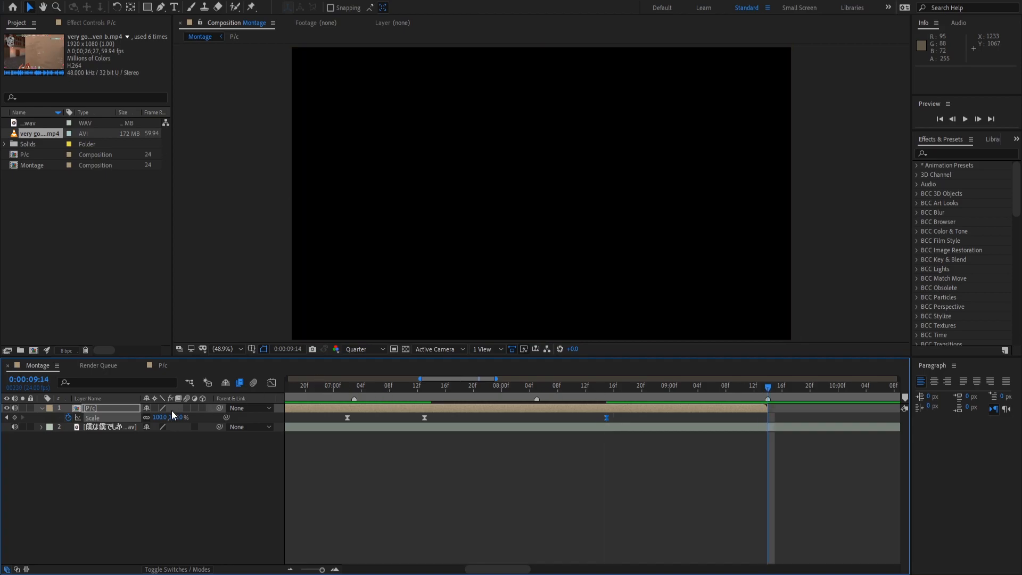
click(160, 417)
text(150)
key(Return)
Shape the final ramp to leave 100% slowly and shoot up sharply to 150%.
click(271, 382)
drag(633, 538, 740, 538)
drag(710, 413, 825, 528)
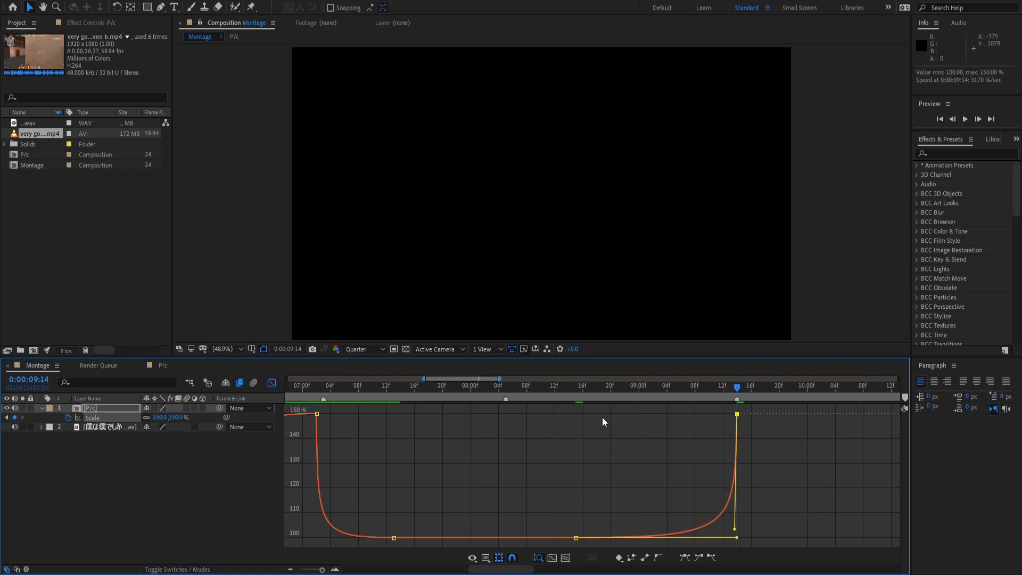
click(291, 568)
click(292, 568)
click(291, 568)
click(340, 464)
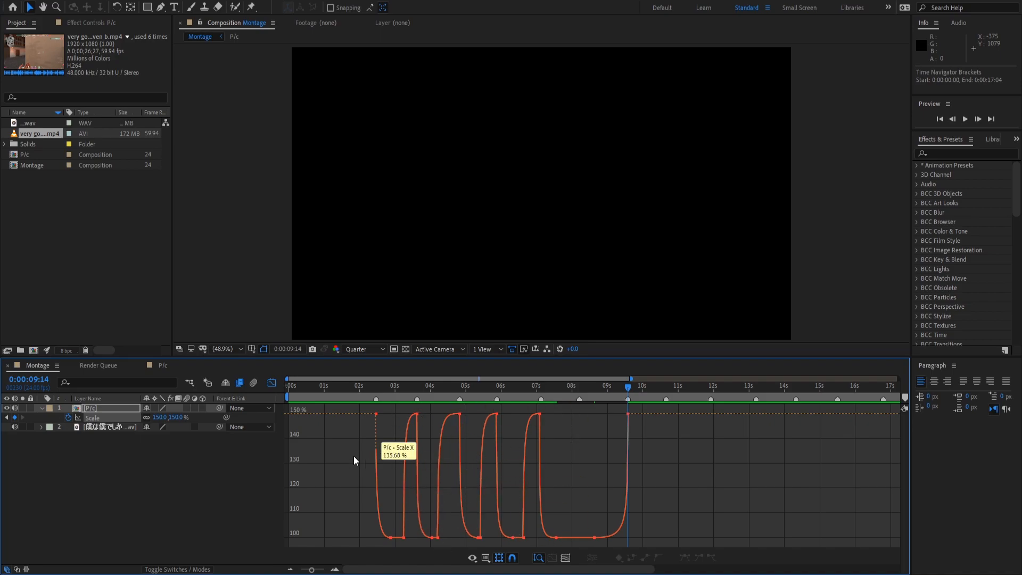
Preview all the zoom pulses from 02:04, then again from 05:08.
click(366, 396)
key(space)
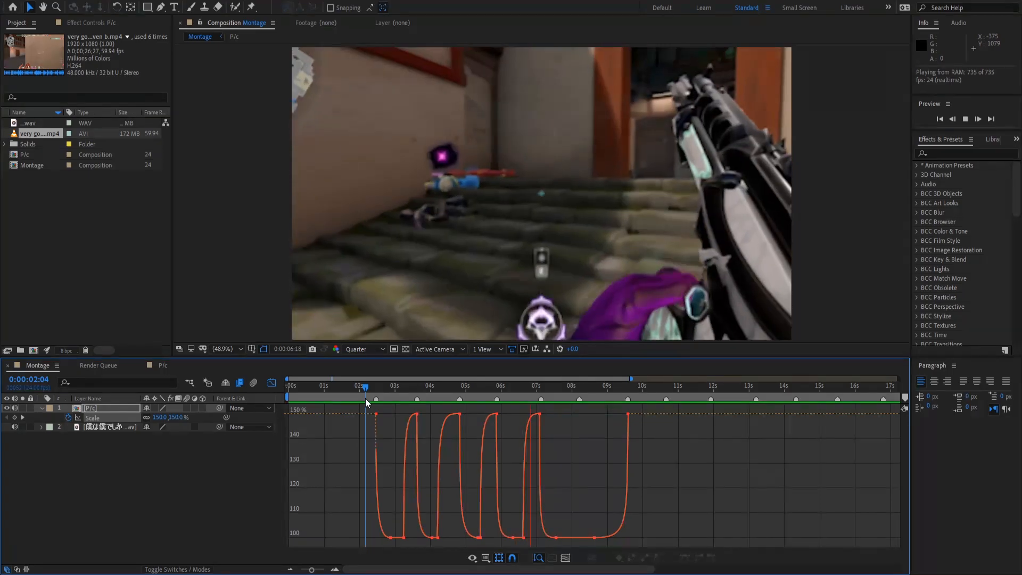
key(space)
click(478, 387)
key(space)
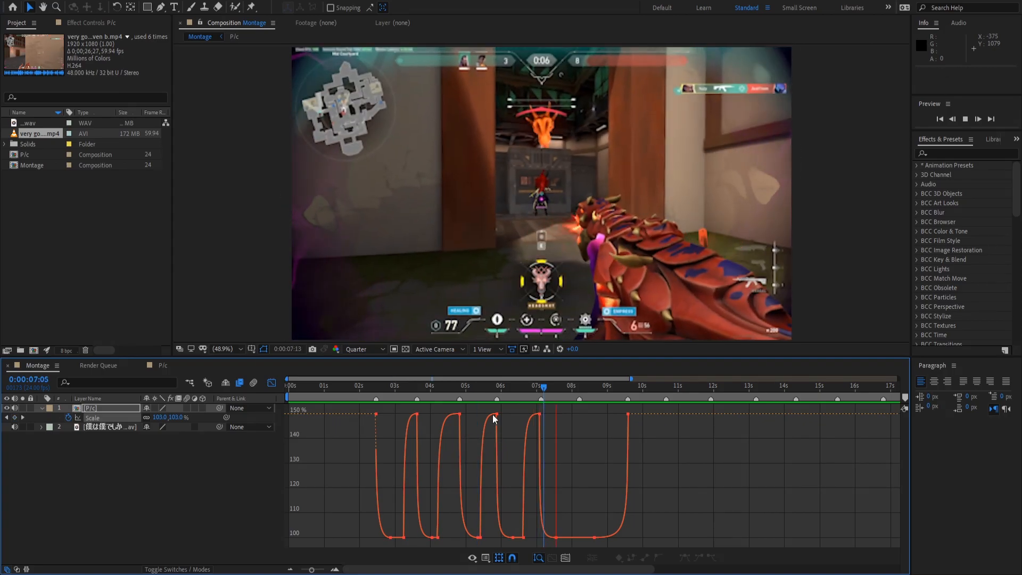
Replay the pulses from 06:08 to 07:04, then return to the first Scale keyframe in layer-bar view.
click(522, 388)
key(space)
drag(522, 388, 512, 388)
key(space)
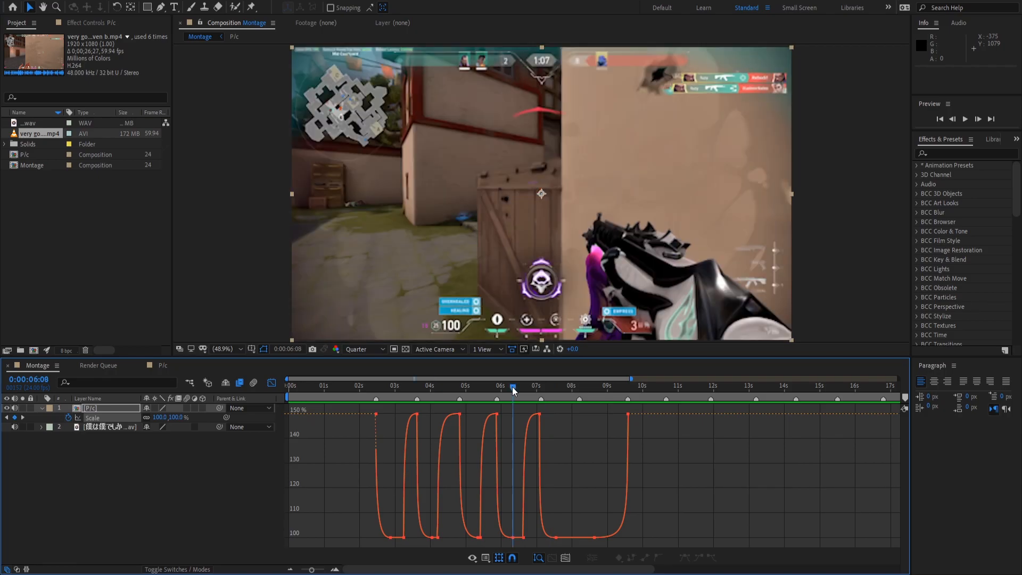
key(space)
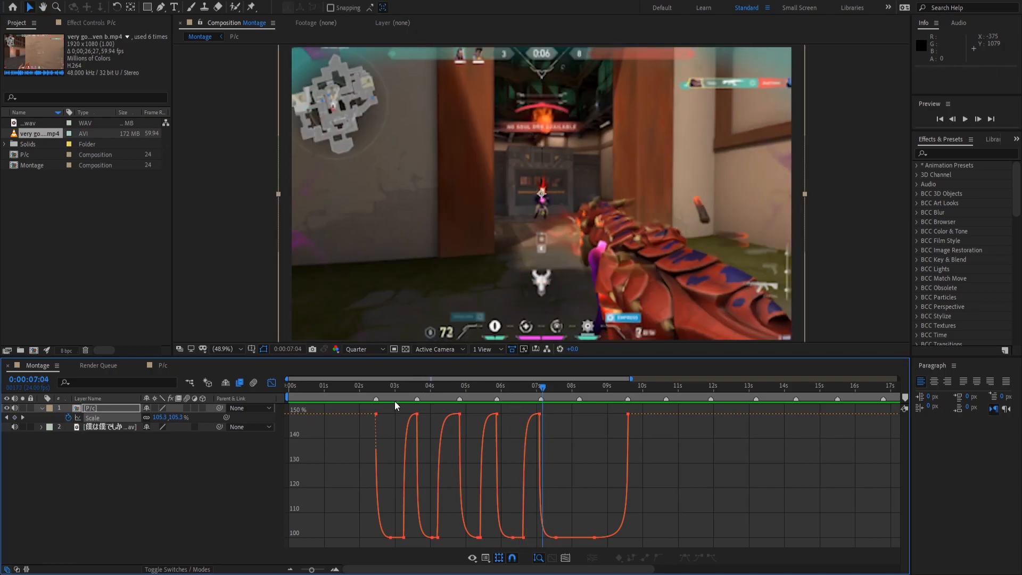
click(376, 386)
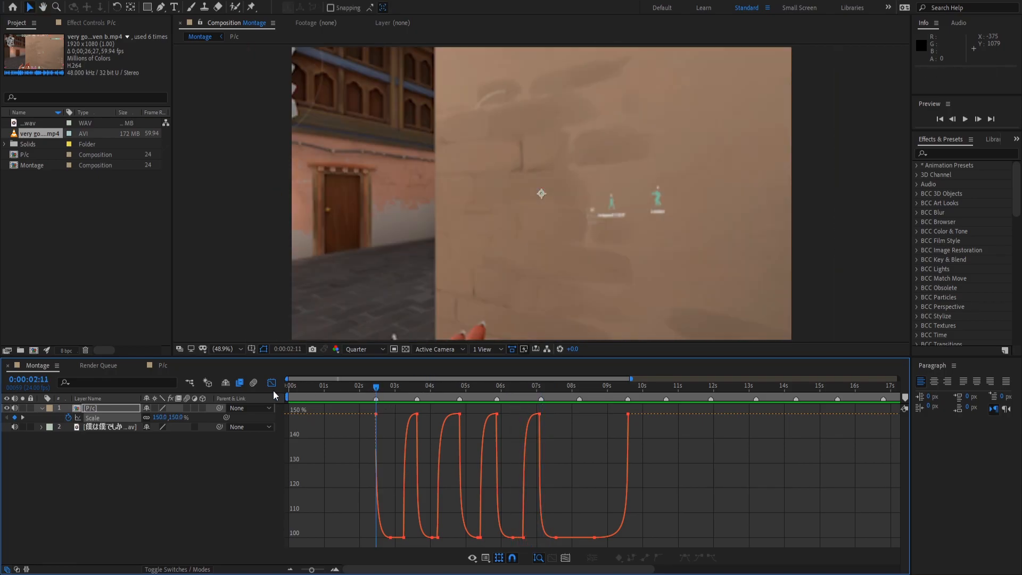
click(272, 383)
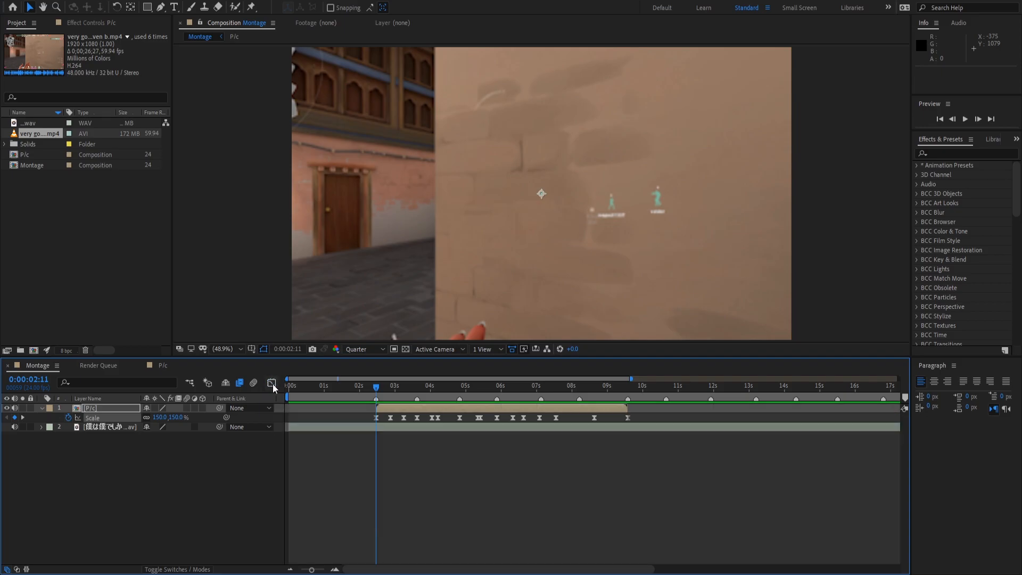
Collapse the P/c layer's Scale property and preview the montage so far.
key(u)
key(space)
key(space)
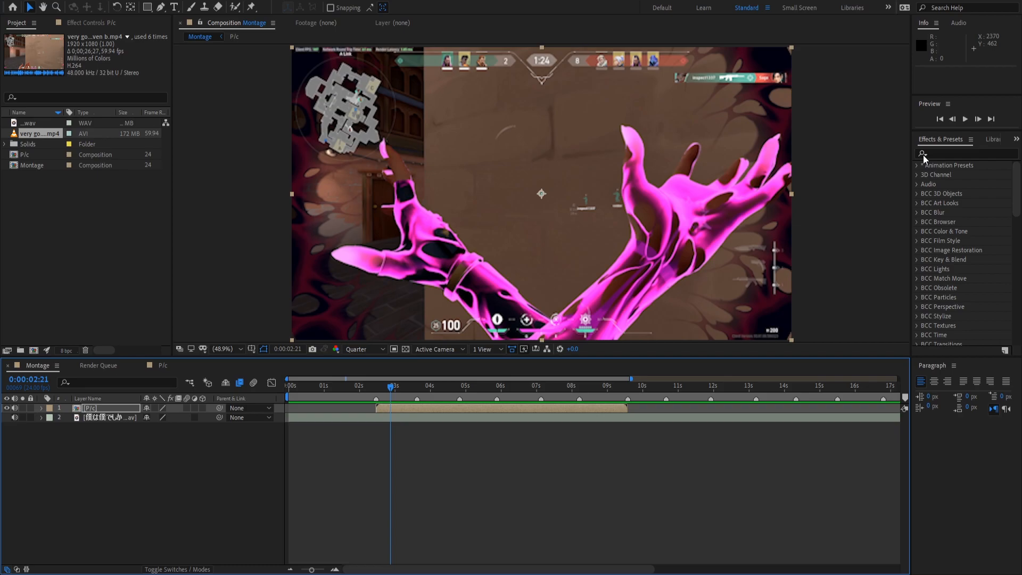
click(608, 453)
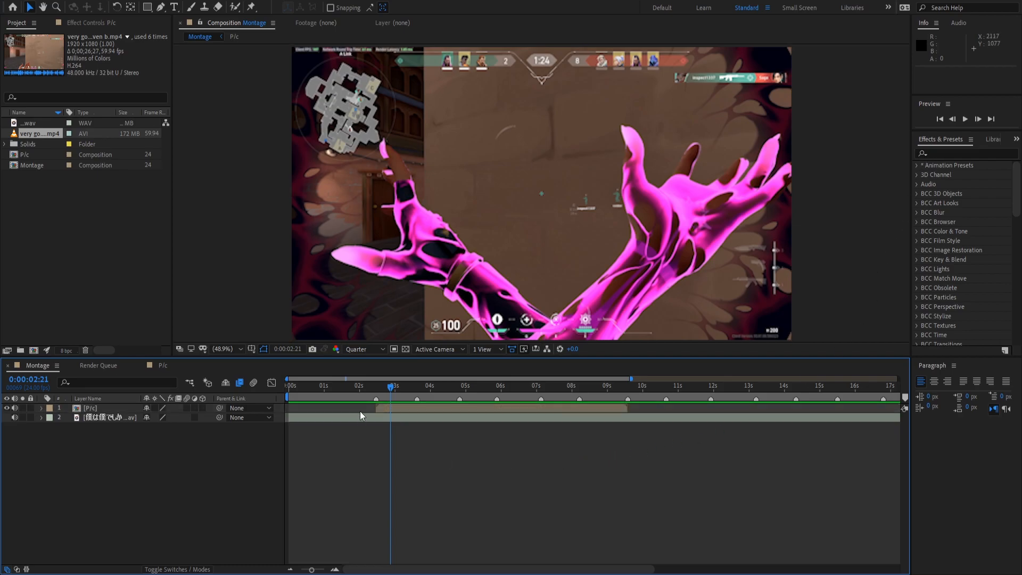
Create Adjustment Layer 2 above P/c and remove everything before 0:00:03:15.
drag(387, 389, 415, 387)
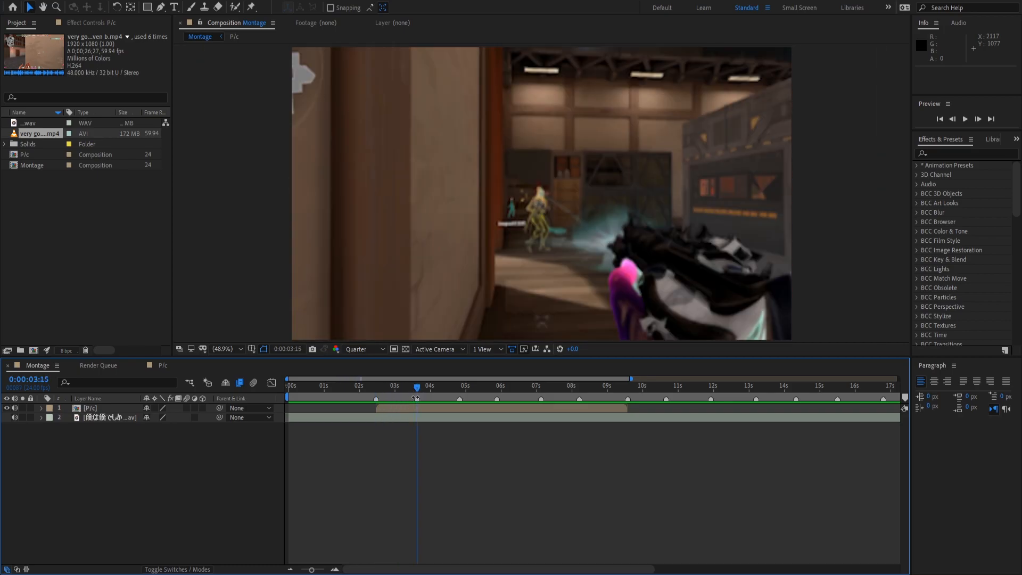
click(414, 408)
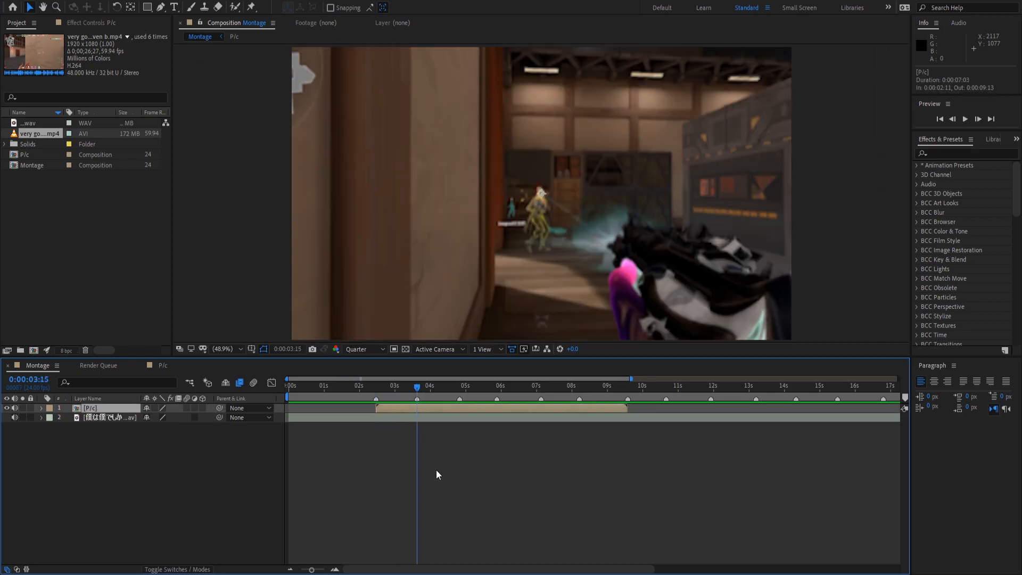
key(ctrl+alt+y)
key(ctrl+shift+d)
click(397, 417)
key(Delete)
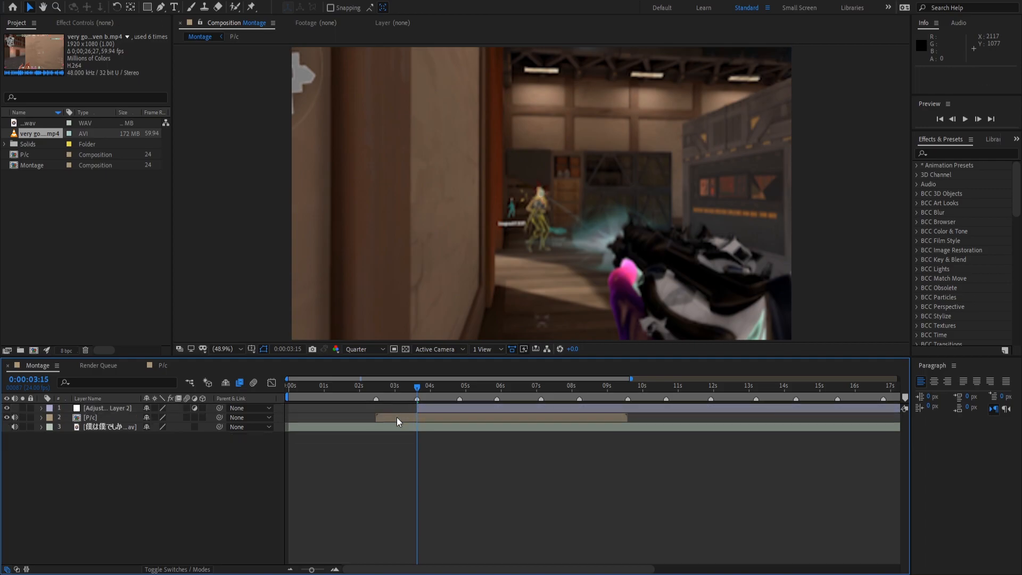
click(967, 152)
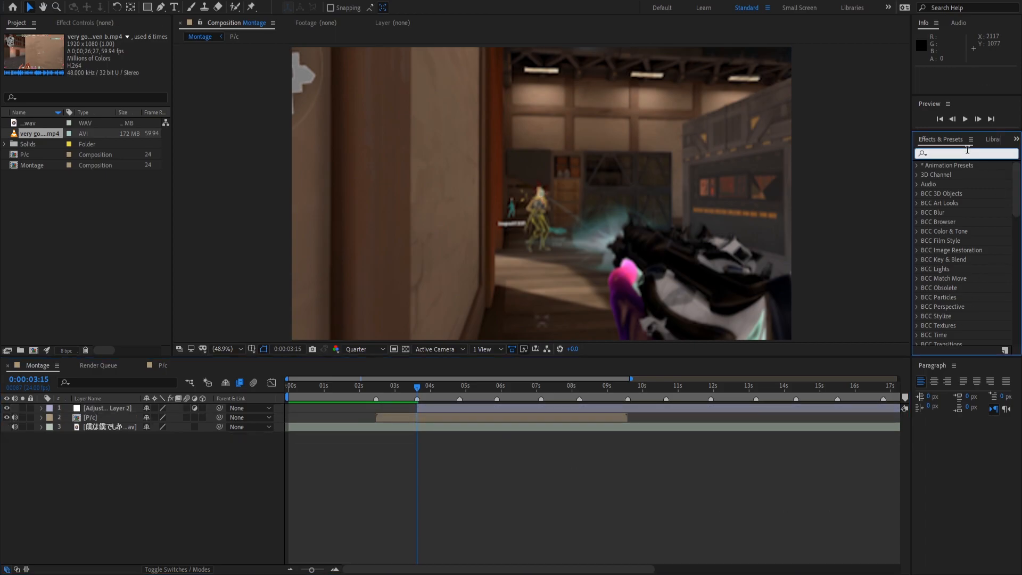
Apply the Impact Main preset from Effects & Presets to Adjustment Layer 2.
text(Perso)
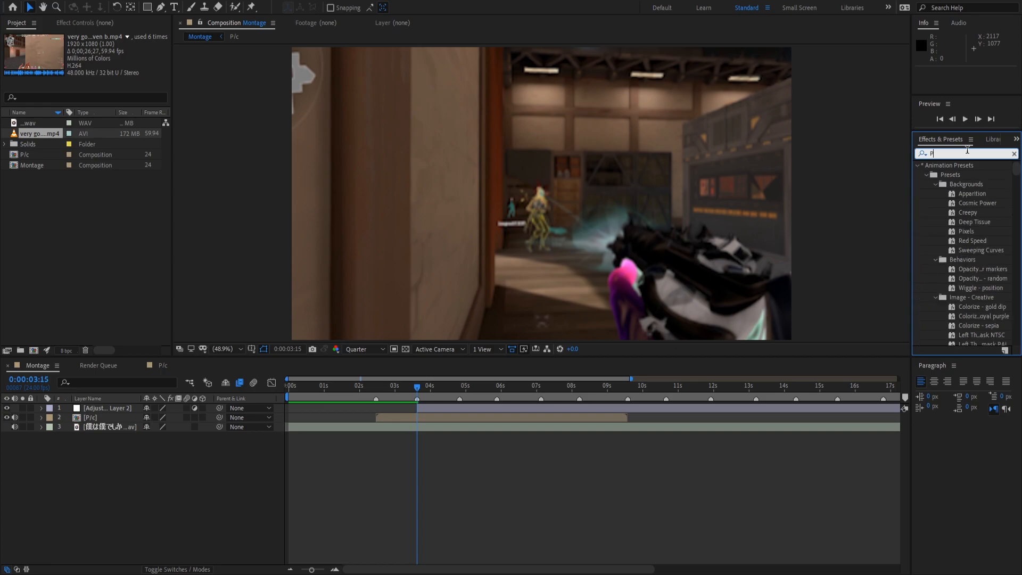
key(BackSpace)
key(BackSpace)
key(BackSpace)
key(BackSpace)
key(BackSpace)
text(Impa)
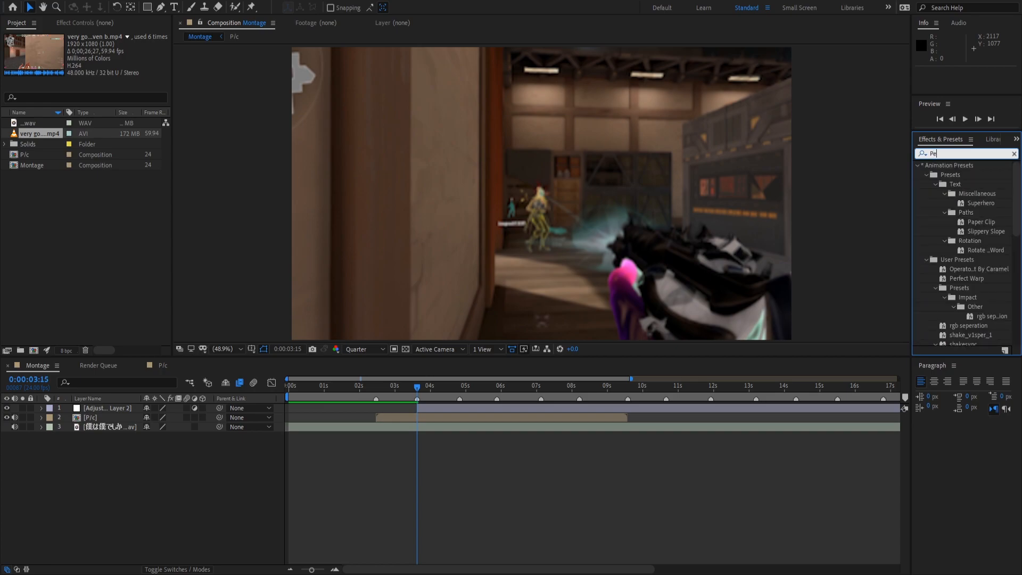
text(ct Main)
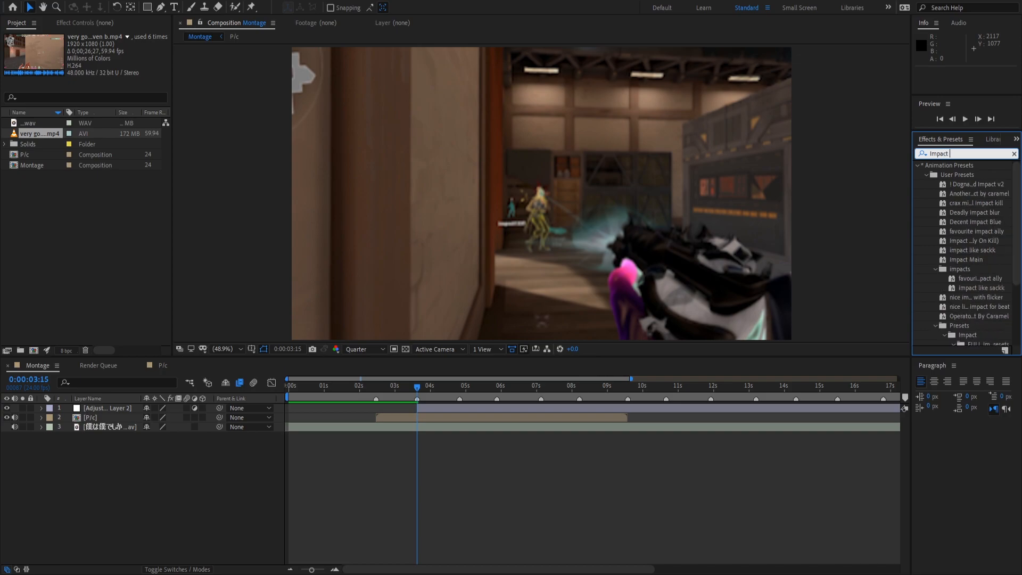
drag(965, 184, 483, 405)
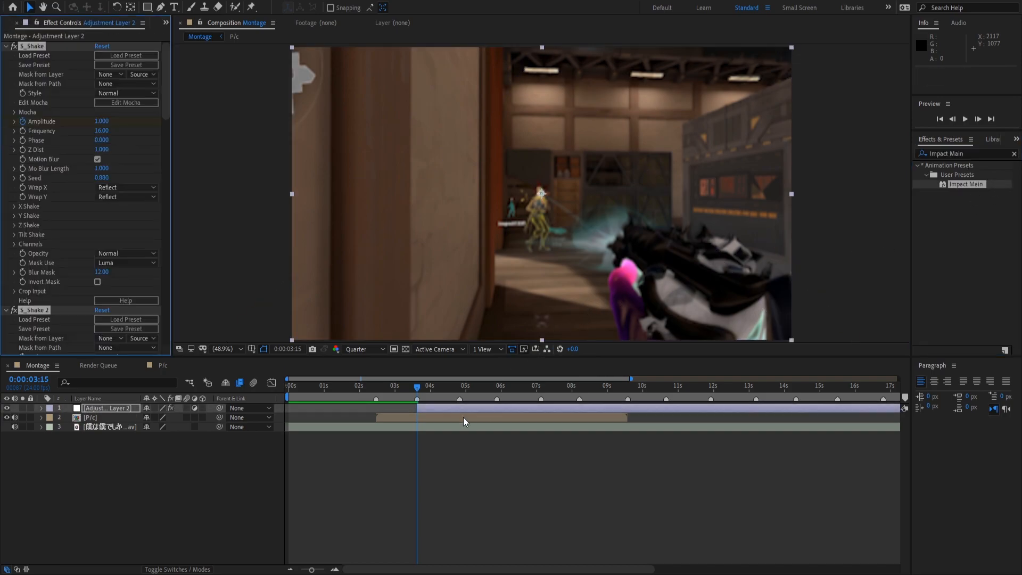
Preview the impact hit and park the playhead at 0:00:03:15.
click(1014, 154)
key(space)
key(space)
key(space)
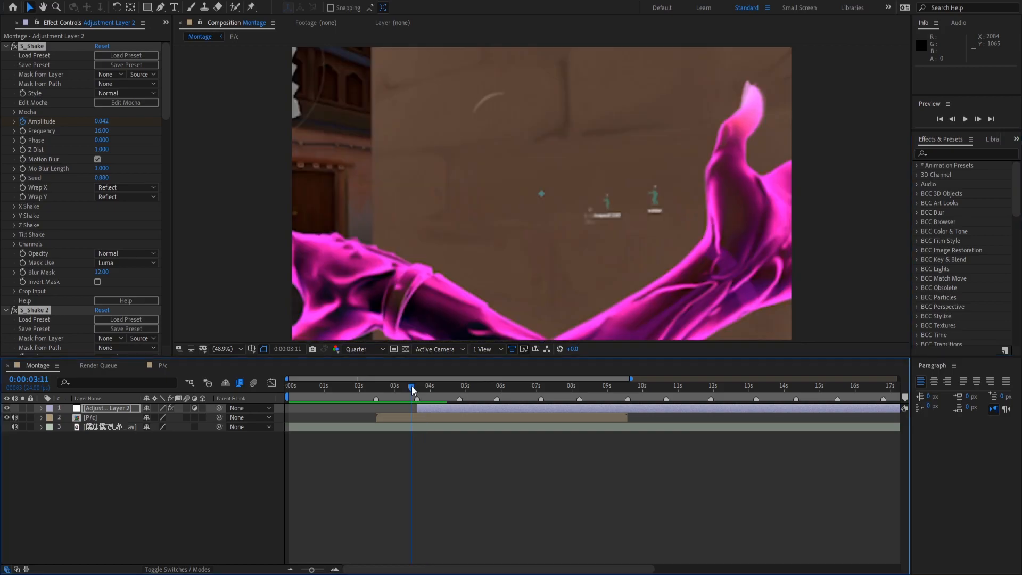
click(412, 385)
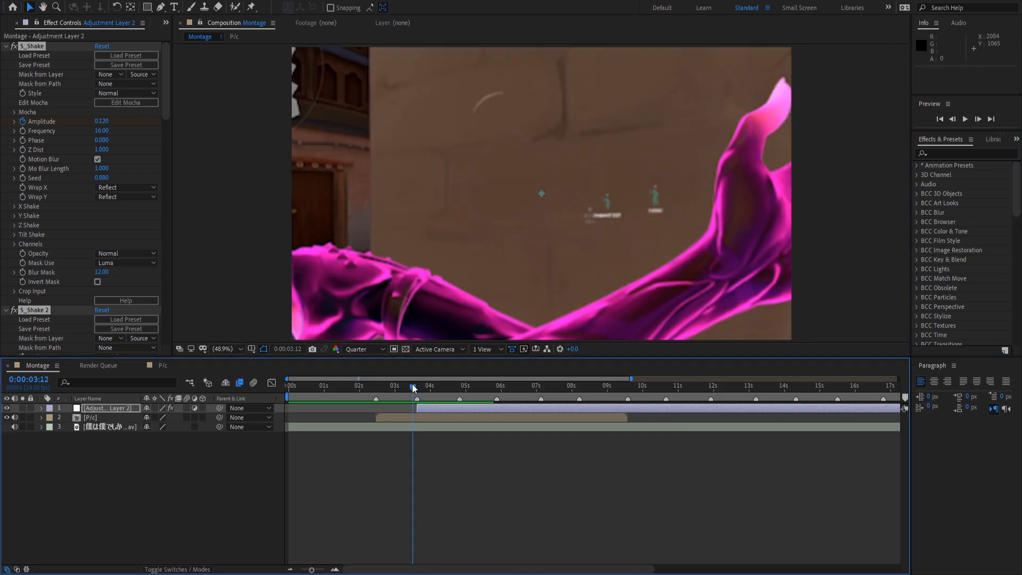
drag(411, 388, 417, 431)
Reveal Adjustment Layer 2's effects and keyframes, then scrub through the shake hit at 3:15.
click(335, 569)
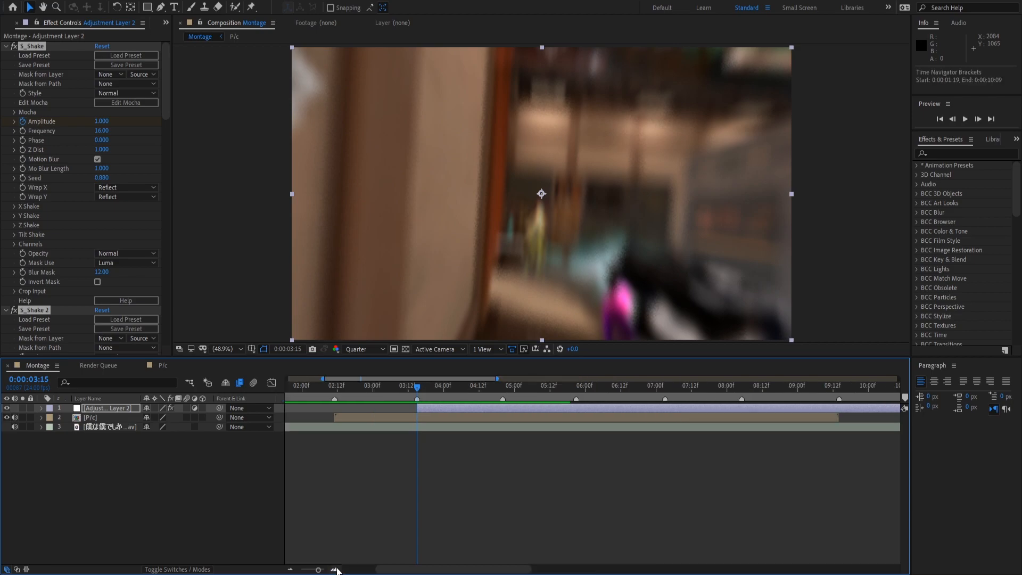
key(e)
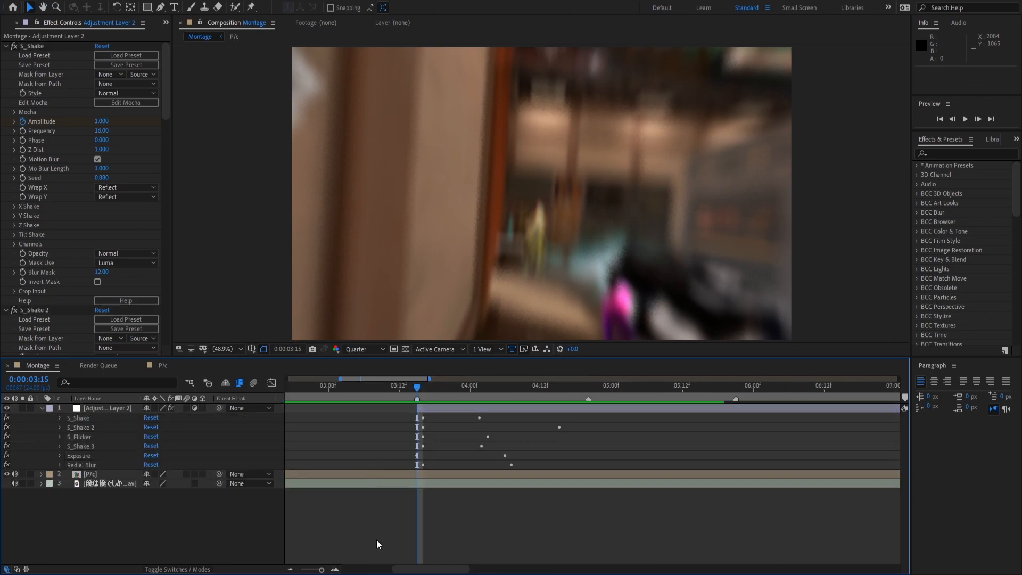
click(88, 418)
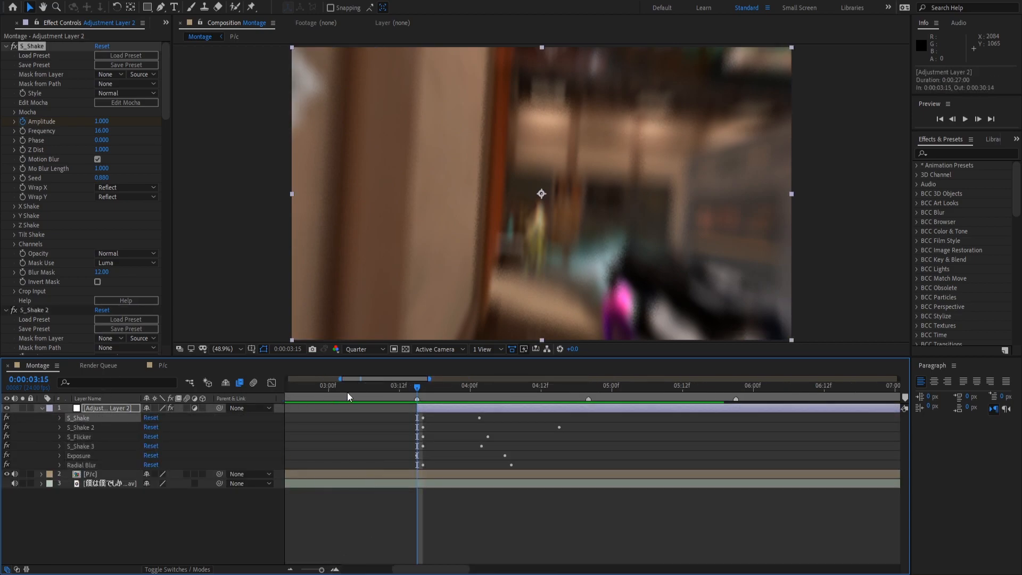
mouse_move(415, 388)
mouse_down()
mouse_move(436, 399)
mouse_move(411, 398)
mouse_up()
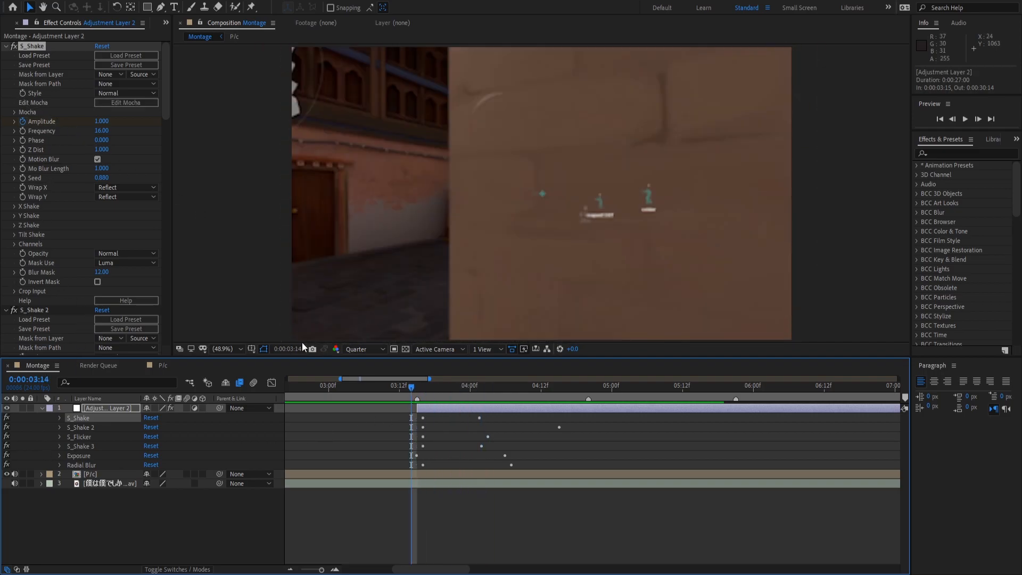
click(419, 385)
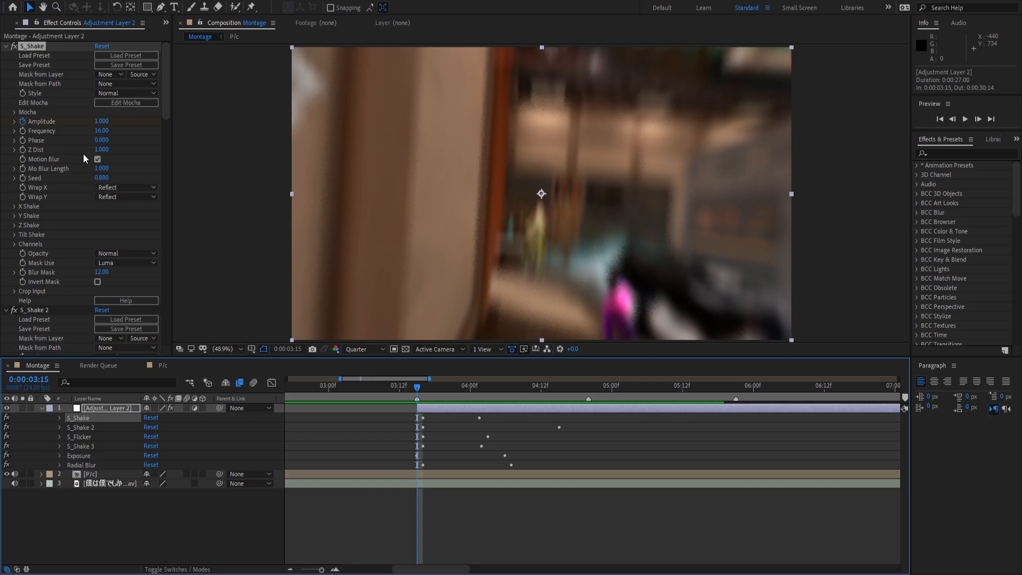
Inspect S_Shake's X, Y, Z and Tilt Shake settings in Effect Controls.
click(14, 206)
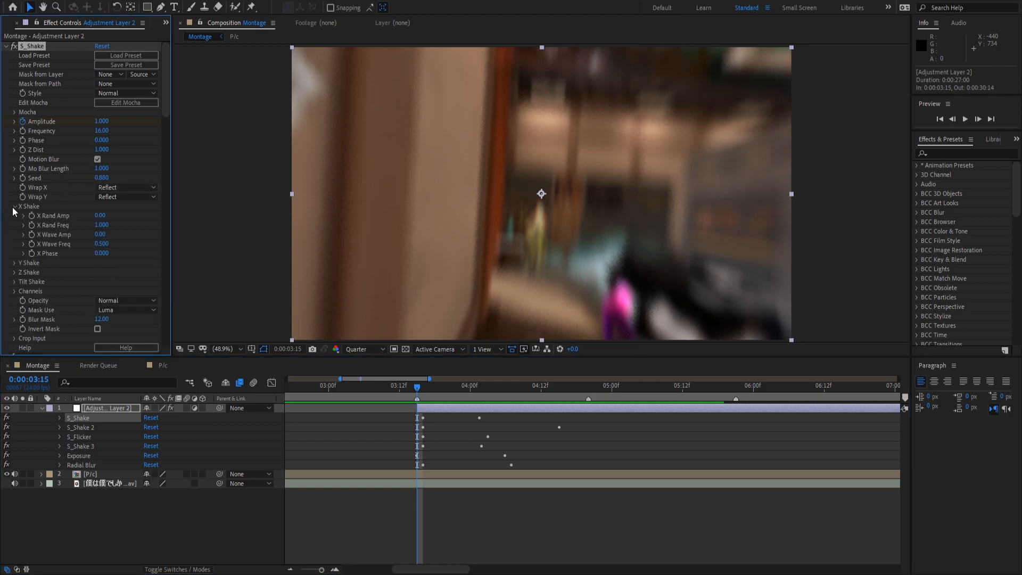
click(16, 206)
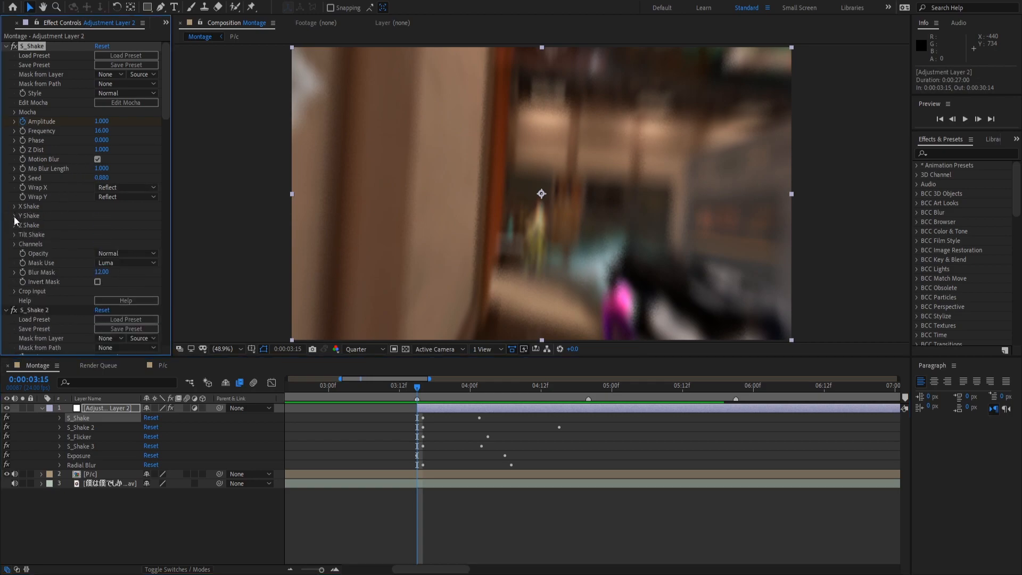
click(14, 216)
click(14, 216)
click(14, 224)
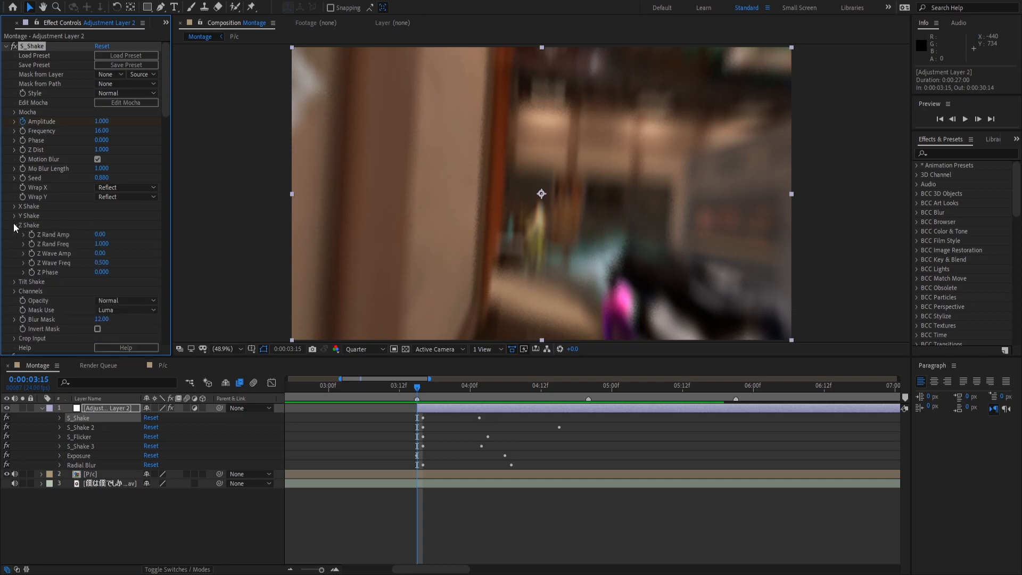
click(14, 224)
click(13, 235)
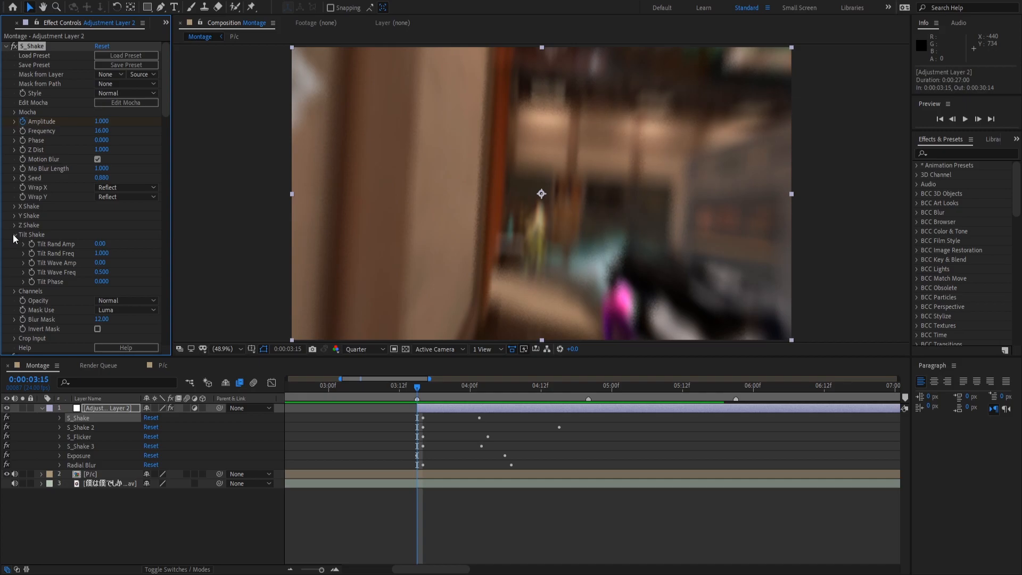
click(13, 234)
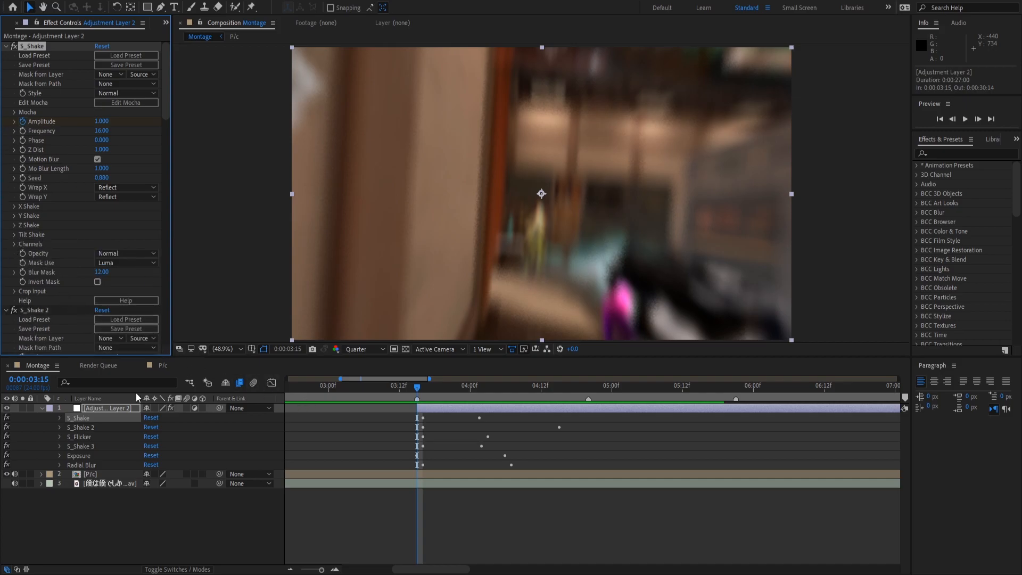
Review S_Shake 2's X, Y, Z and Tilt Shake groups in Effect Controls.
click(83, 425)
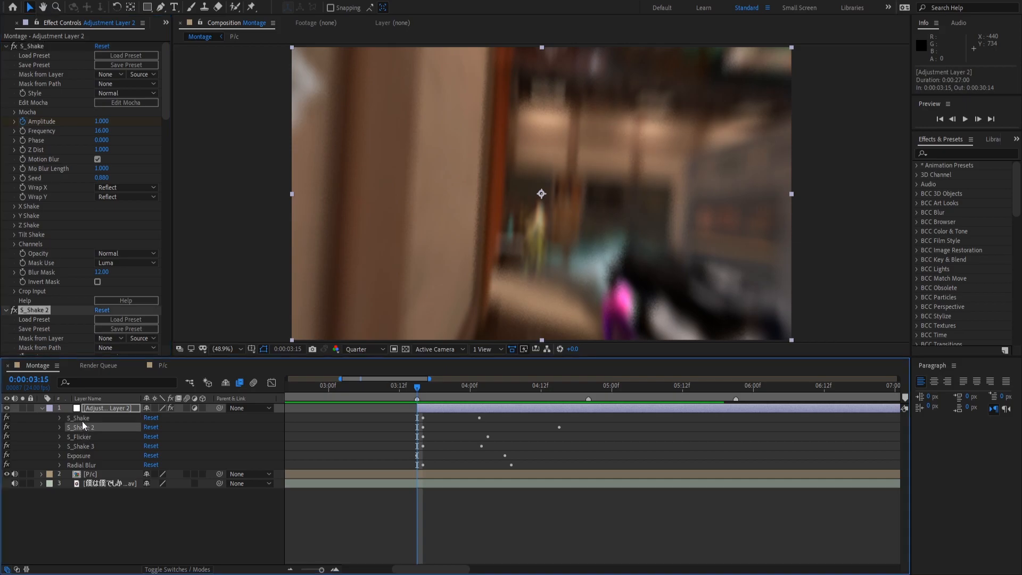
scroll(21, 289, down, 5)
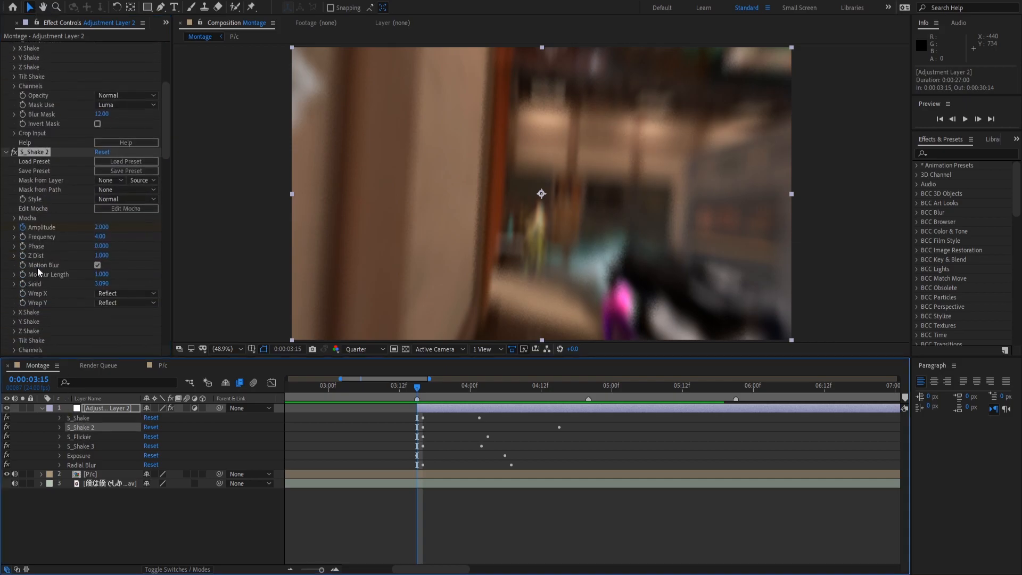
scroll(51, 265, down, 2)
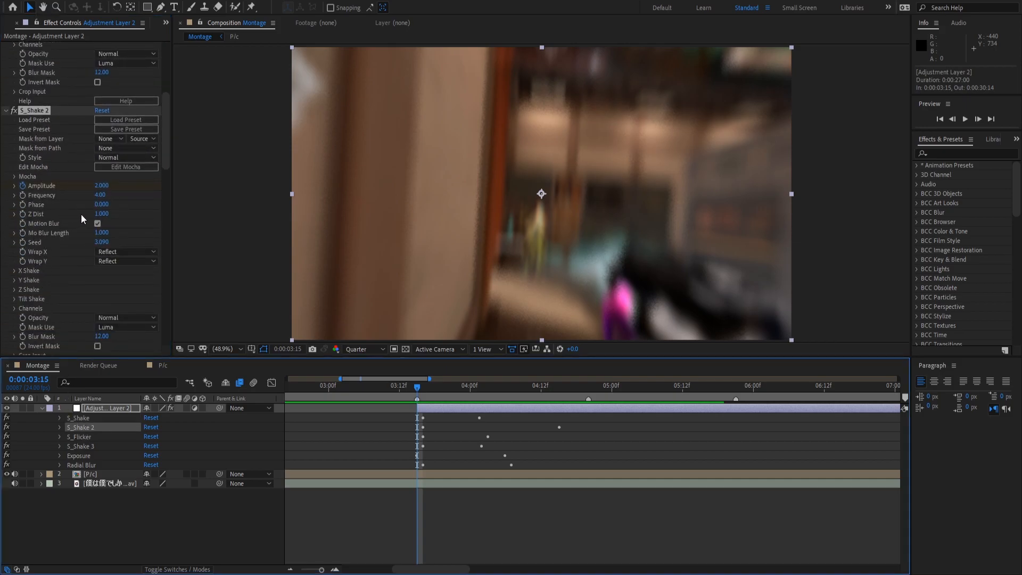
scroll(29, 235, down, 2)
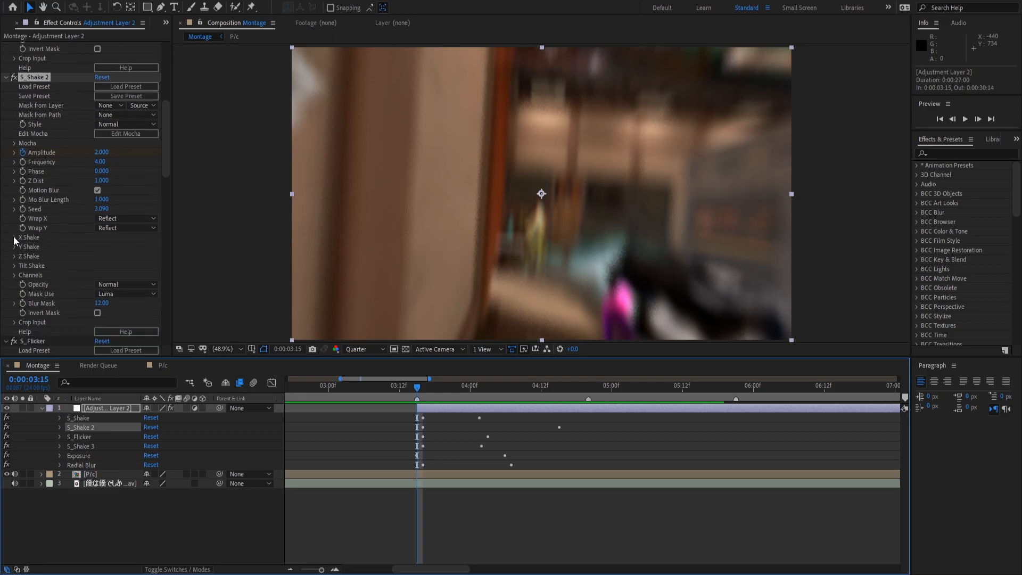
click(14, 238)
click(14, 238)
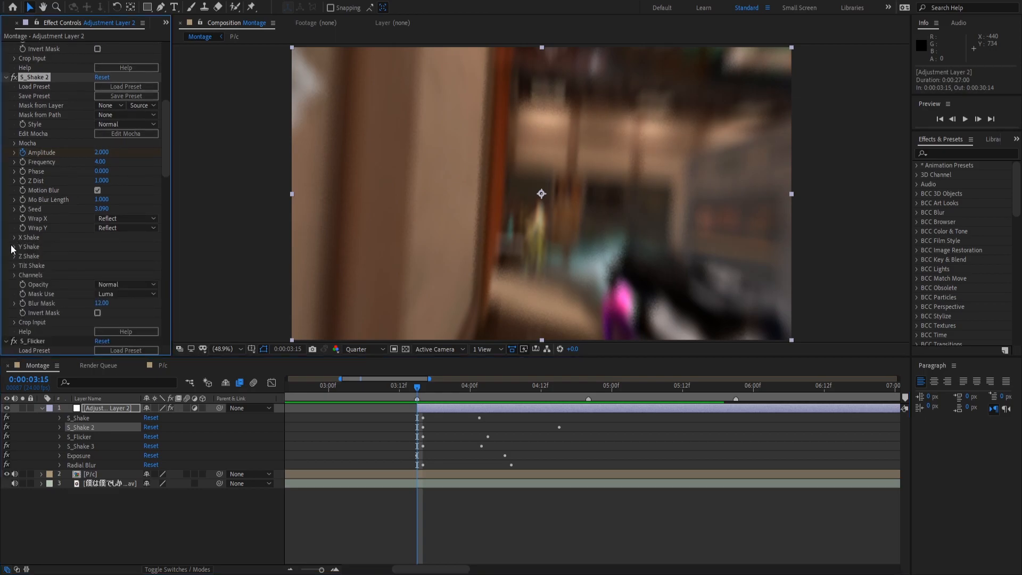
click(12, 246)
click(14, 247)
click(14, 256)
scroll(13, 254, down, 3)
click(12, 277)
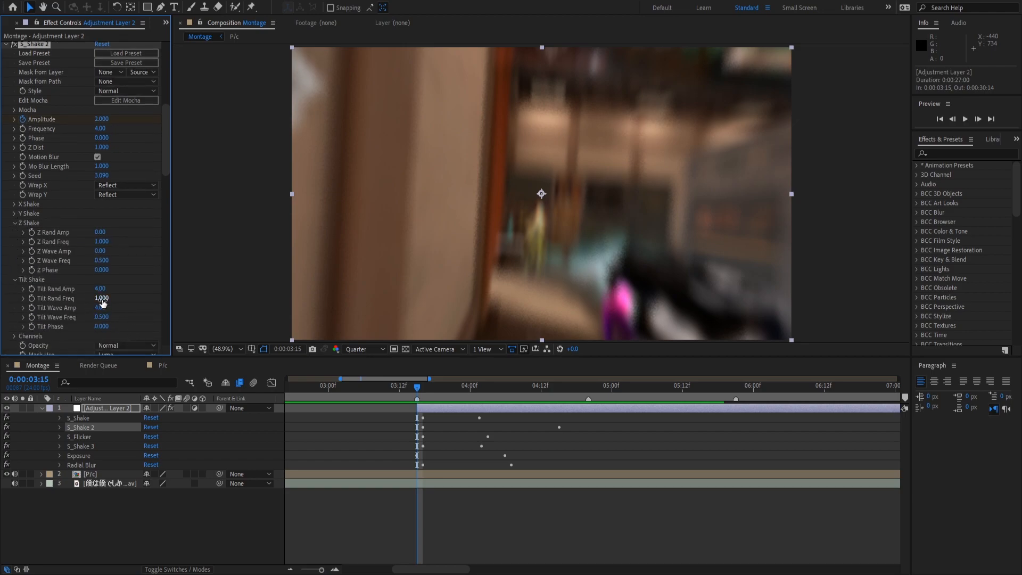
click(16, 223)
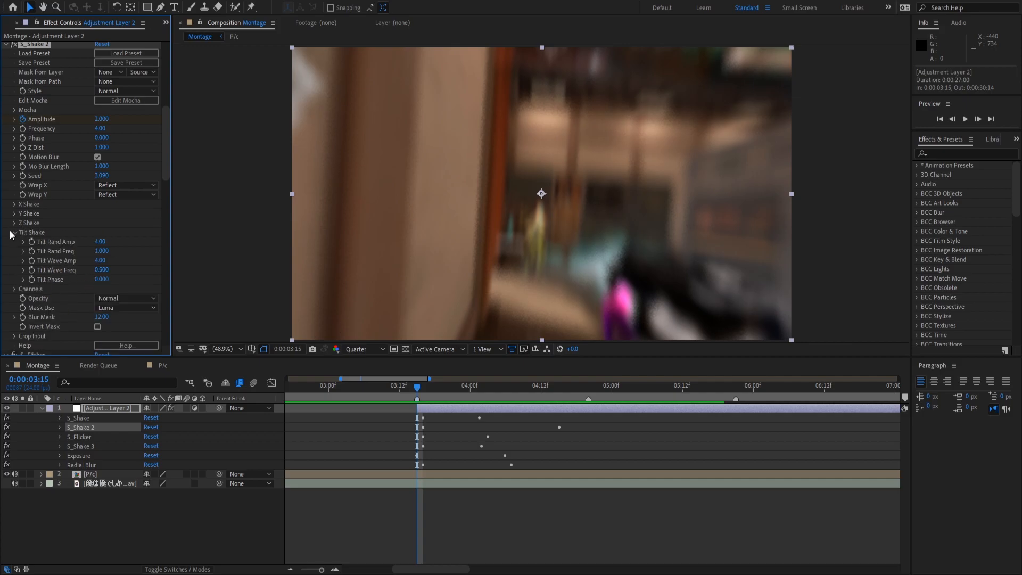
click(15, 232)
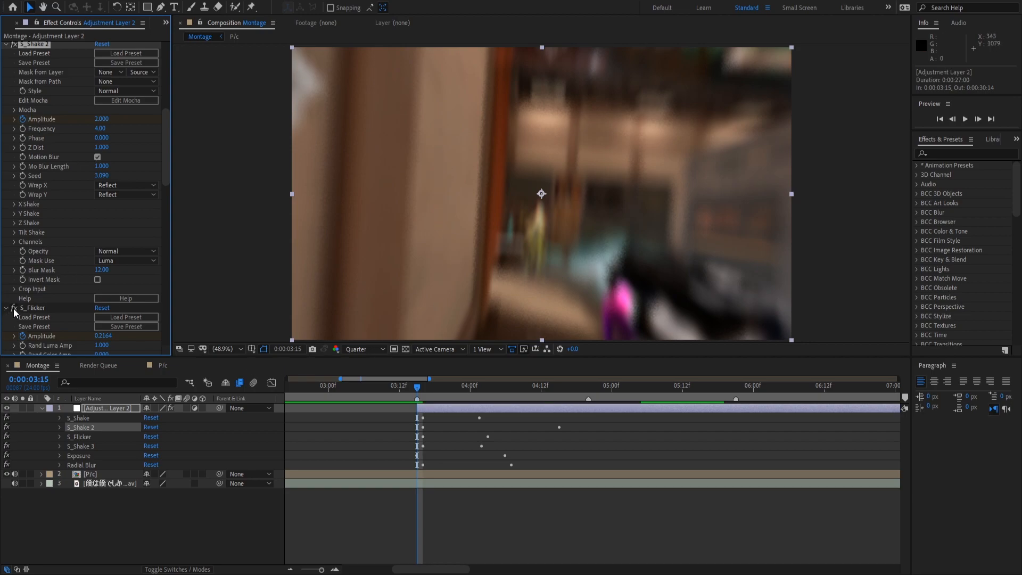
Toggle S_Shake 2 off and back on to compare the frame.
scroll(18, 210, up, 1)
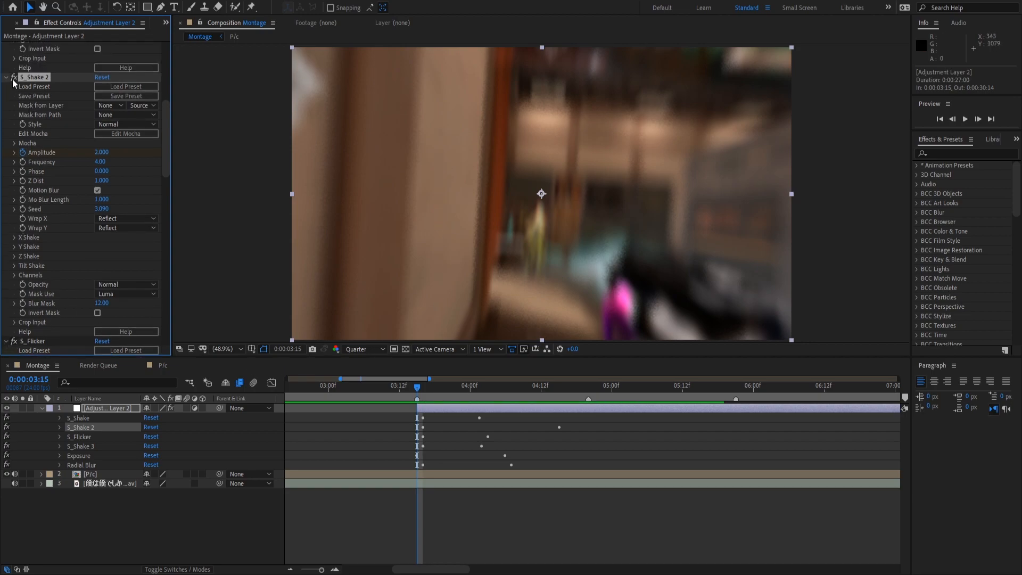
click(14, 77)
click(13, 77)
click(13, 78)
click(13, 78)
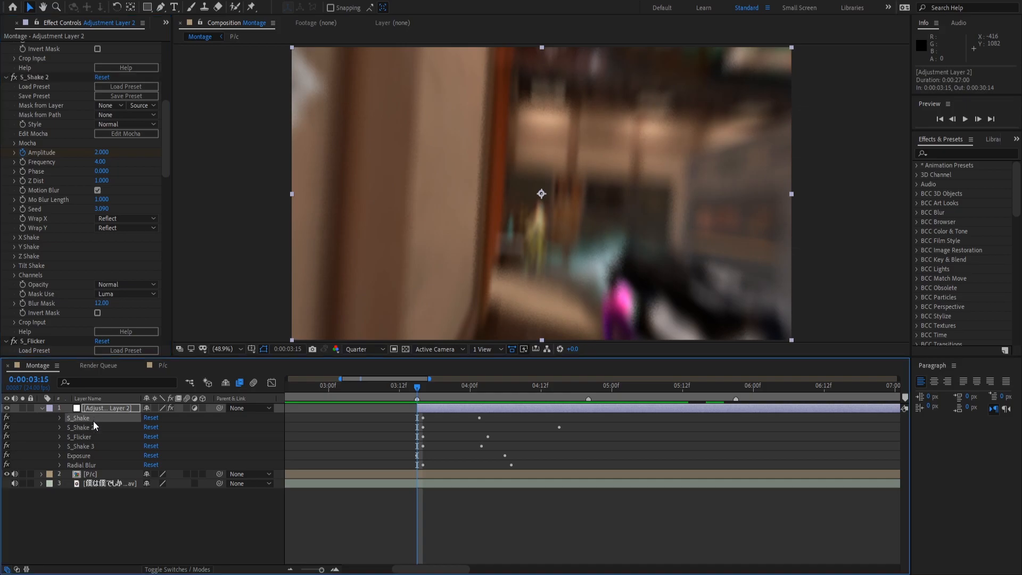
click(93, 436)
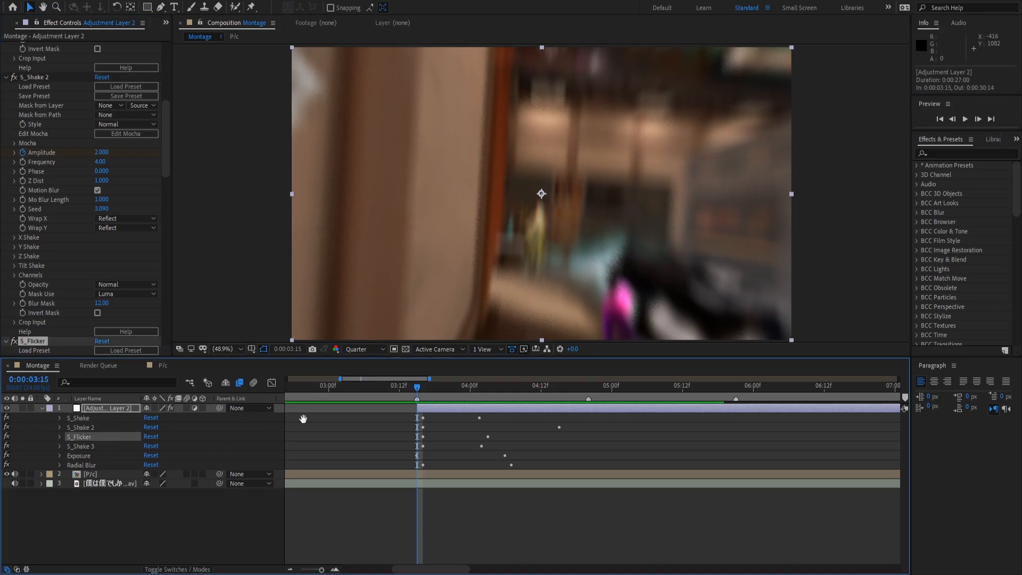
key(space)
key(space)
key(e)
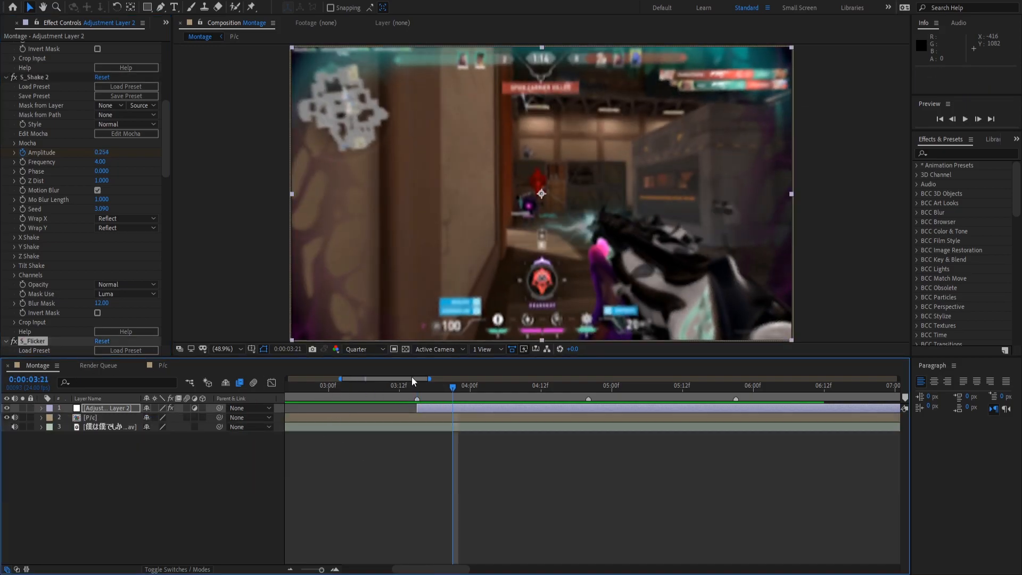
mouse_move(420, 387)
mouse_down()
mouse_move(652, 356)
mouse_move(427, 353)
mouse_move(420, 395)
mouse_up()
key(e)
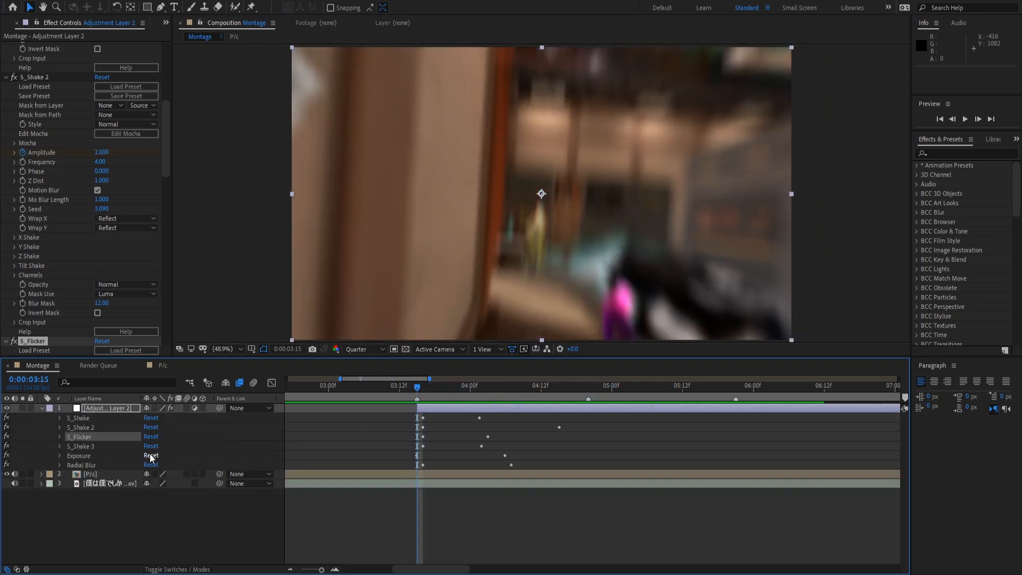
click(94, 450)
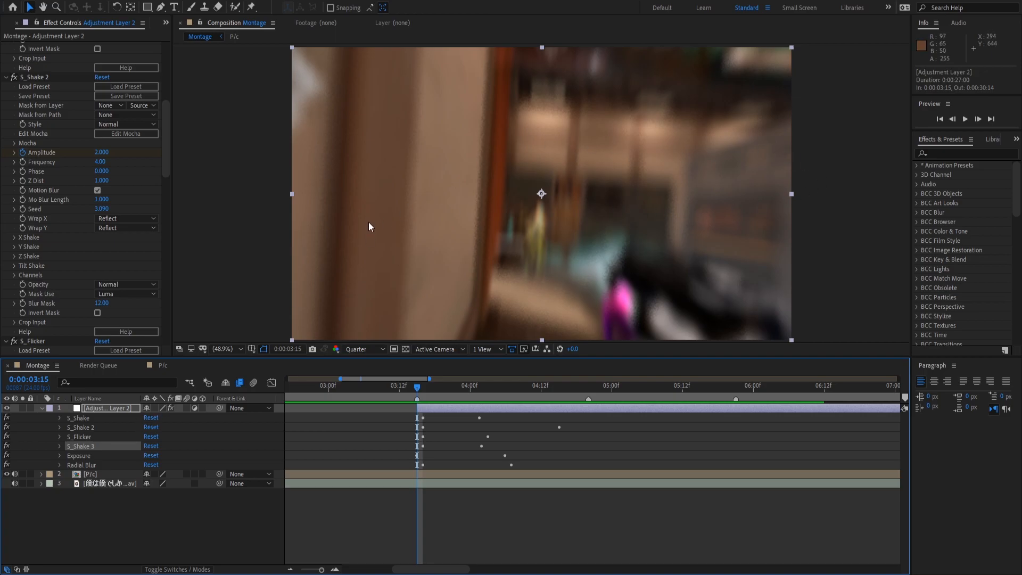
click(88, 454)
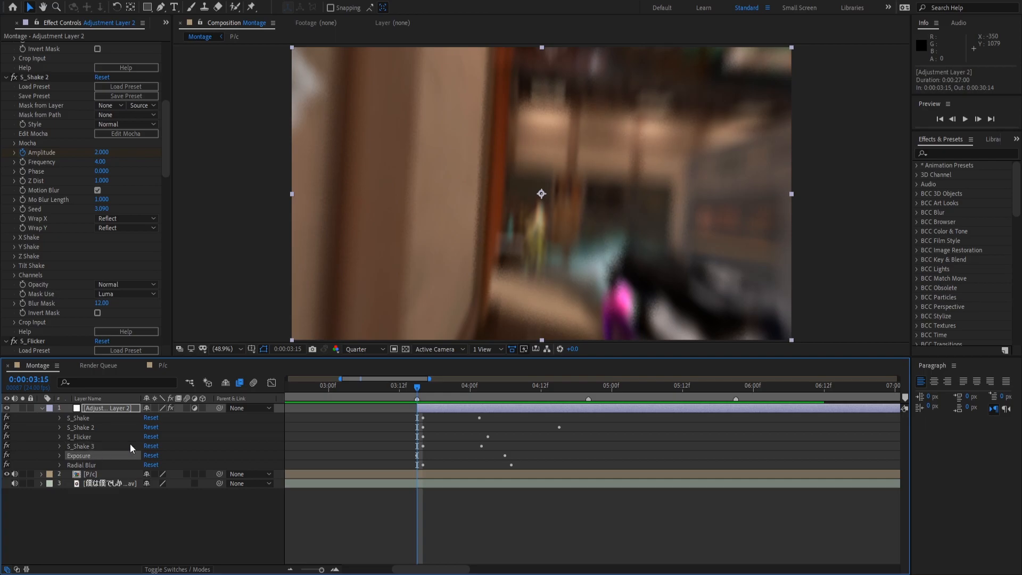
click(56, 456)
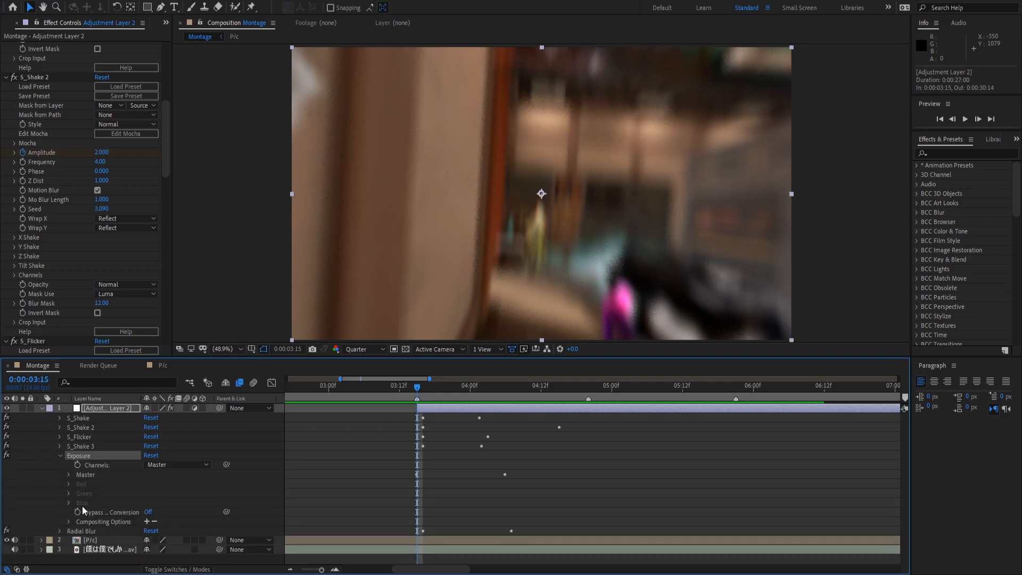
click(69, 522)
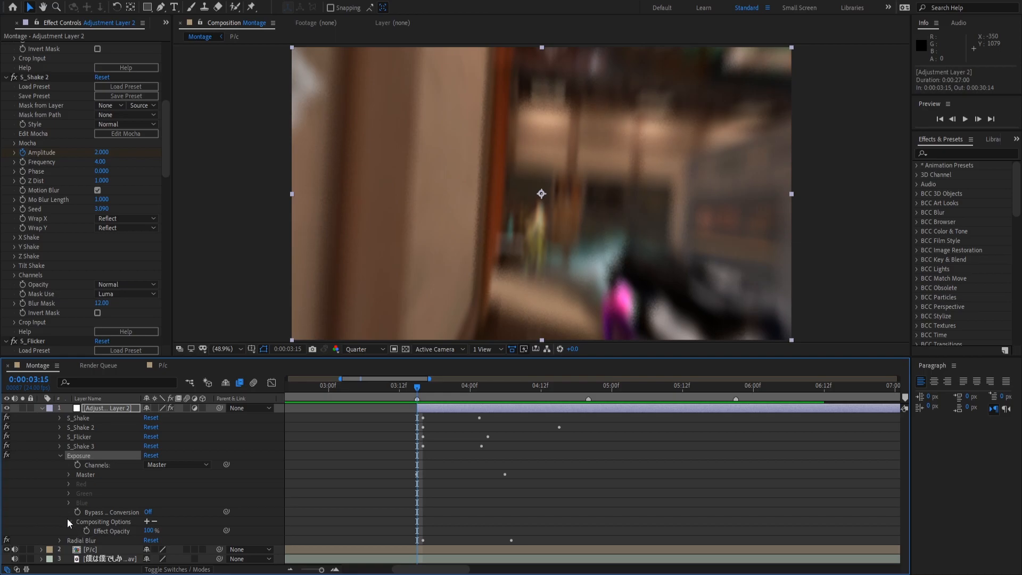
click(67, 519)
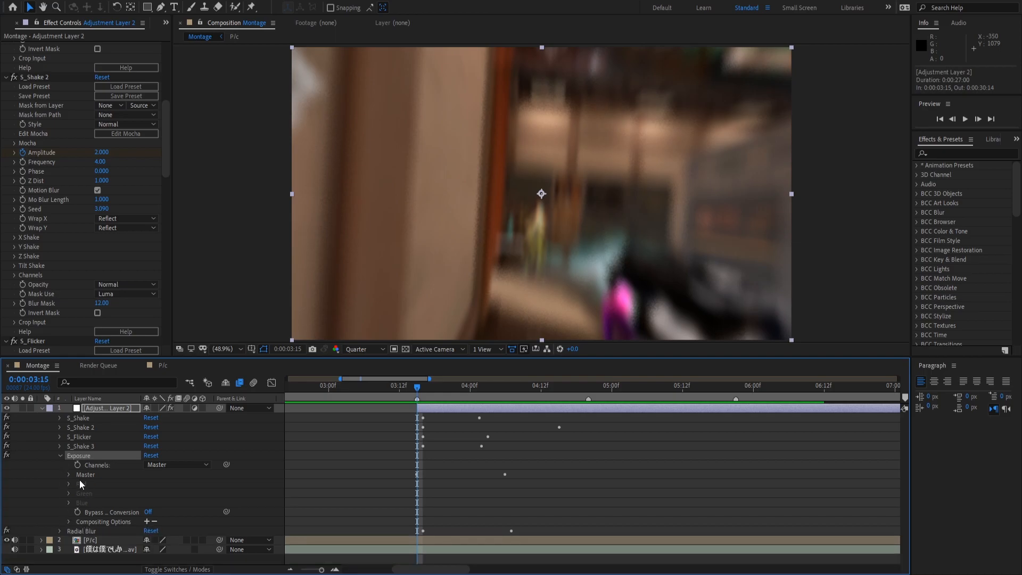
click(69, 474)
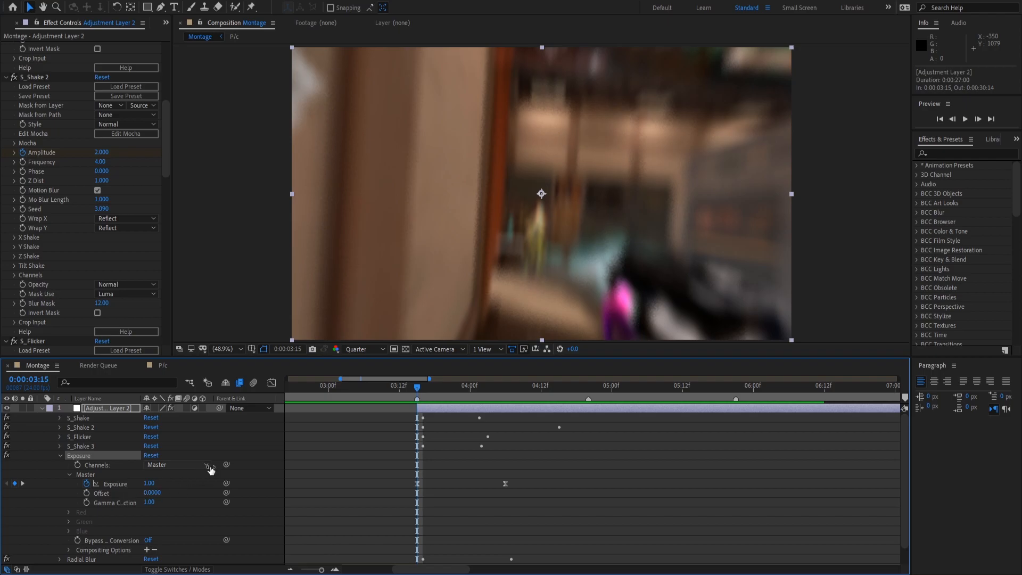
drag(423, 390, 474, 417)
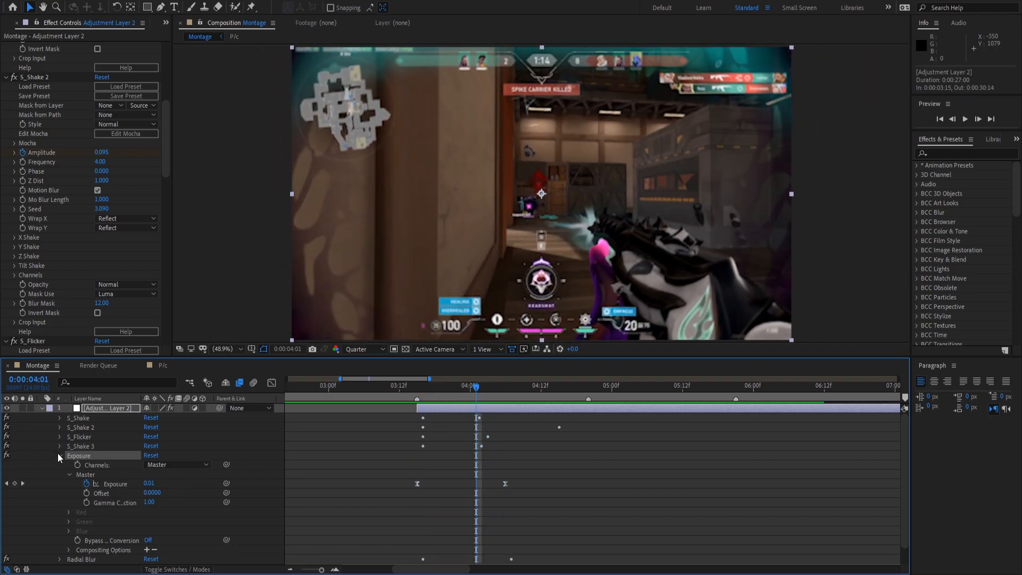
click(60, 455)
click(61, 465)
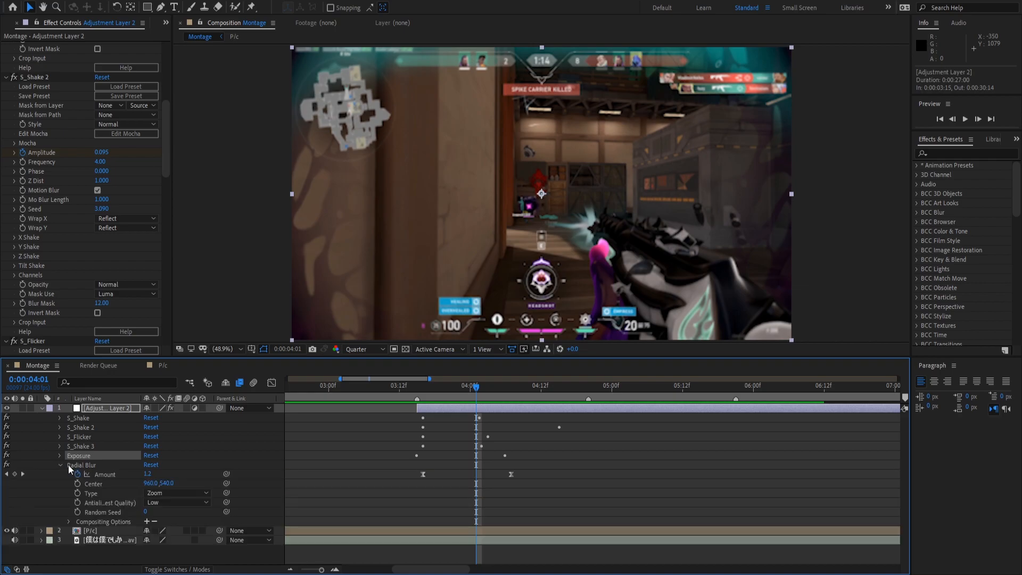
click(422, 391)
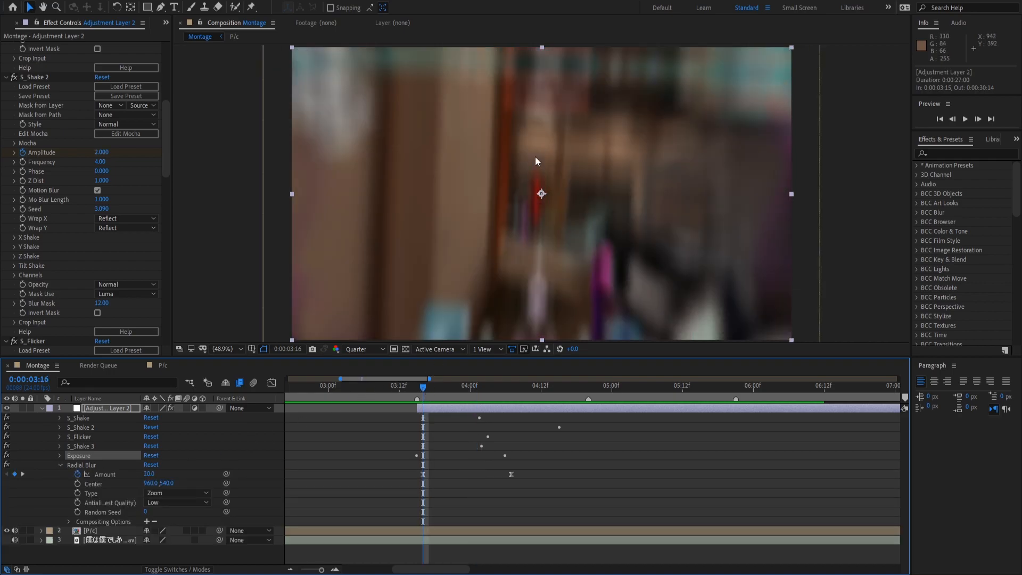
click(5, 466)
click(5, 465)
click(5, 466)
click(5, 466)
click(5, 466)
click(59, 466)
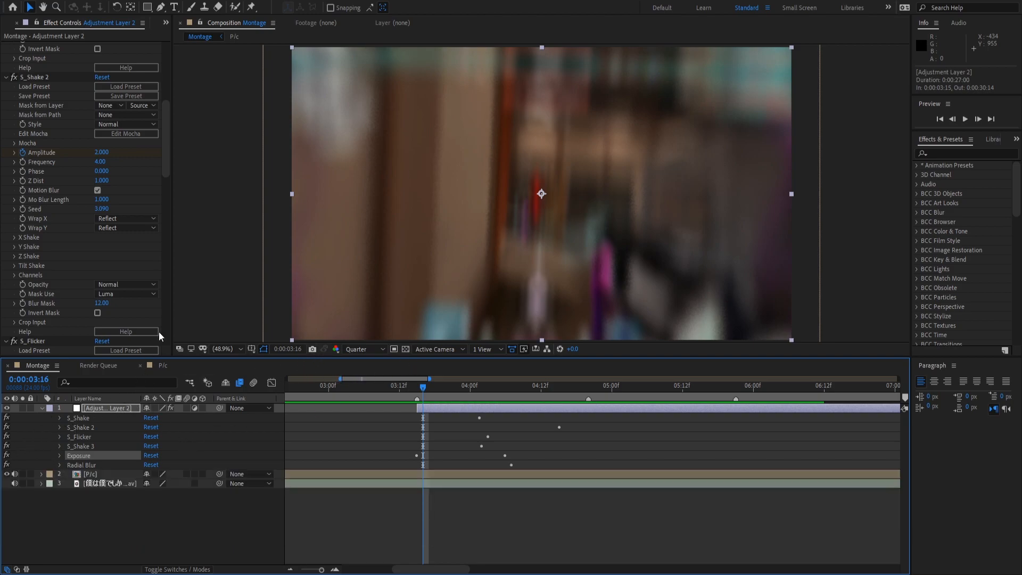
Apply the S_Vignette effect to Adjustment Layer 2.
click(942, 154)
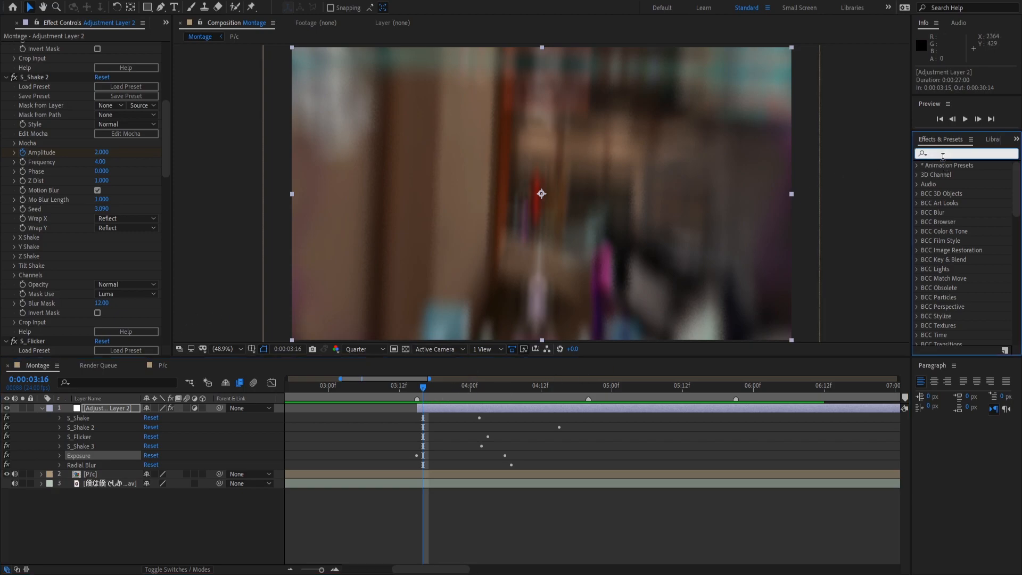
text(S_vig)
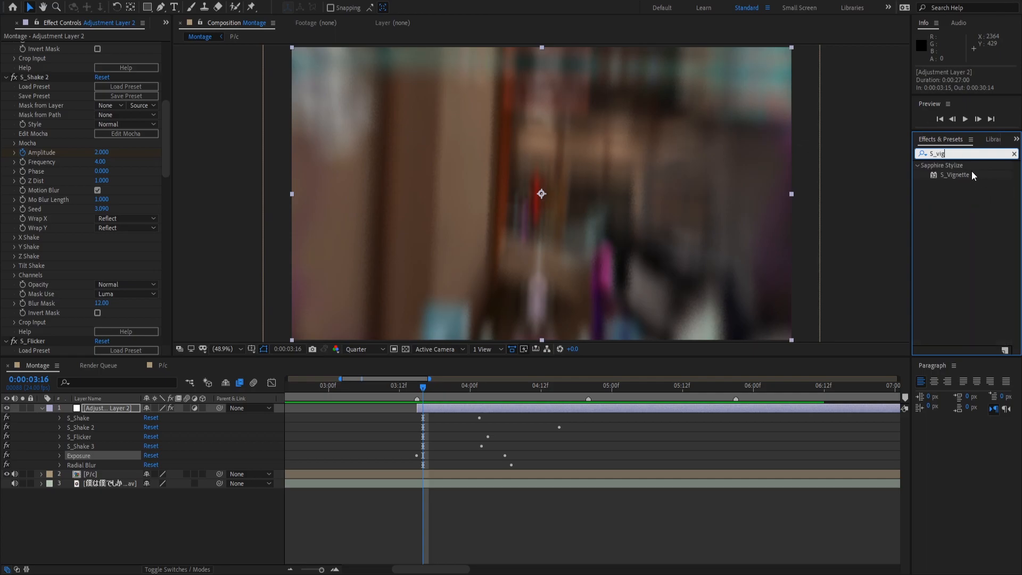
drag(971, 175, 490, 405)
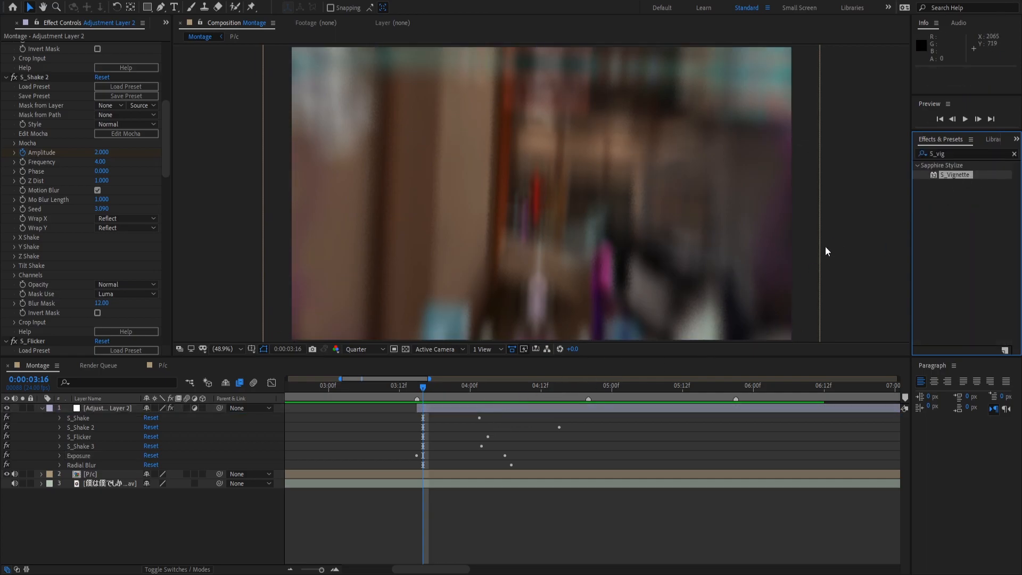
drag(945, 178, 527, 410)
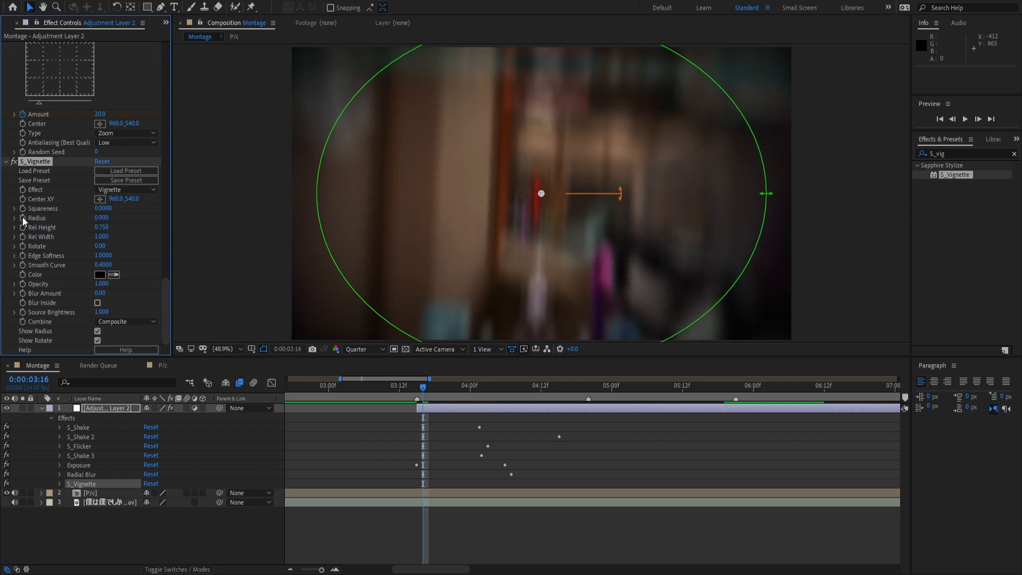
Keyframe the vignette Radius at 0.010 near 3:16 and 10 at 0:00:04:01.
drag(102, 218, 2, 222)
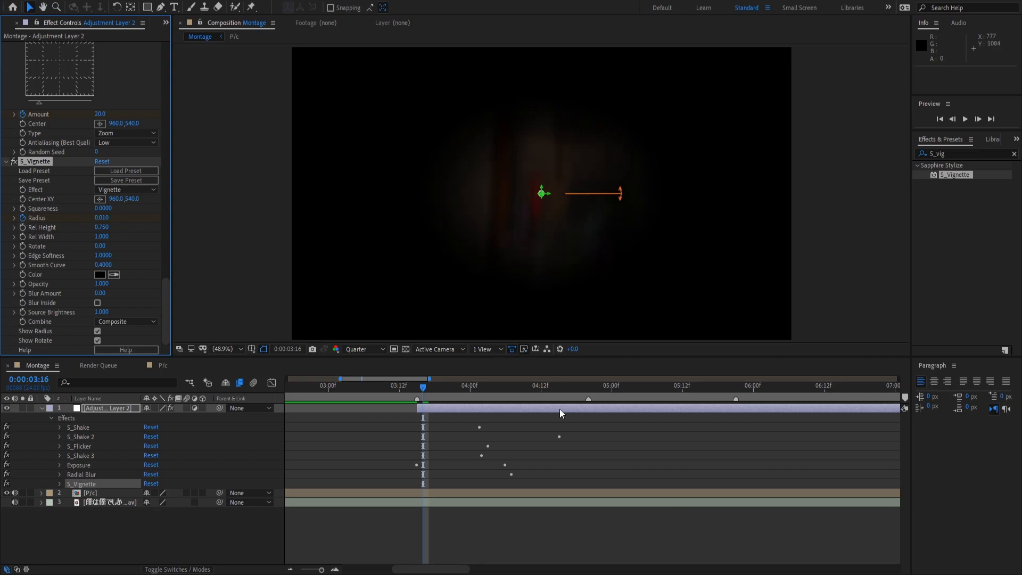
mouse_move(489, 403)
mouse_down()
mouse_move(485, 394)
mouse_move(503, 395)
mouse_move(474, 394)
mouse_up()
key(ctrl+v)
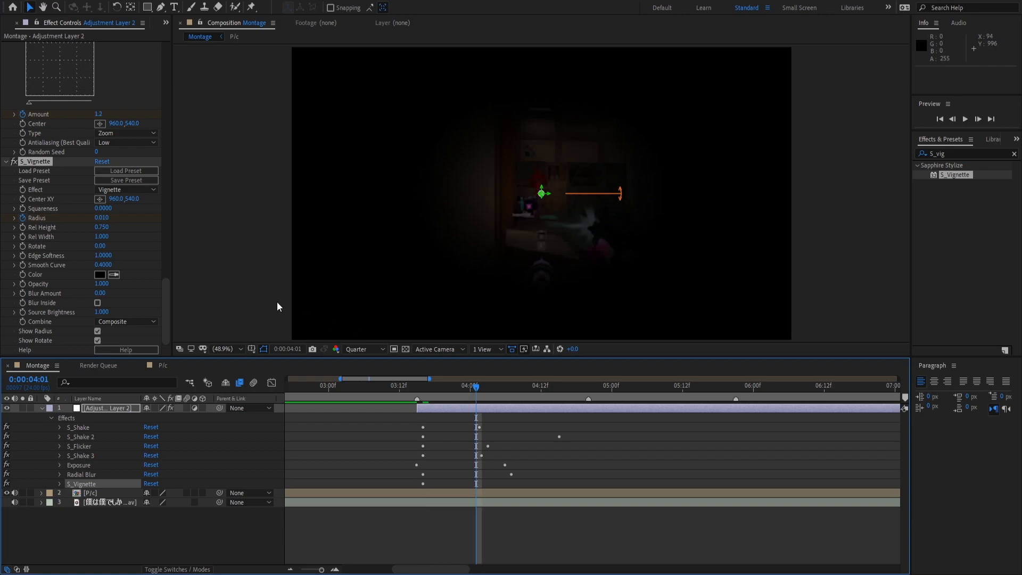
click(101, 218)
text(10)
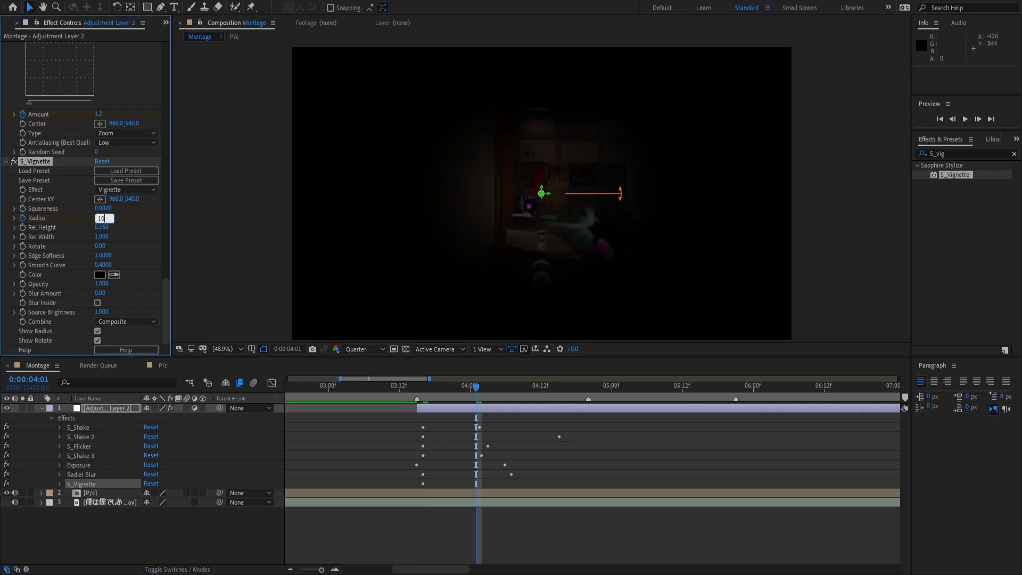
key(Return)
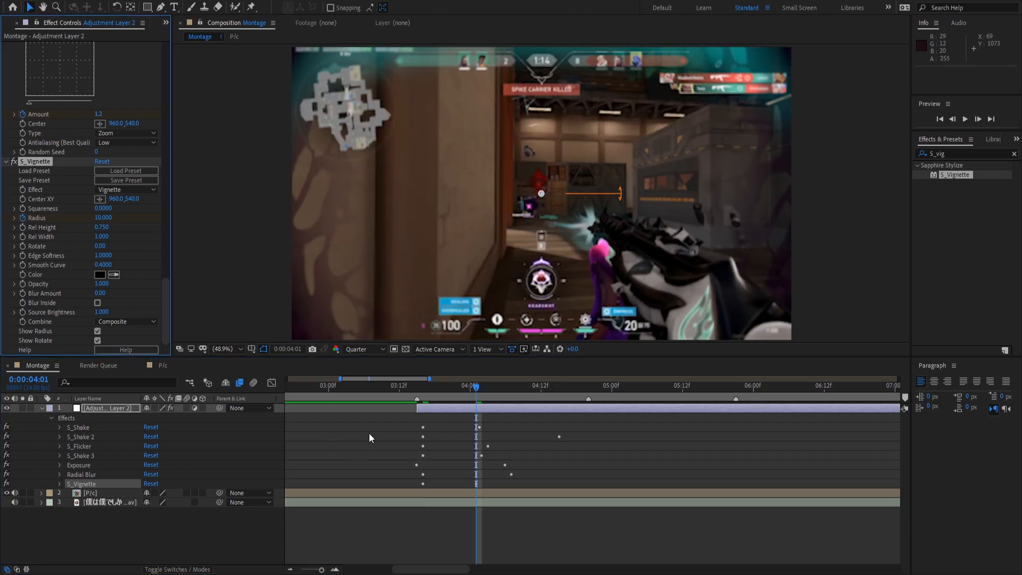
Preview the vignette transition from around 0:00:03:13.
click(410, 396)
key(space)
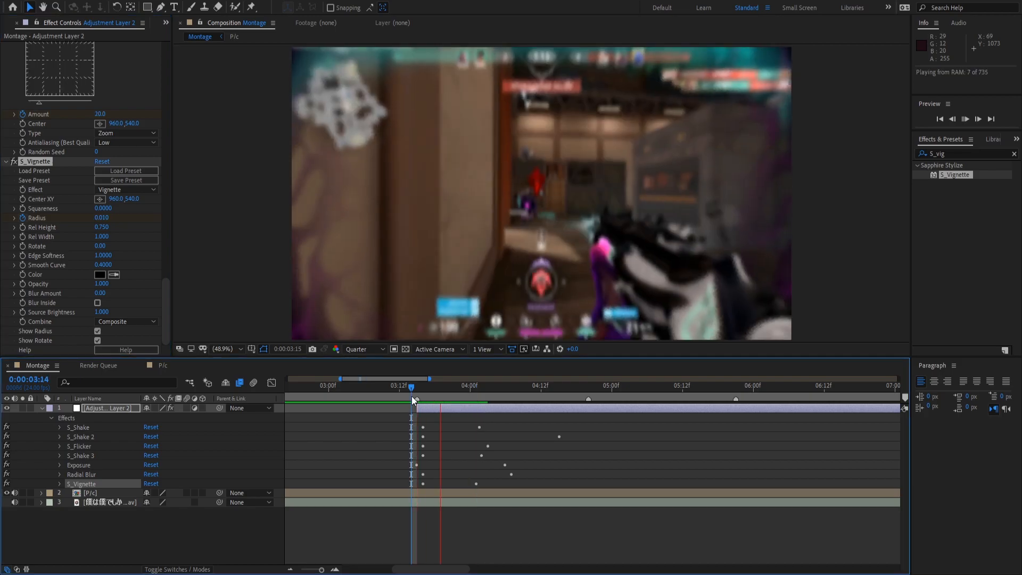
key(space)
mouse_move(411, 395)
mouse_down()
mouse_move(445, 398)
mouse_move(406, 391)
mouse_up()
key(space)
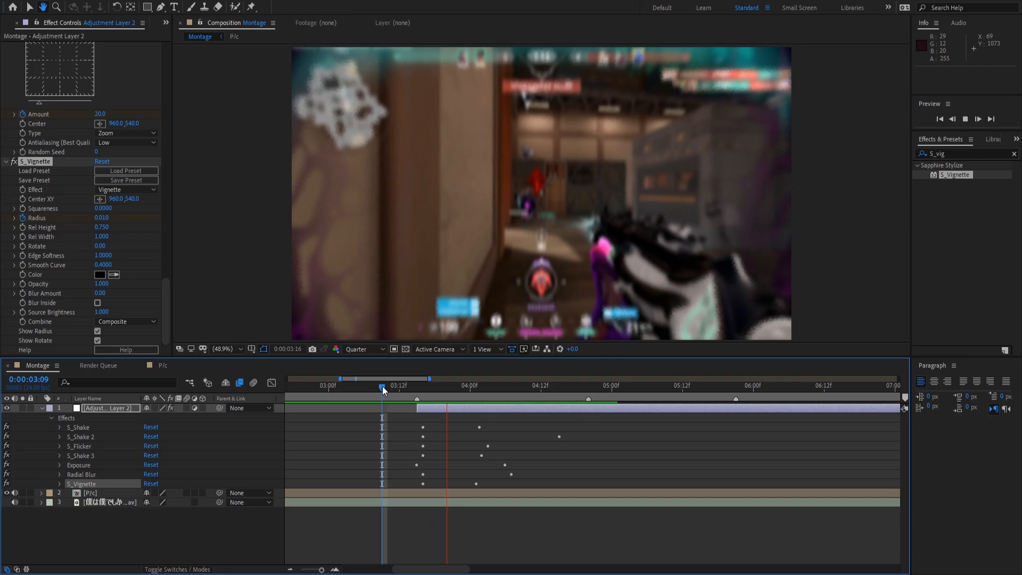
click(405, 387)
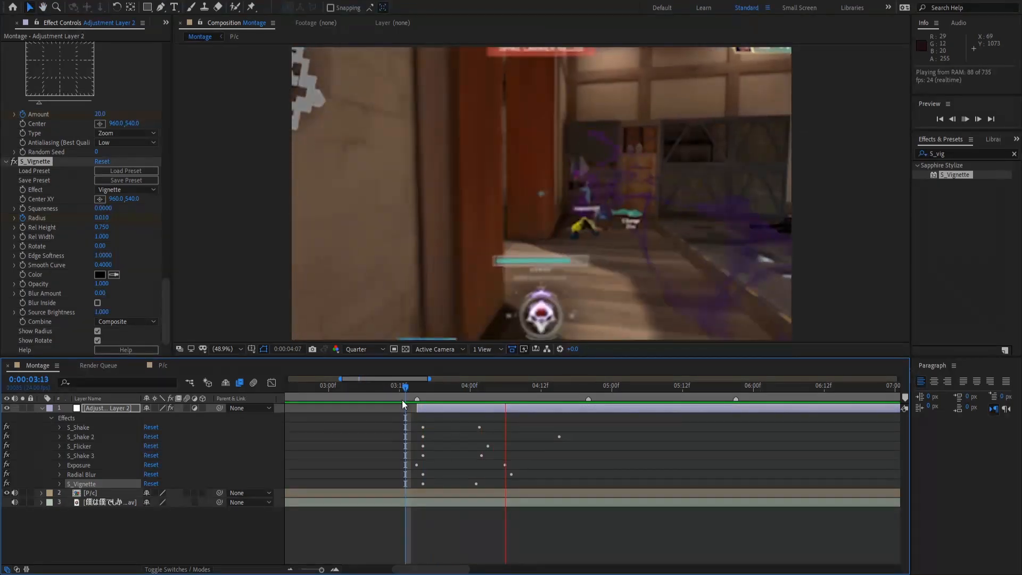
key(space)
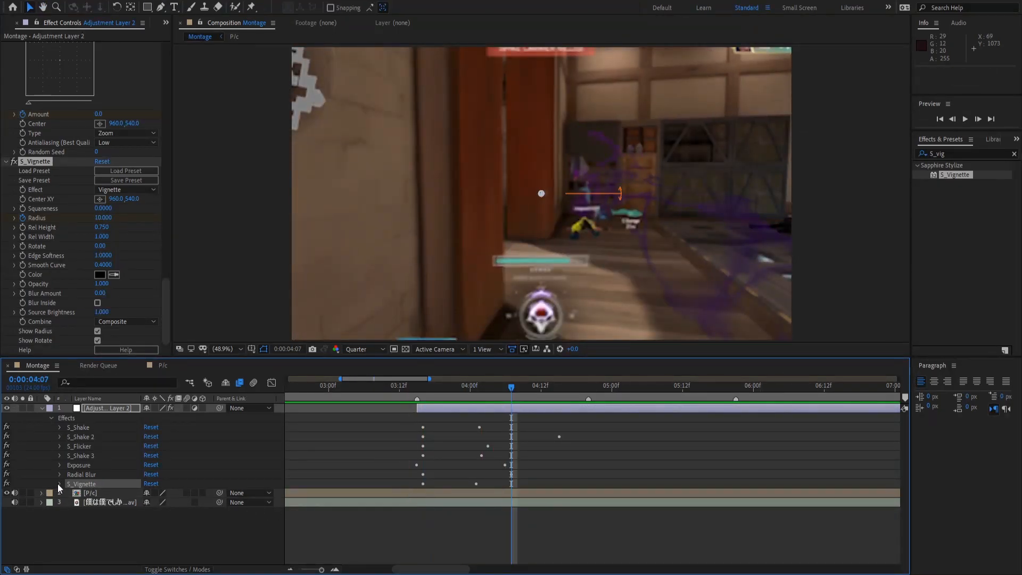
click(59, 483)
scroll(60, 487, down, 3)
Select both Radius keyframes and preview the vignette from 03:14.
drag(401, 454, 522, 480)
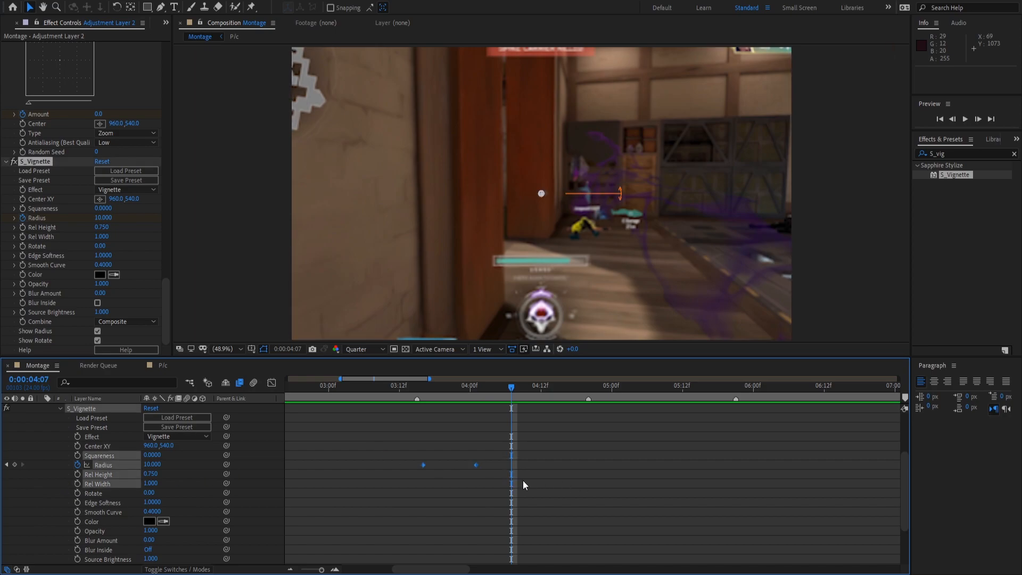
click(408, 387)
key(space)
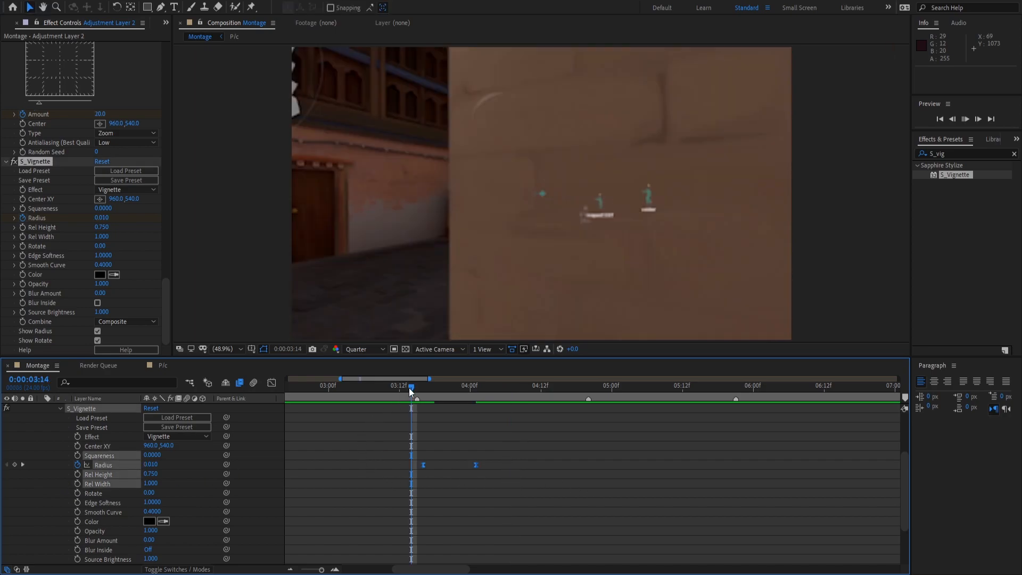
key(space)
Steepen the Radius curve in the Graph Editor so the vignette snaps open, and preview it.
click(270, 383)
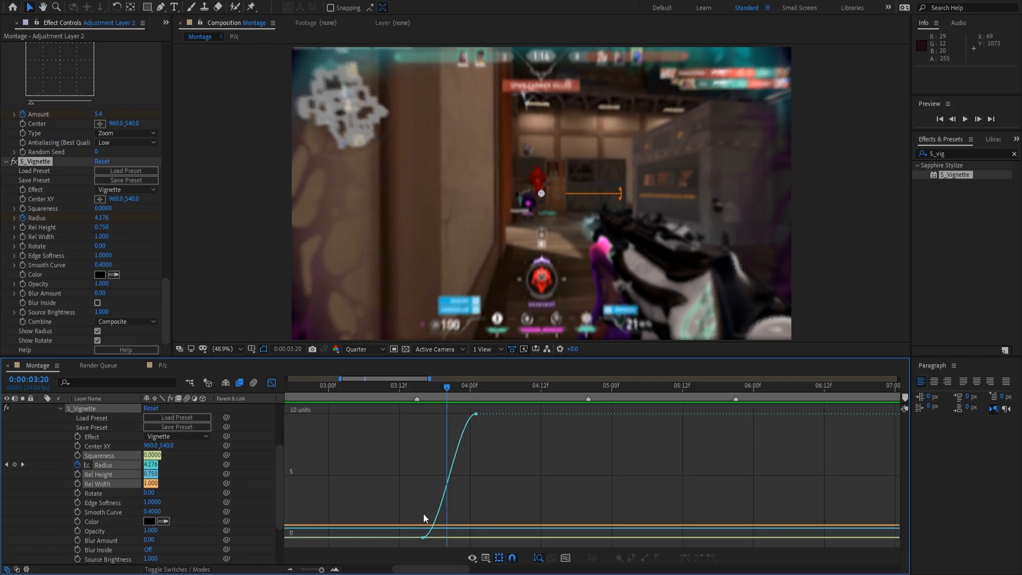
click(423, 537)
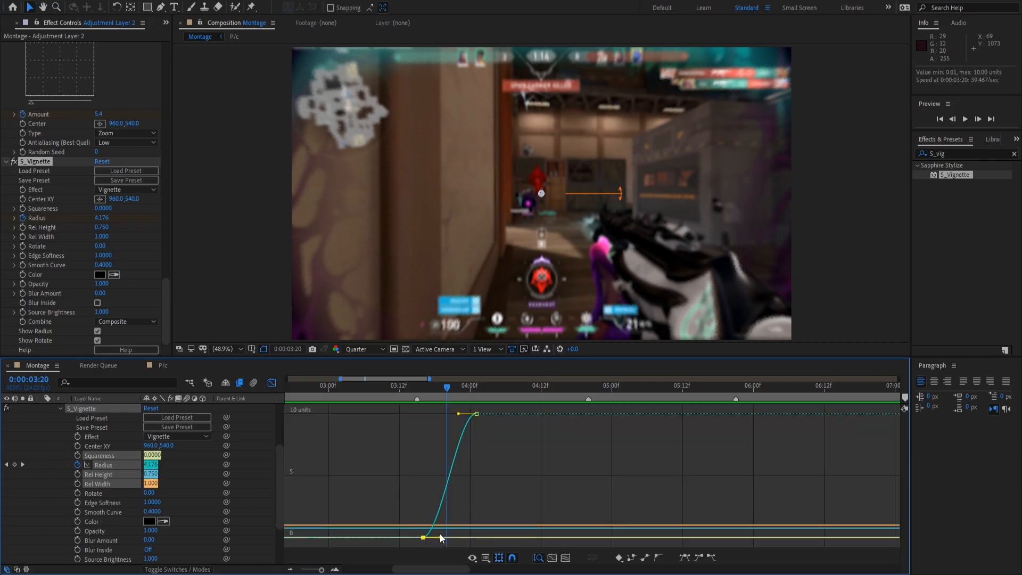
drag(440, 537, 425, 429)
click(419, 387)
key(space)
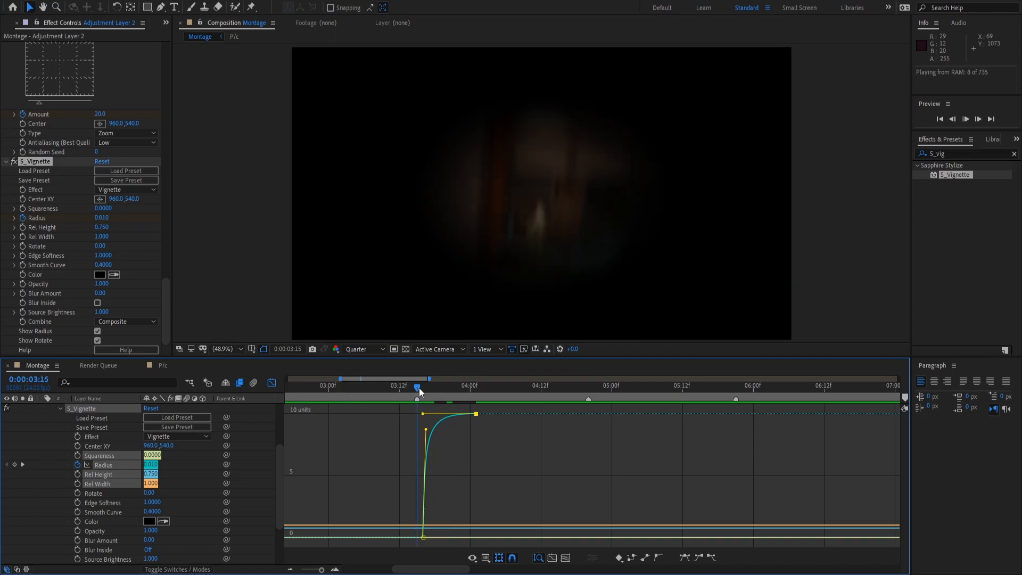
click(375, 388)
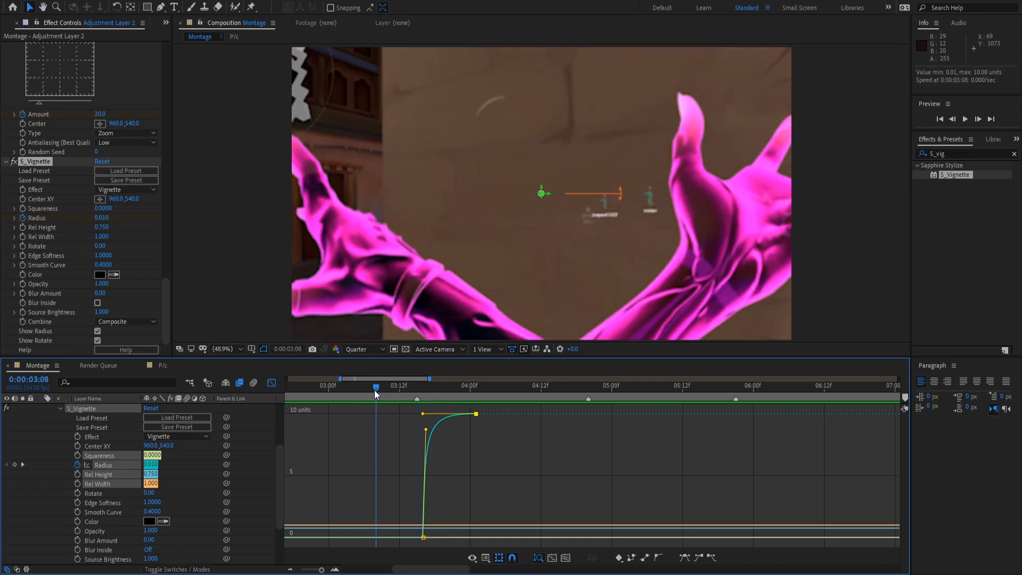
key(space)
key(space)
key(space)
Return to the keyframe view, collapse S_Vignette and zoom the timeline out.
click(273, 383)
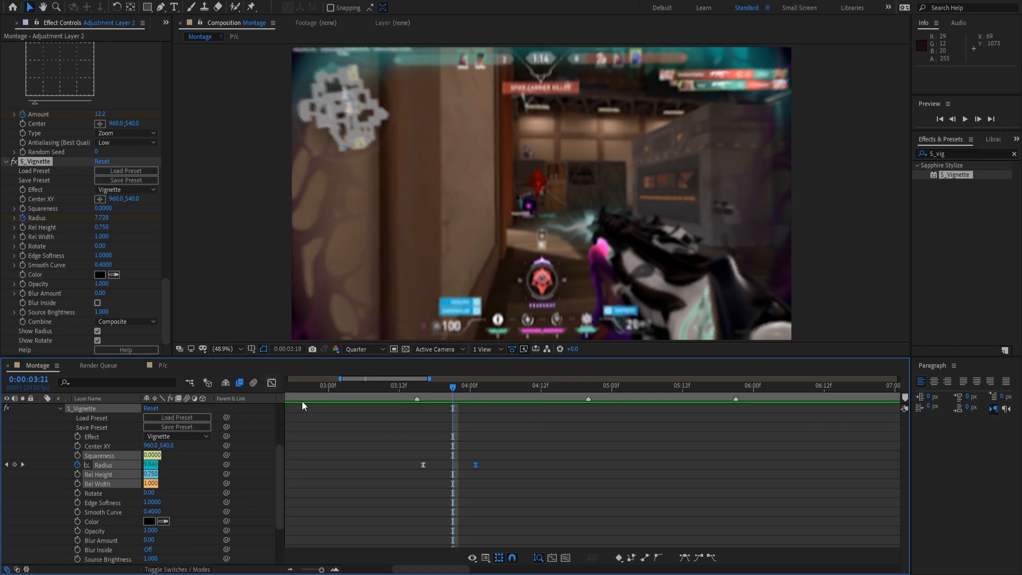
key(u)
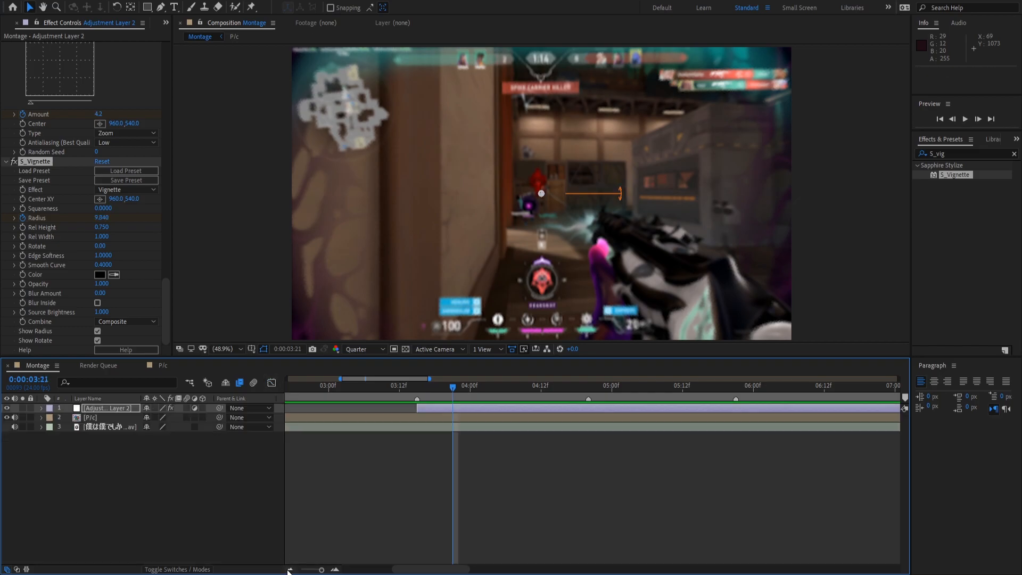
click(290, 568)
Scrub and preview the effect section from 3:13, checking the layer's keyframed effects.
click(425, 388)
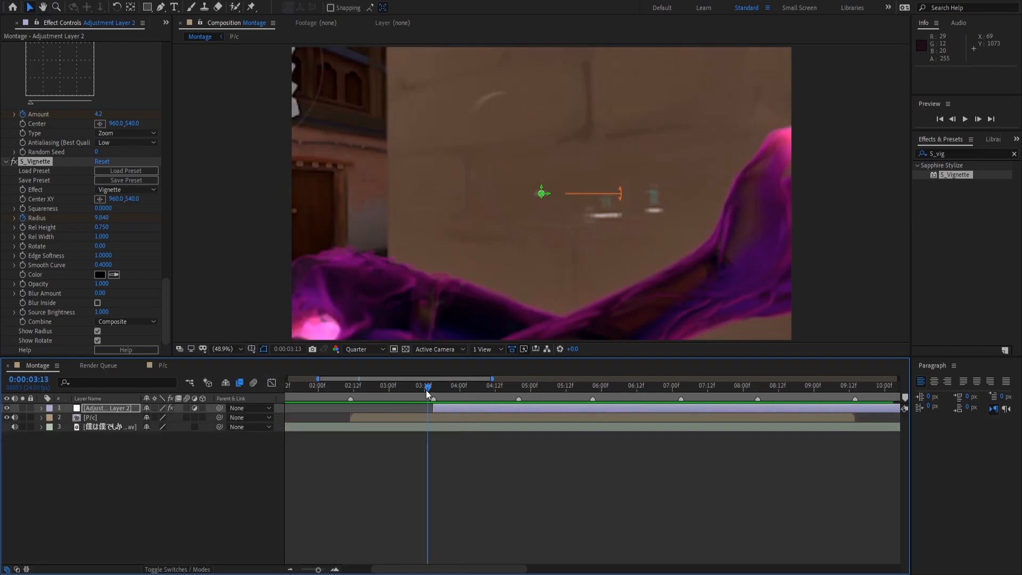
drag(425, 389, 451, 396)
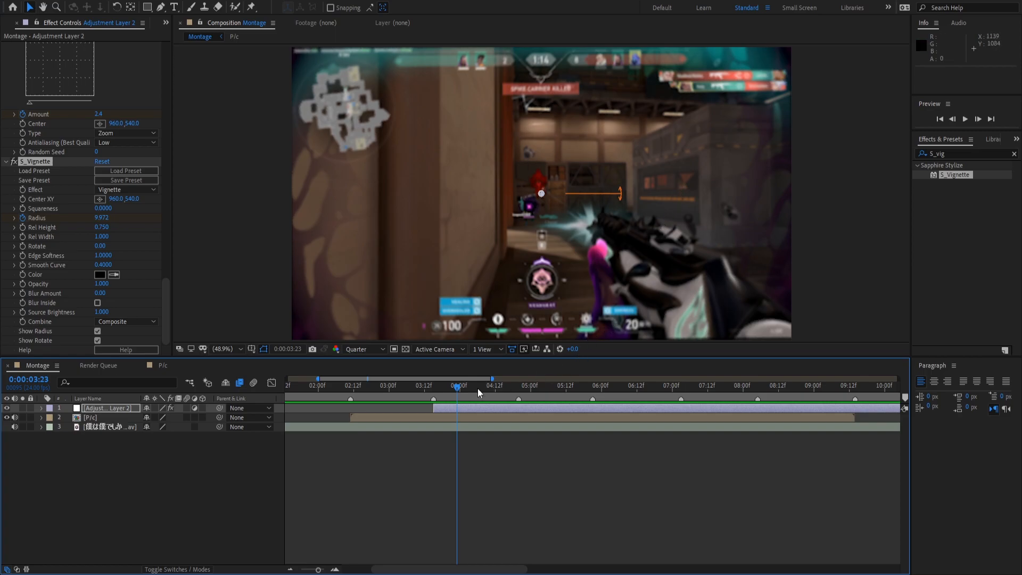
key(e)
click(417, 532)
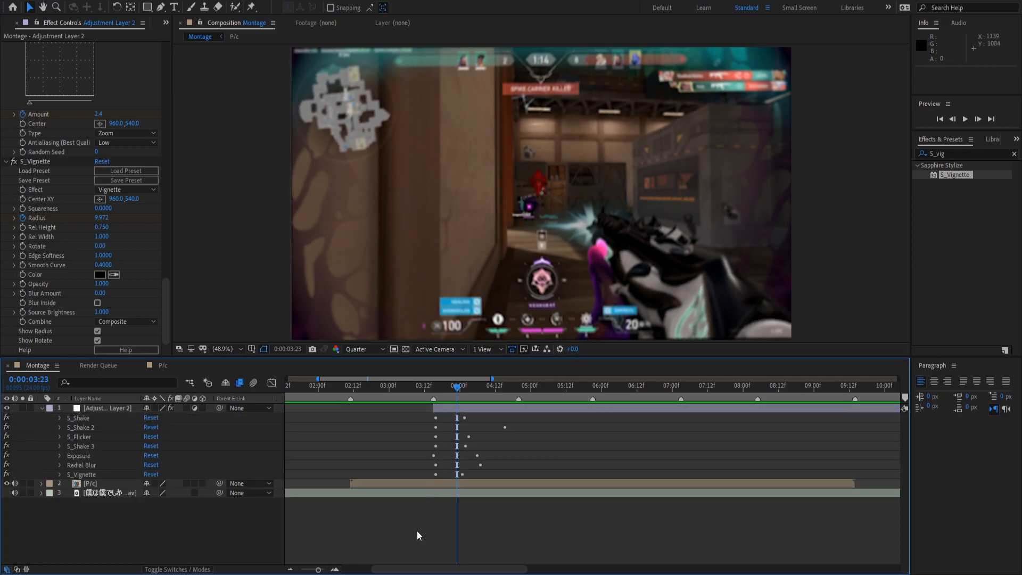
key(e)
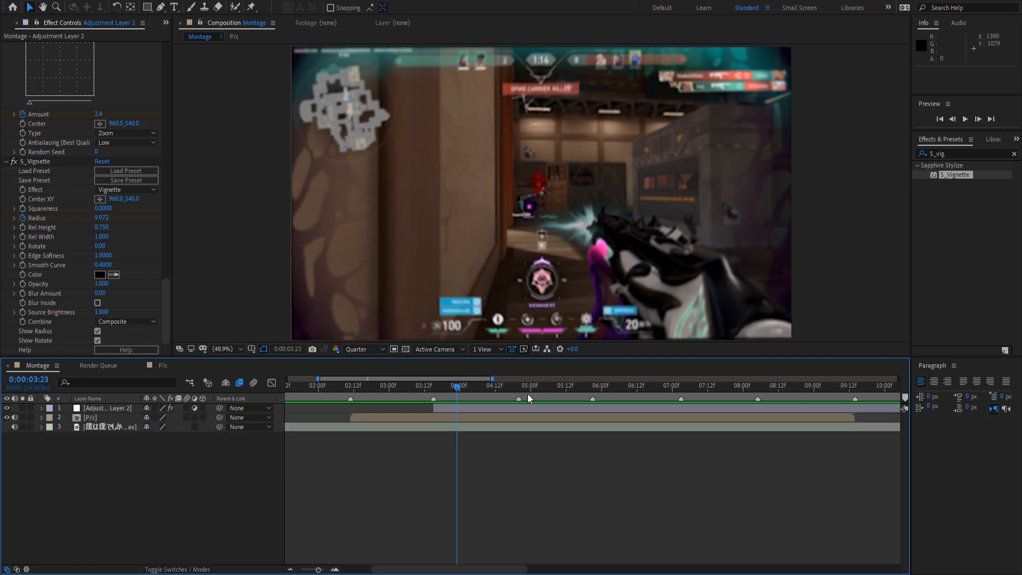
click(428, 387)
key(space)
key(space)
key(e)
Split Adjustment Layer 2 at 04:16 and delete the part after it.
drag(460, 388, 506, 390)
key(ctrl+shift+d)
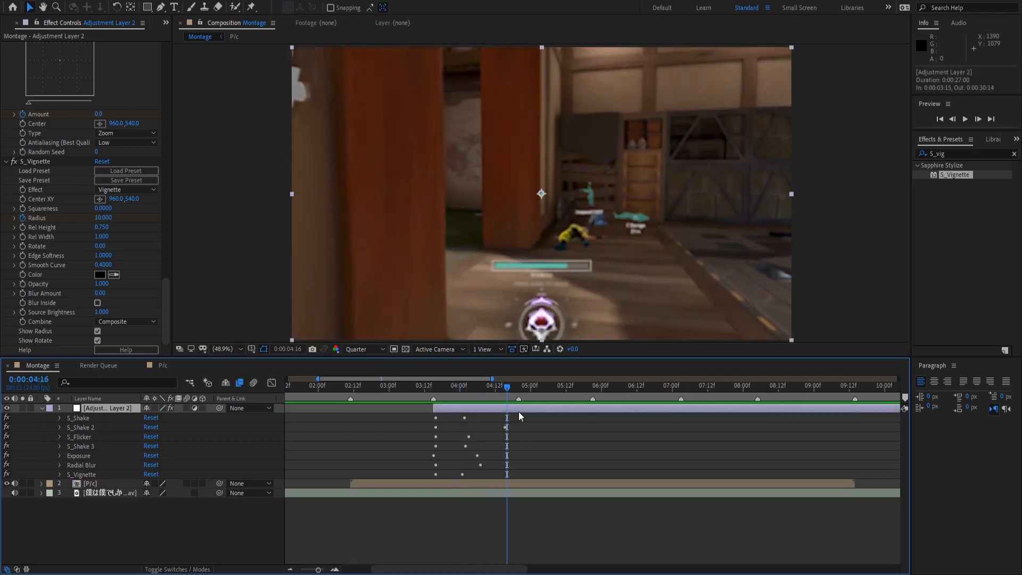
key(Delete)
key(e)
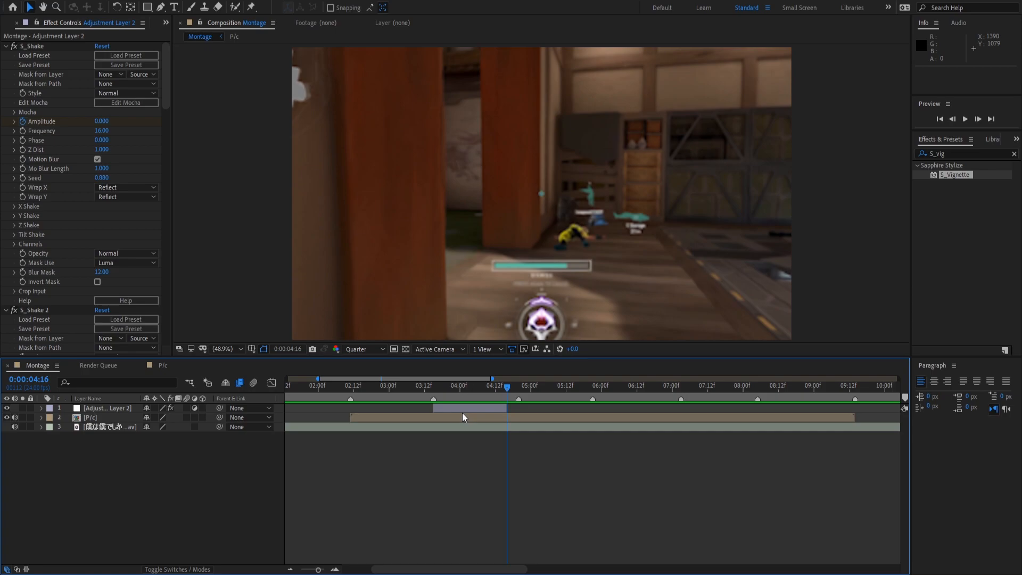
Duplicate the adjustment layer onto later beats starting at 04:16, deleting the extra copy at 08:07.
click(472, 409)
key(ctrl+d)
drag(472, 409, 776, 407)
key(ctrl+d)
key(ctrl+d)
key(ctrl+d)
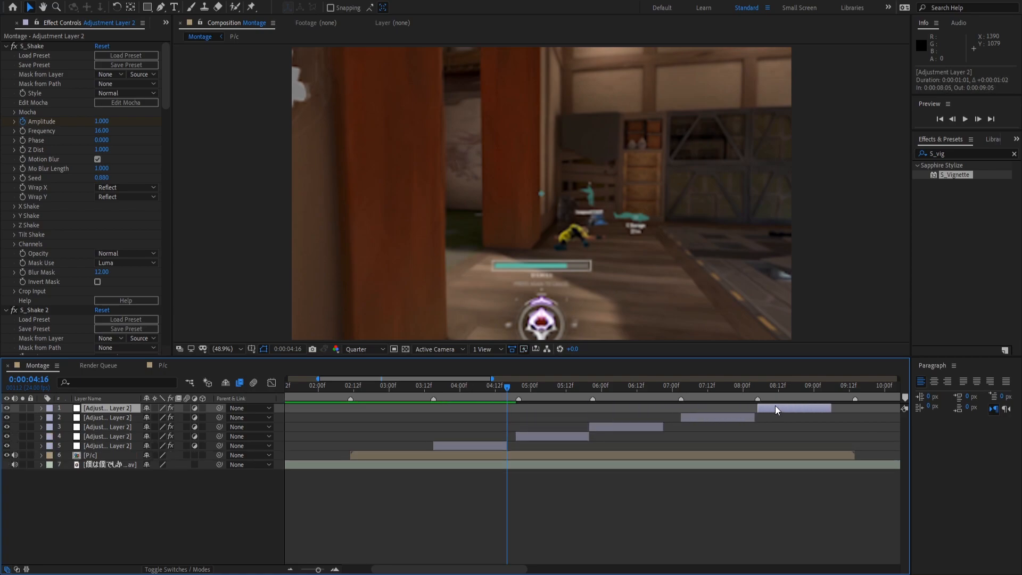
key(ctrl+d)
key(Delete)
mouse_move(754, 387)
mouse_down()
mouse_move(768, 390)
mouse_move(766, 400)
mouse_up()
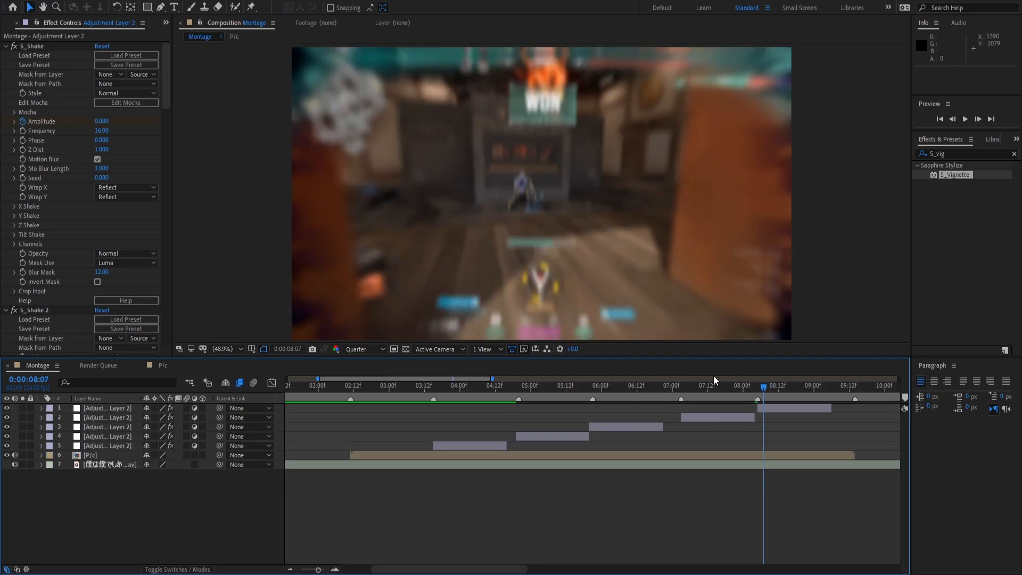
click(772, 407)
key(Delete)
Preview the montage from 03:14 with the new adjustment-layer copies.
click(429, 389)
key(space)
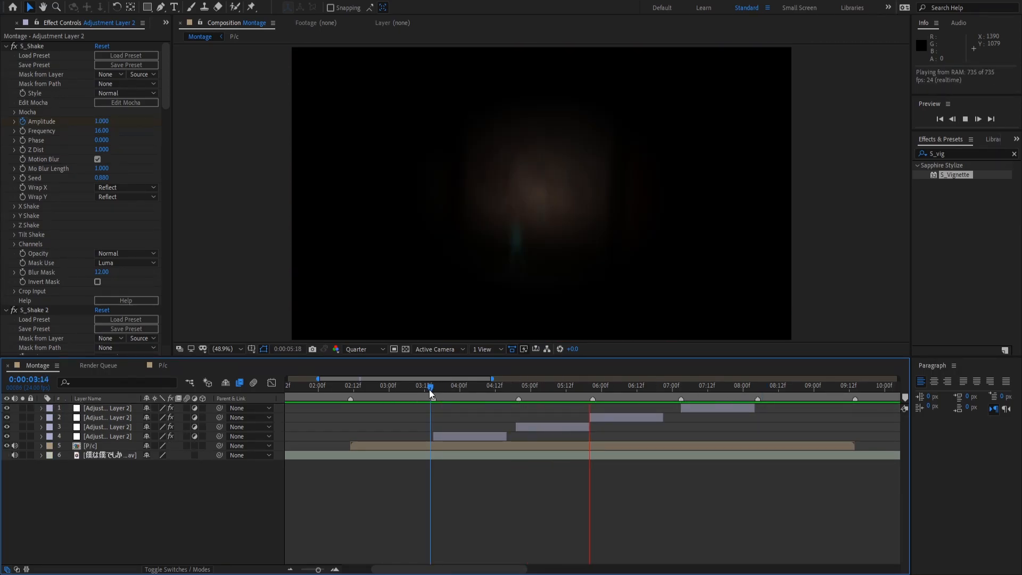
click(459, 436)
Select all four adjustment layers and reveal their keyframed effects.
key(u)
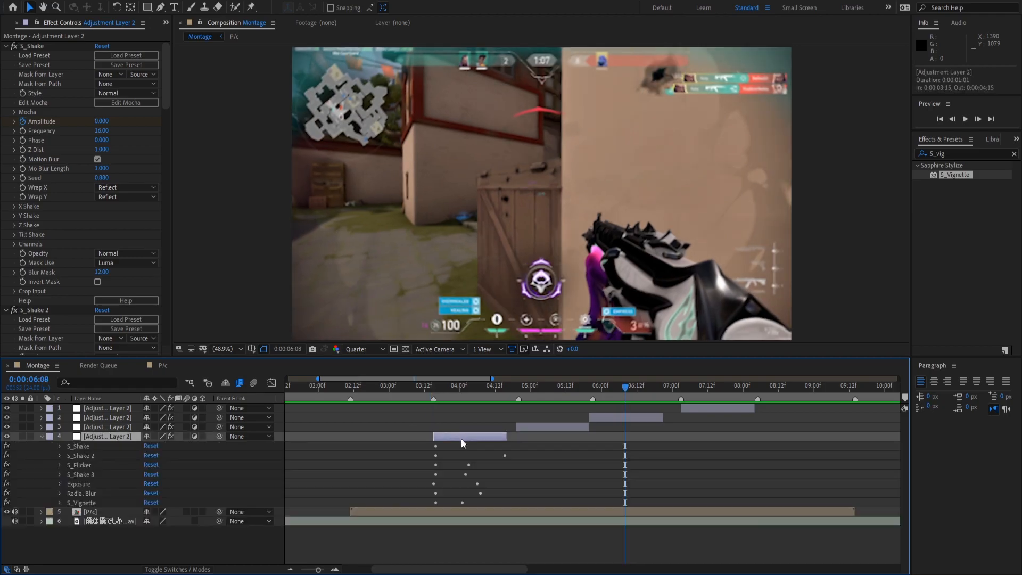
click(548, 427)
shift+click(605, 416)
shift+click(689, 408)
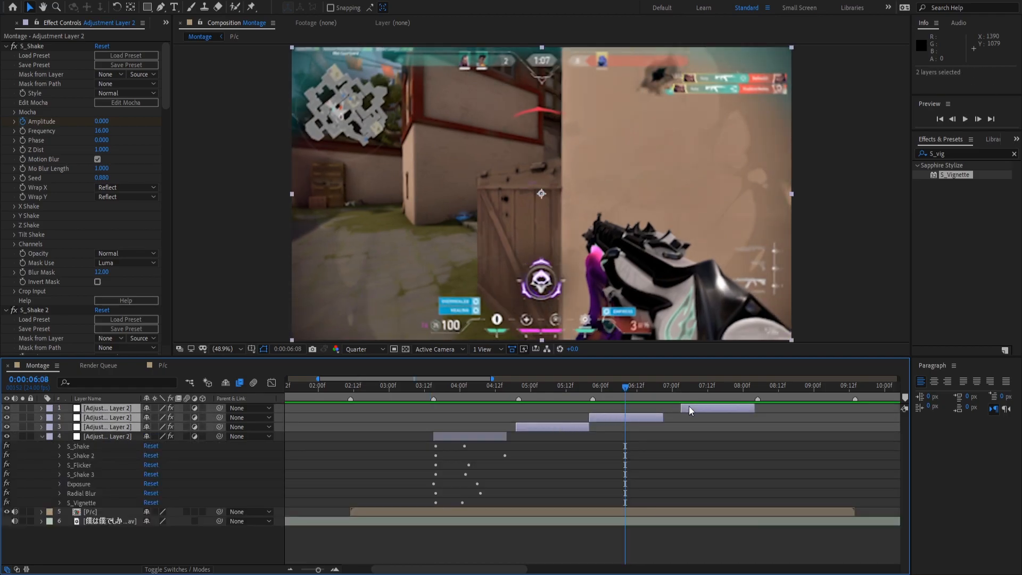
key(u)
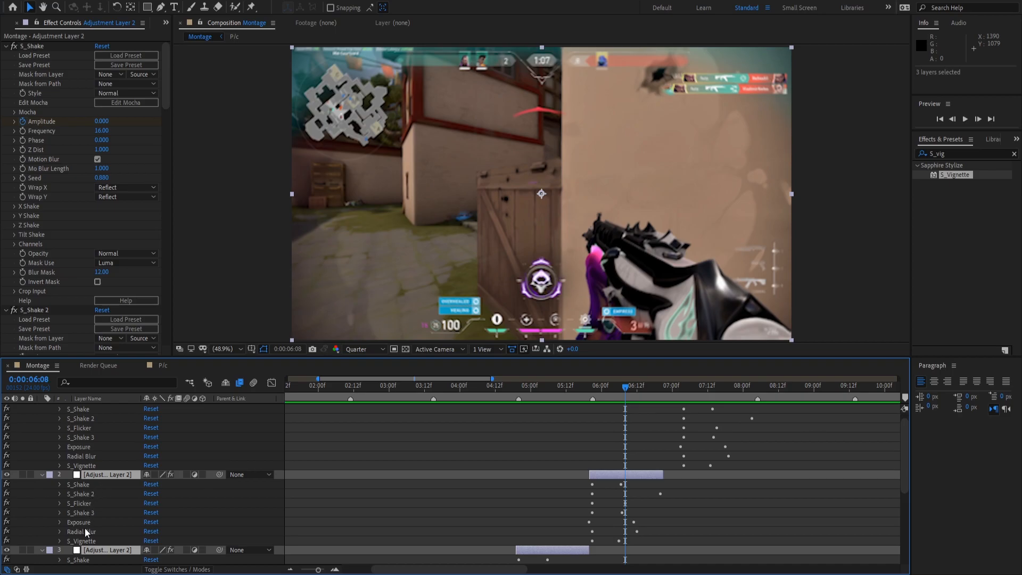
Delete S_Vignette from adjustment layers 4 and 3.
click(81, 541)
scroll(79, 532, down, 5)
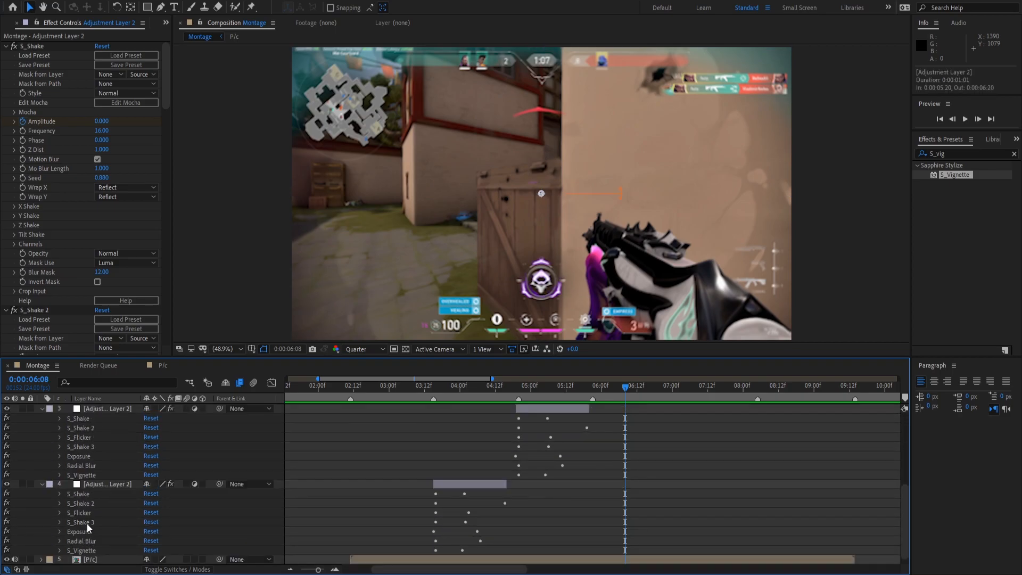
ctrl+click(87, 541)
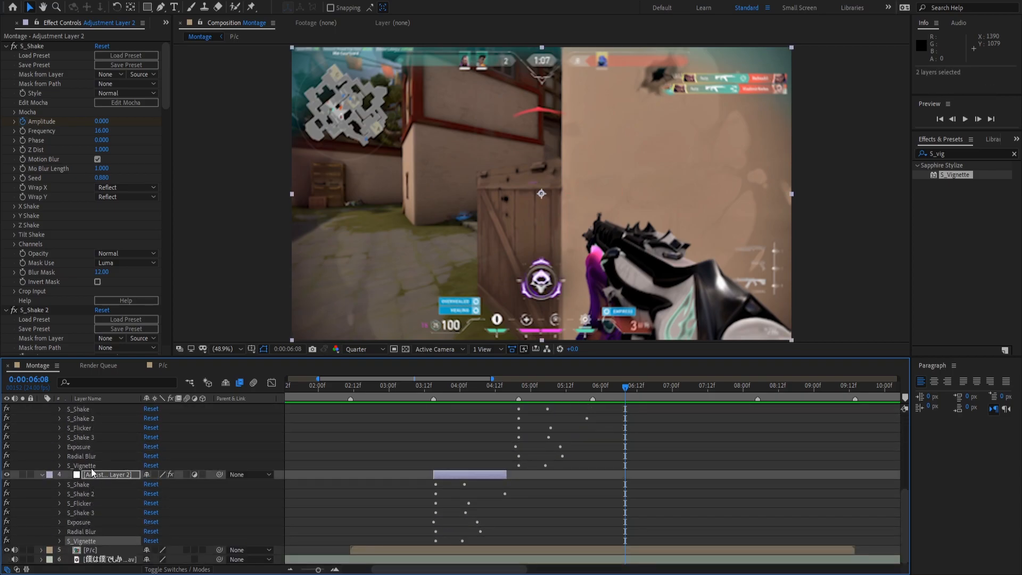
ctrl+click(81, 465)
ctrl+click(93, 465)
ctrl+click(91, 466)
click(105, 522)
click(86, 541)
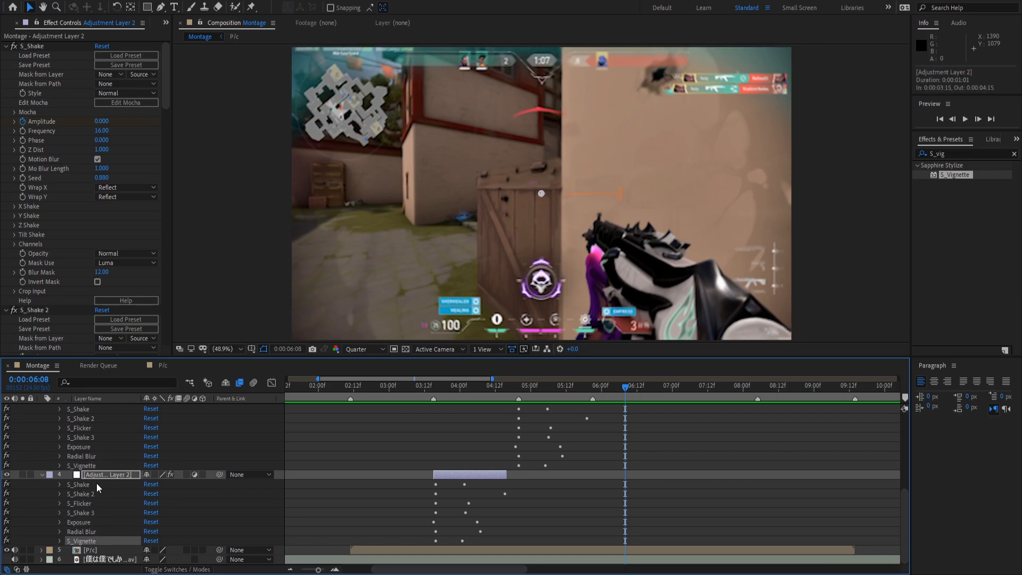
key(Delete)
click(80, 474)
key(Delete)
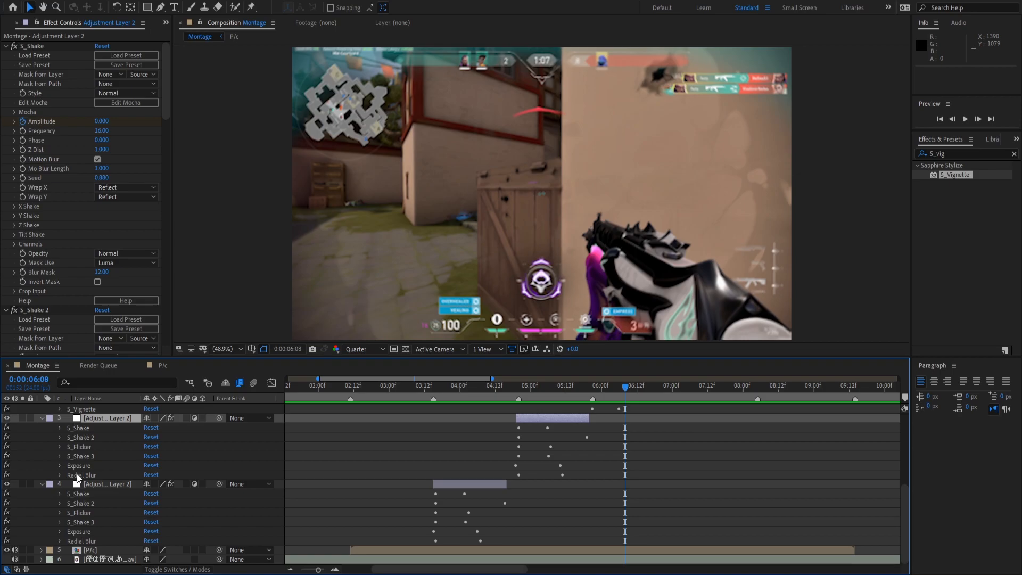
Delete S_Vignette from adjustment layers 2 and 1.
scroll(80, 477, up, 4)
click(85, 476)
click(84, 484)
key(Delete)
scroll(85, 484, up, 3)
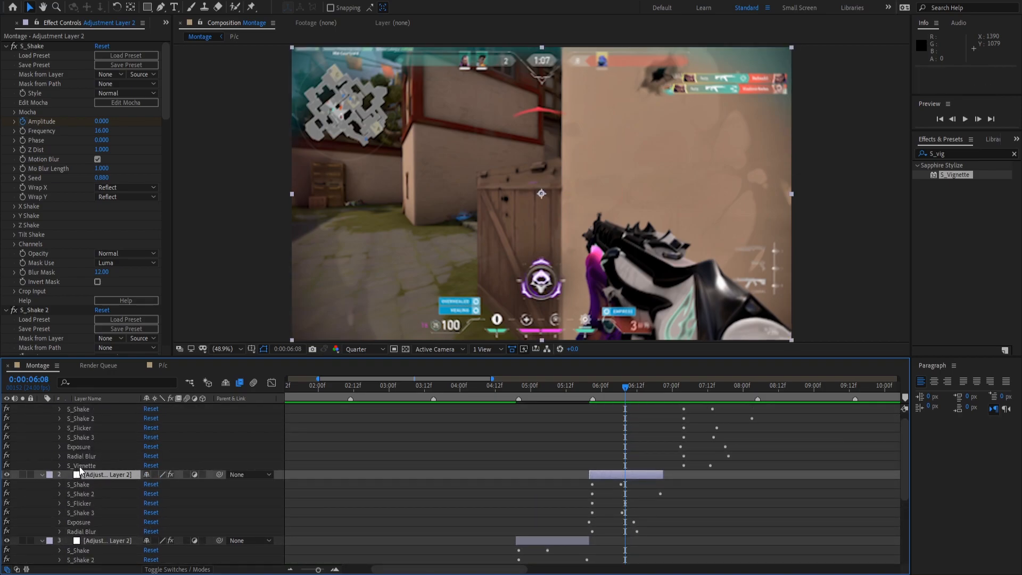
click(79, 466)
key(Delete)
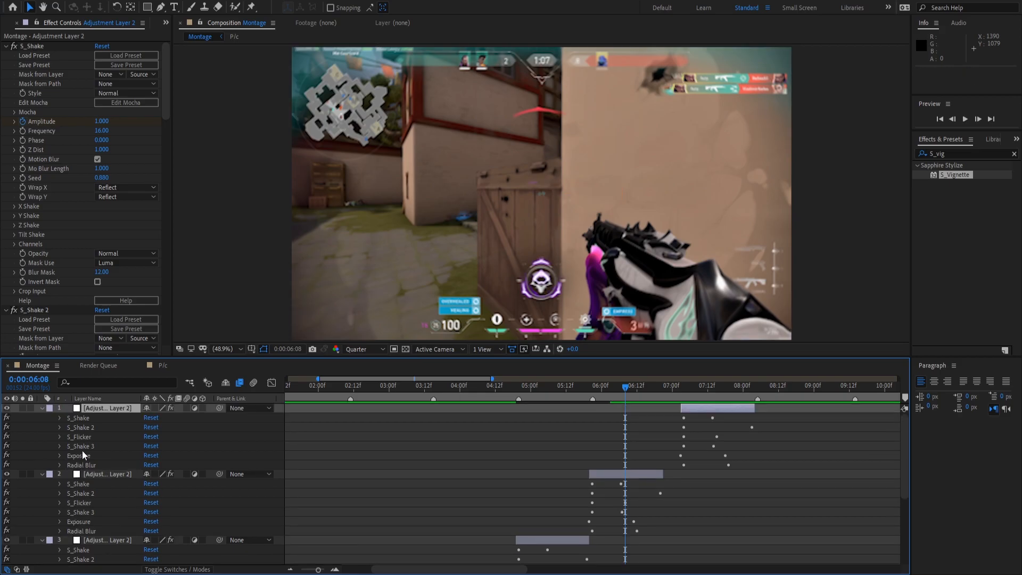
Collapse the effect lists of all four adjustment layers and deselect them.
key(e)
click(606, 419)
key(e)
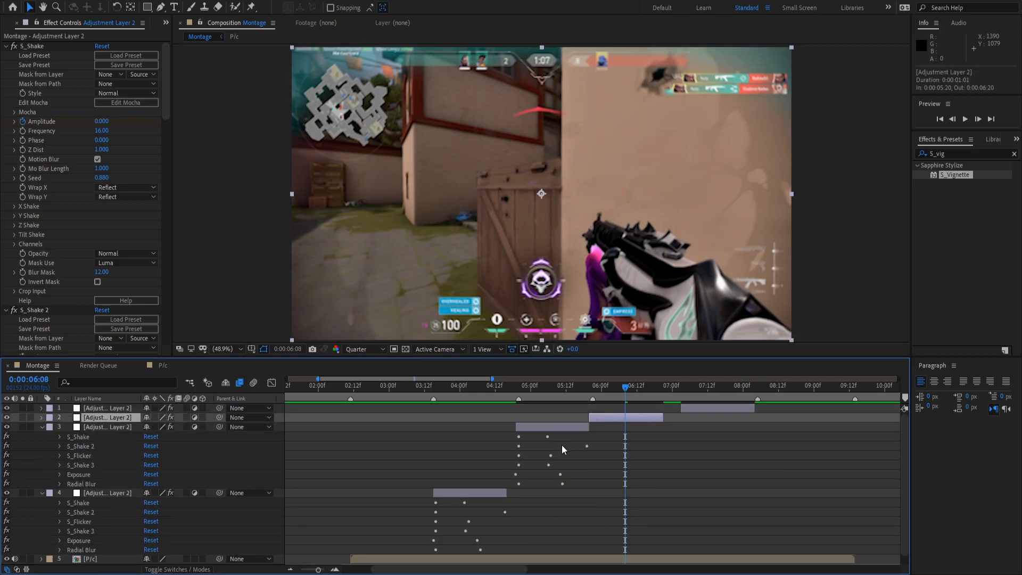
click(536, 435)
click(535, 429)
key(e)
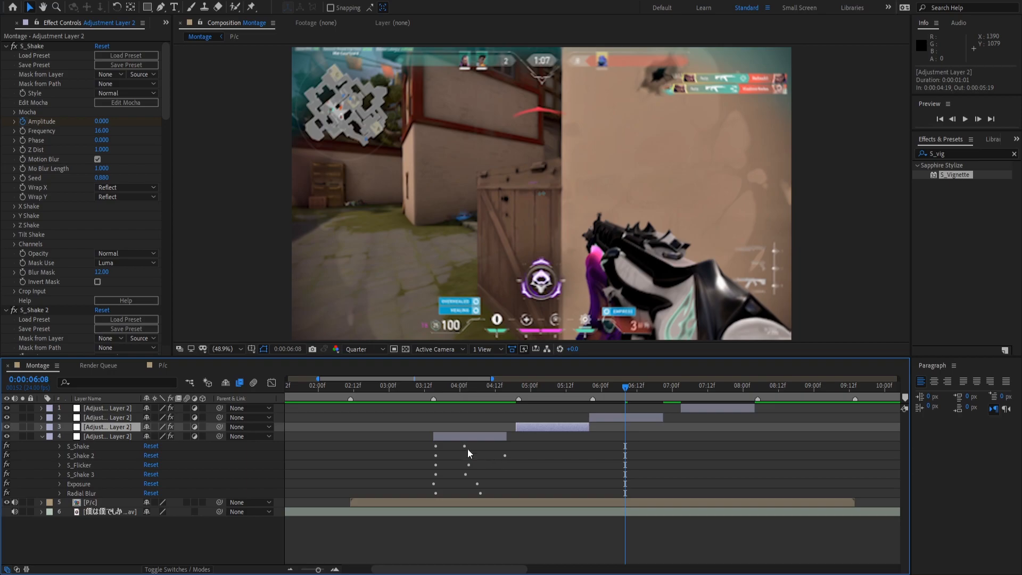
click(445, 422)
click(468, 436)
key(e)
click(535, 481)
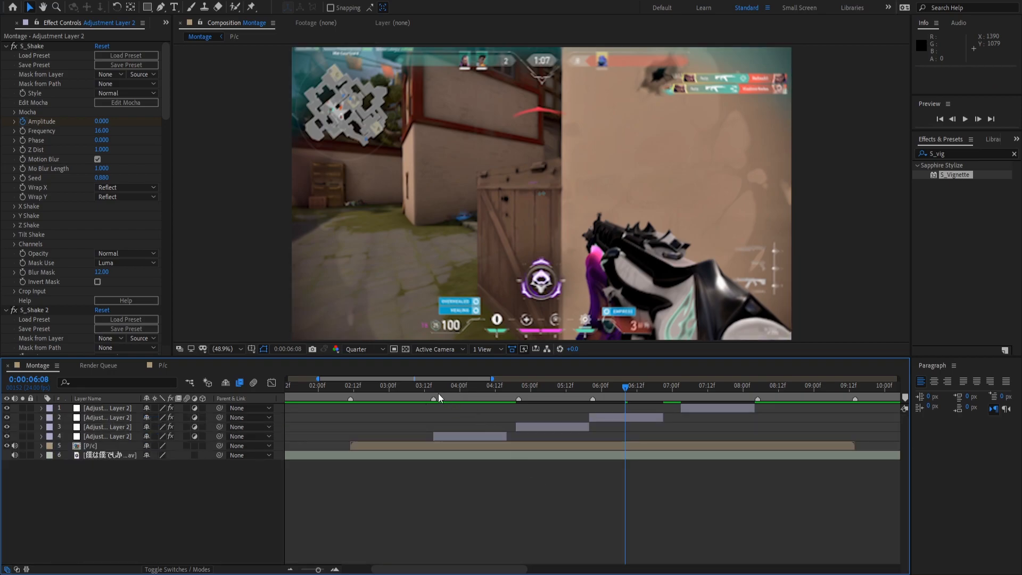
click(422, 392)
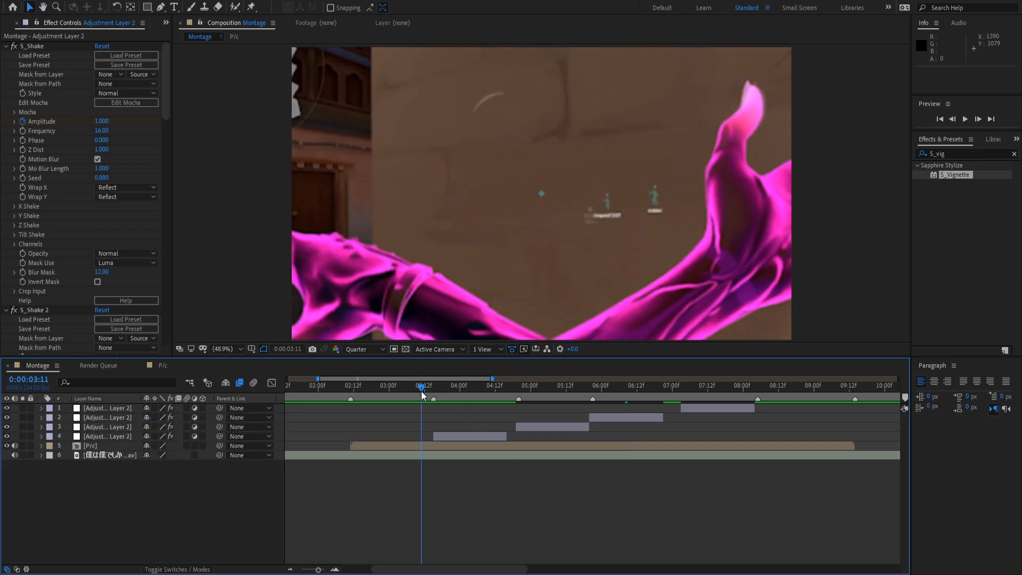
key(space)
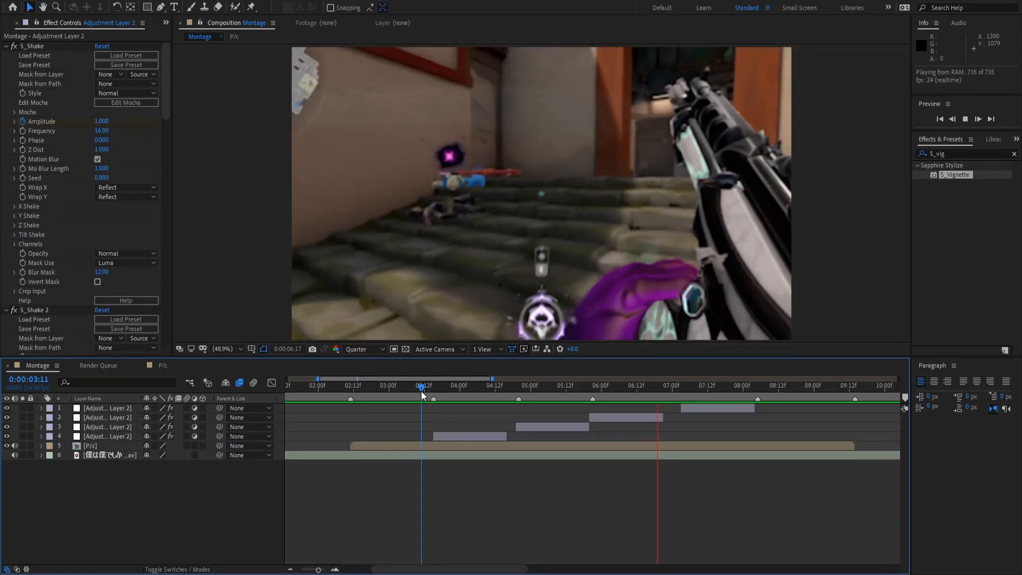
key(space)
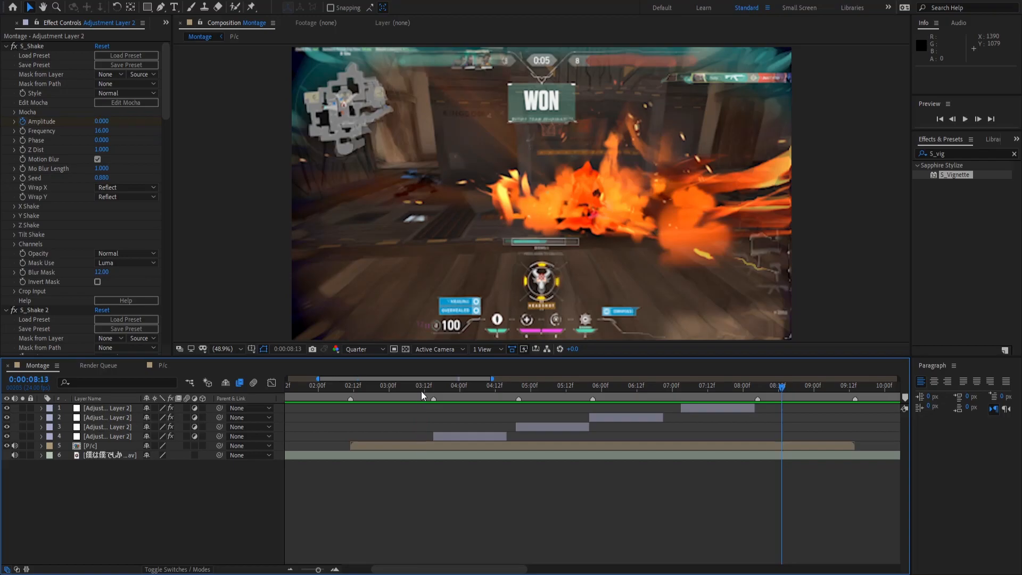
drag(365, 387, 385, 456)
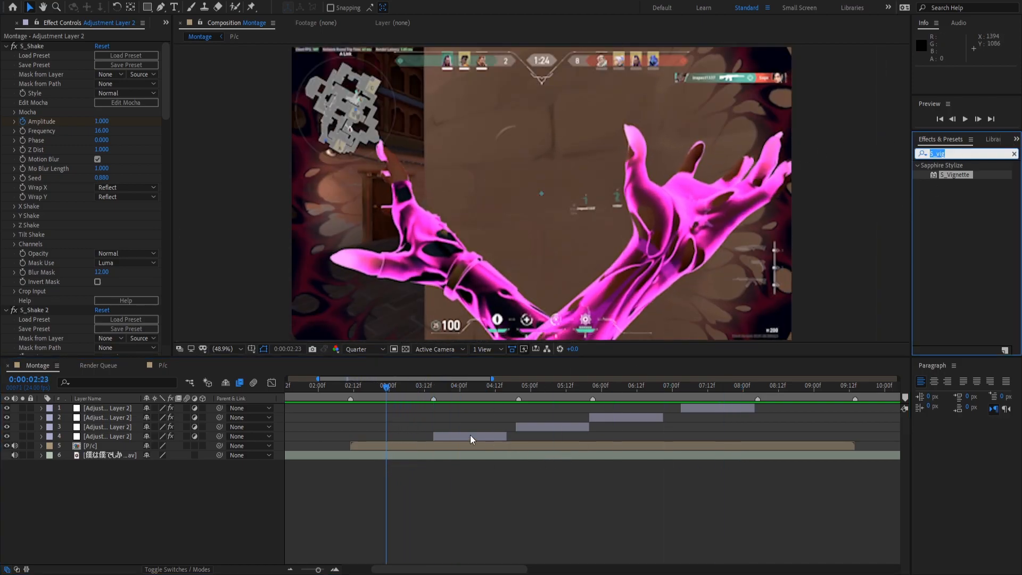
Create a new adjustment layer above the P/c layer and apply the 2 way shake preset.
click(453, 446)
key(ctrl+alt+y)
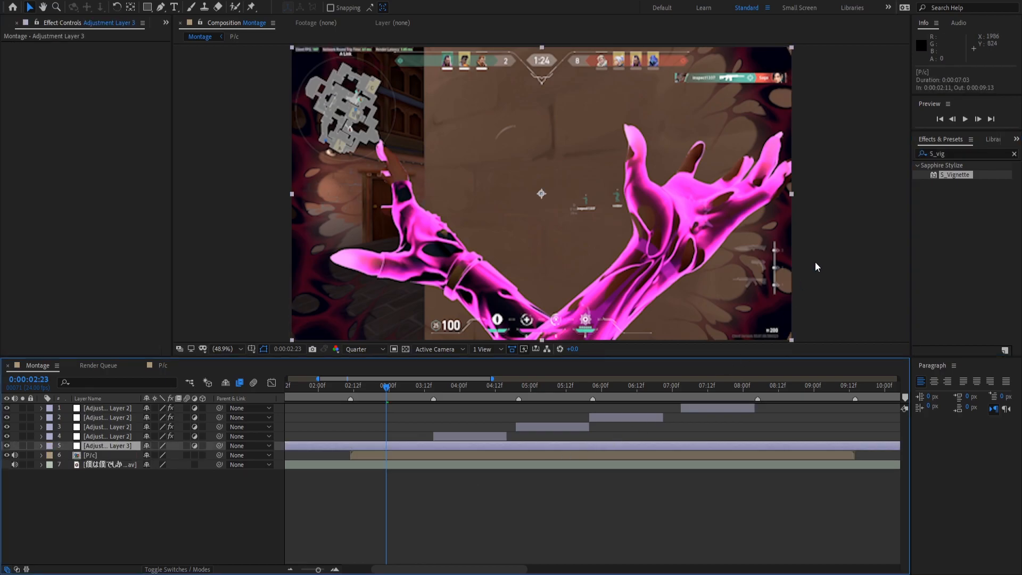
click(961, 154)
text(2 way)
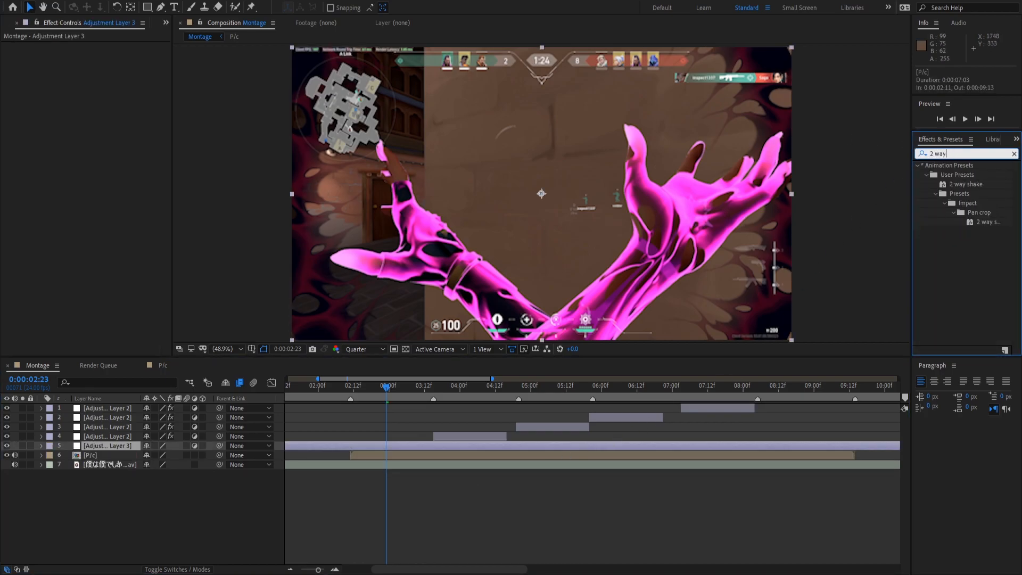
drag(961, 185, 393, 448)
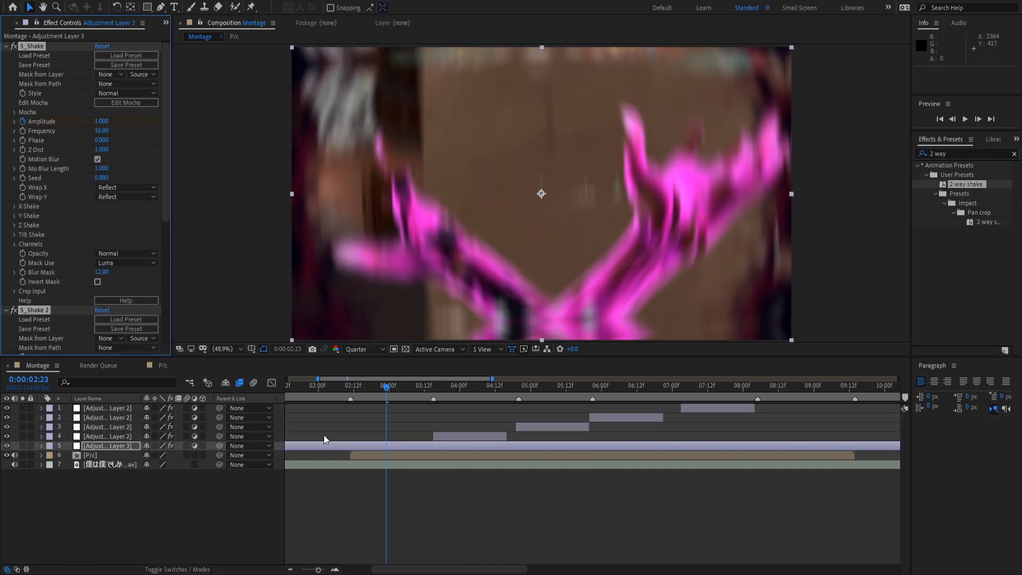
Preview the shake around 02:21–02:22, then delete the shake effects from the layer.
key(e)
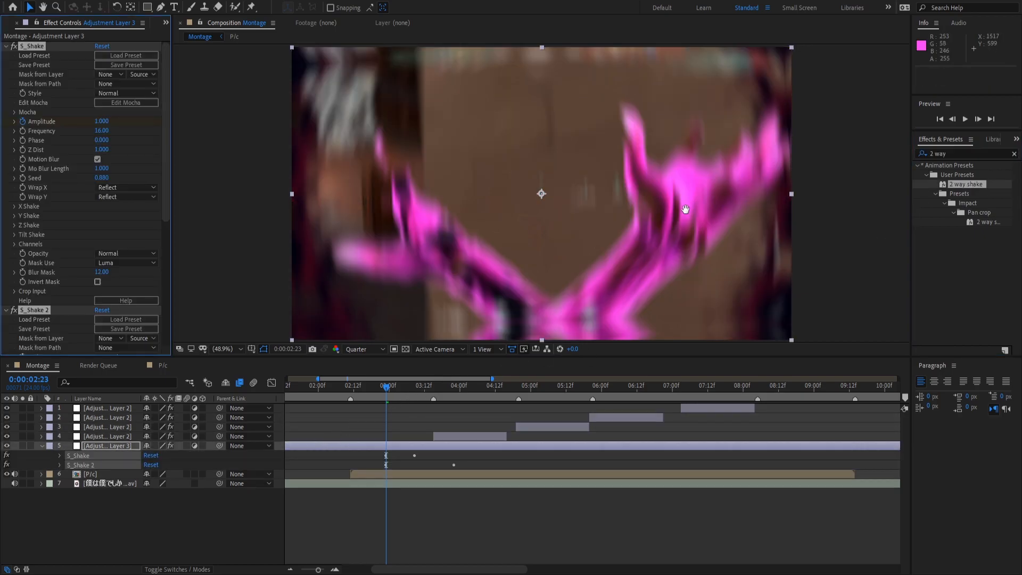
key(space)
click(380, 385)
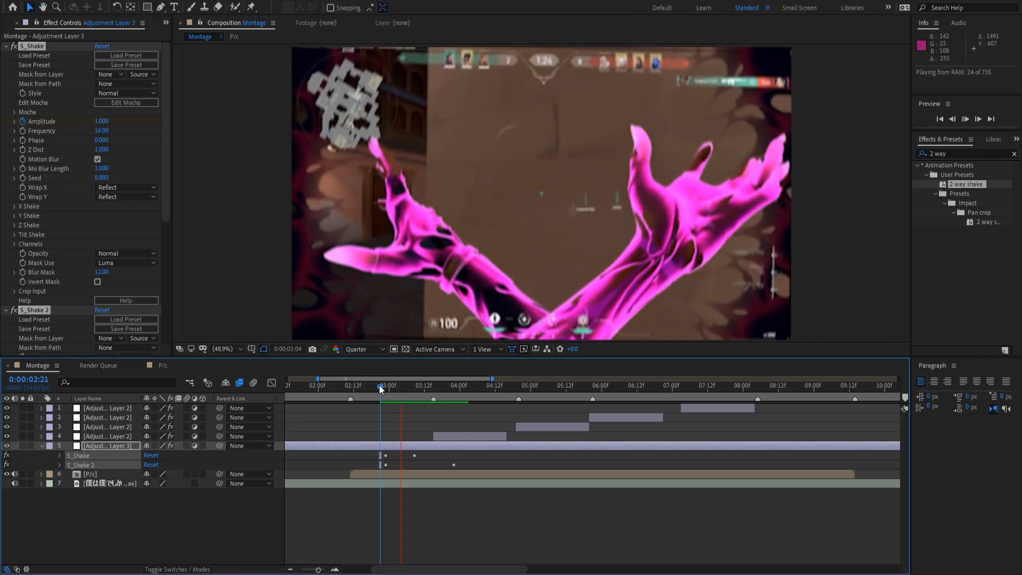
drag(380, 387, 383, 388)
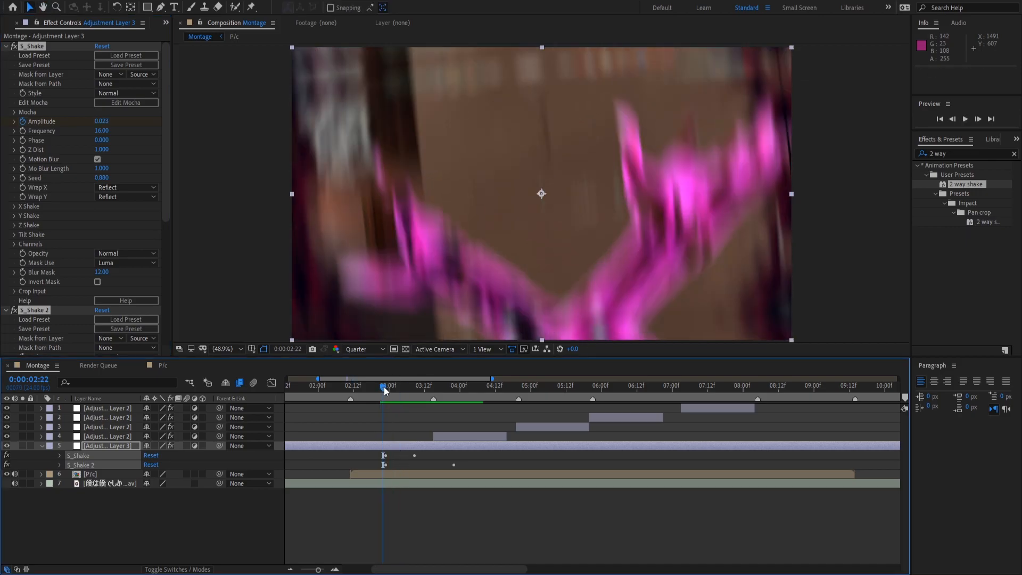
key(Delete)
Reapply 2 way shake to layer 5, preview it, and split the layer at 02:21.
click(982, 223)
drag(982, 226, 420, 445)
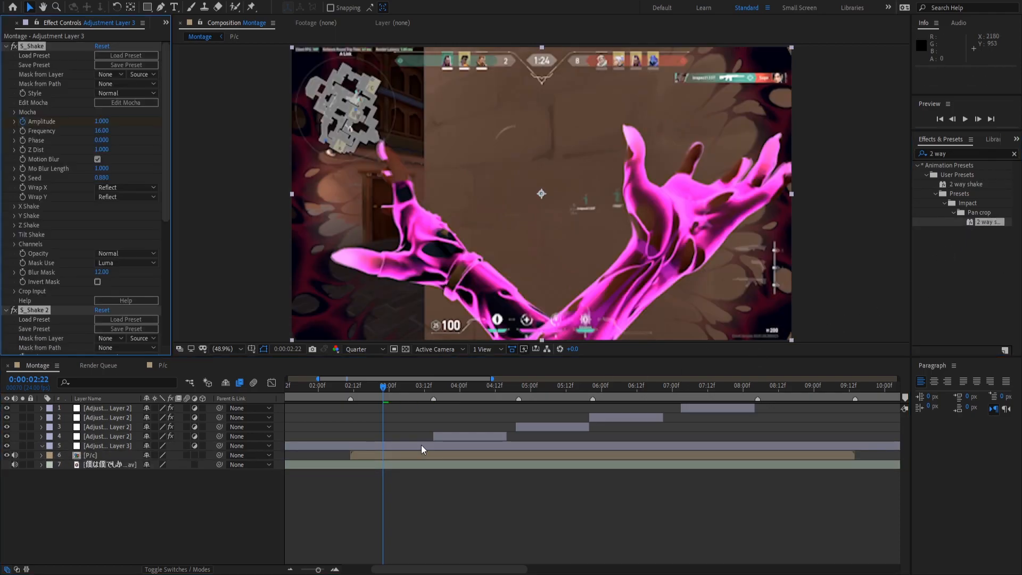
key(space)
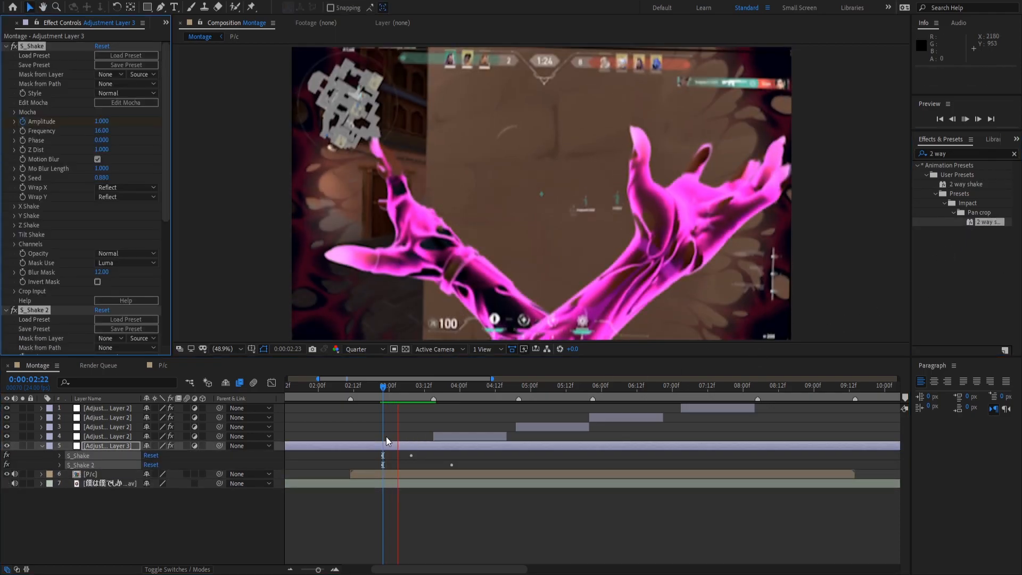
key(e)
drag(356, 392, 458, 389)
key(ctrl+shift+d)
key(ctrl+shift+d)
Delete the shake layer's pieces after 03:23 and before 02:21, then slide the remaining clip onto the beat.
click(486, 439)
click(474, 446)
key(Delete)
click(356, 456)
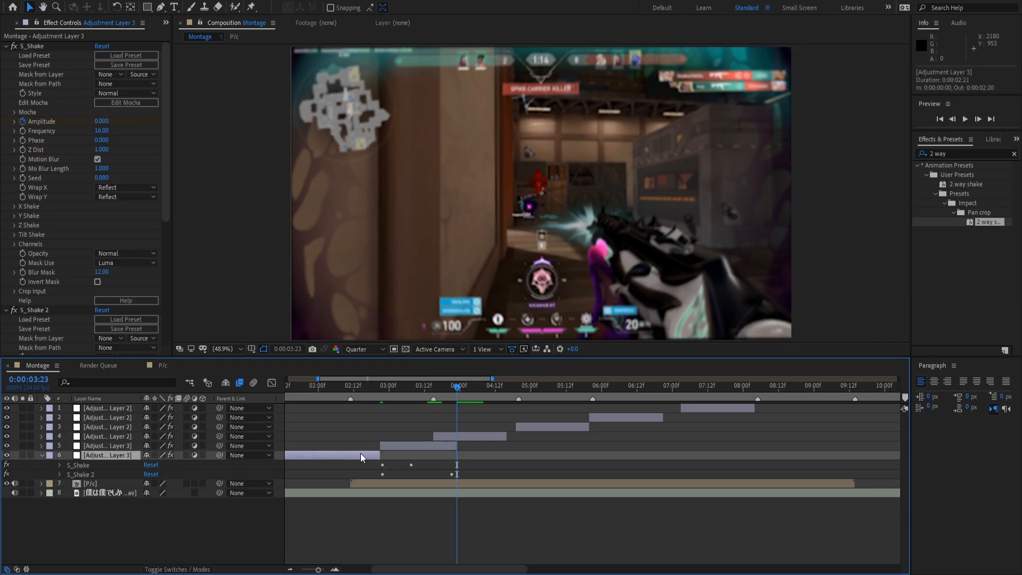
key(Delete)
click(399, 444)
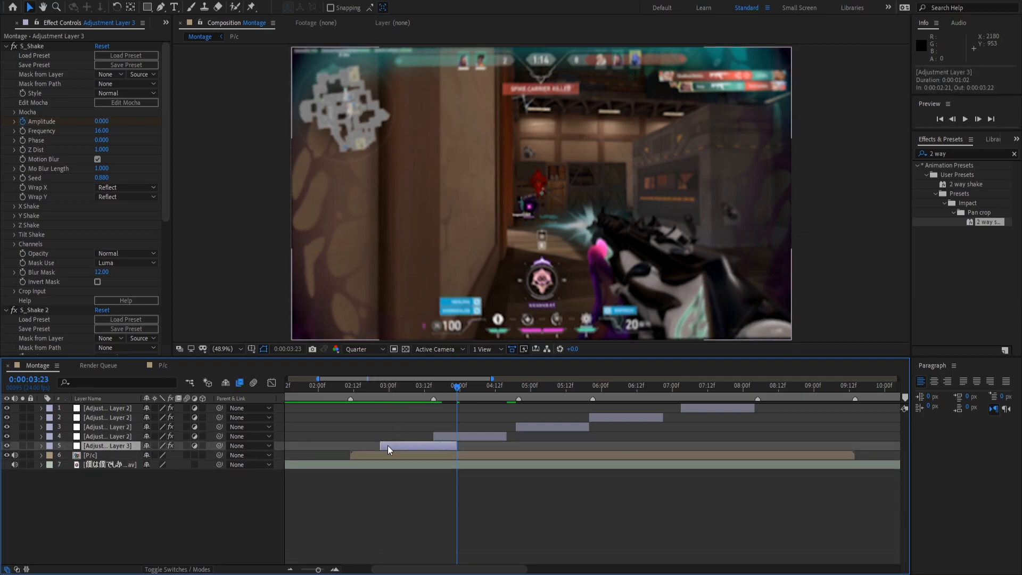
drag(395, 446, 436, 448)
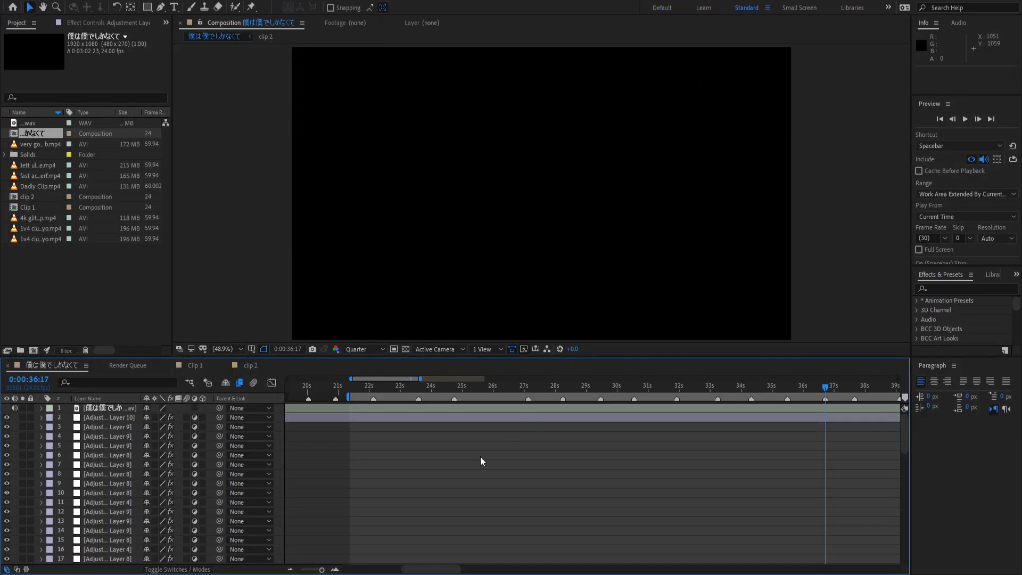
Scrub the main composition's timeline forward to 07:23.
scroll(468, 460, down, 5)
scroll(466, 468, down, 8)
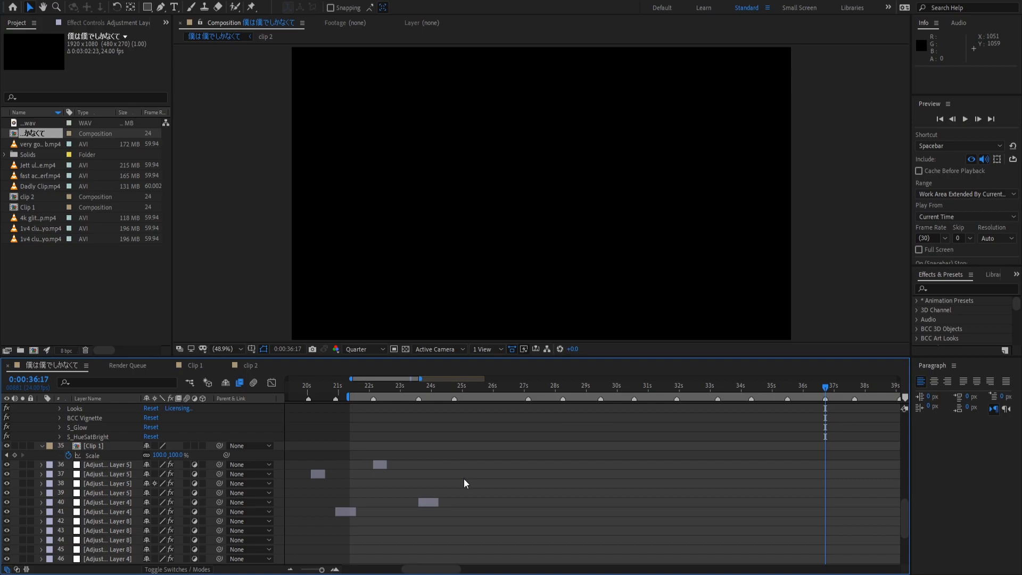
click(352, 388)
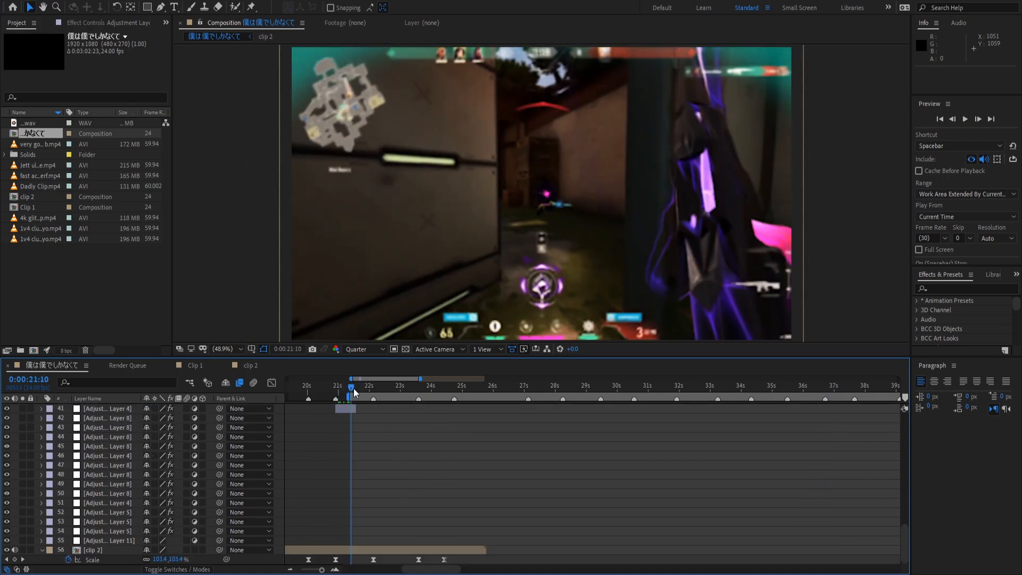
drag(354, 392, 482, 456)
scroll(481, 456, up, 10)
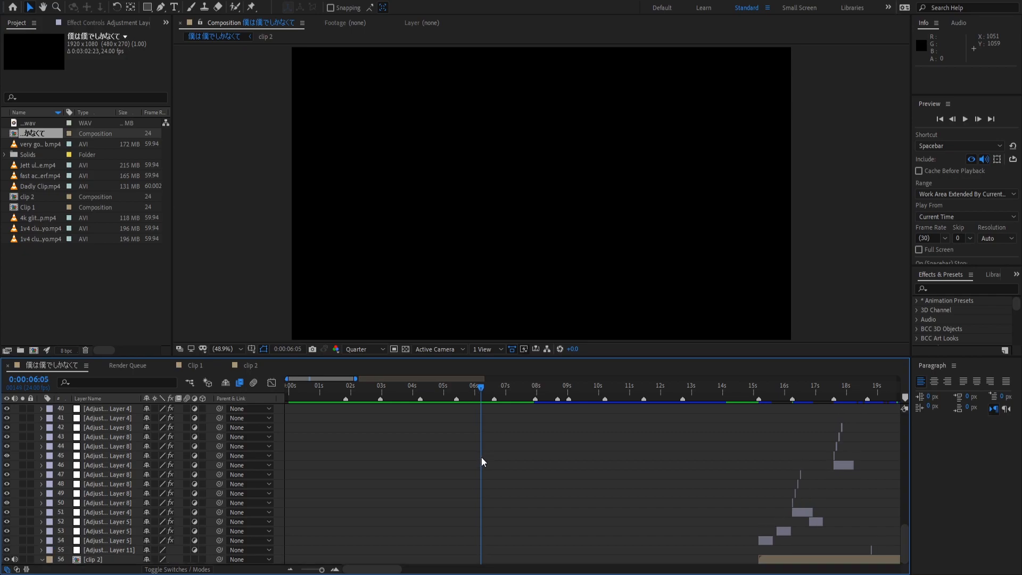
drag(512, 395, 535, 393)
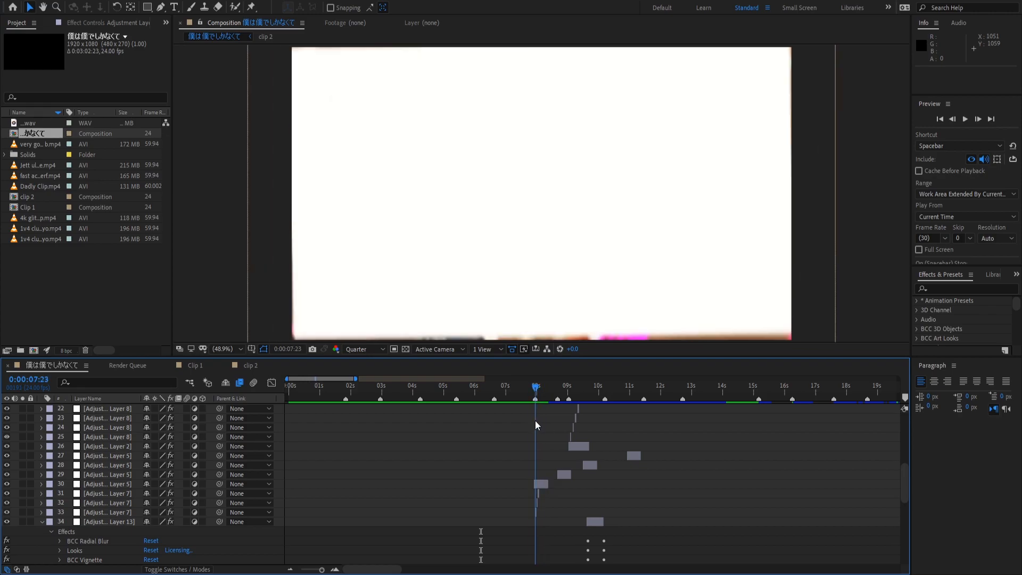
Reveal layer 30's shake keyframes, zoom the timeline in, and preview the frames around 8 seconds.
click(535, 484)
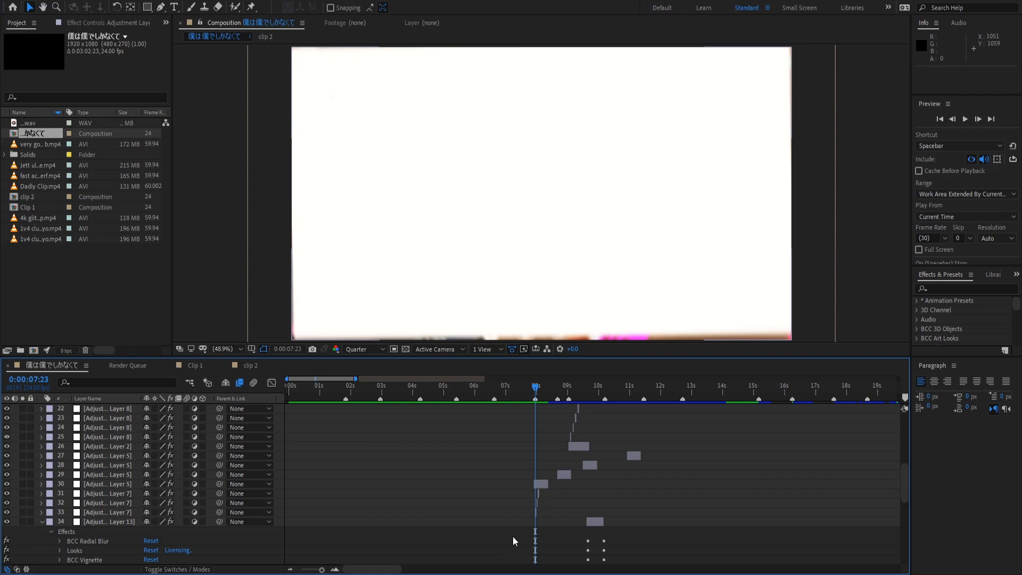
click(334, 570)
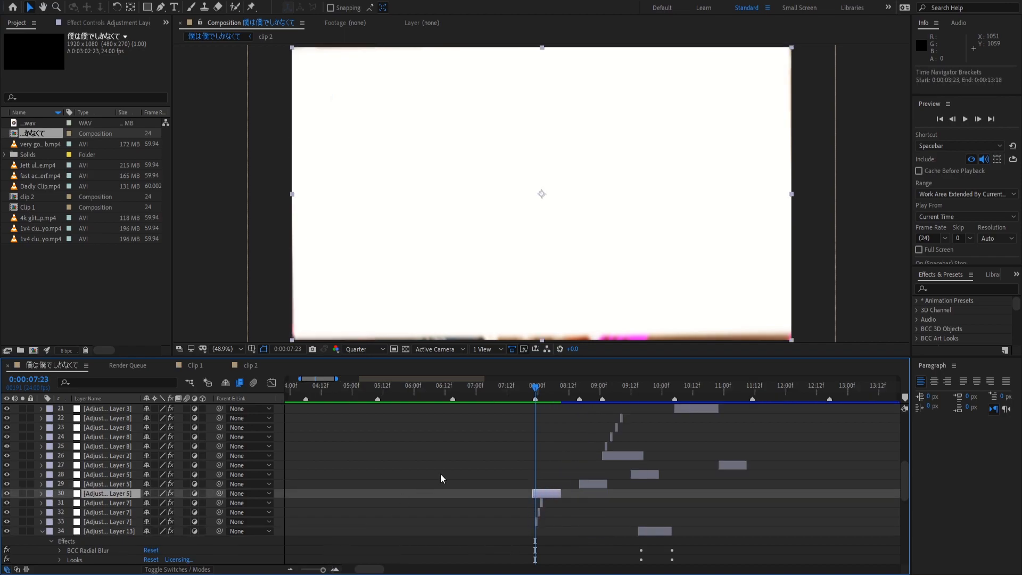
key(e)
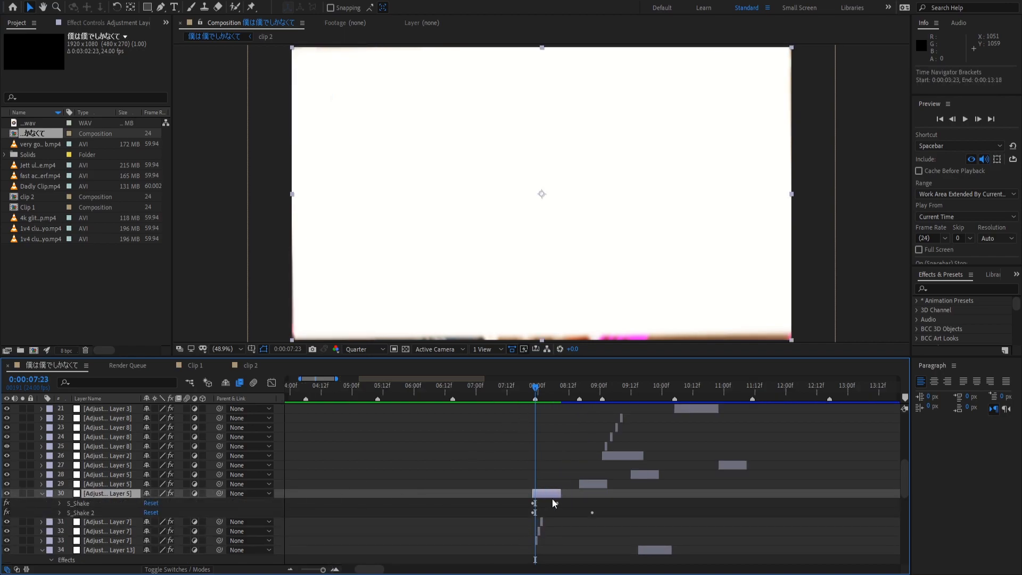
click(334, 570)
key(space)
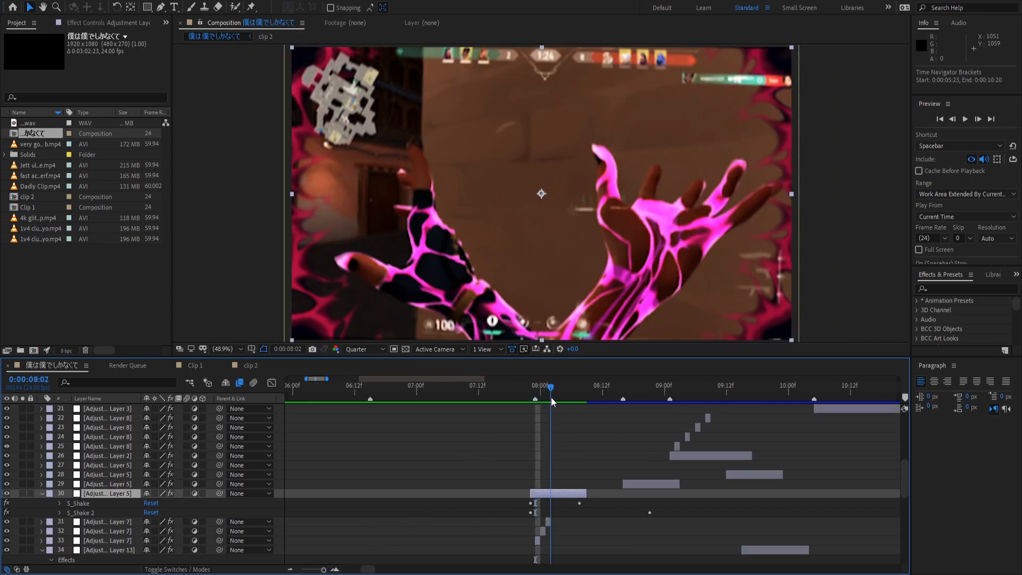
drag(579, 422, 592, 467)
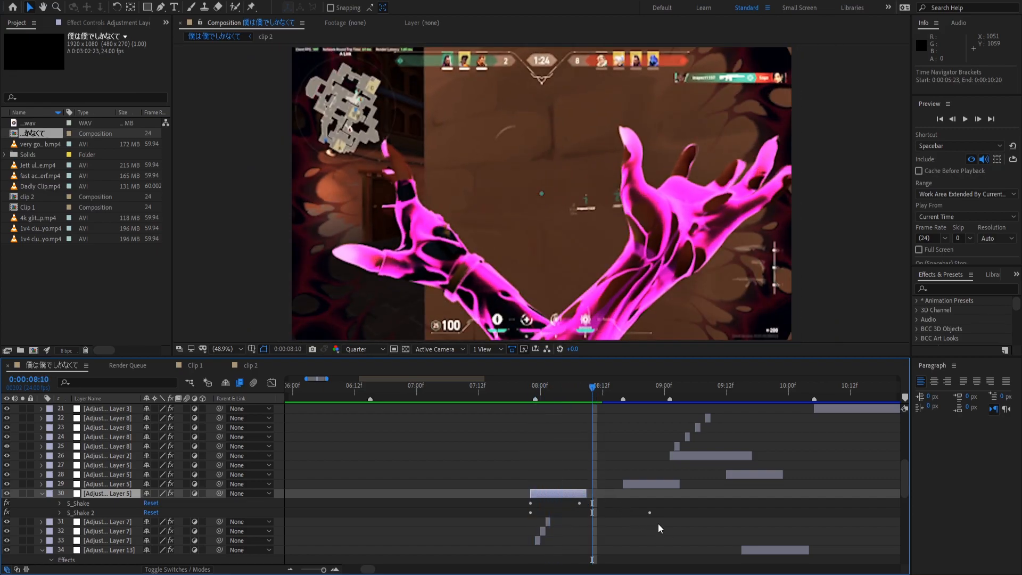
key(e)
Replay from 07:19, inspect layer 33's Threshold and Glow effects, then return to the 08:00 frame.
click(515, 388)
key(space)
key(space)
click(535, 389)
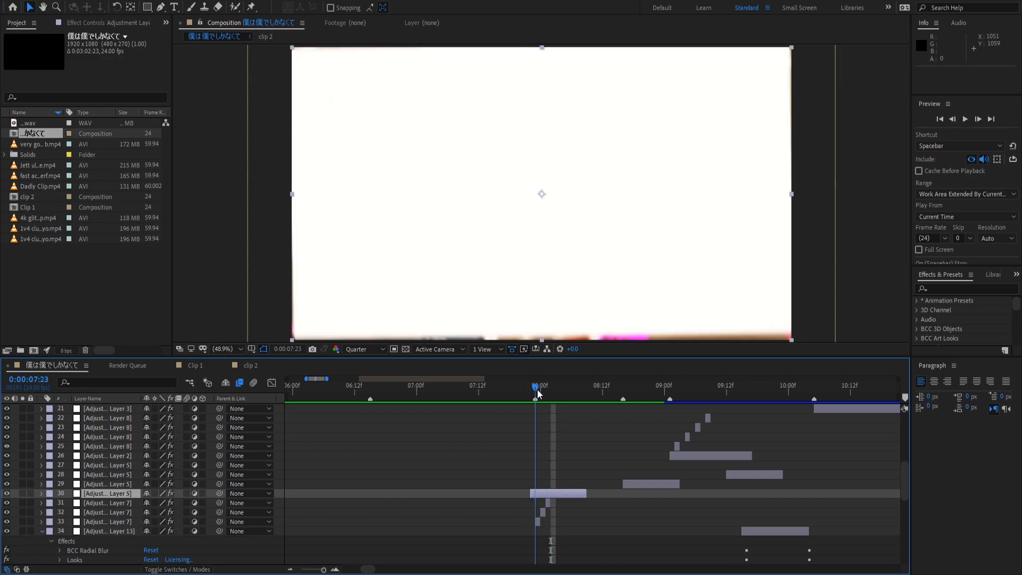
click(538, 522)
key(e)
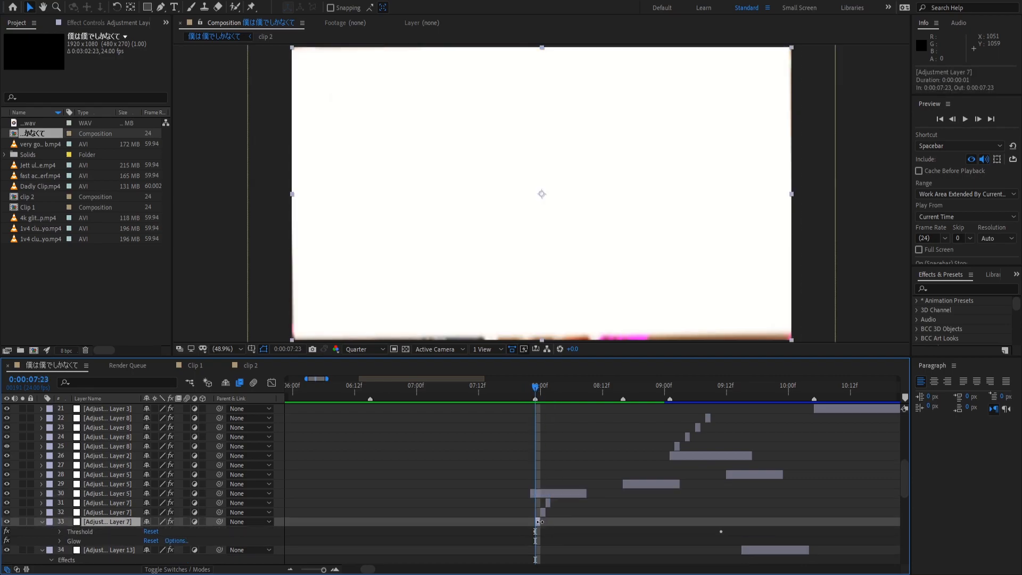
key(e)
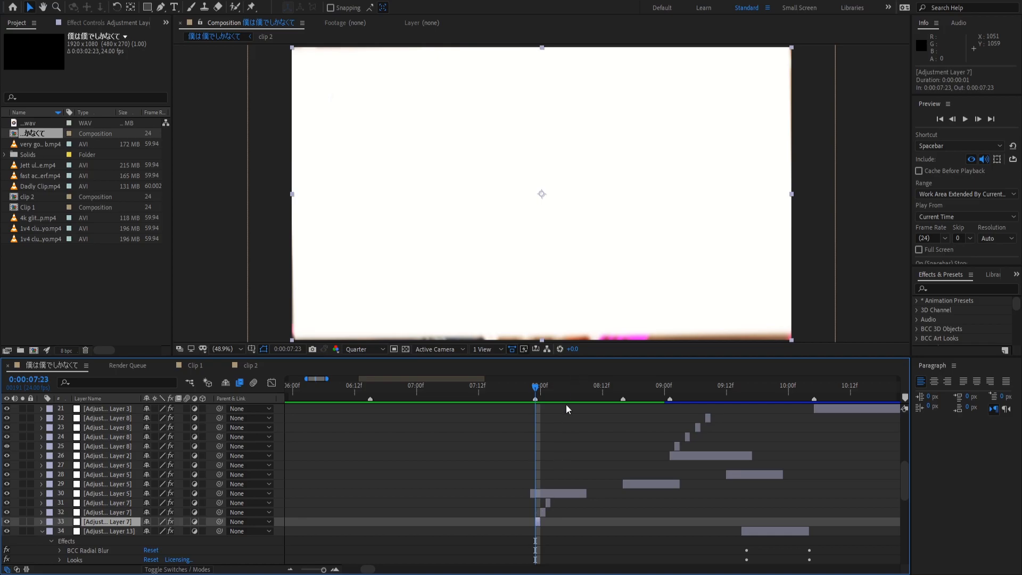
click(549, 490)
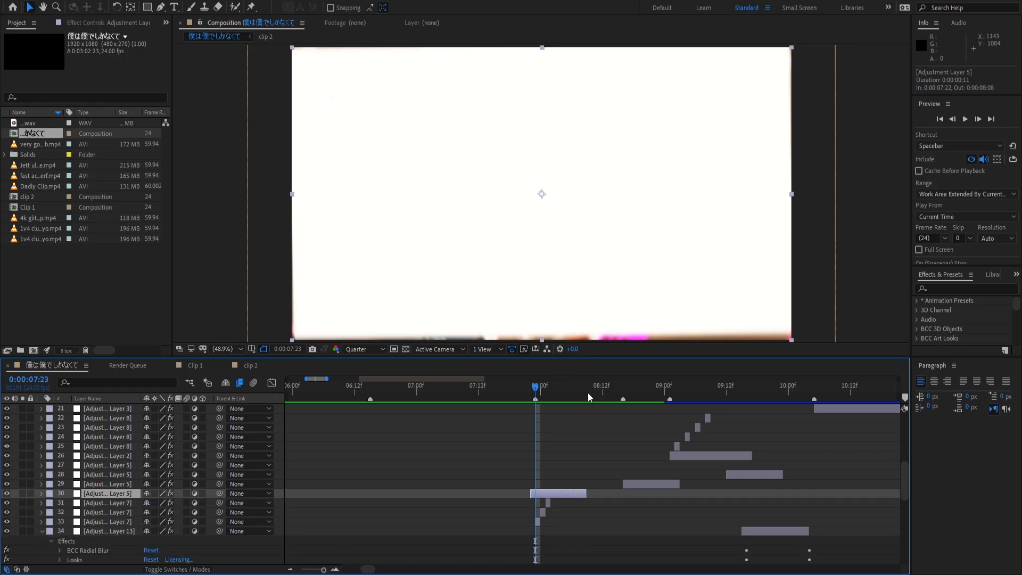
click(596, 391)
drag(595, 392, 541, 397)
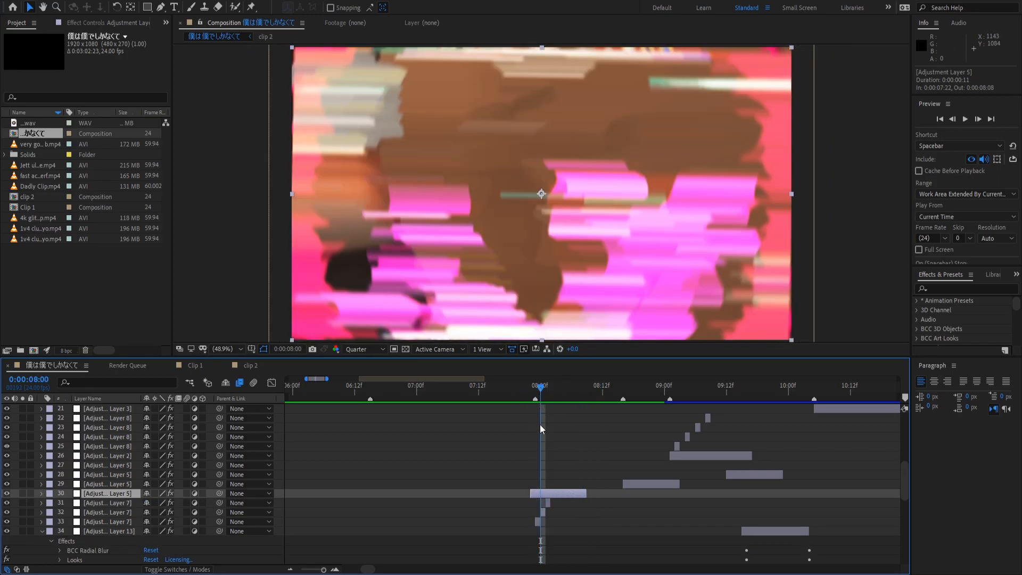
key(e)
key(e)
drag(520, 396, 610, 402)
key(space)
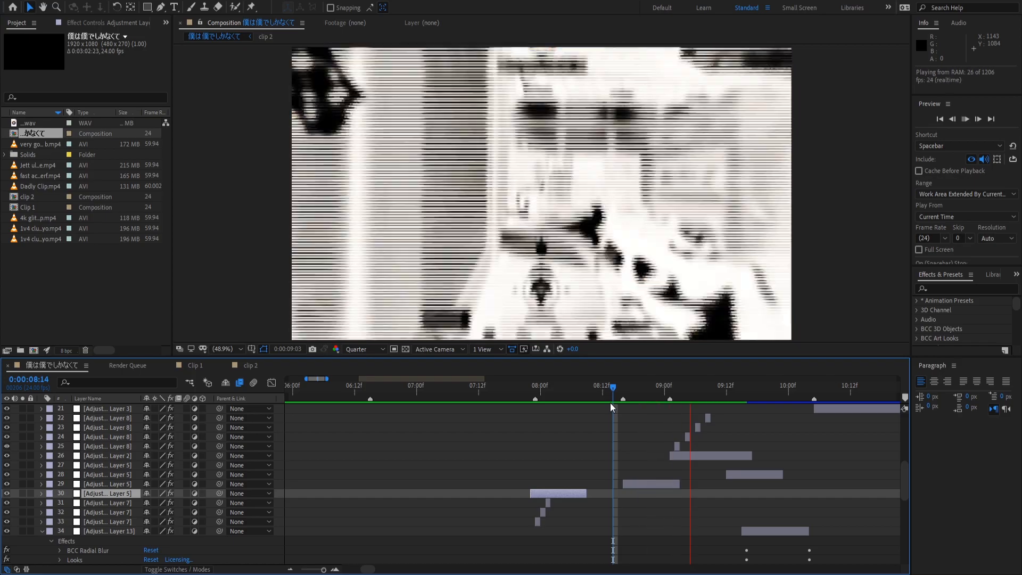
key(space)
mouse_move(612, 392)
mouse_down()
mouse_move(742, 376)
mouse_move(728, 394)
mouse_move(896, 395)
mouse_move(922, 406)
mouse_move(608, 408)
mouse_up()
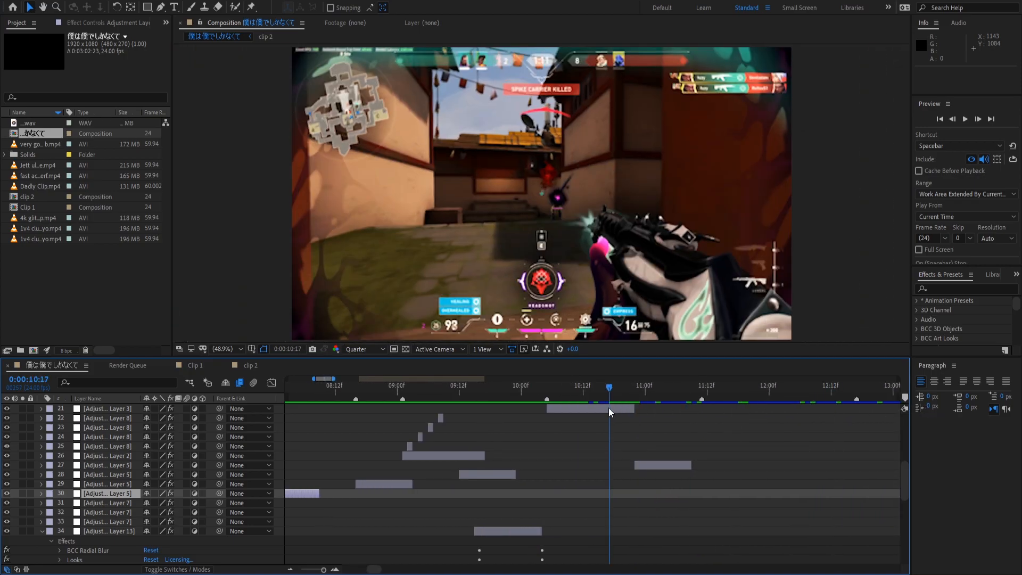
key(space)
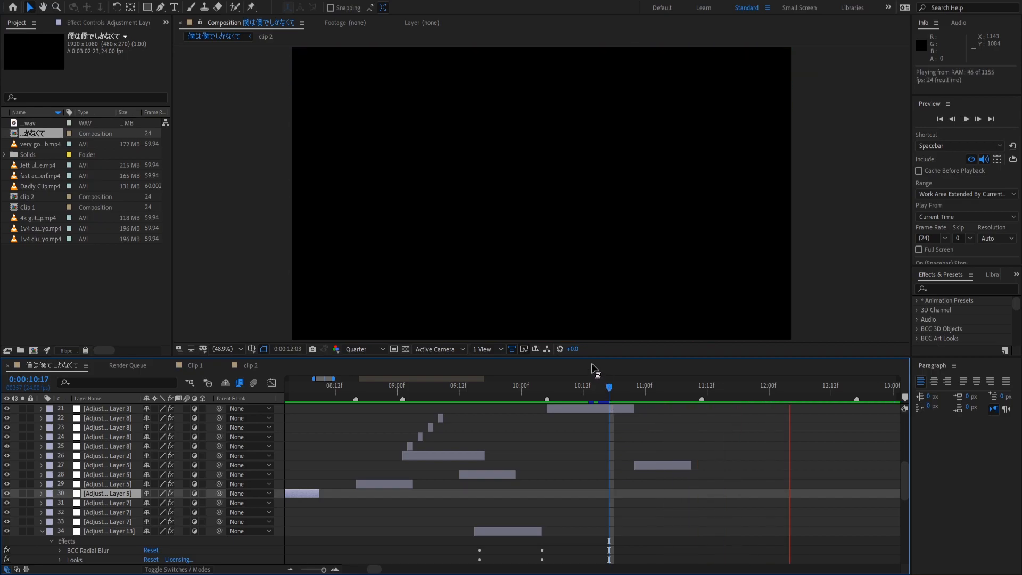
key(space)
drag(679, 400, 391, 493)
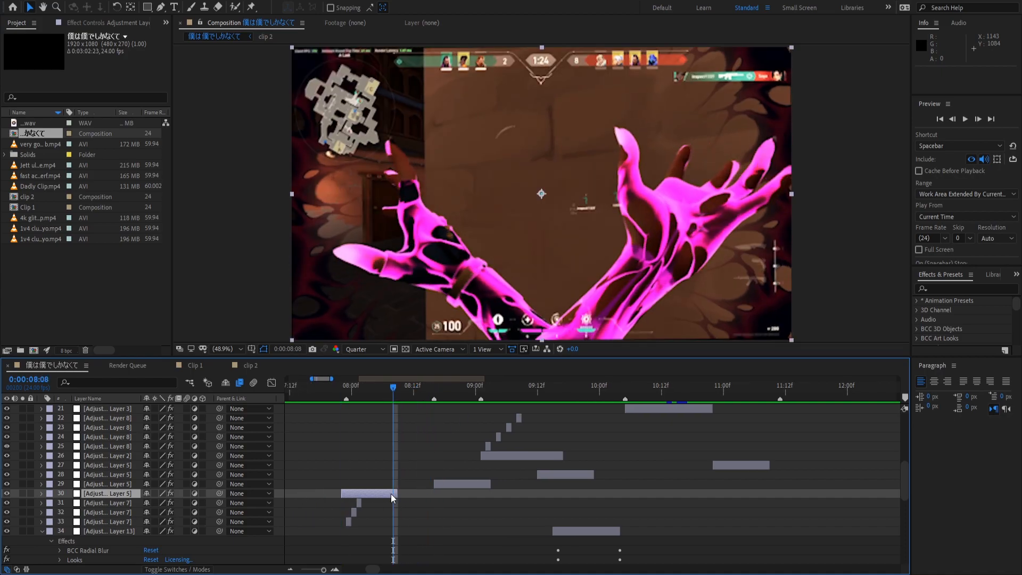
key(space)
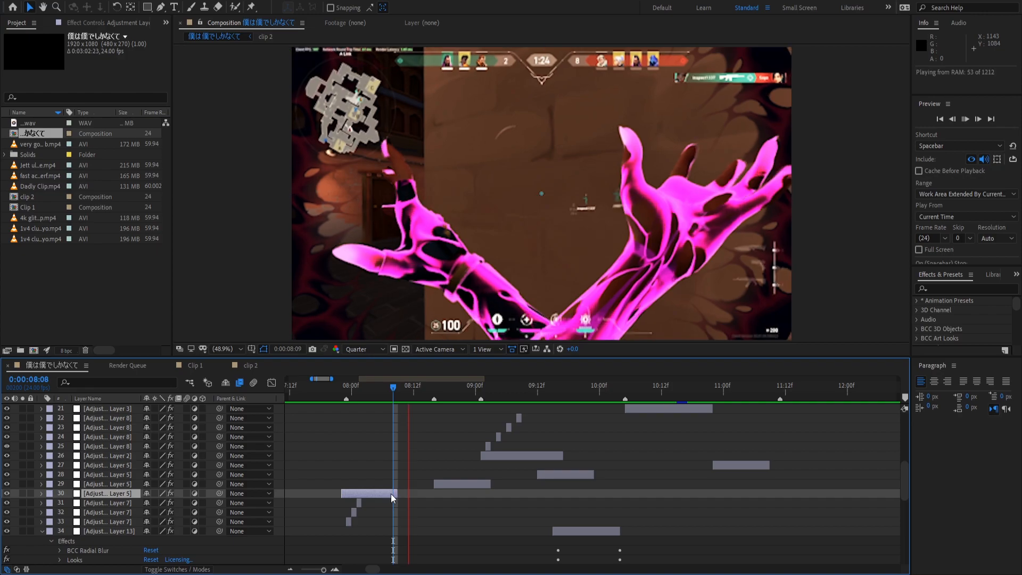
key(space)
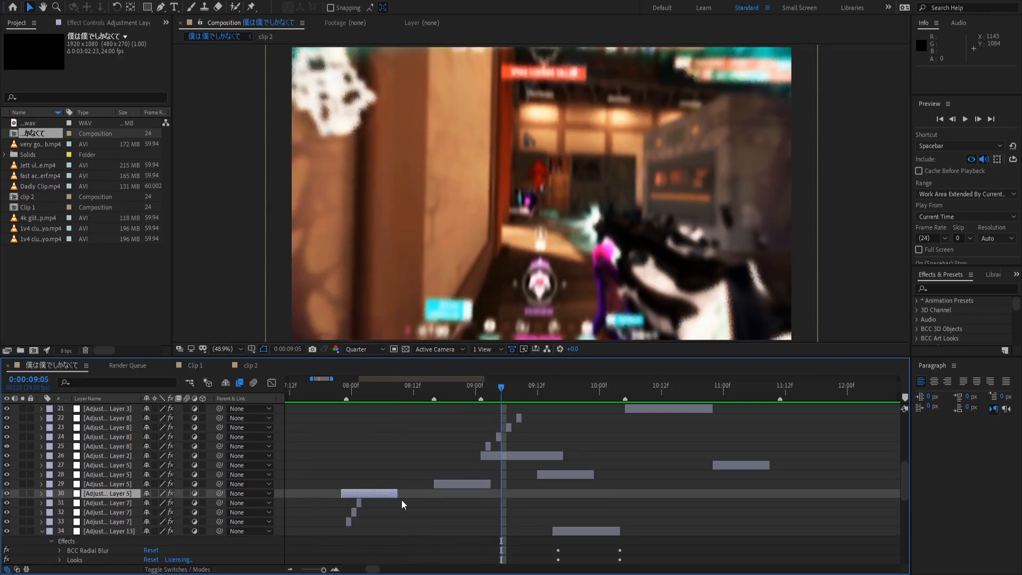
key(j)
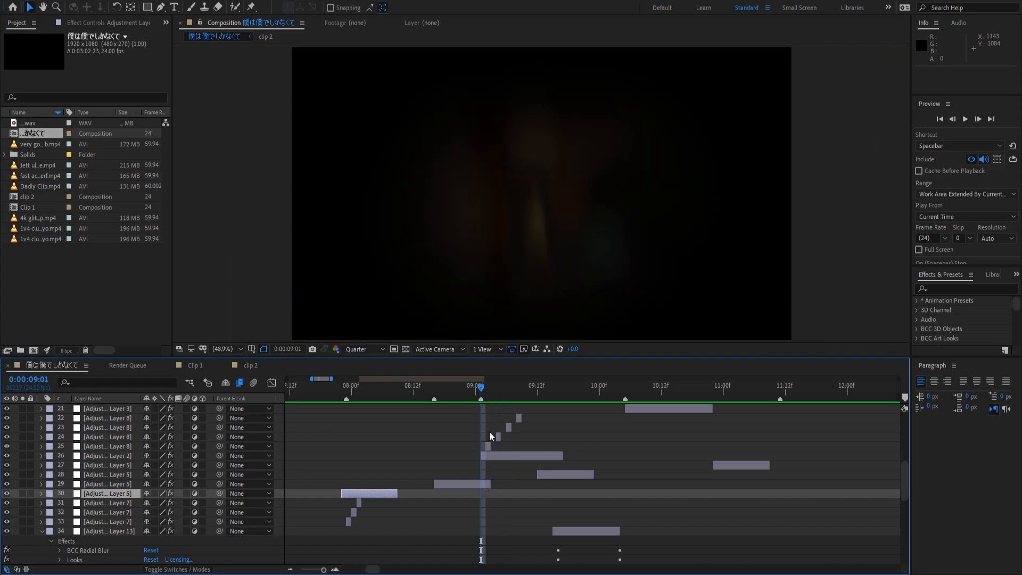
Inspect Adjustment Layer 8's Fill effect settings and show each layer's blending mode.
click(492, 444)
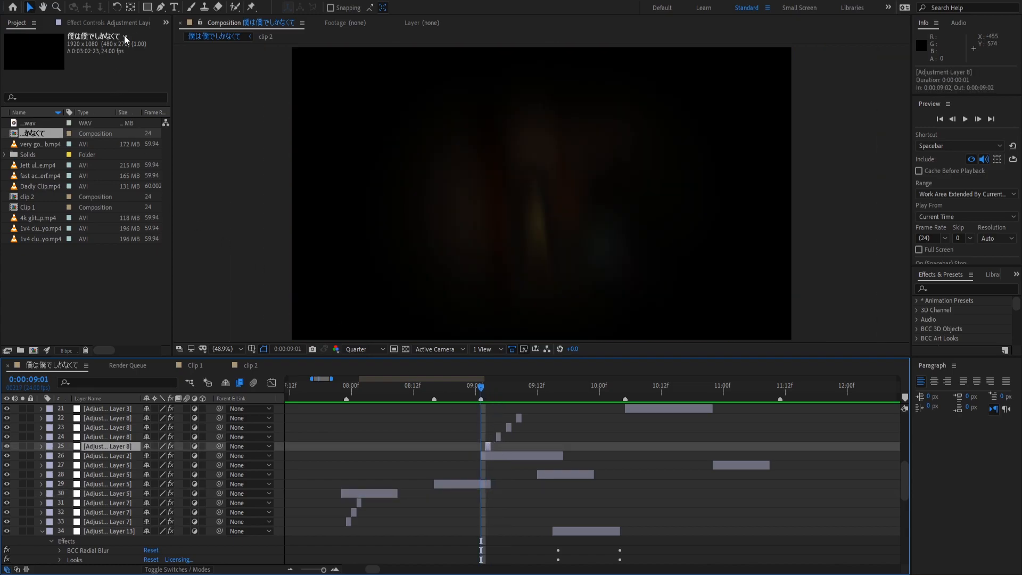
click(119, 22)
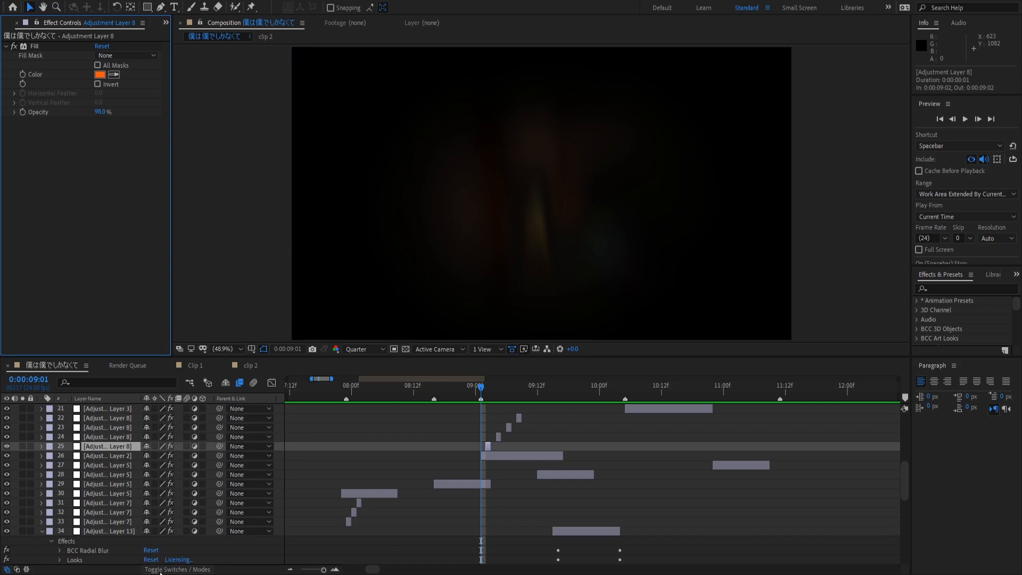
click(177, 569)
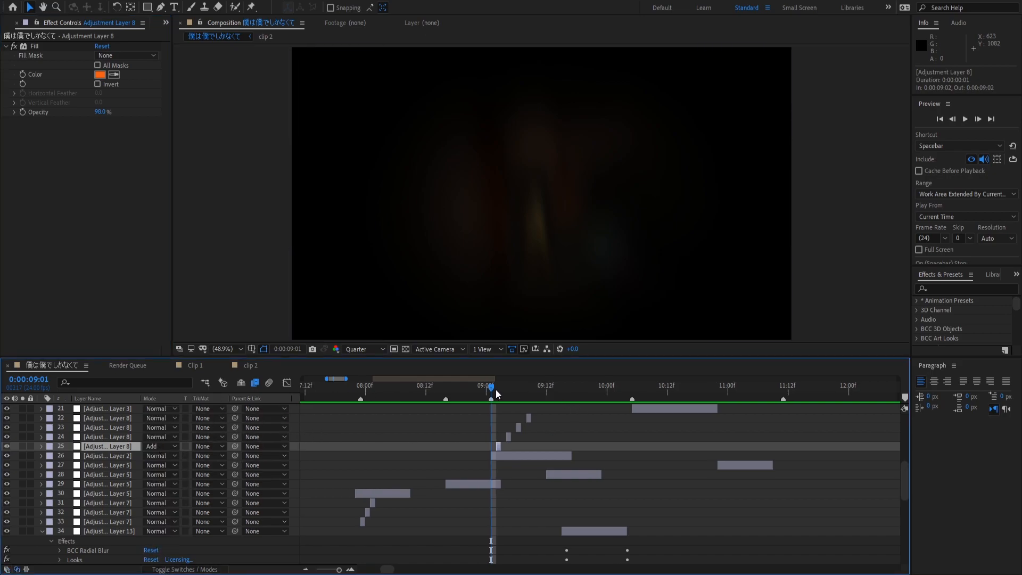
Scrub forward from 0:00:09:02 and inspect the effects on layers 22, 23 and 24.
click(496, 388)
drag(497, 389, 589, 414)
scroll(567, 456, up, 3)
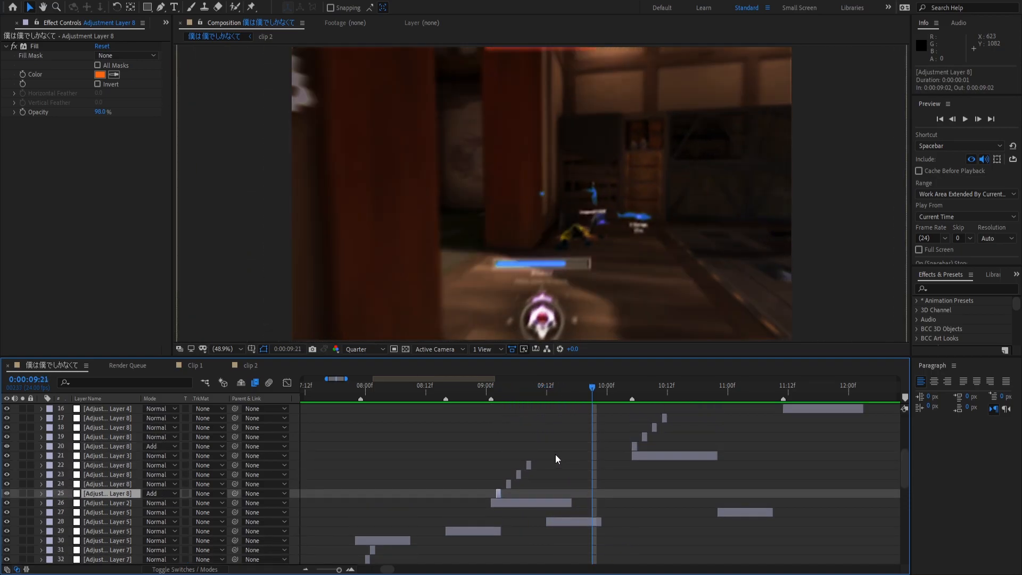
click(528, 465)
click(518, 475)
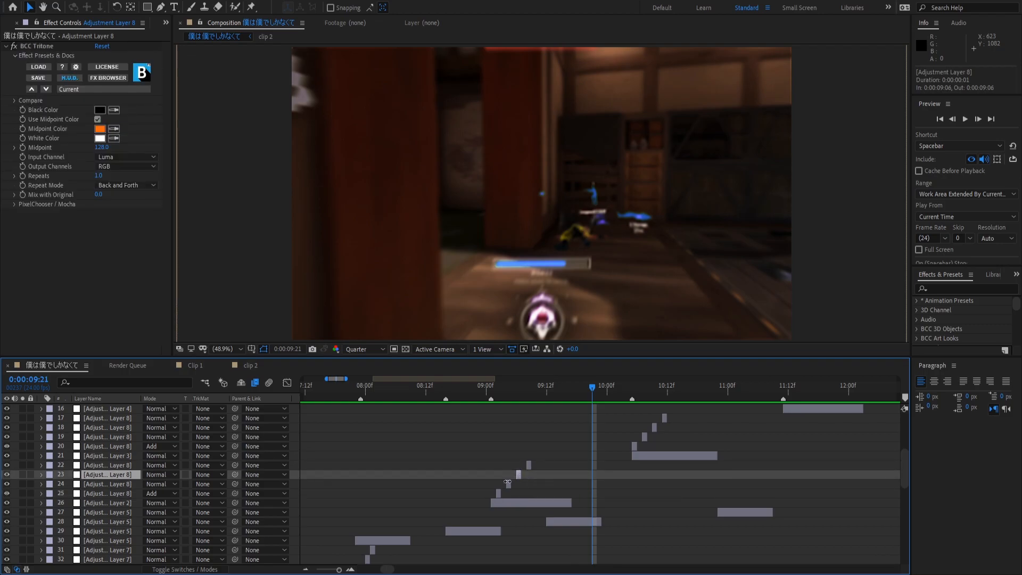
click(509, 483)
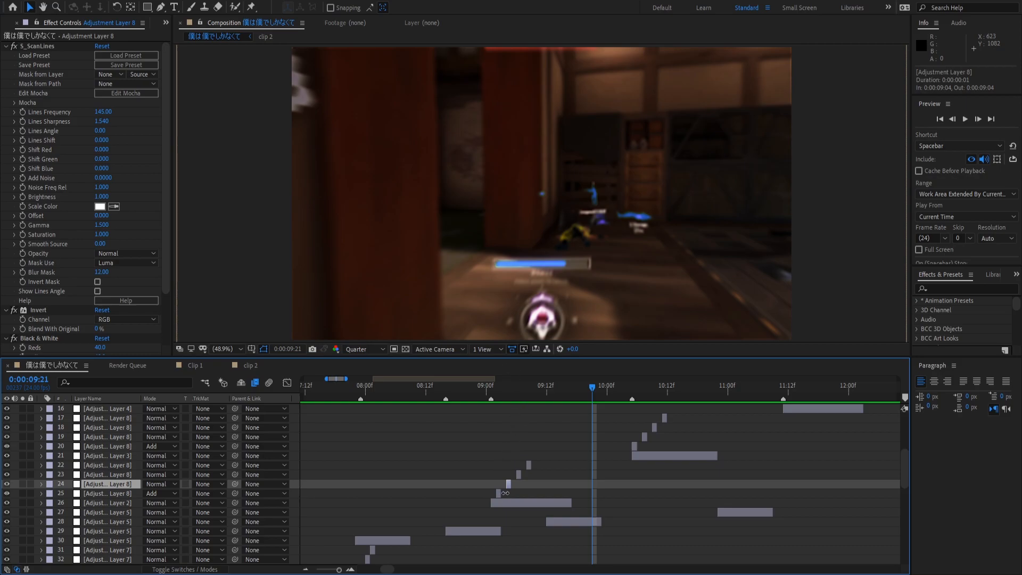
scroll(506, 488, up, 3)
scroll(505, 488, up, 4)
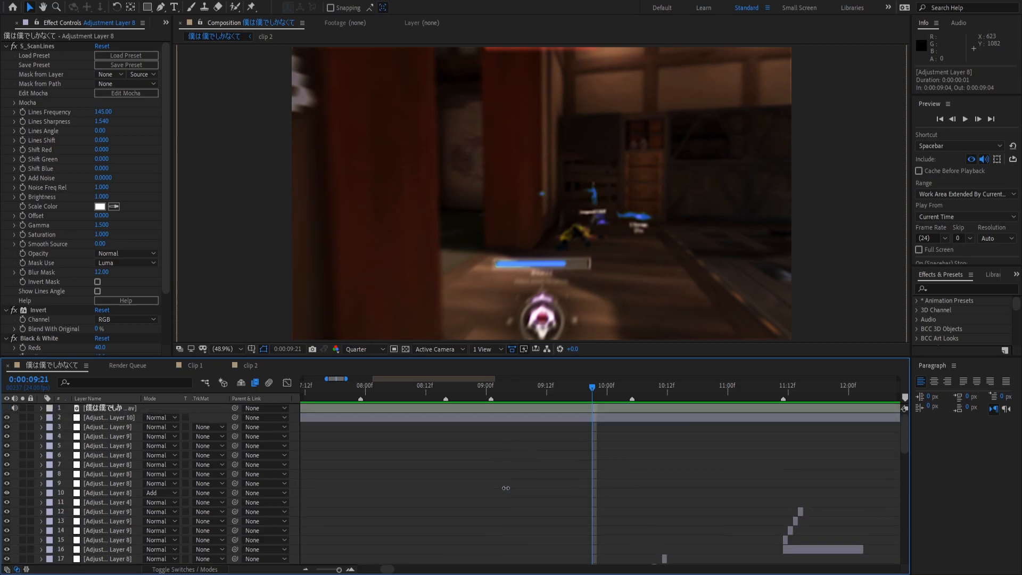
Remove the Colorista V effect from Adjustment Layer 10.
click(509, 419)
click(51, 46)
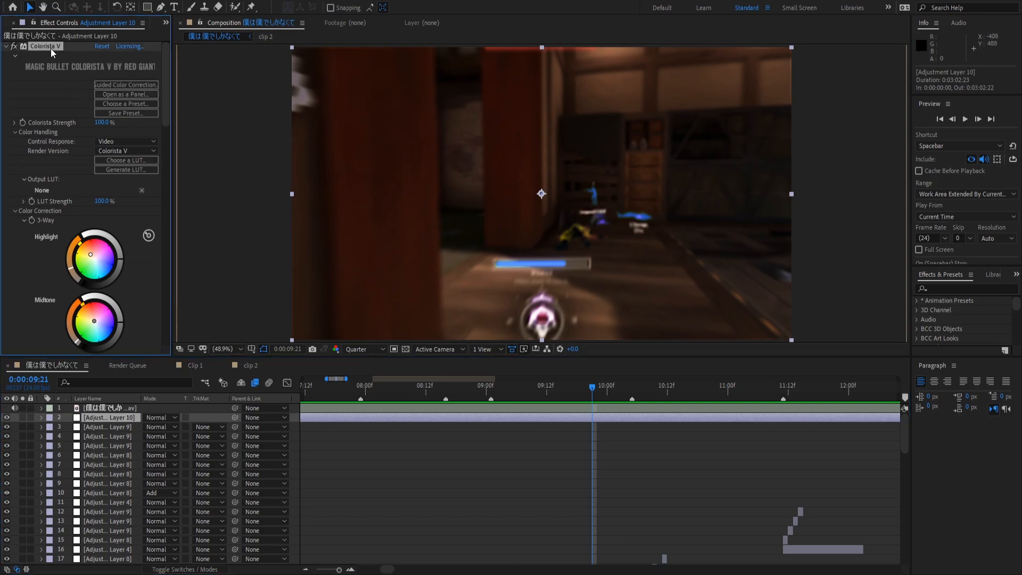
key(Delete)
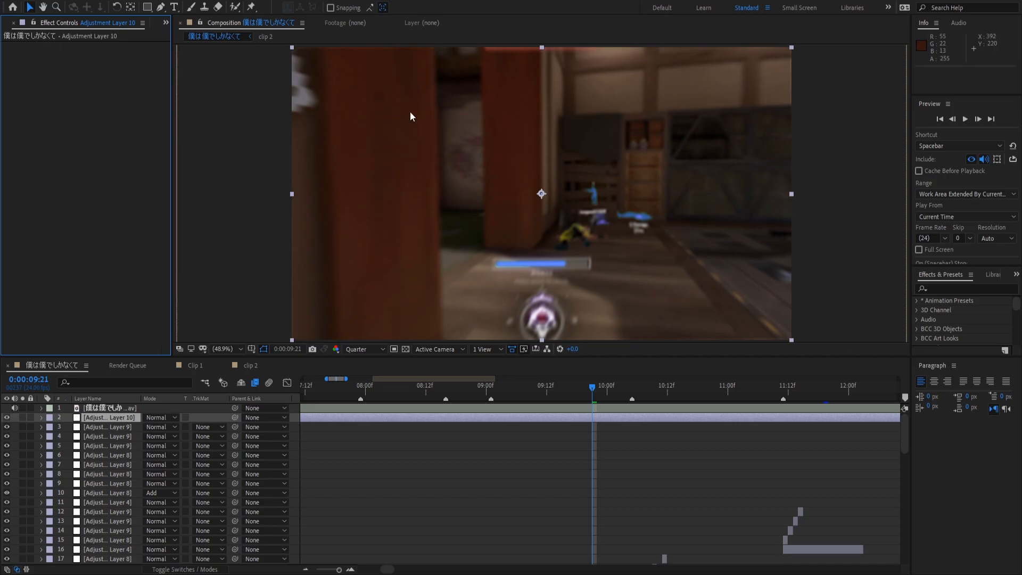
Search the effects for Looks and apply Magic Bullet Looks to Adjustment Layer 10.
click(922, 288)
text(Looks)
drag(977, 339, 585, 418)
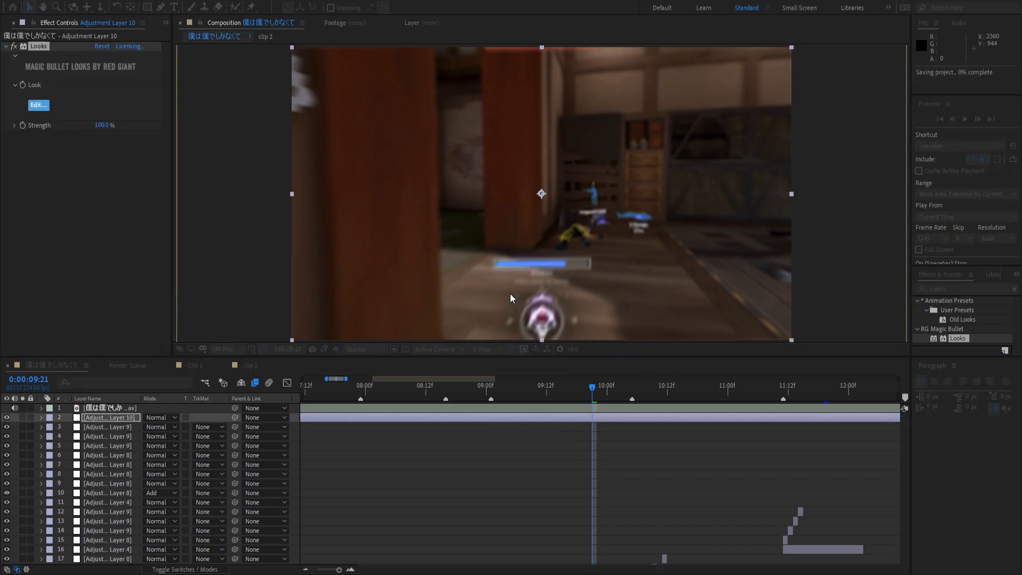
Open the Magic Bullet Looks editor from the Looks effect's Edit... button.
click(44, 106)
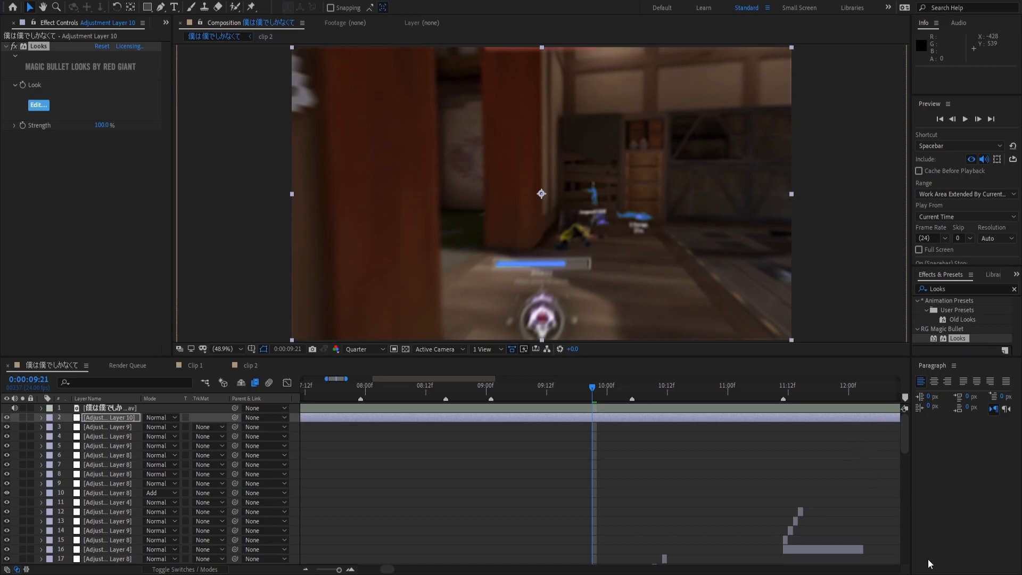
Toggle the Looks effect off and back on to compare the grade.
scroll(432, 204, down, 2)
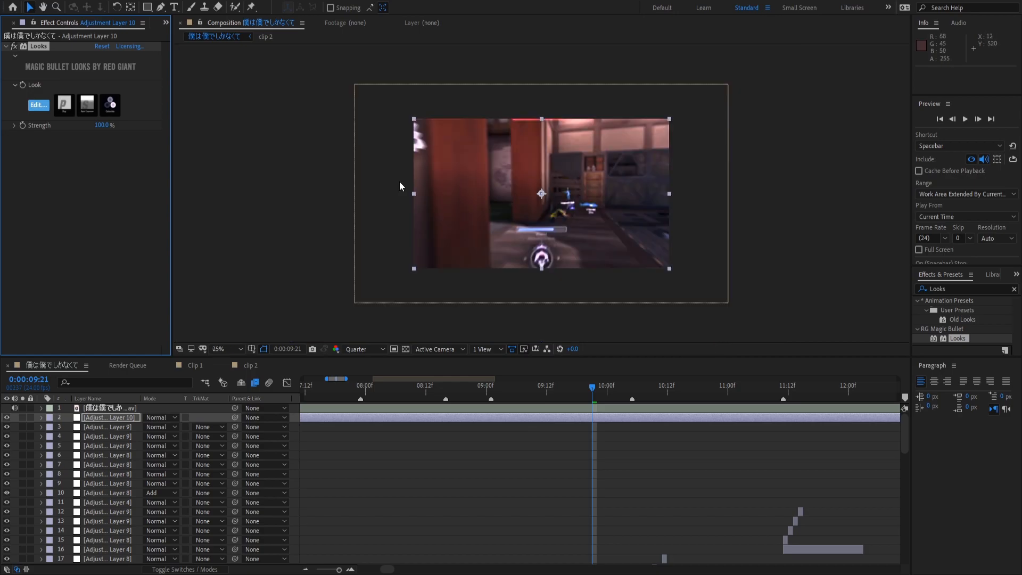
click(14, 47)
click(15, 47)
Search Effects & Presets for S_glow and enlarge the results list.
click(924, 293)
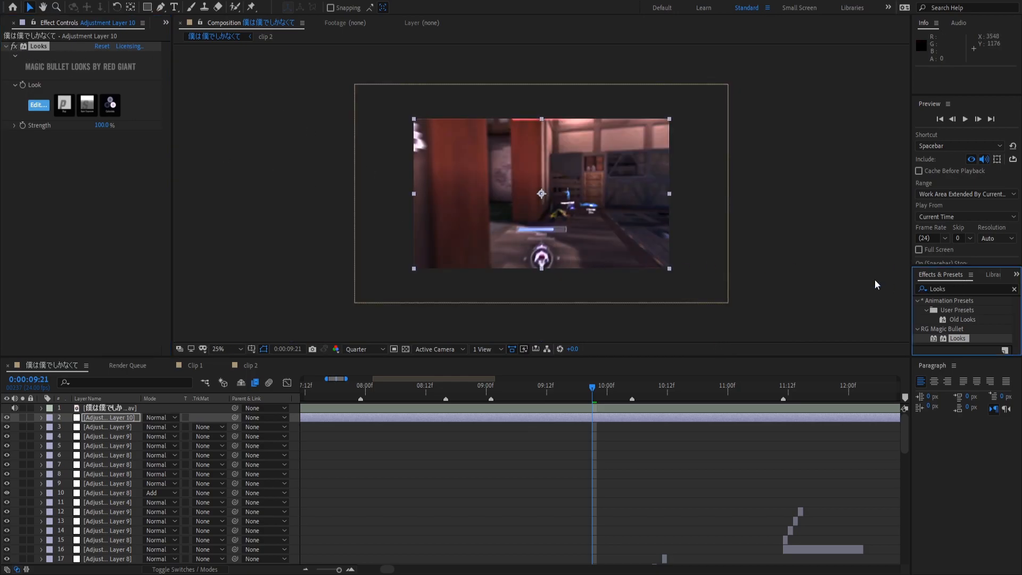
click(952, 290)
text(Optical)
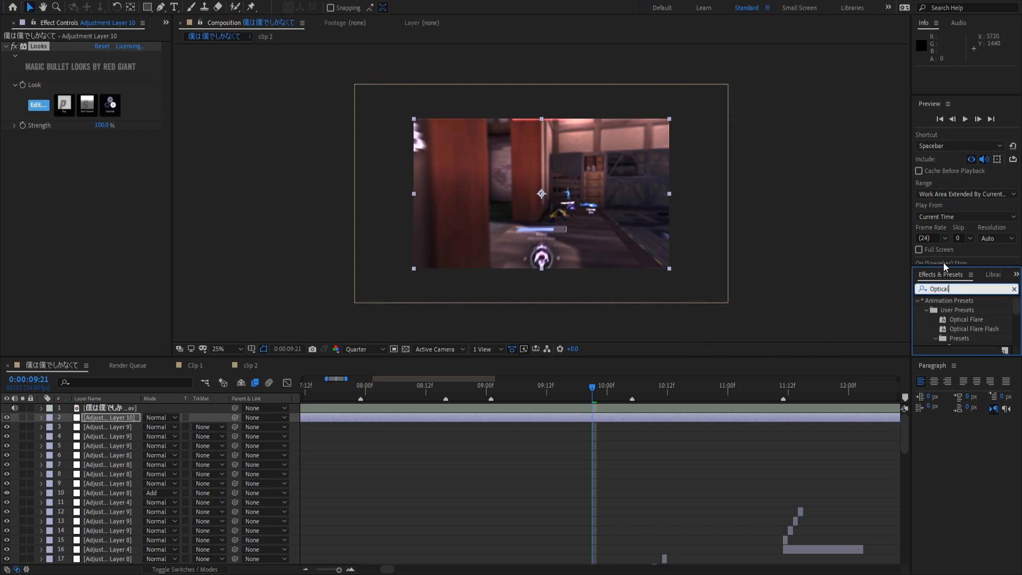
key(BackSpace)
key(BackSpace)
key(BackSpace)
key(BackSpace)
key(BackSpace)
key(BackSpace)
key(BackSpace)
text(S)
key(BackSpace)
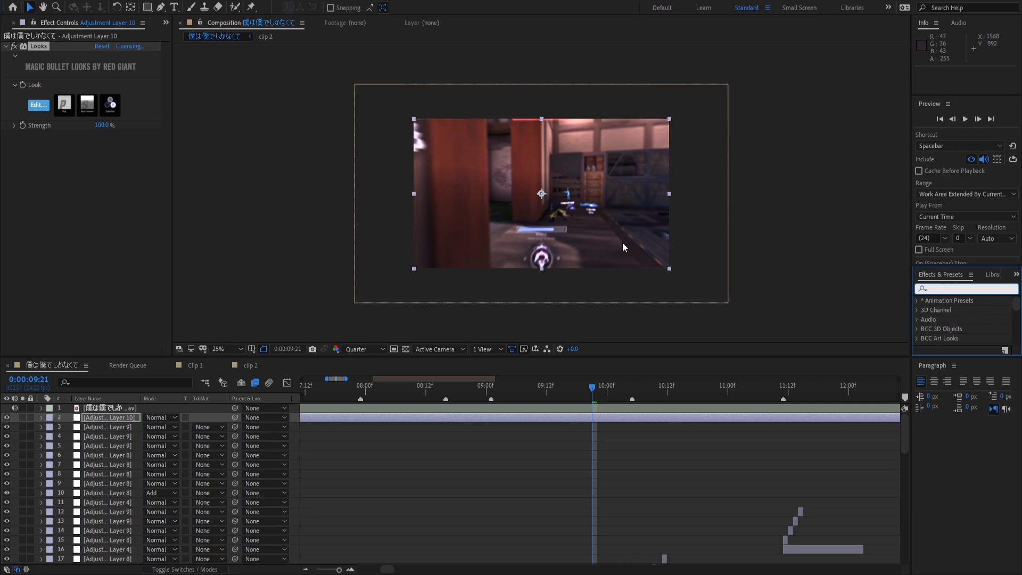
text(S_glow)
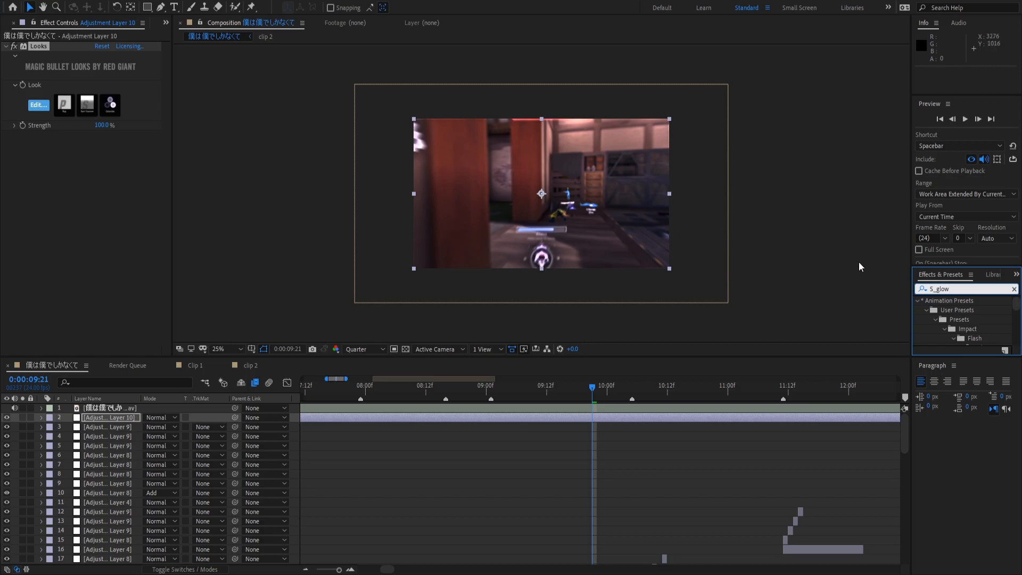
click(874, 288)
drag(963, 264, 964, 89)
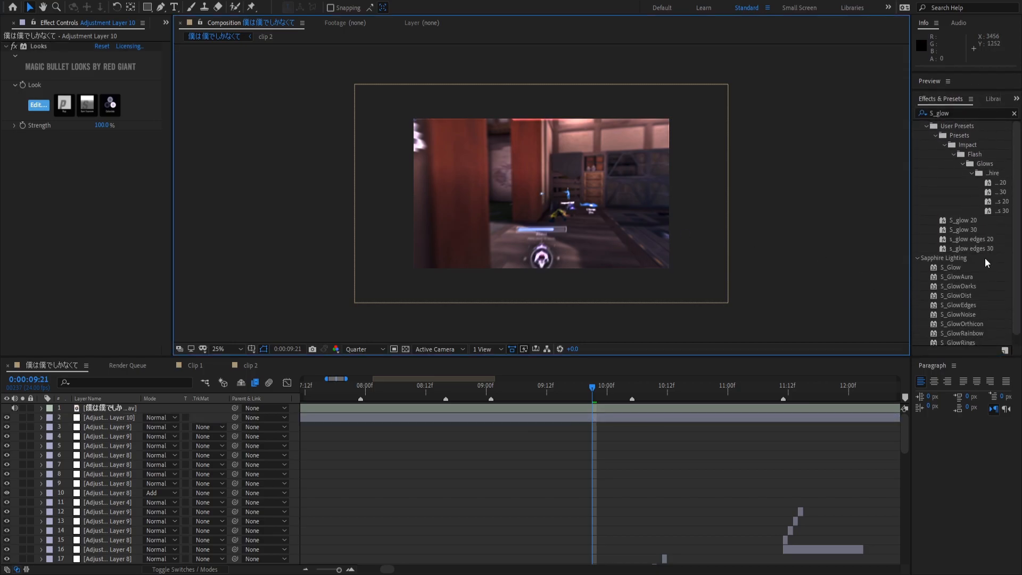
Apply S_Glow to Adjustment Layer 10 with Brightness 2.270, then delete it.
drag(952, 275, 607, 417)
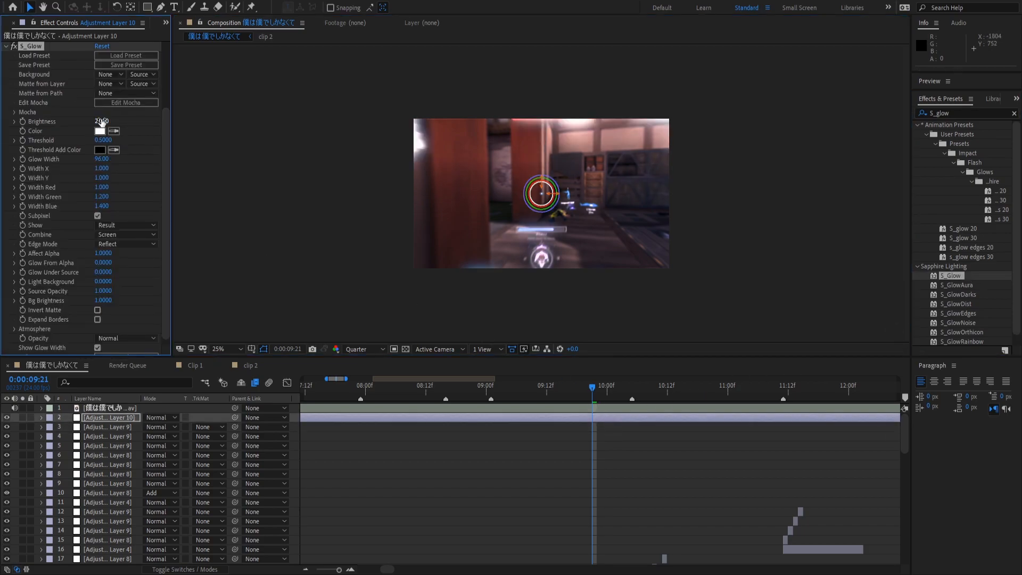
drag(101, 121, 113, 120)
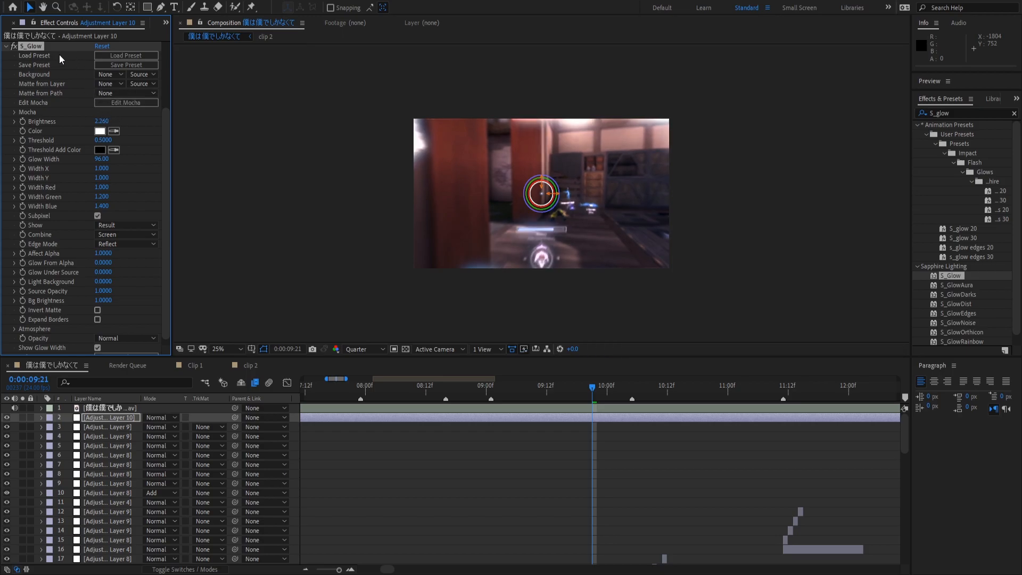
key(Delete)
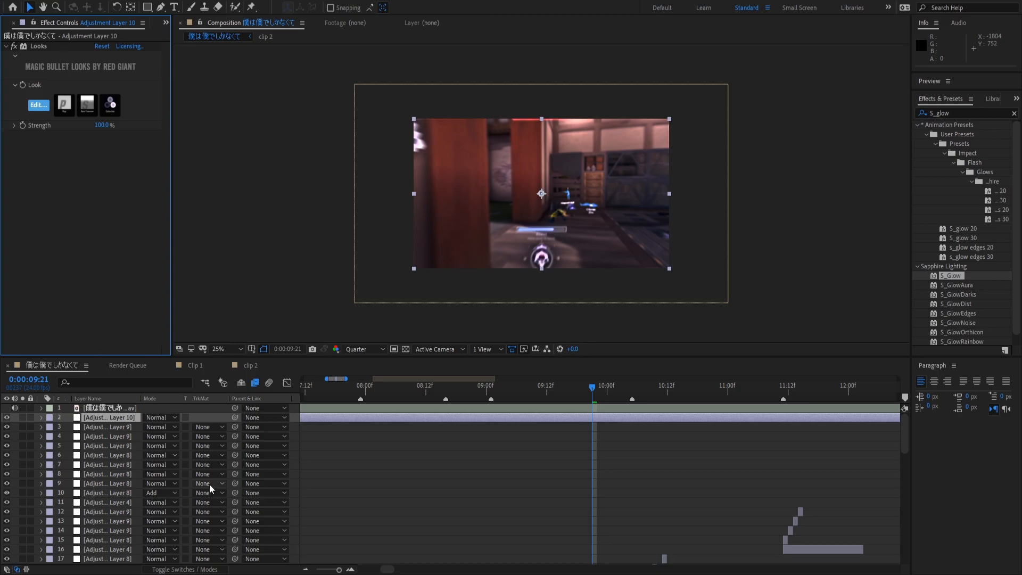
Scrub through the timeline and set the current time to 0:00:12:05.
scroll(432, 476, down, 10)
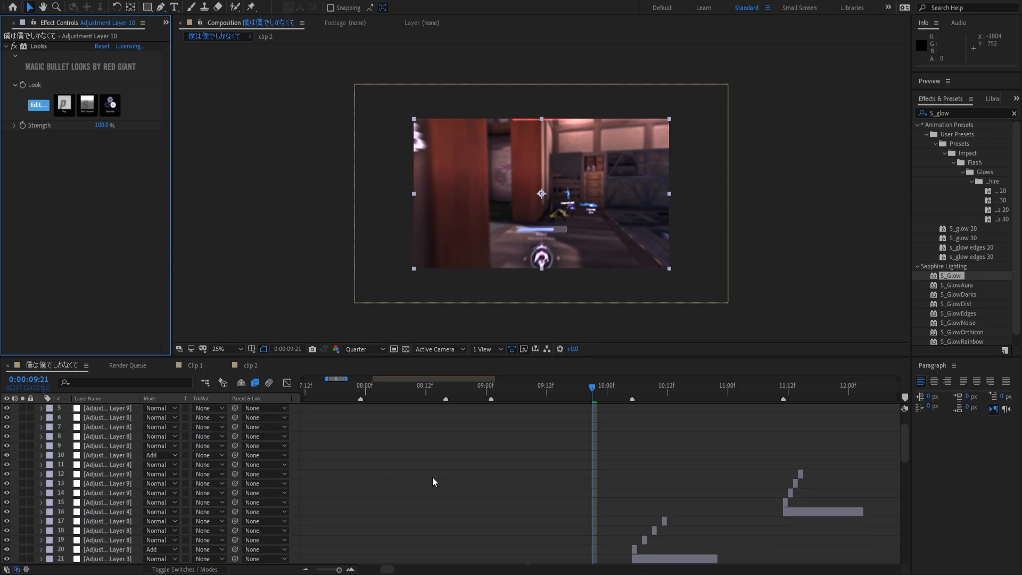
scroll(418, 527, down, 1)
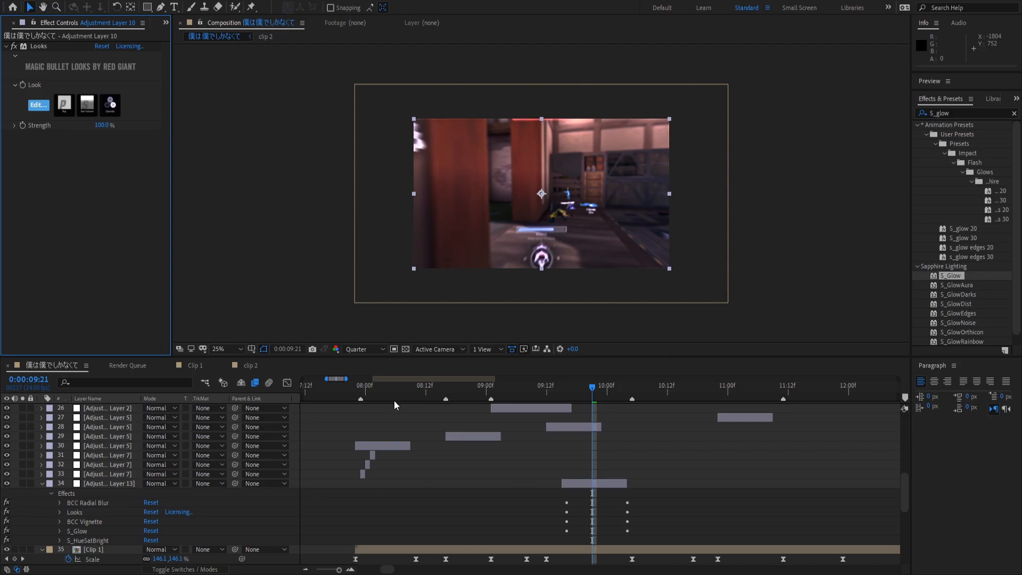
drag(394, 399, 634, 508)
scroll(368, 503, up, 1)
scroll(373, 499, up, 6)
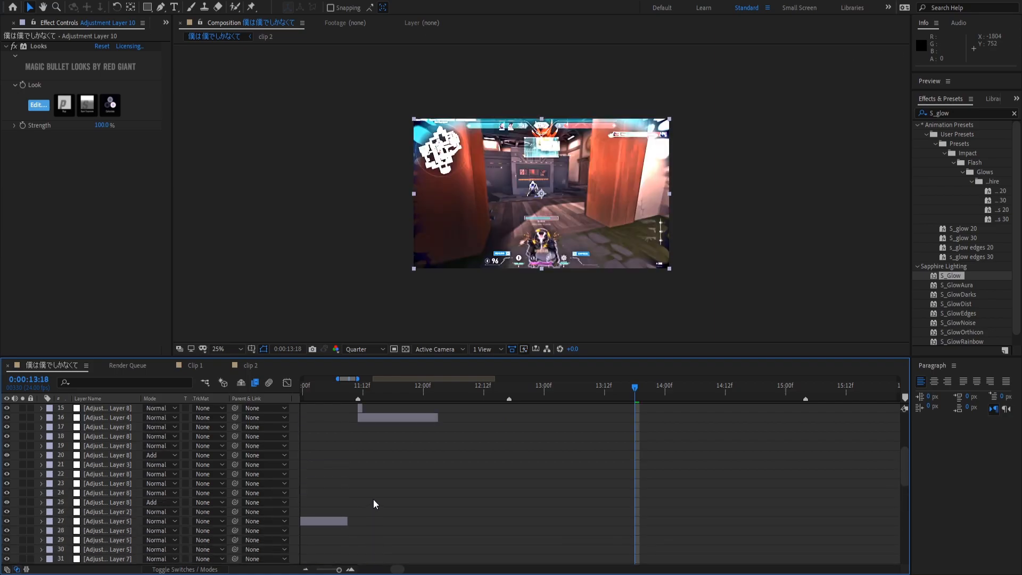
click(448, 391)
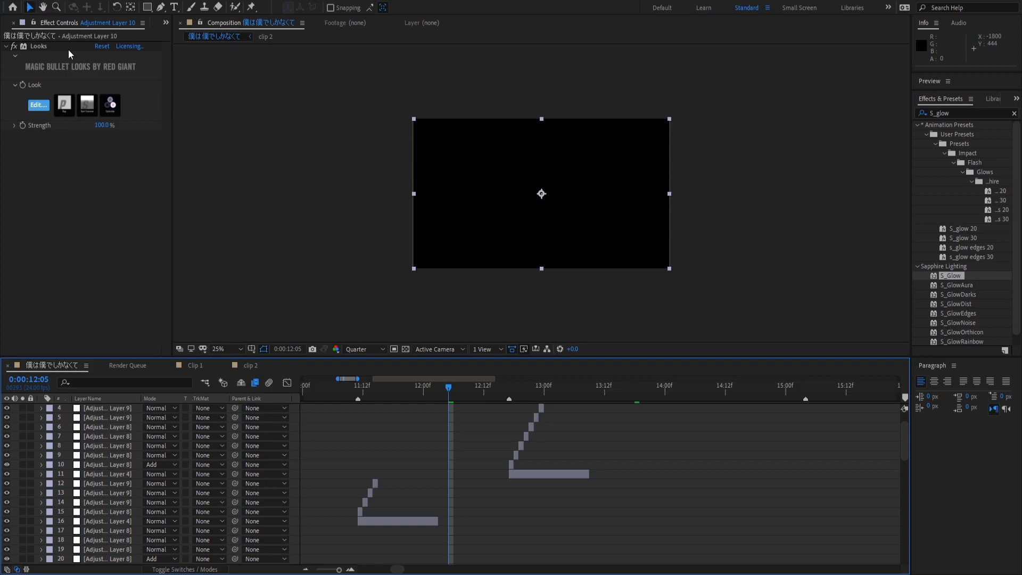
Queue the composition in the Render Queue with AVI output to 僕は僕でしかなくて.avi.
key(ctrl+m)
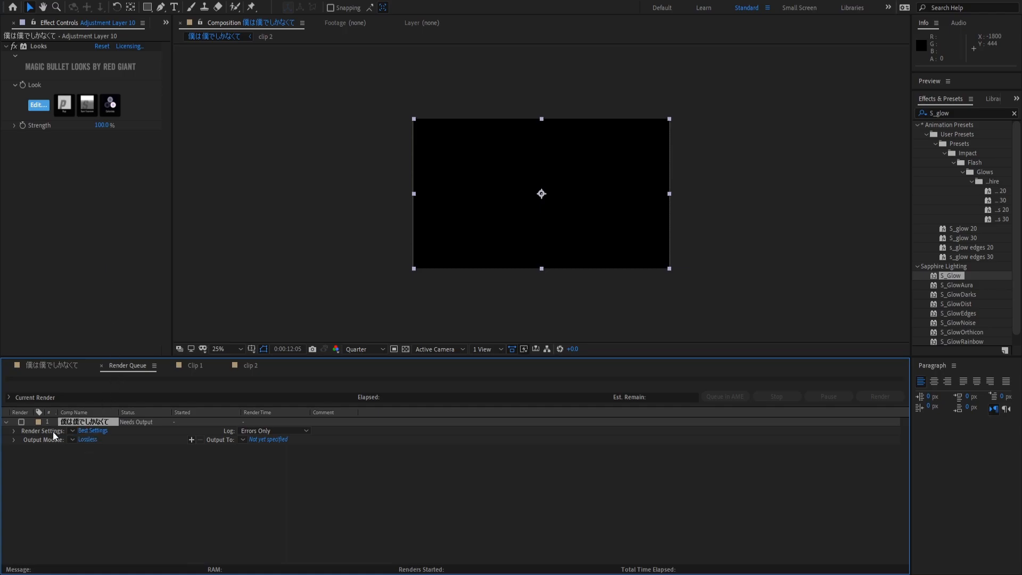
click(81, 439)
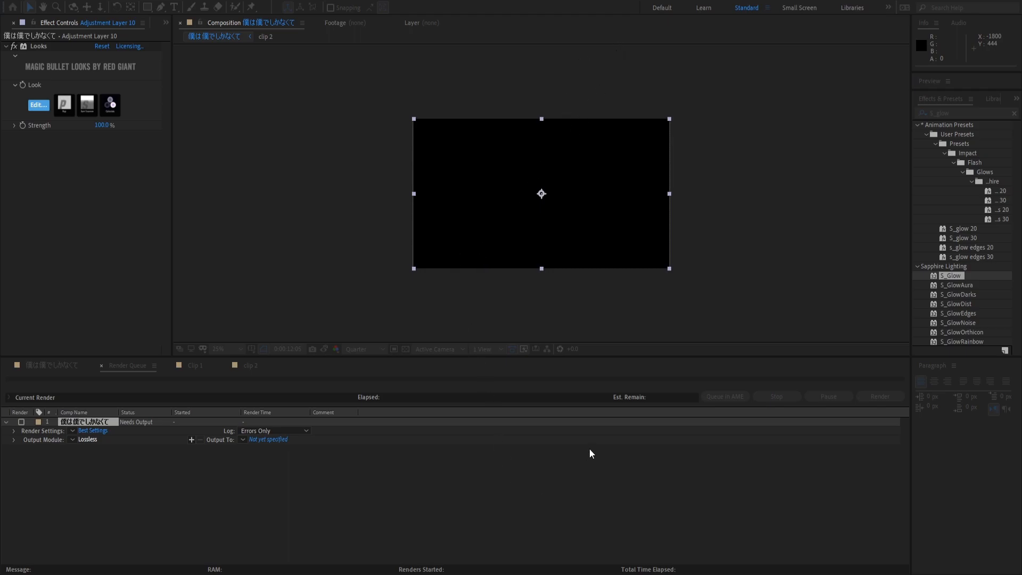
click(95, 428)
click(93, 439)
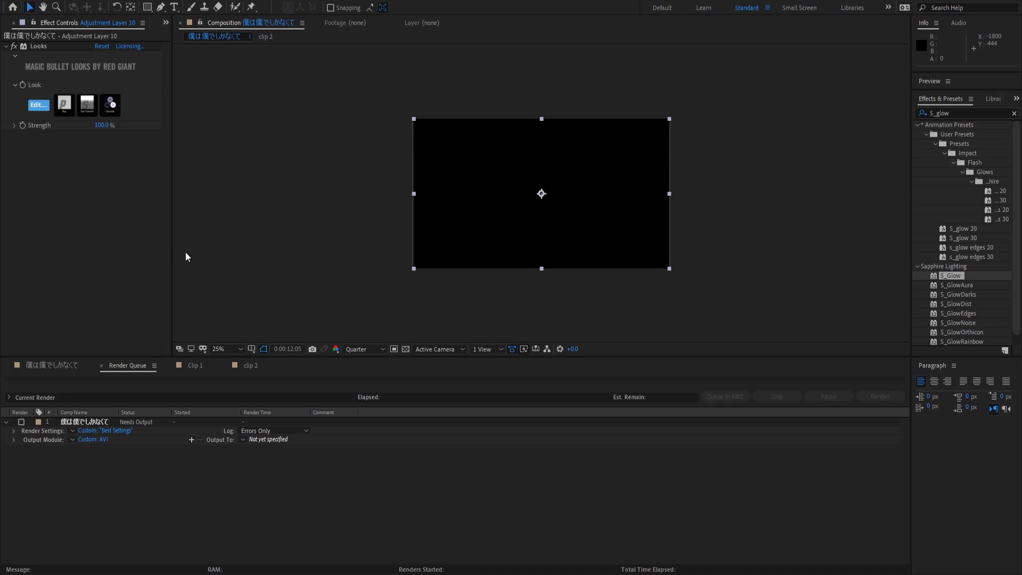
click(410, 308)
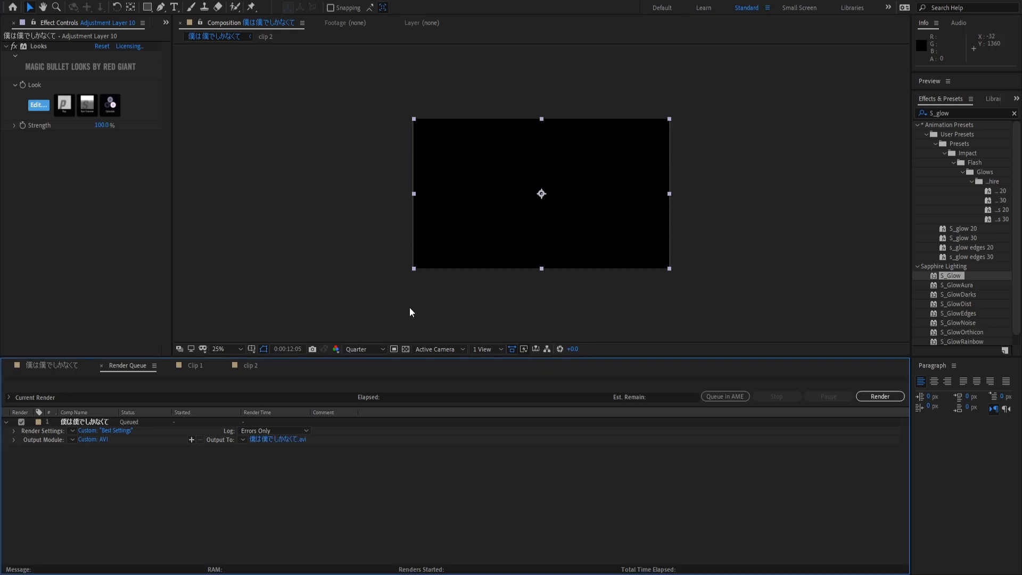